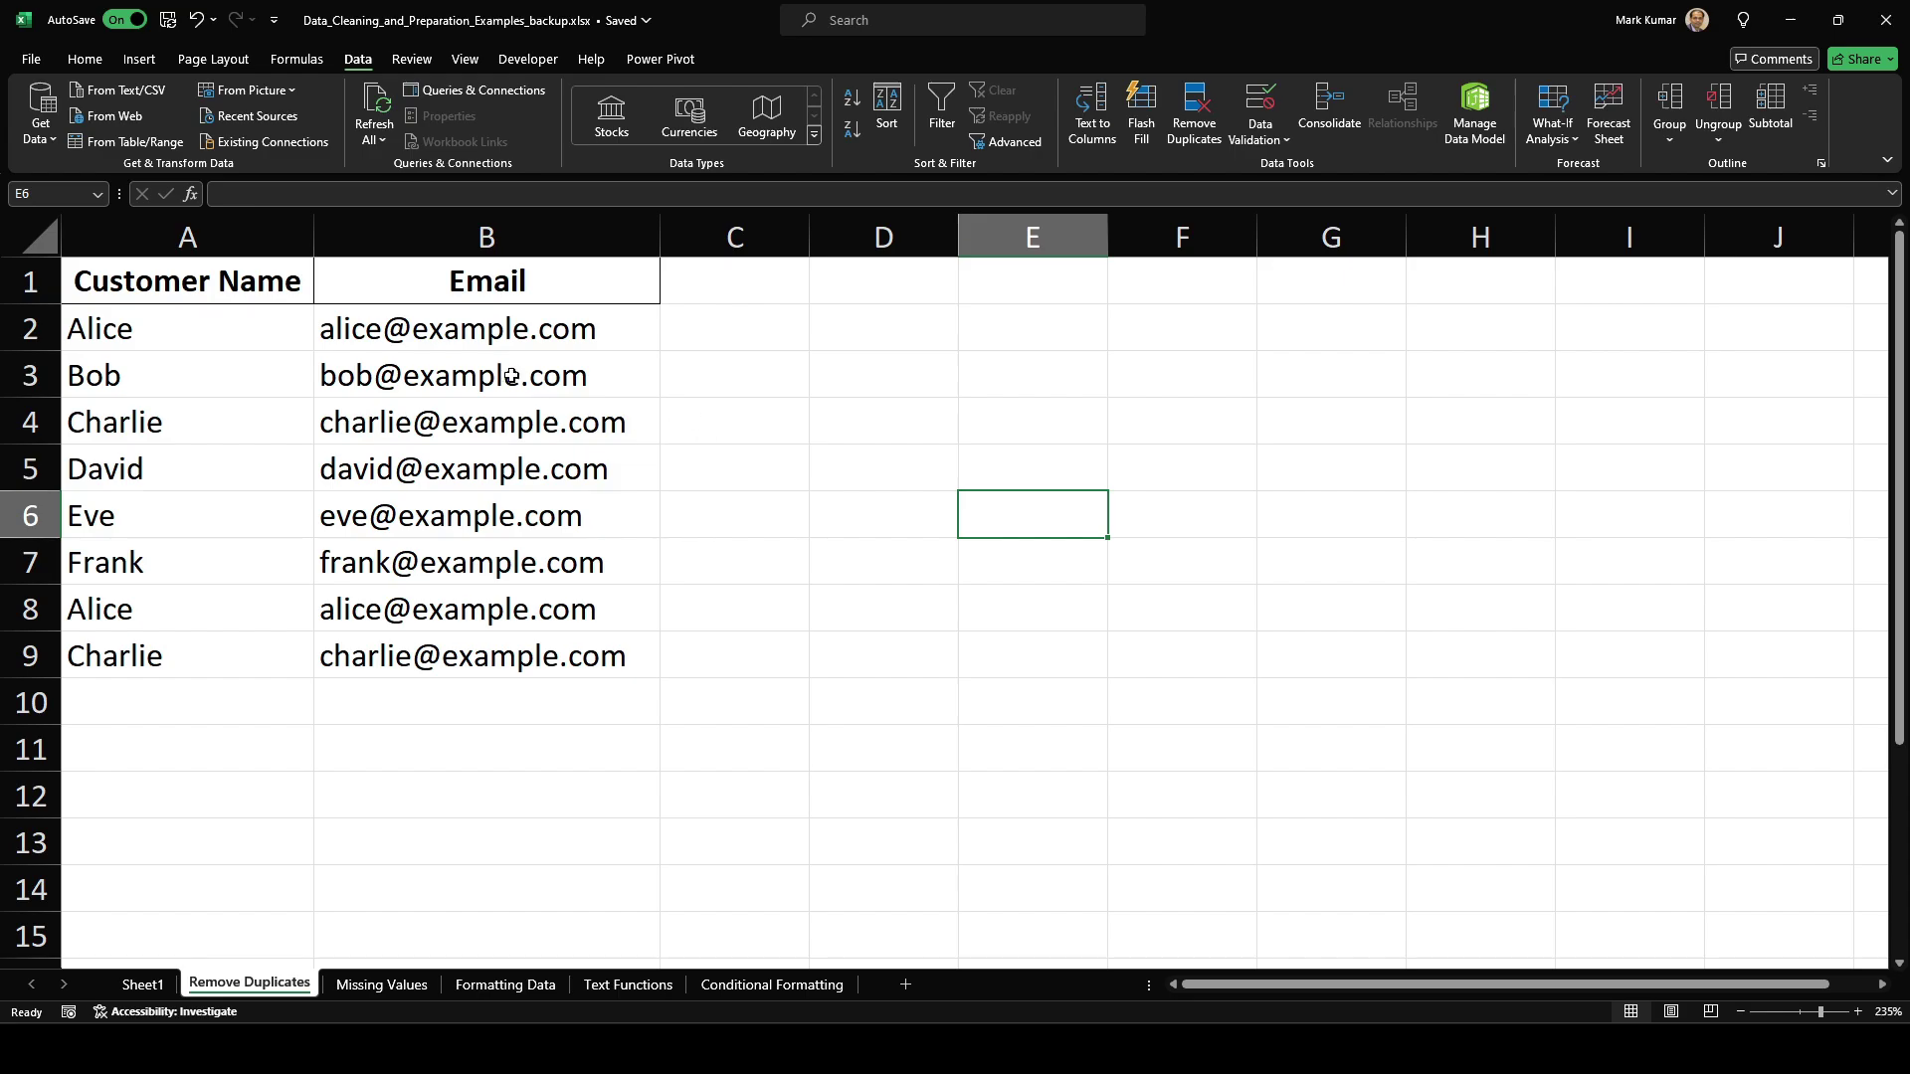
Step: Inspect the email column, comparing the repeated addresses in B8 and B9 with B4
left_click(90, 61)
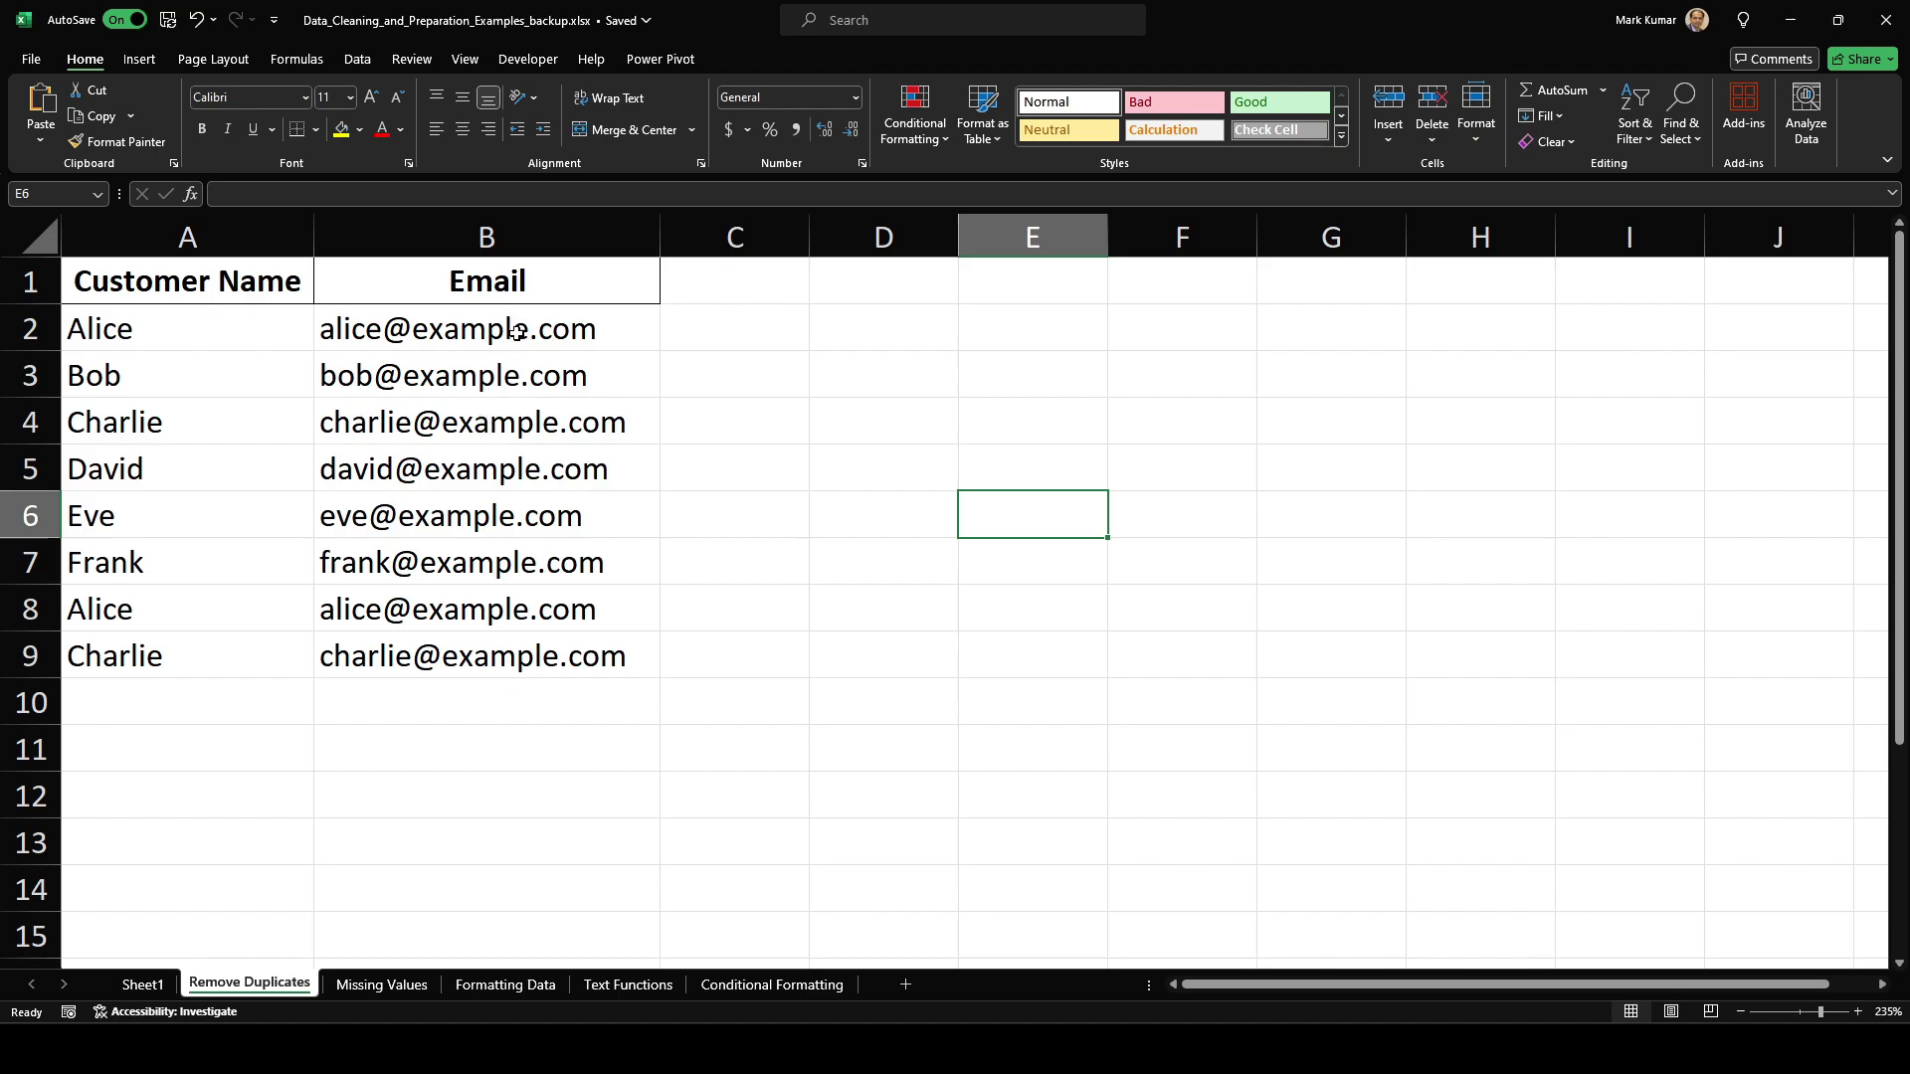
left_click_drag(517, 330, 507, 652)
left_click(933, 547)
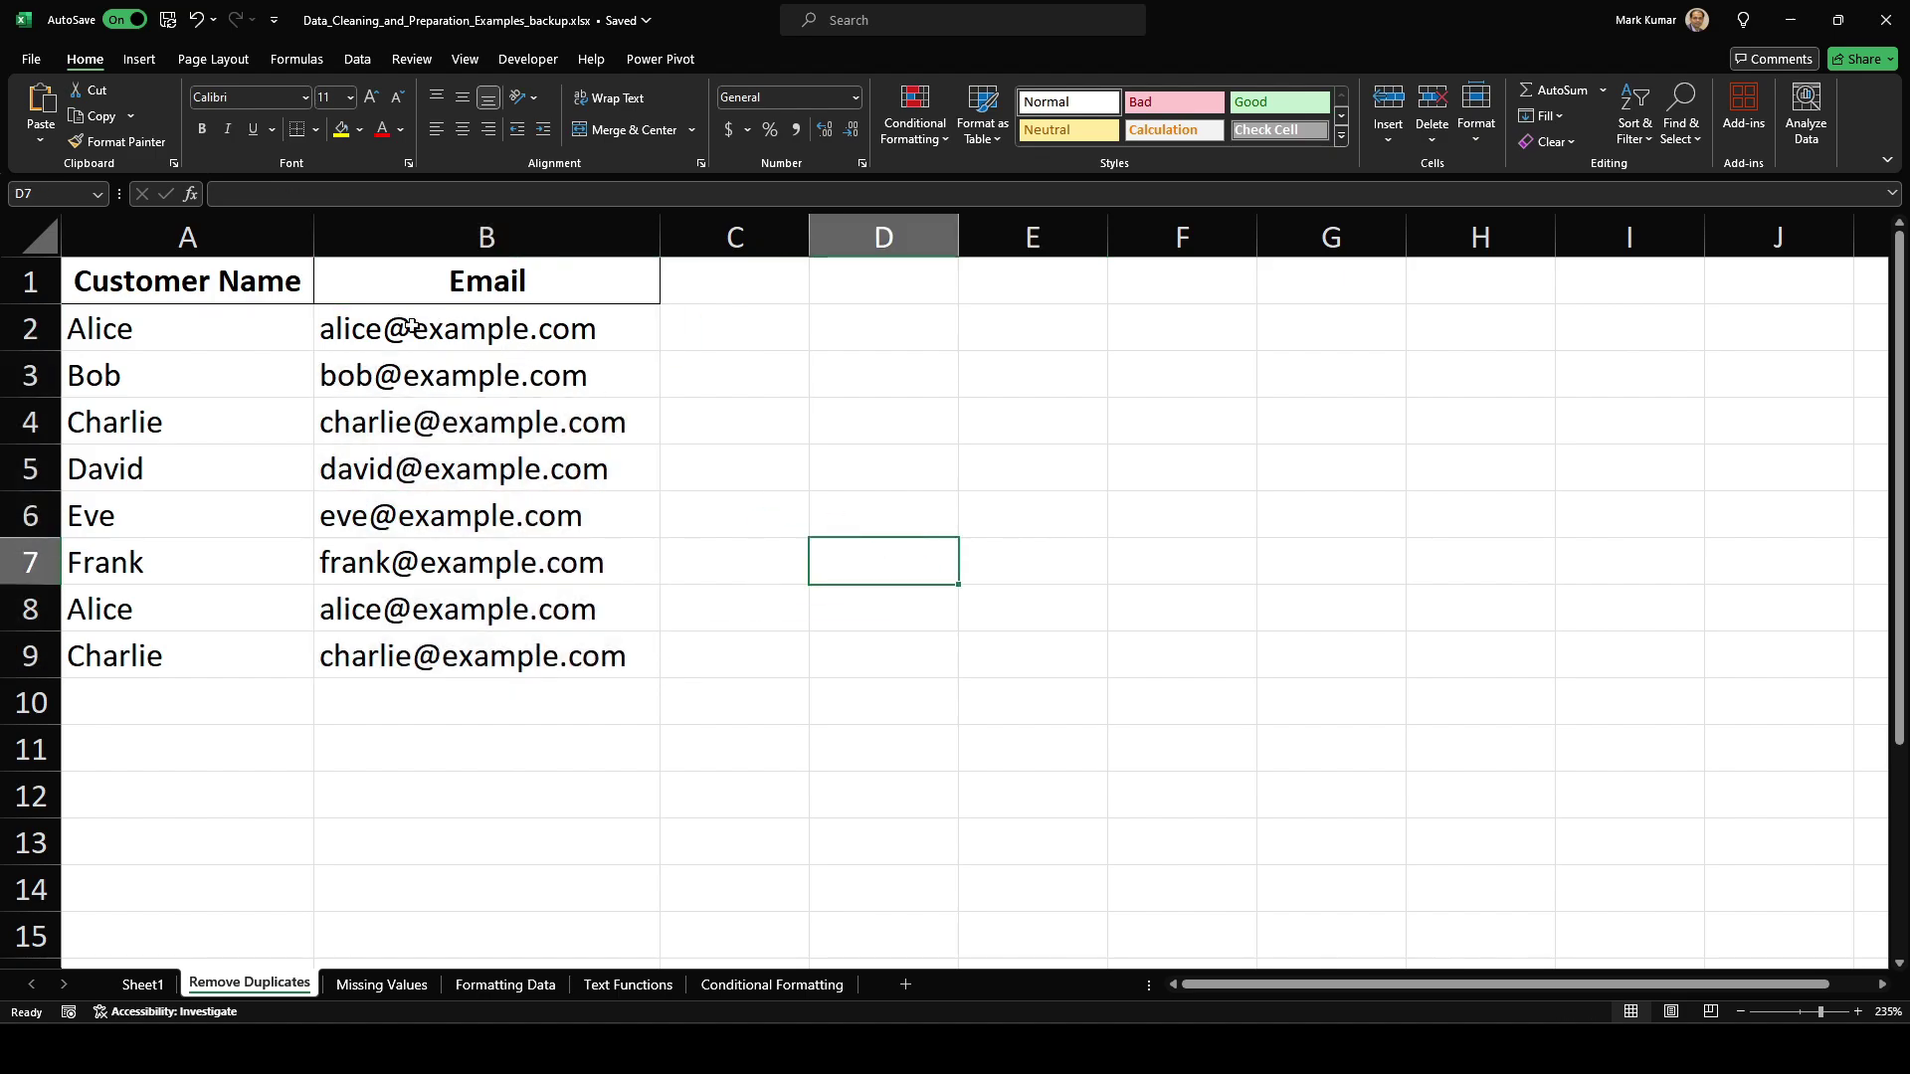
left_click(369, 329)
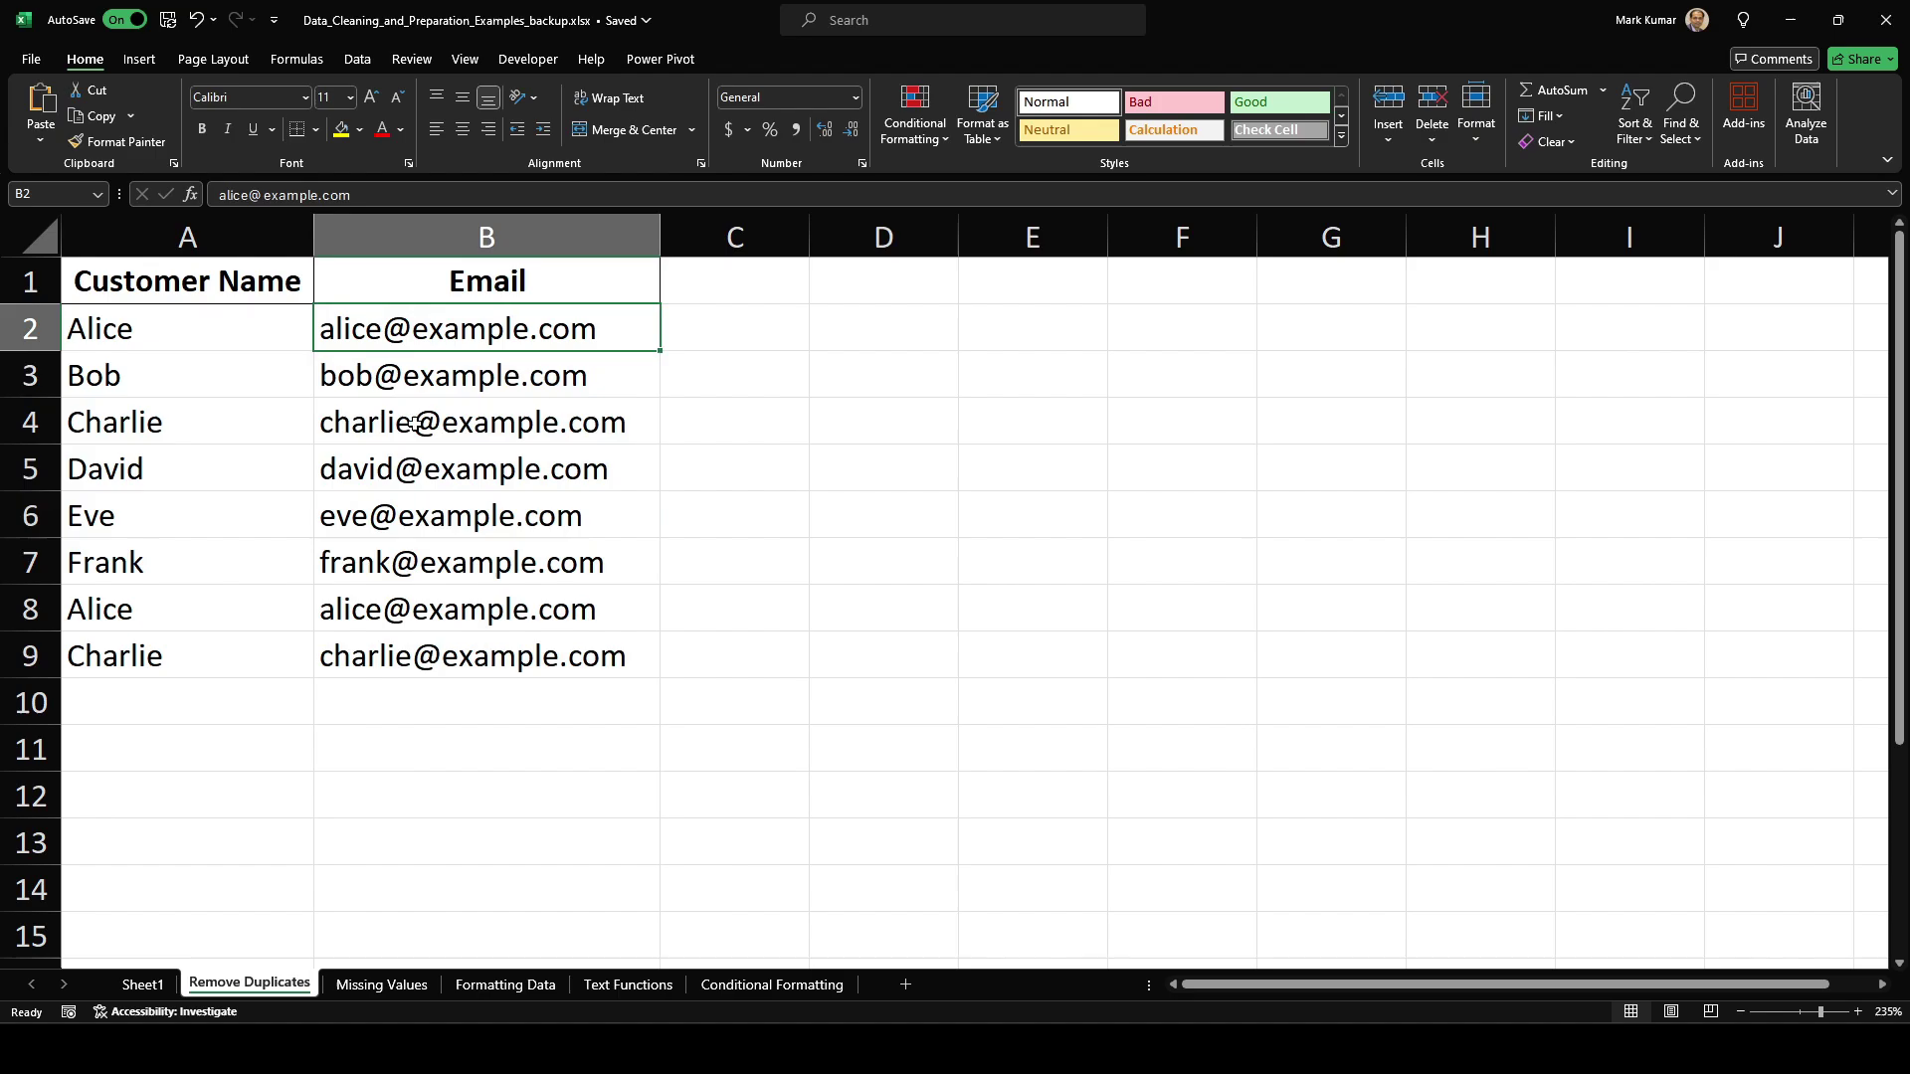
left_click(360, 621)
left_click(366, 668)
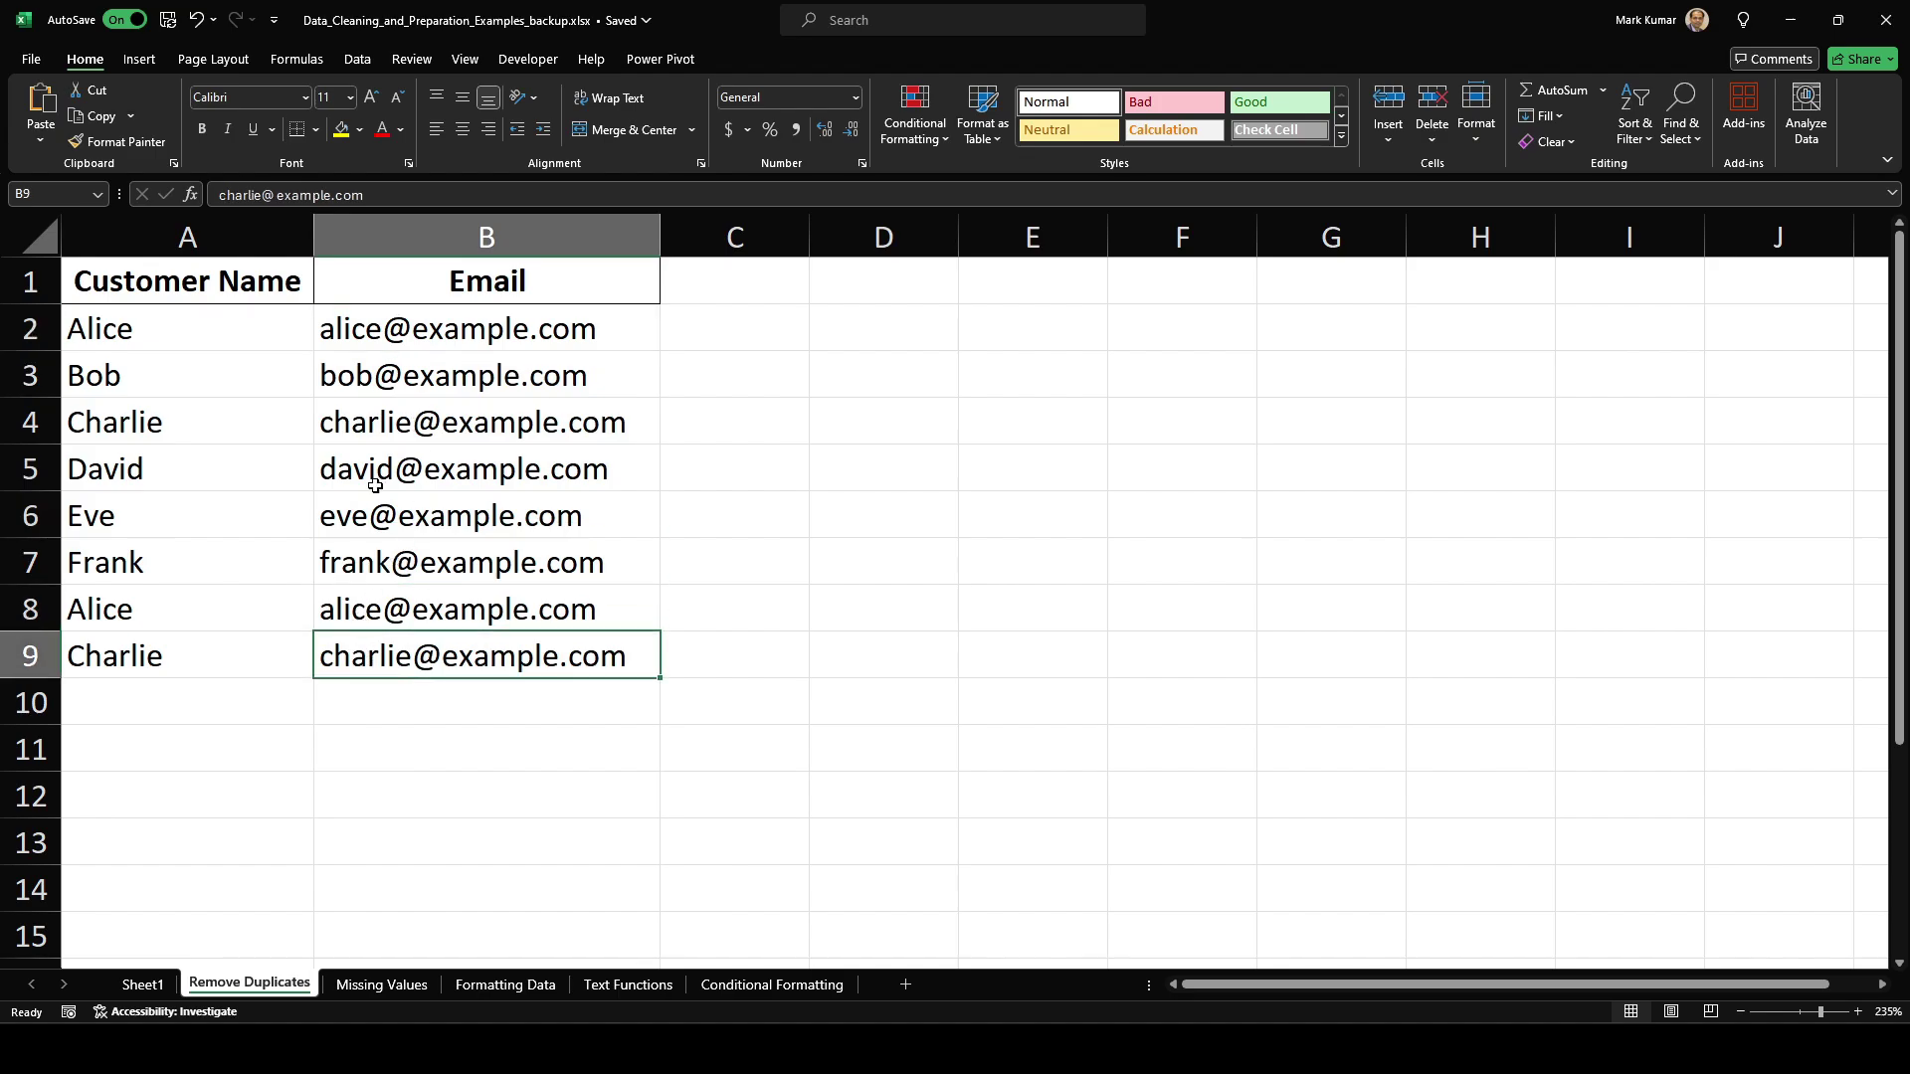
left_click(376, 438)
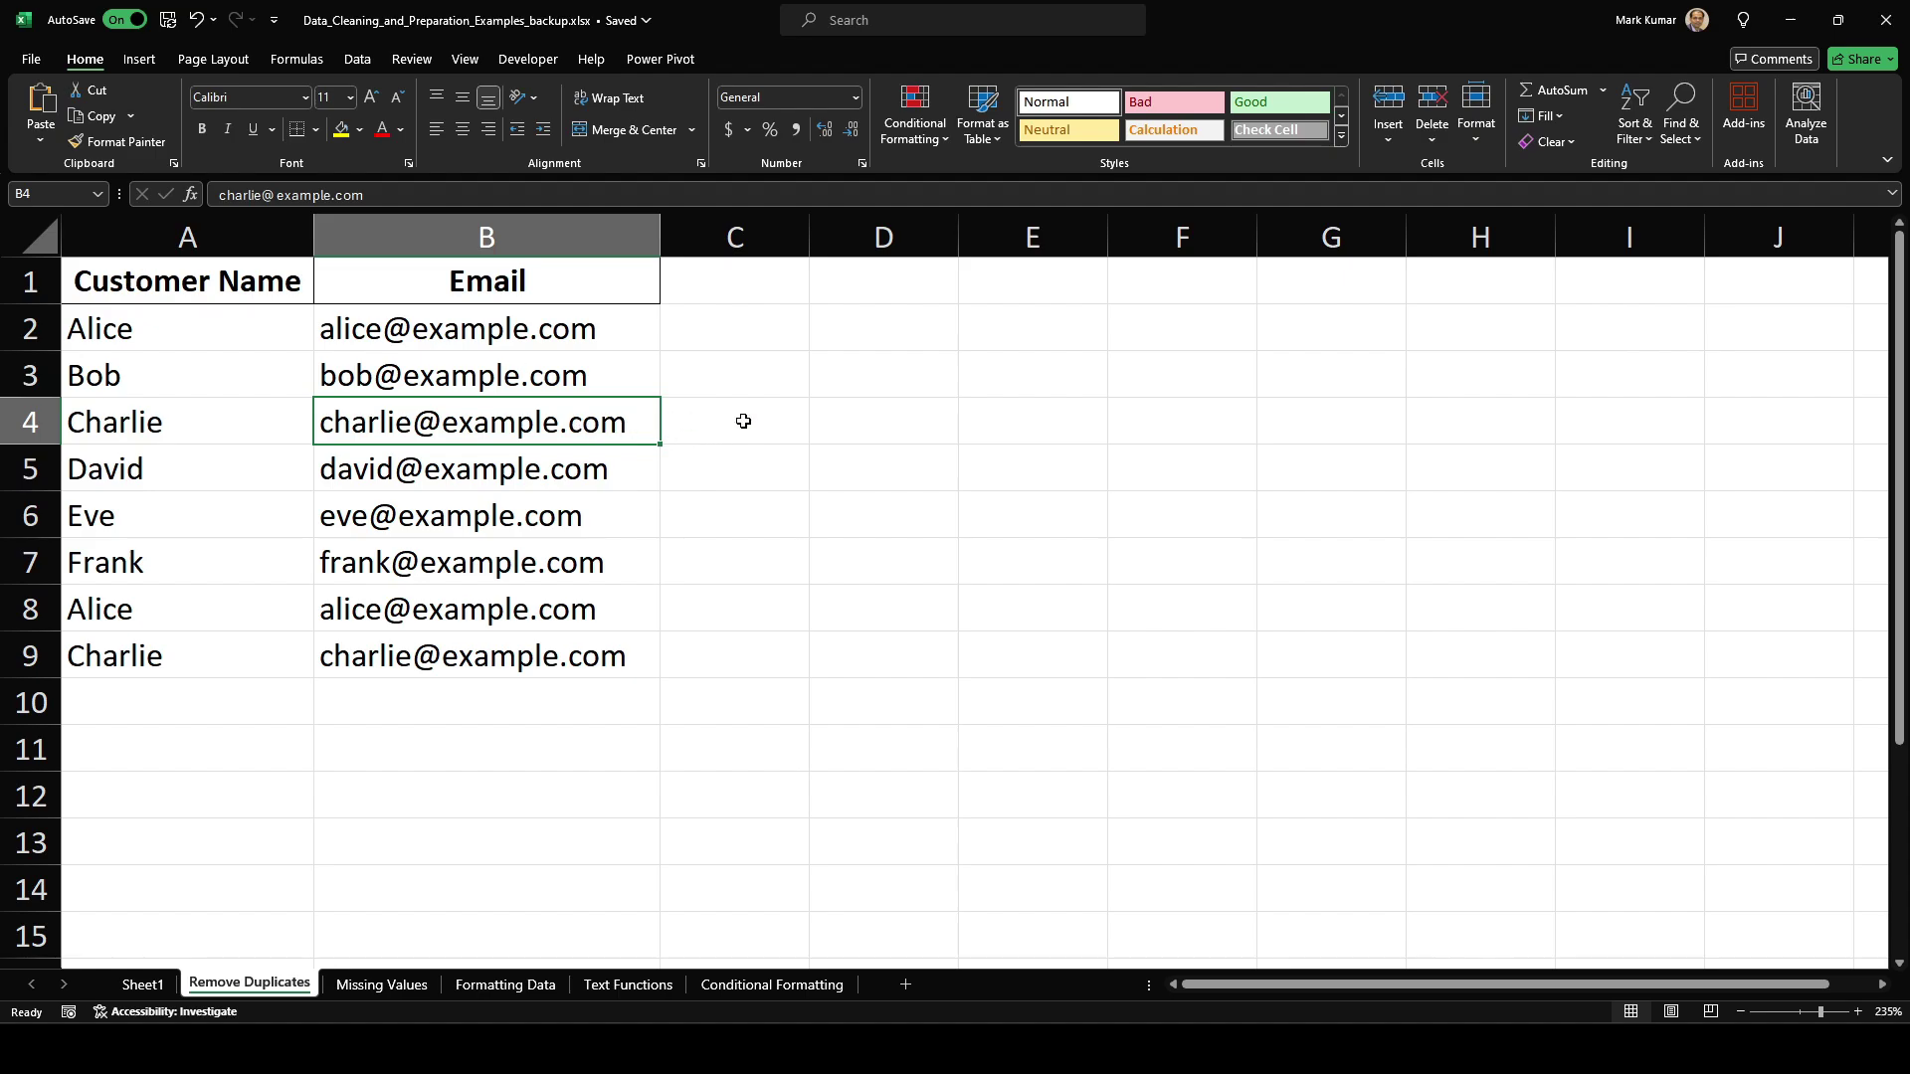
left_click(853, 420)
Step: Set up Remove Duplicates on the whole sheet to compare only the Email column
left_click(33, 242)
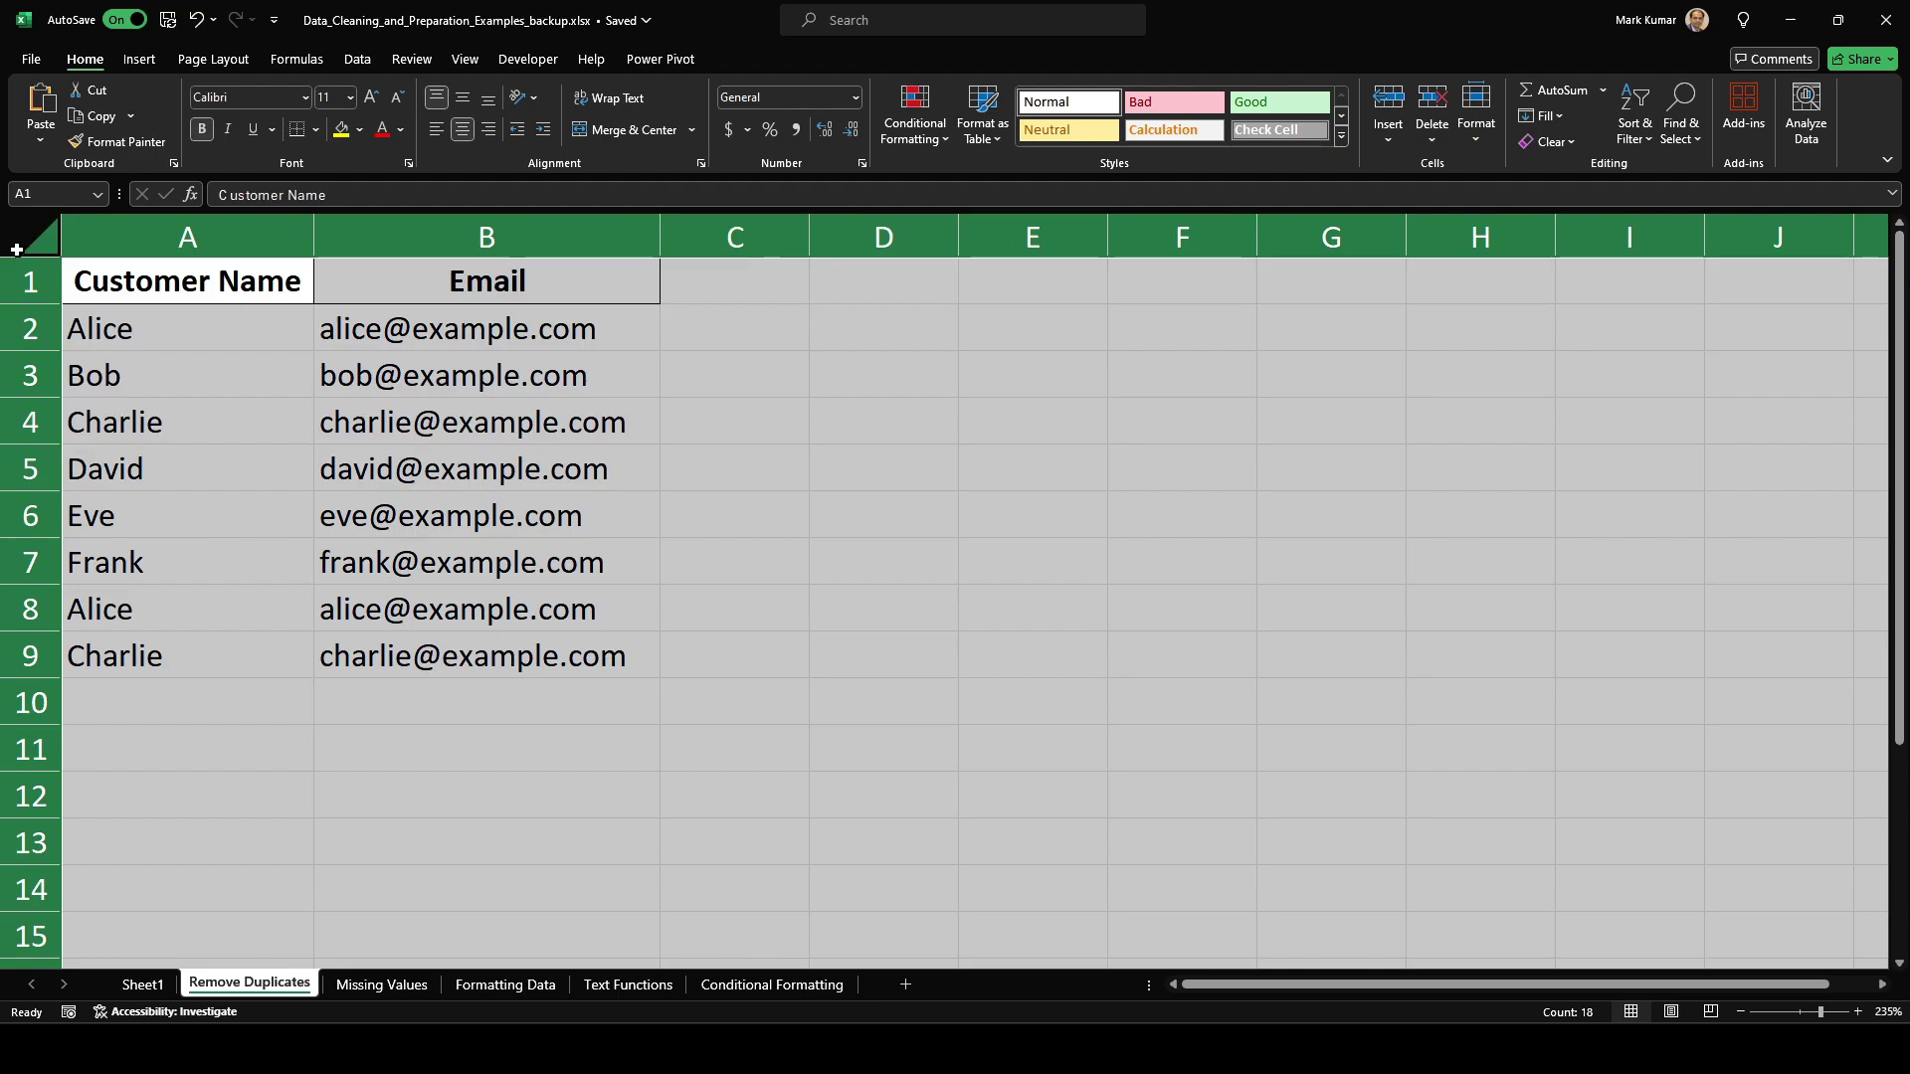
left_click(358, 61)
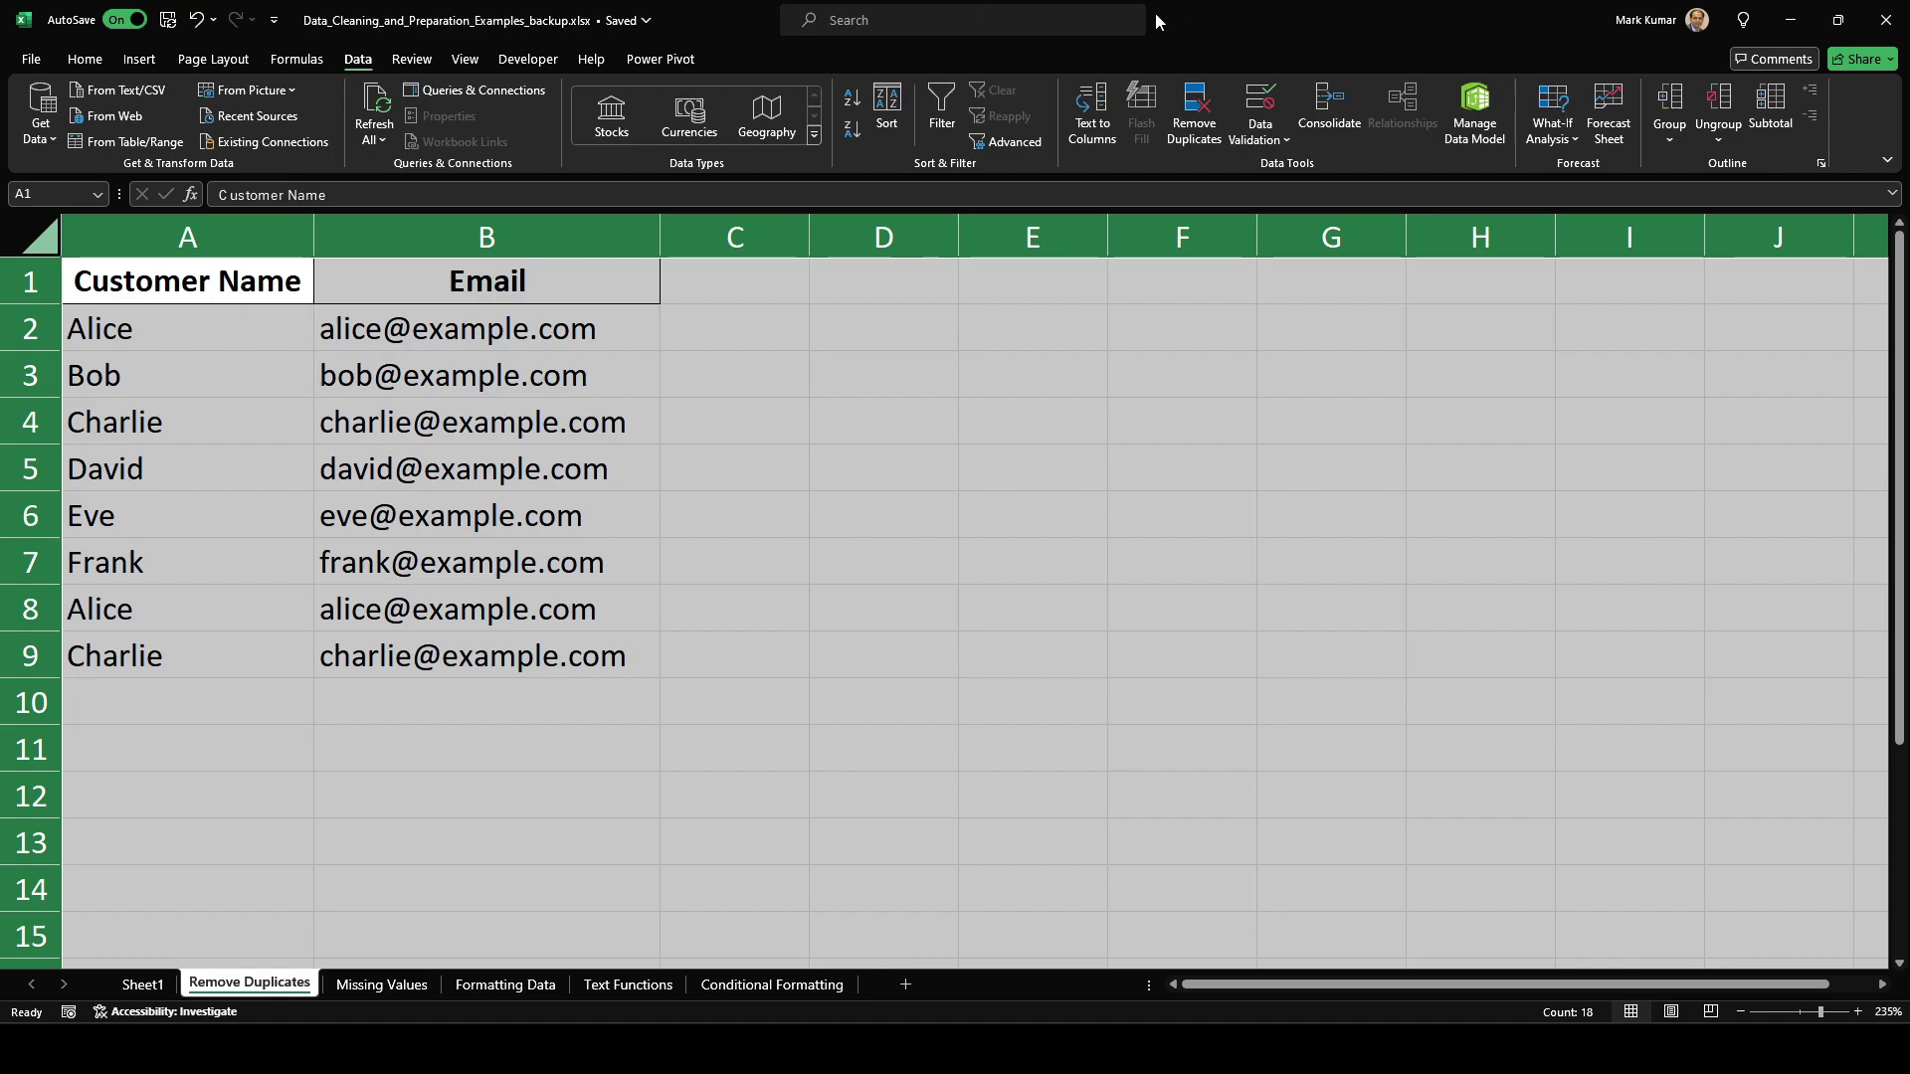
left_click(1210, 137)
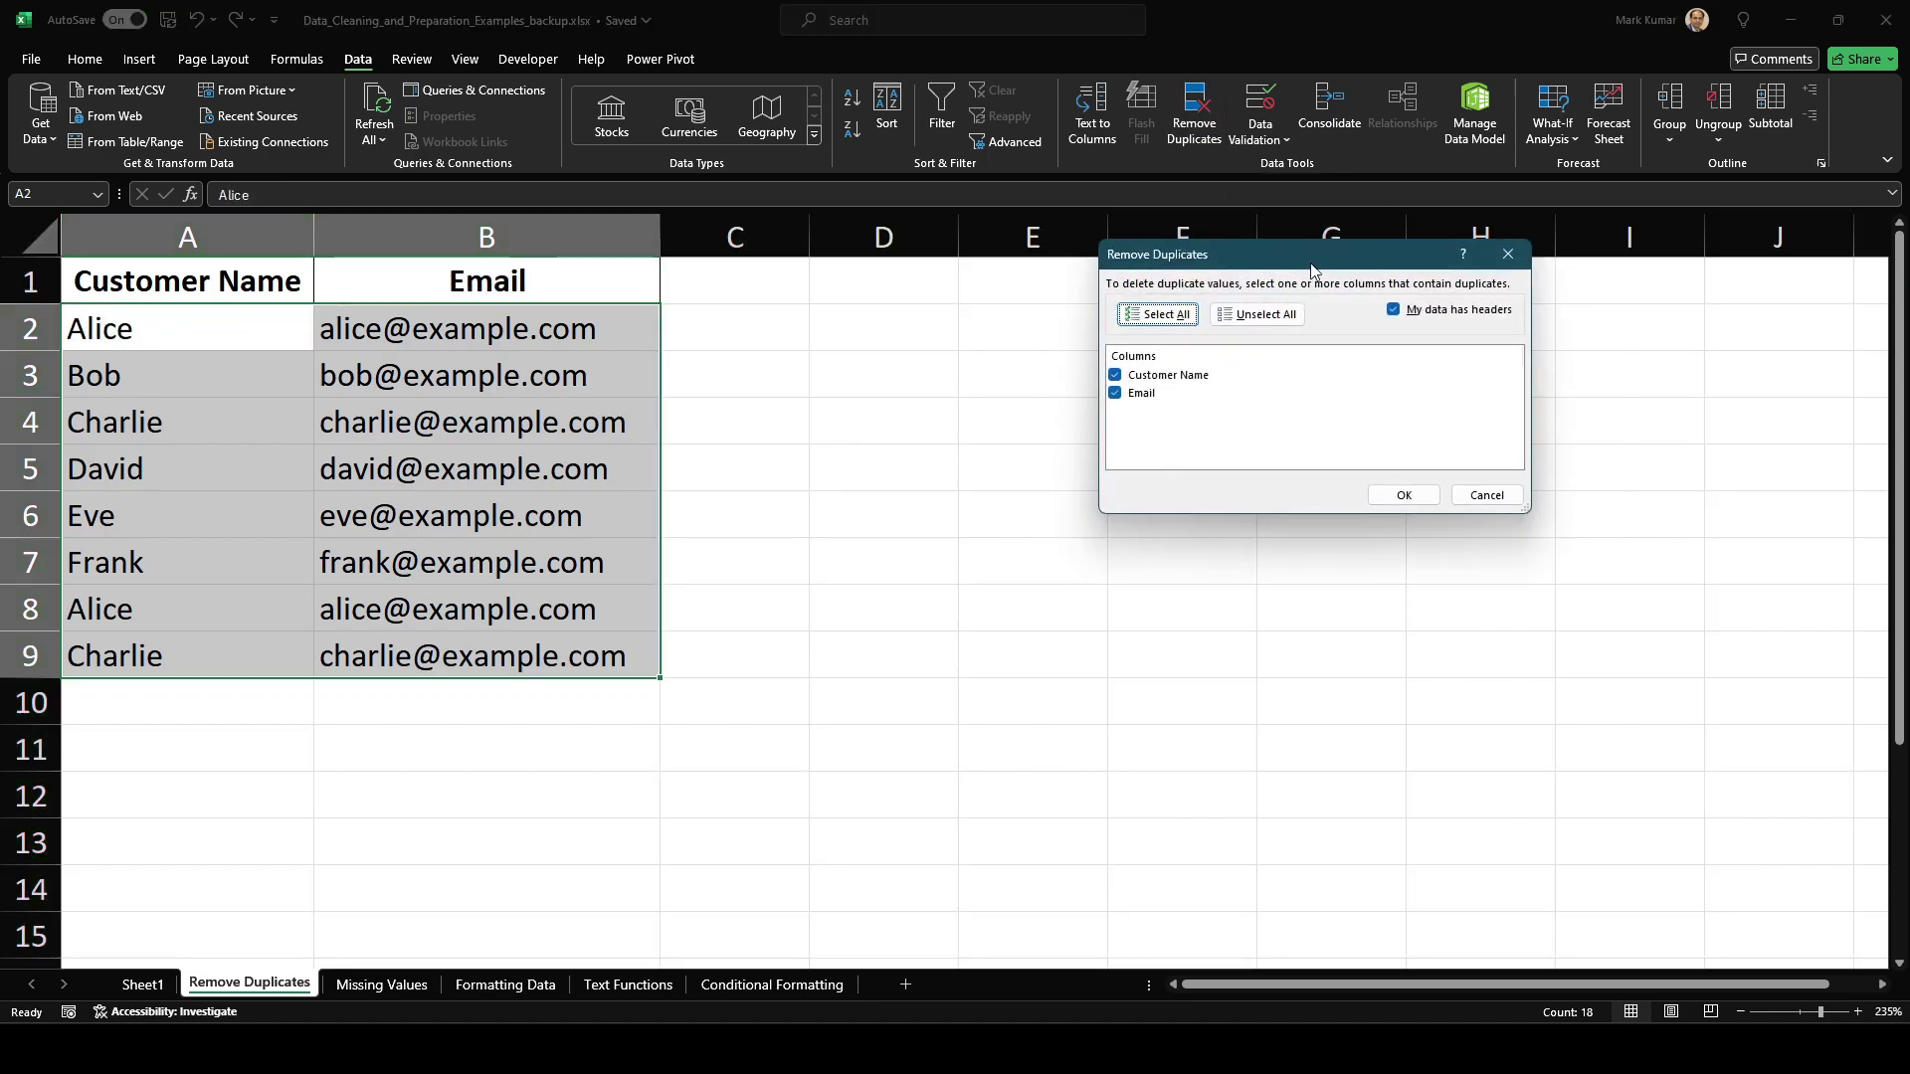
left_click_drag(1316, 271, 1029, 272)
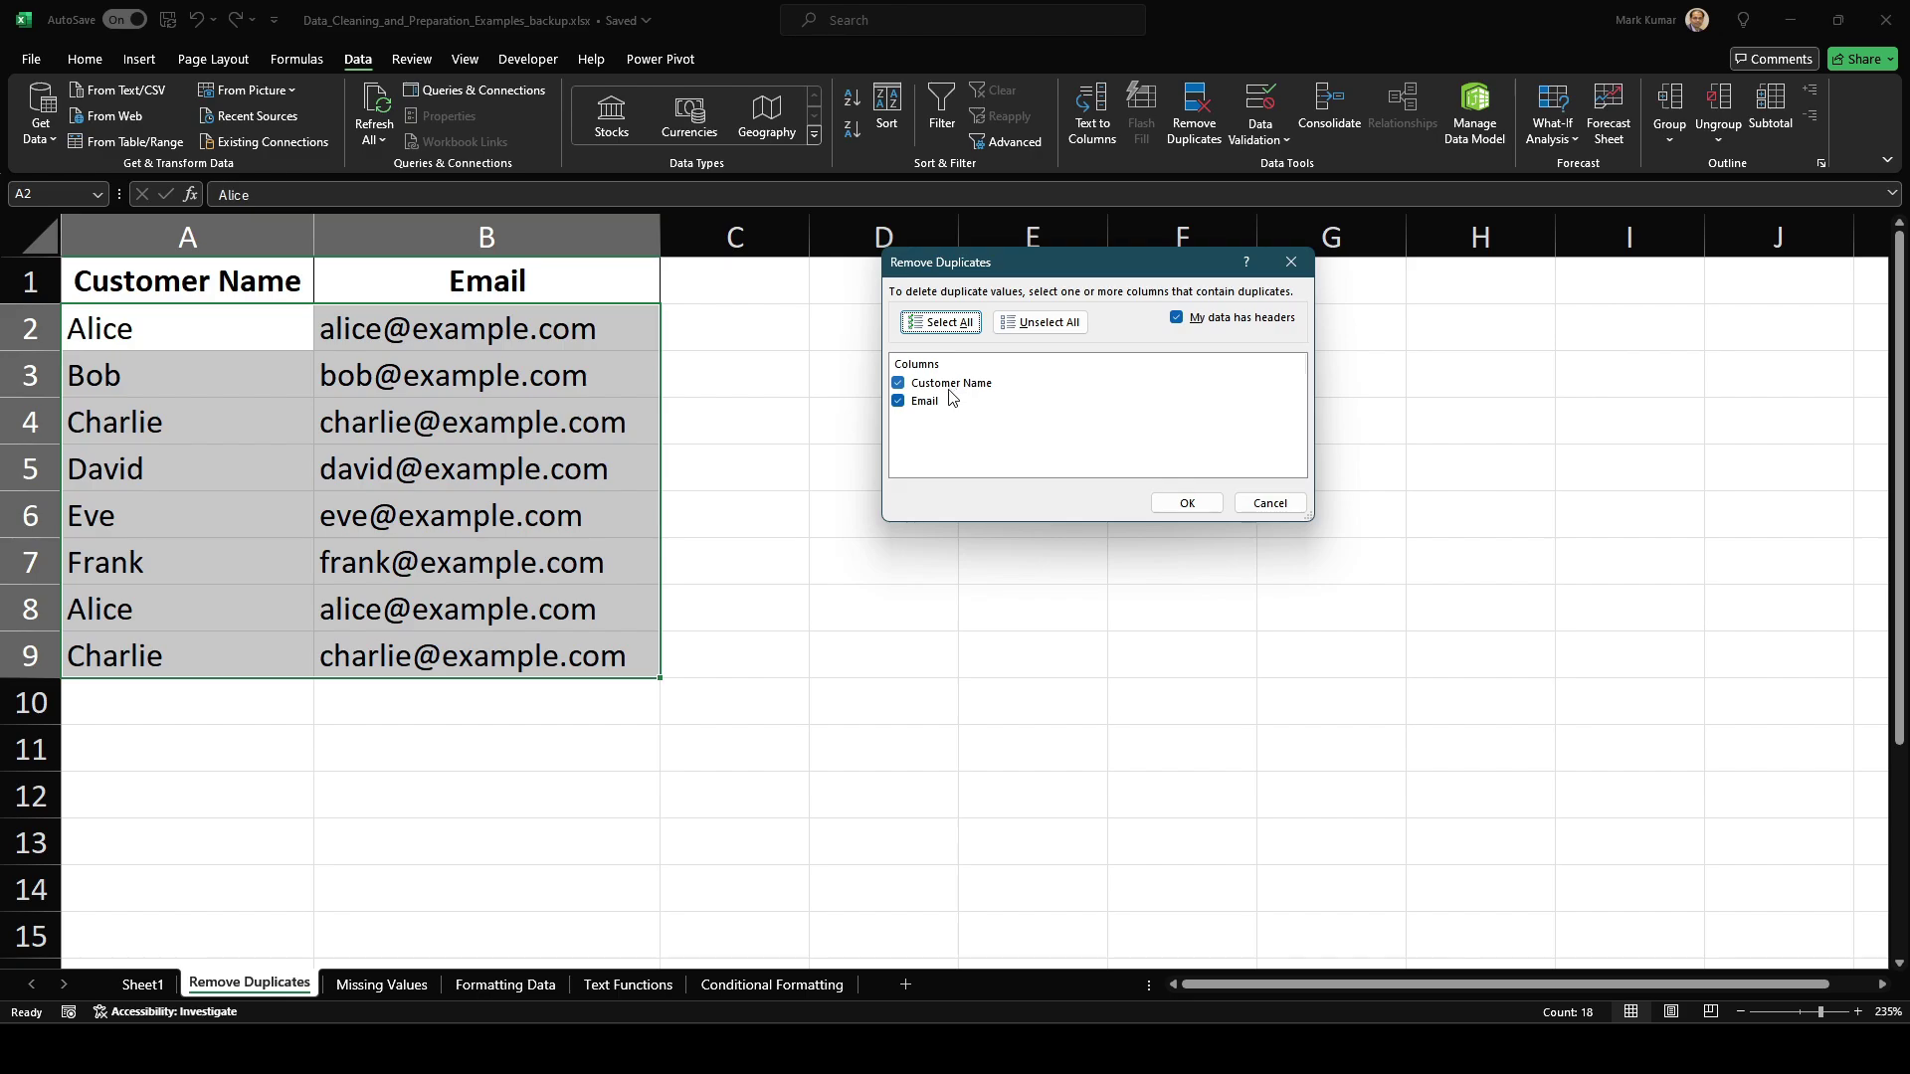
left_click(900, 384)
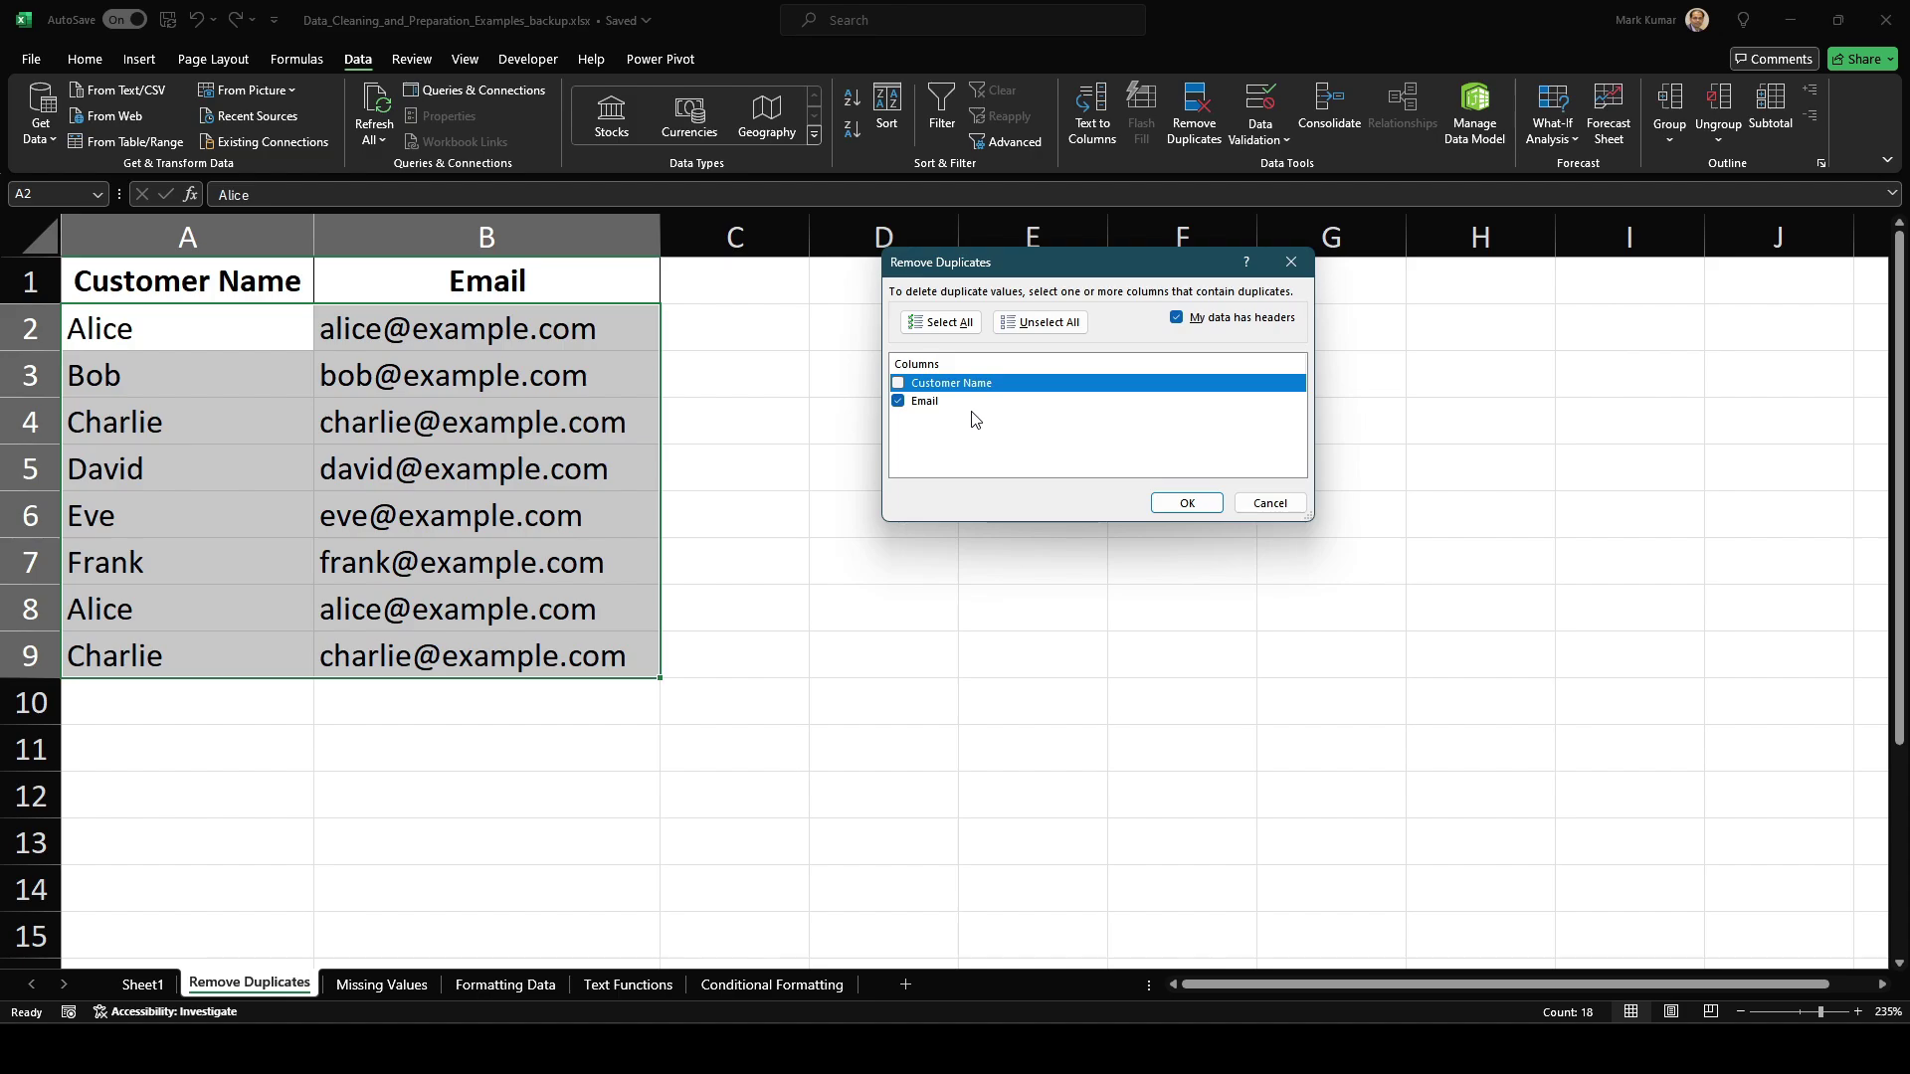
Step: Remove the two duplicate-email rows, leaving six unique customers, and dismiss the summary
left_click(1187, 503)
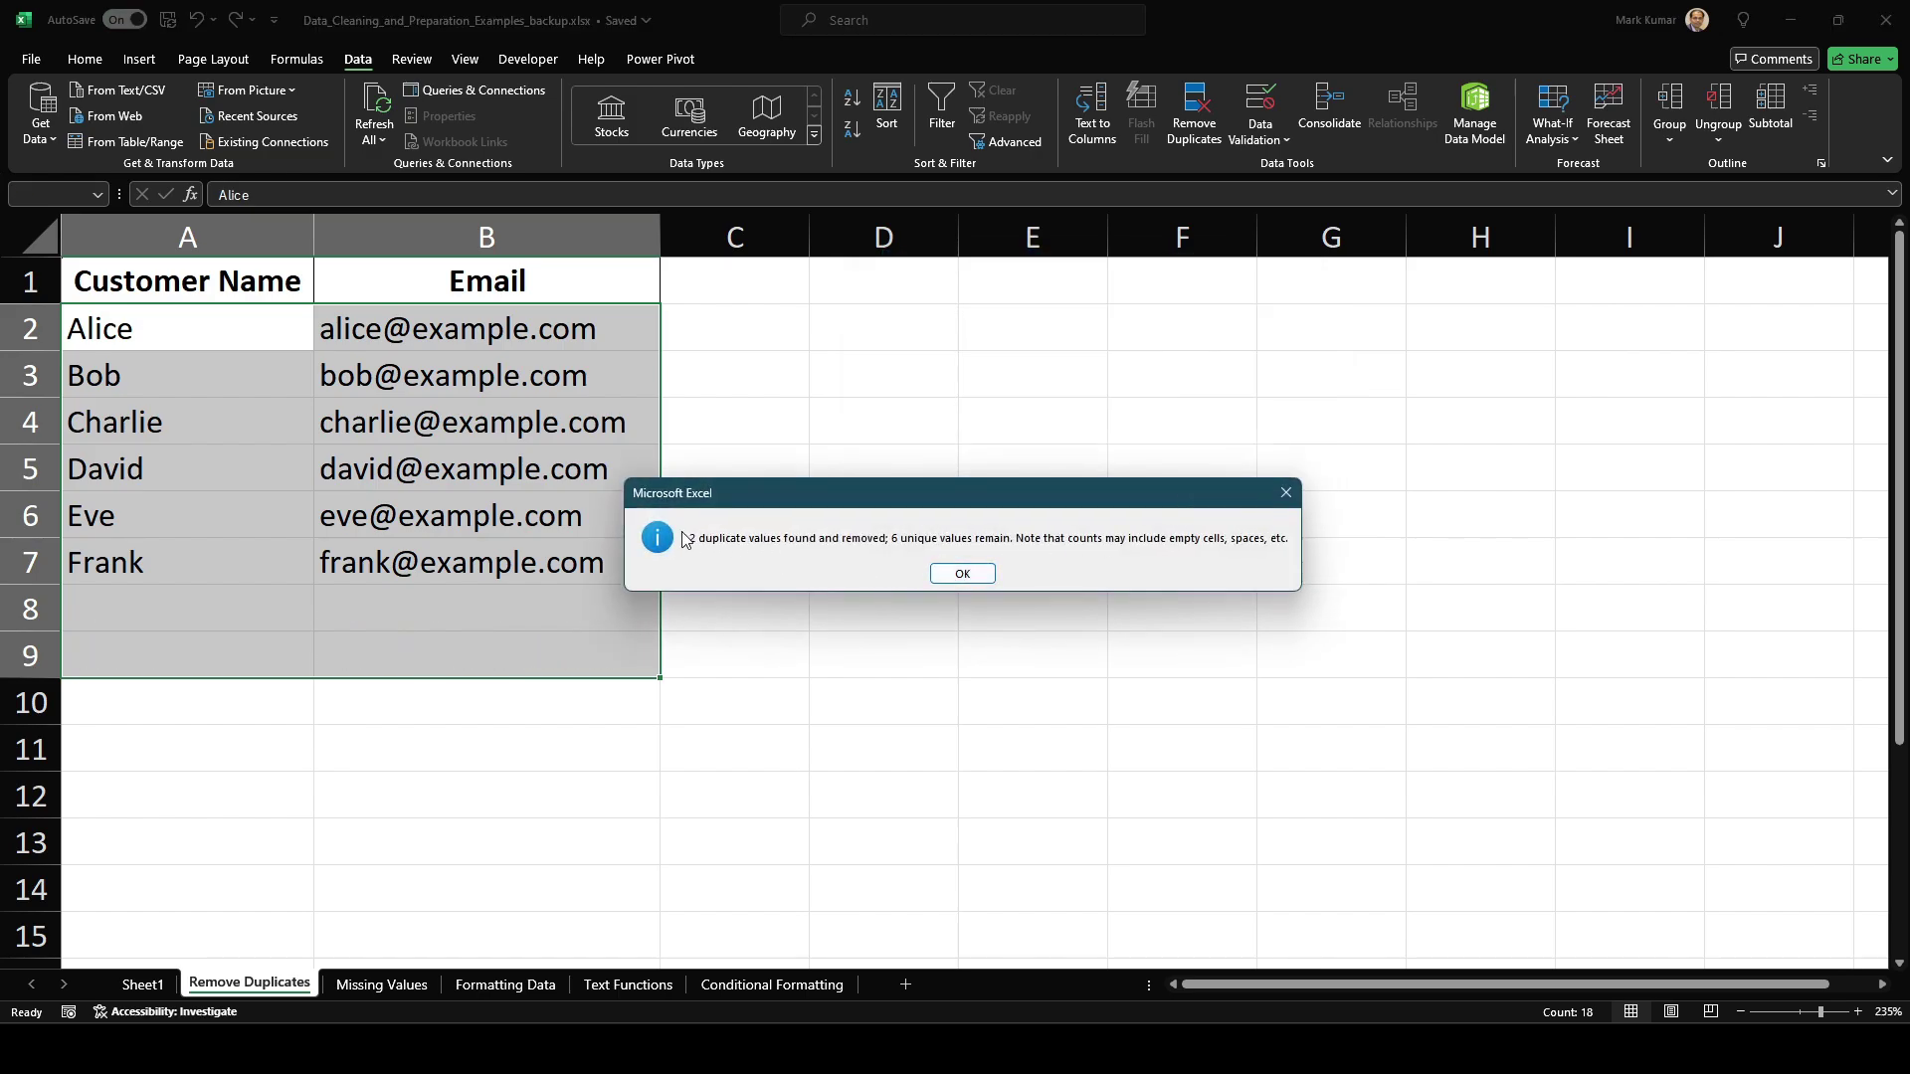
left_click(962, 574)
key("ctrl+a")
left_click(798, 604)
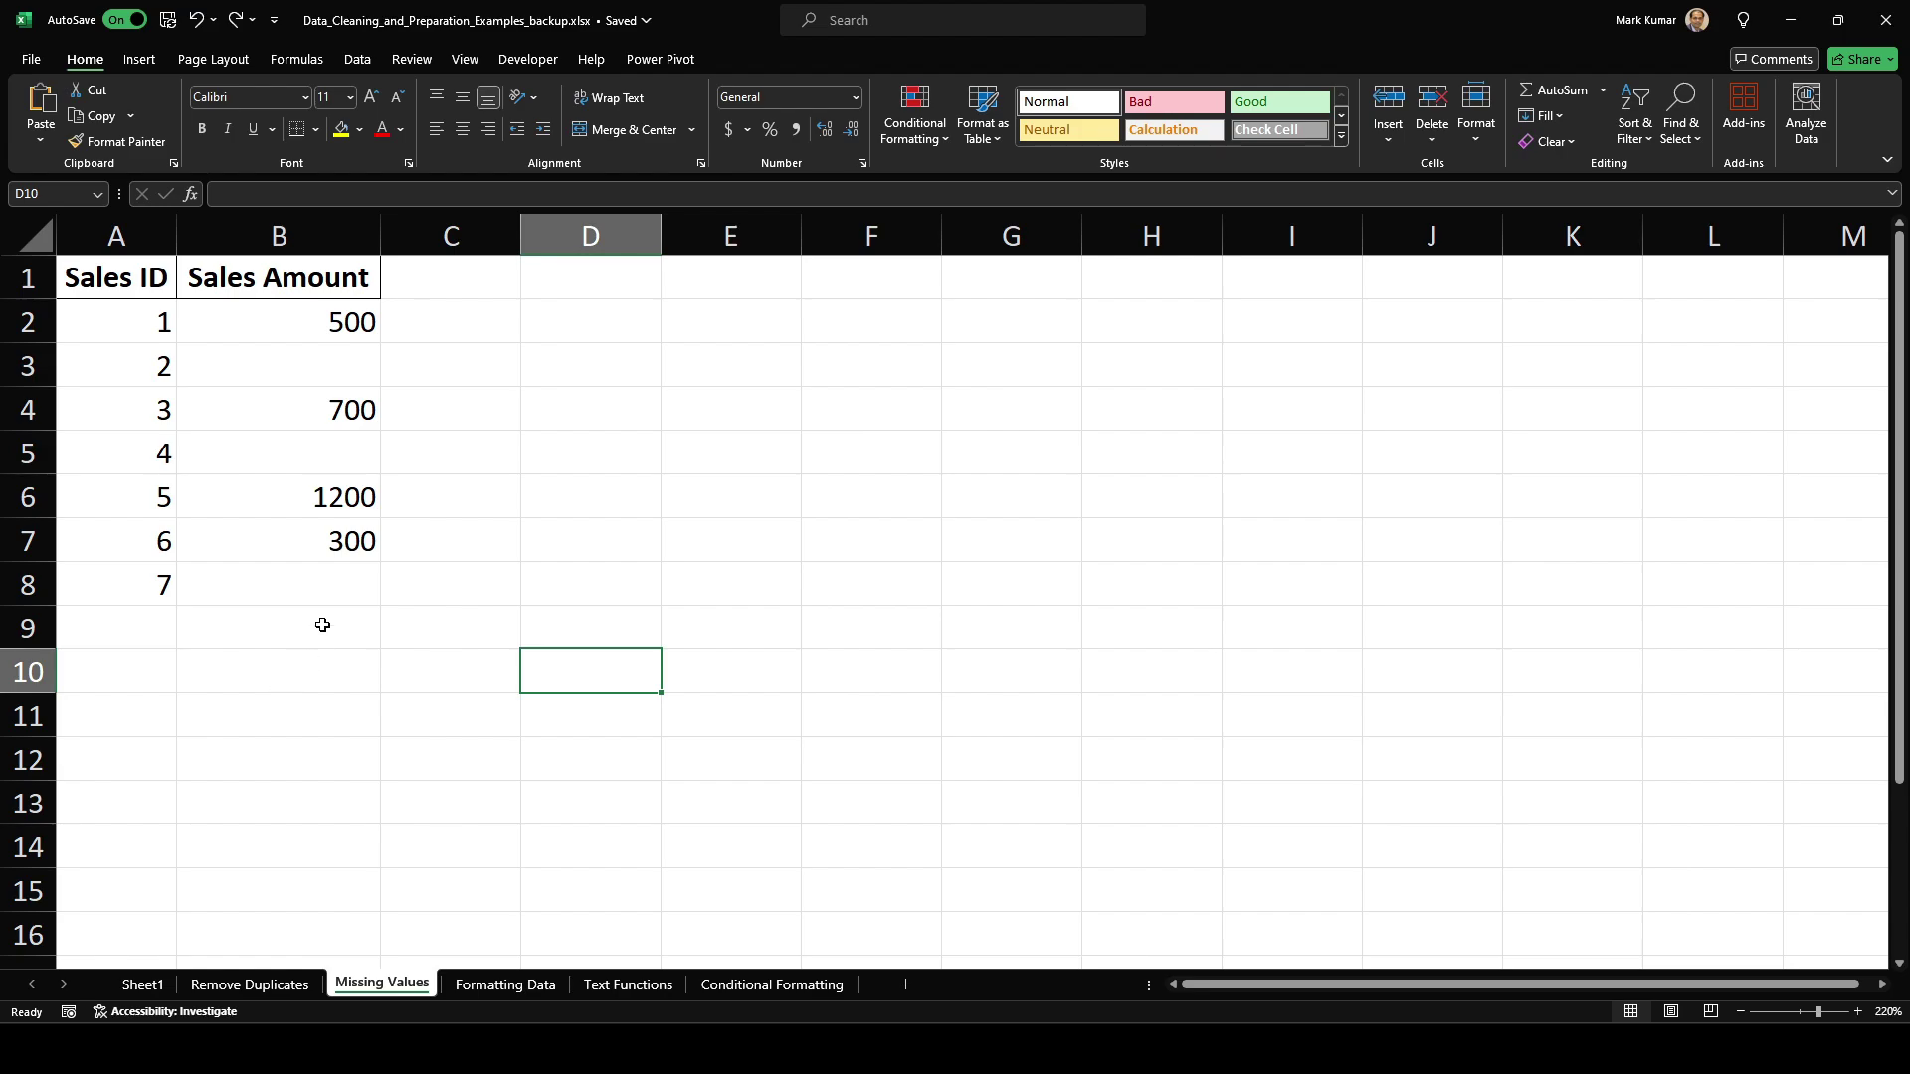
left_click(278, 594)
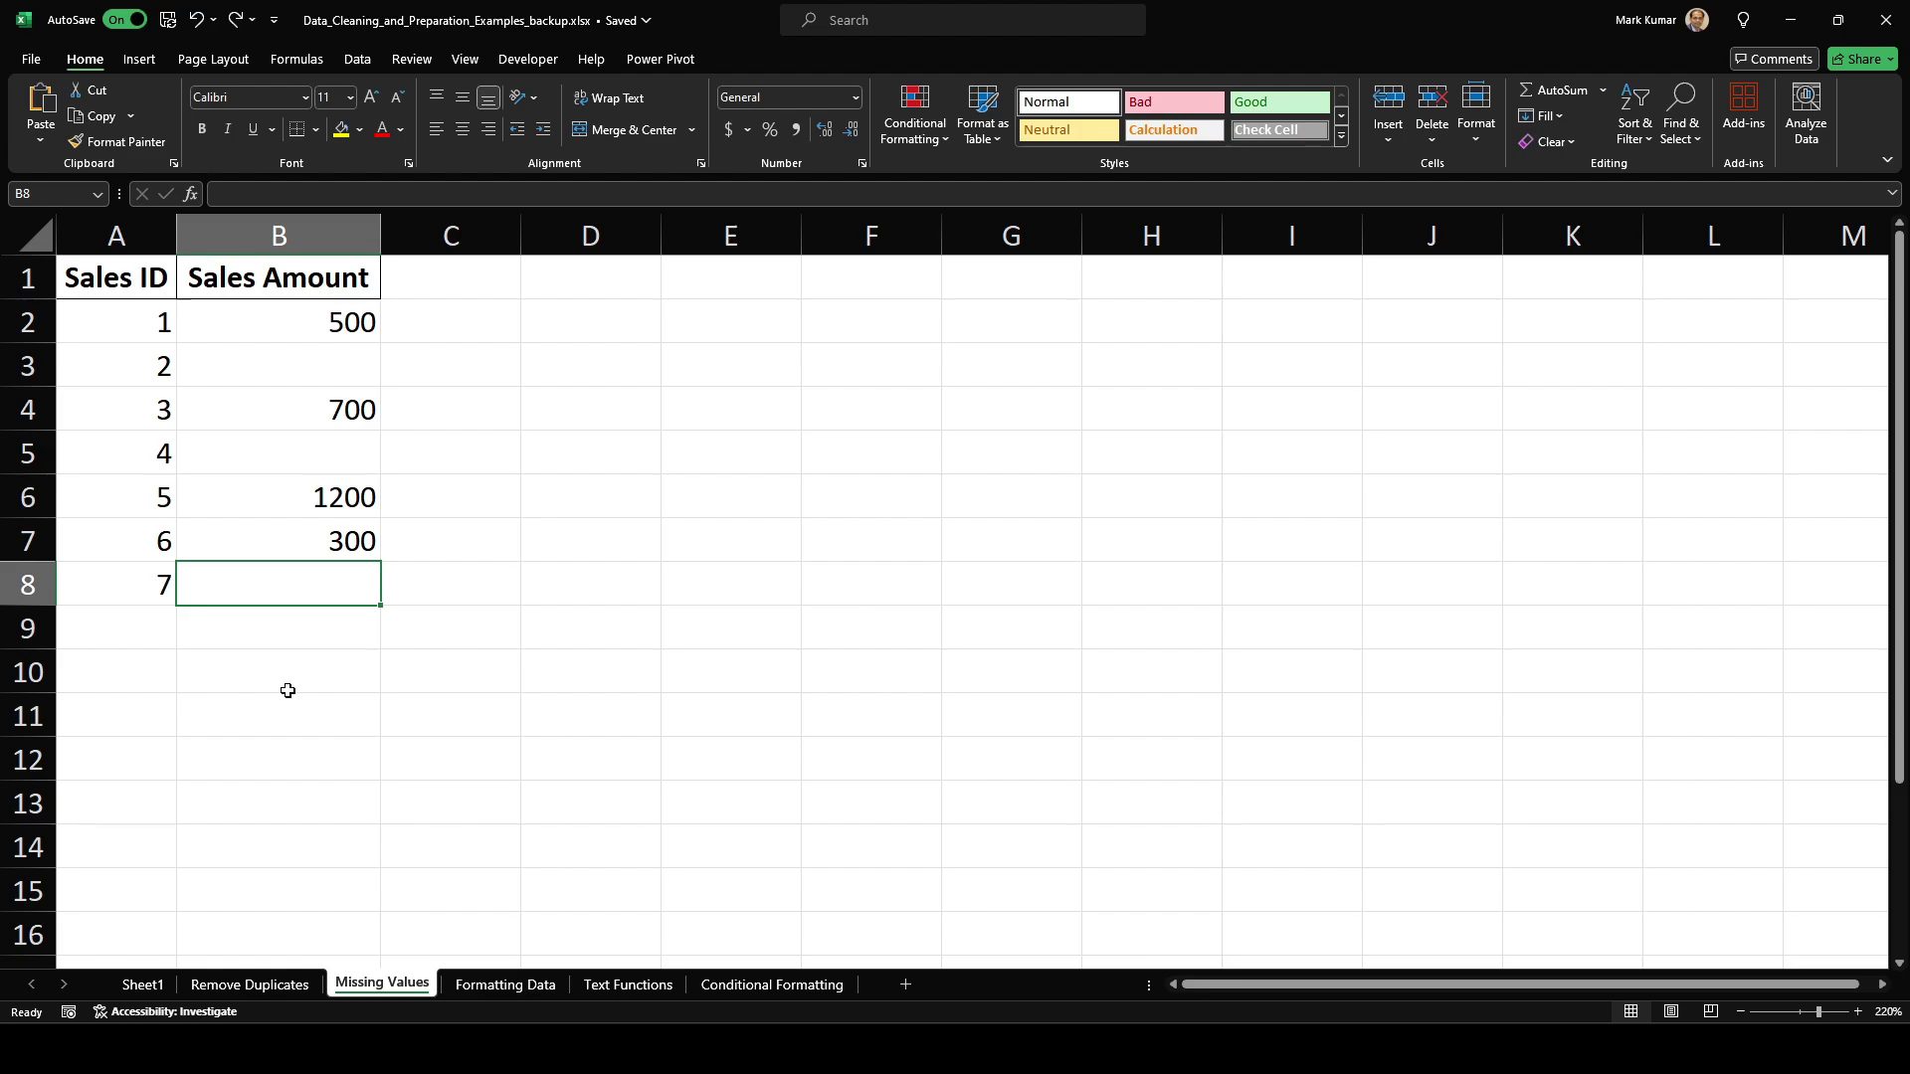
left_click(469, 349)
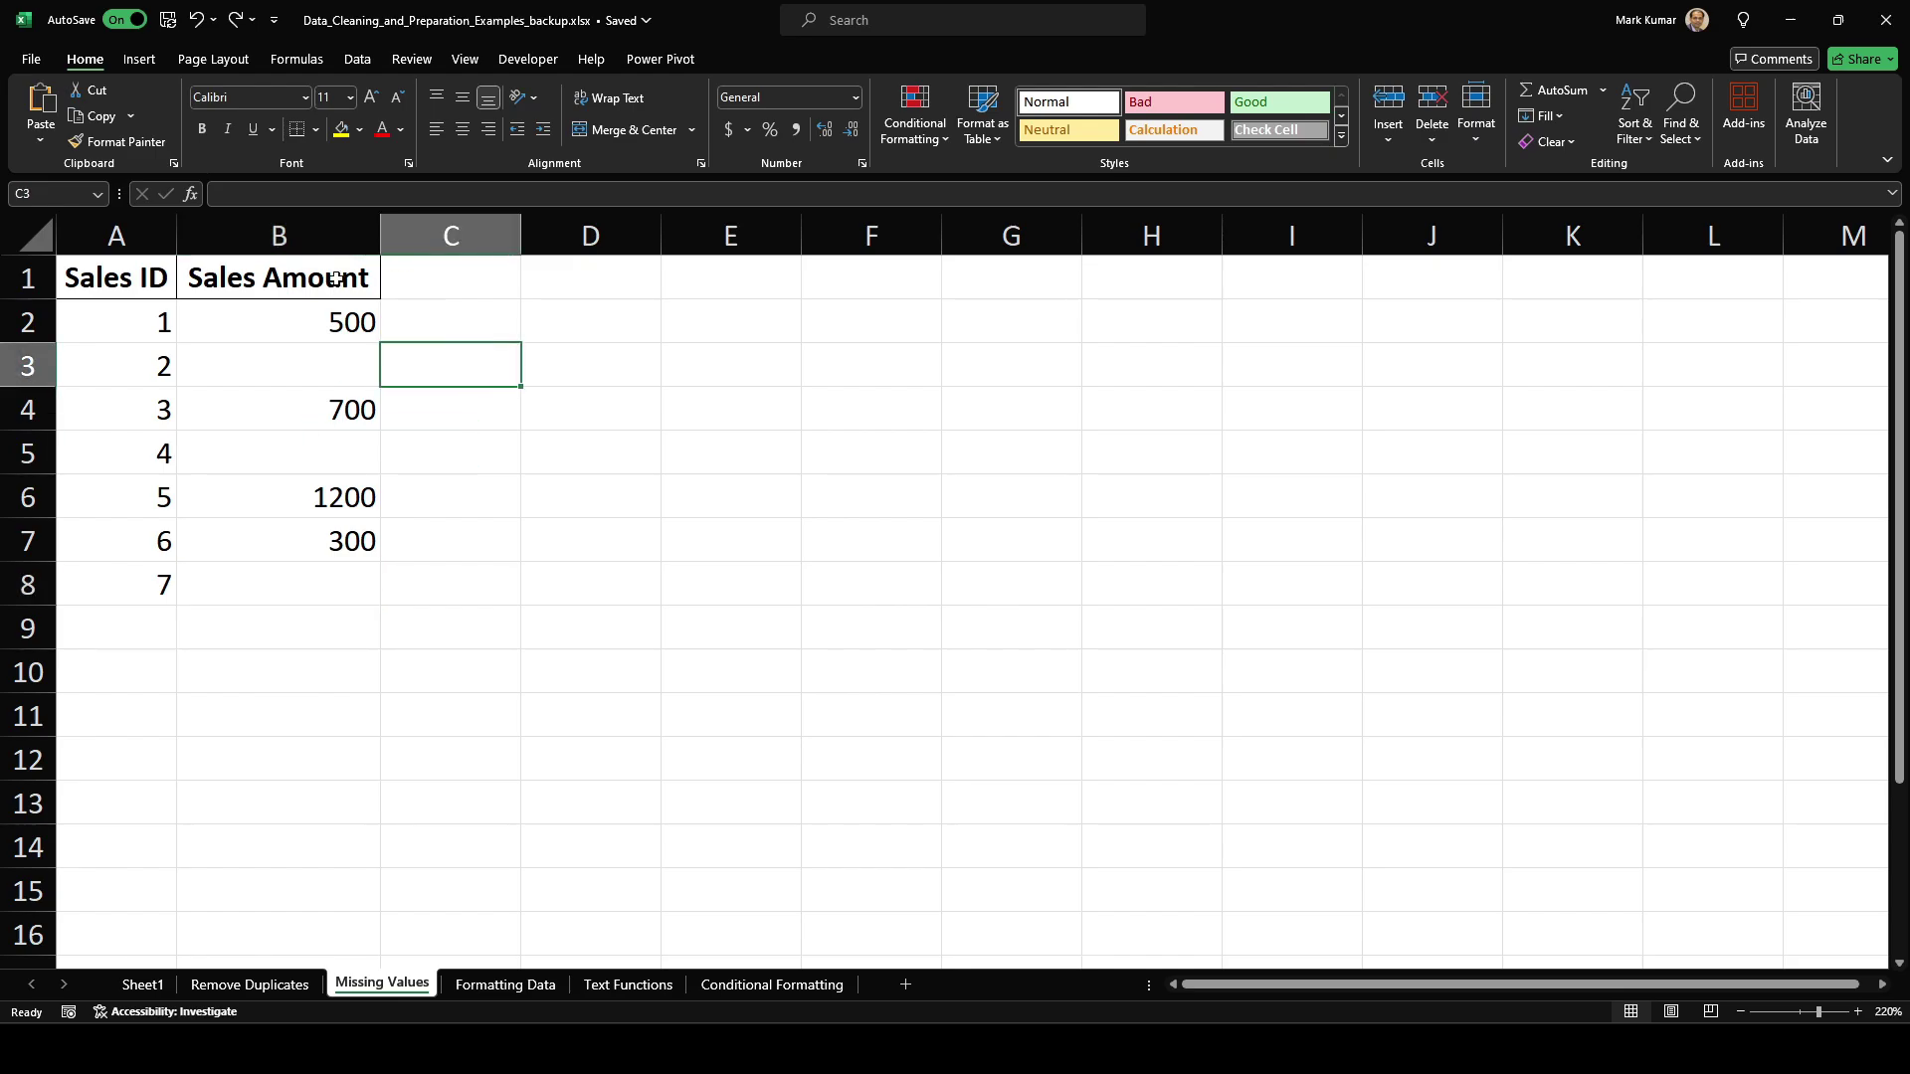
left_click(357, 59)
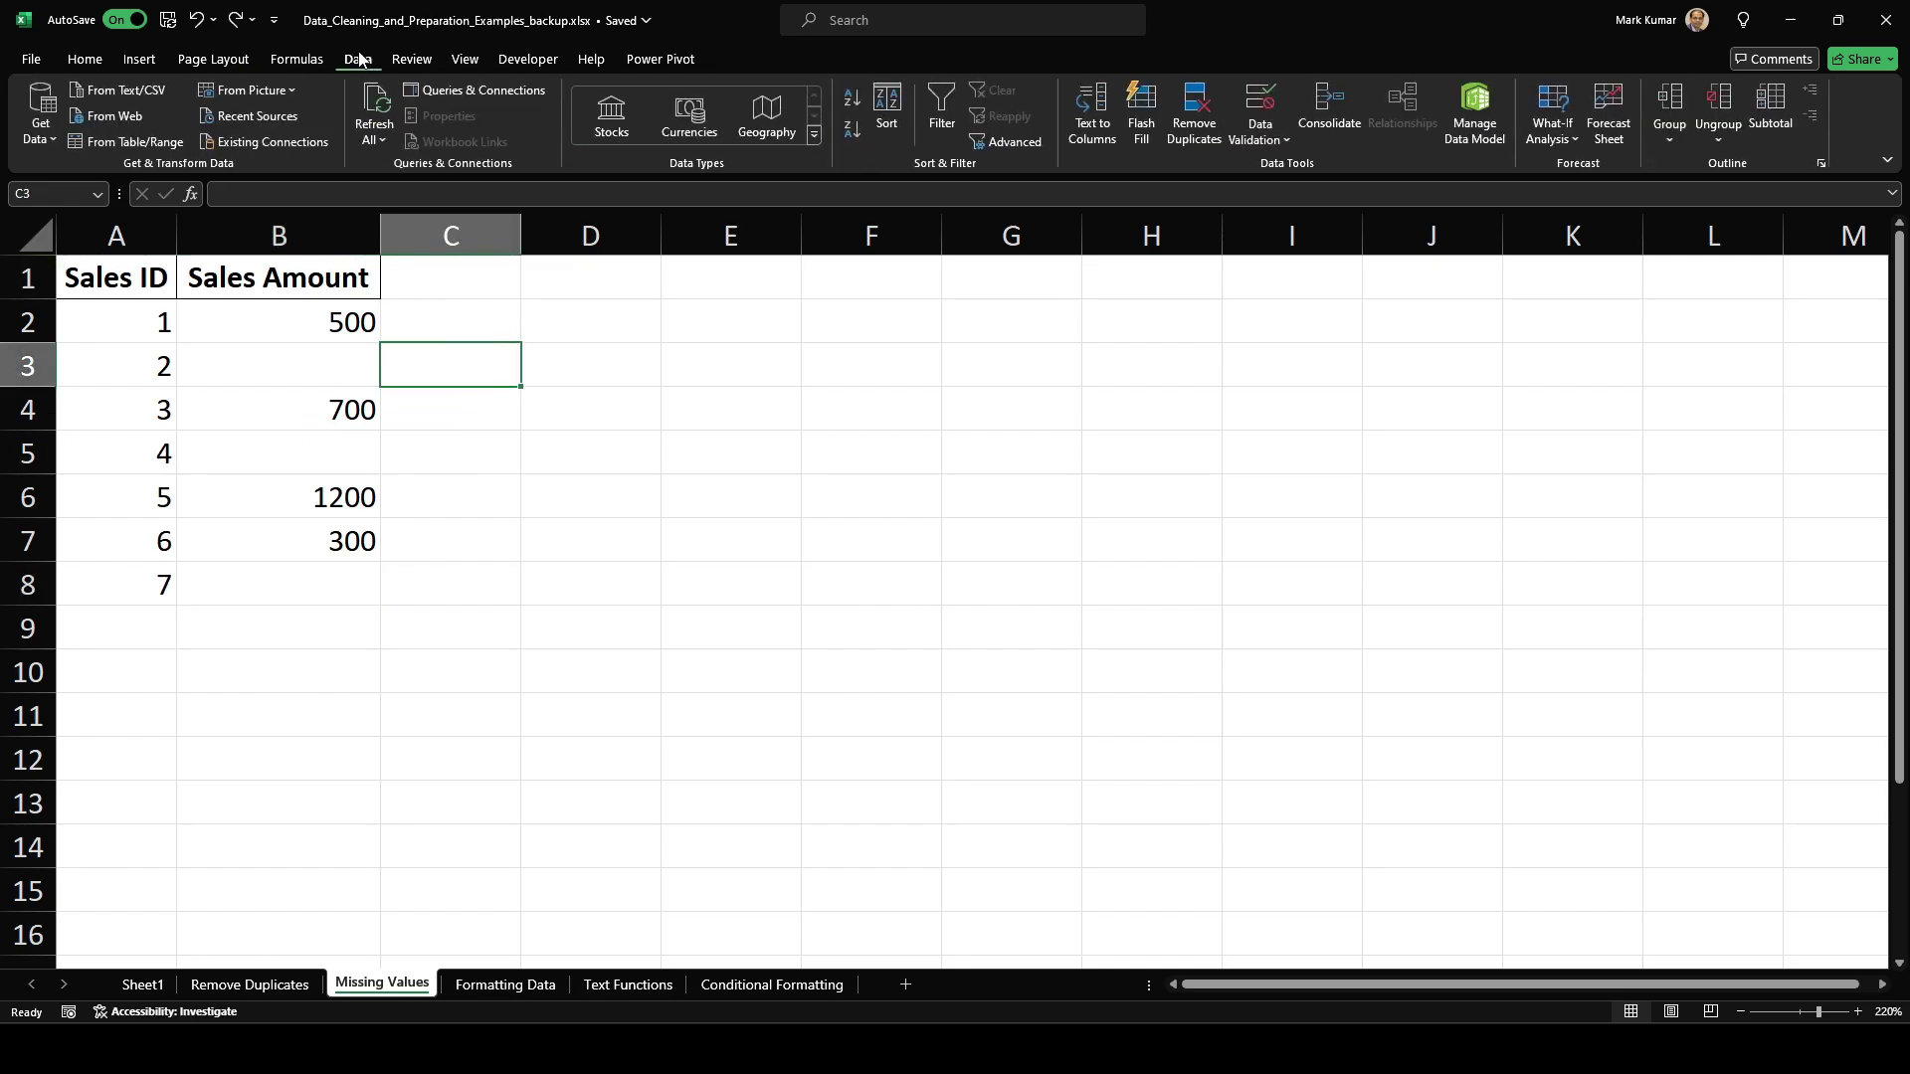
left_click(6, 280)
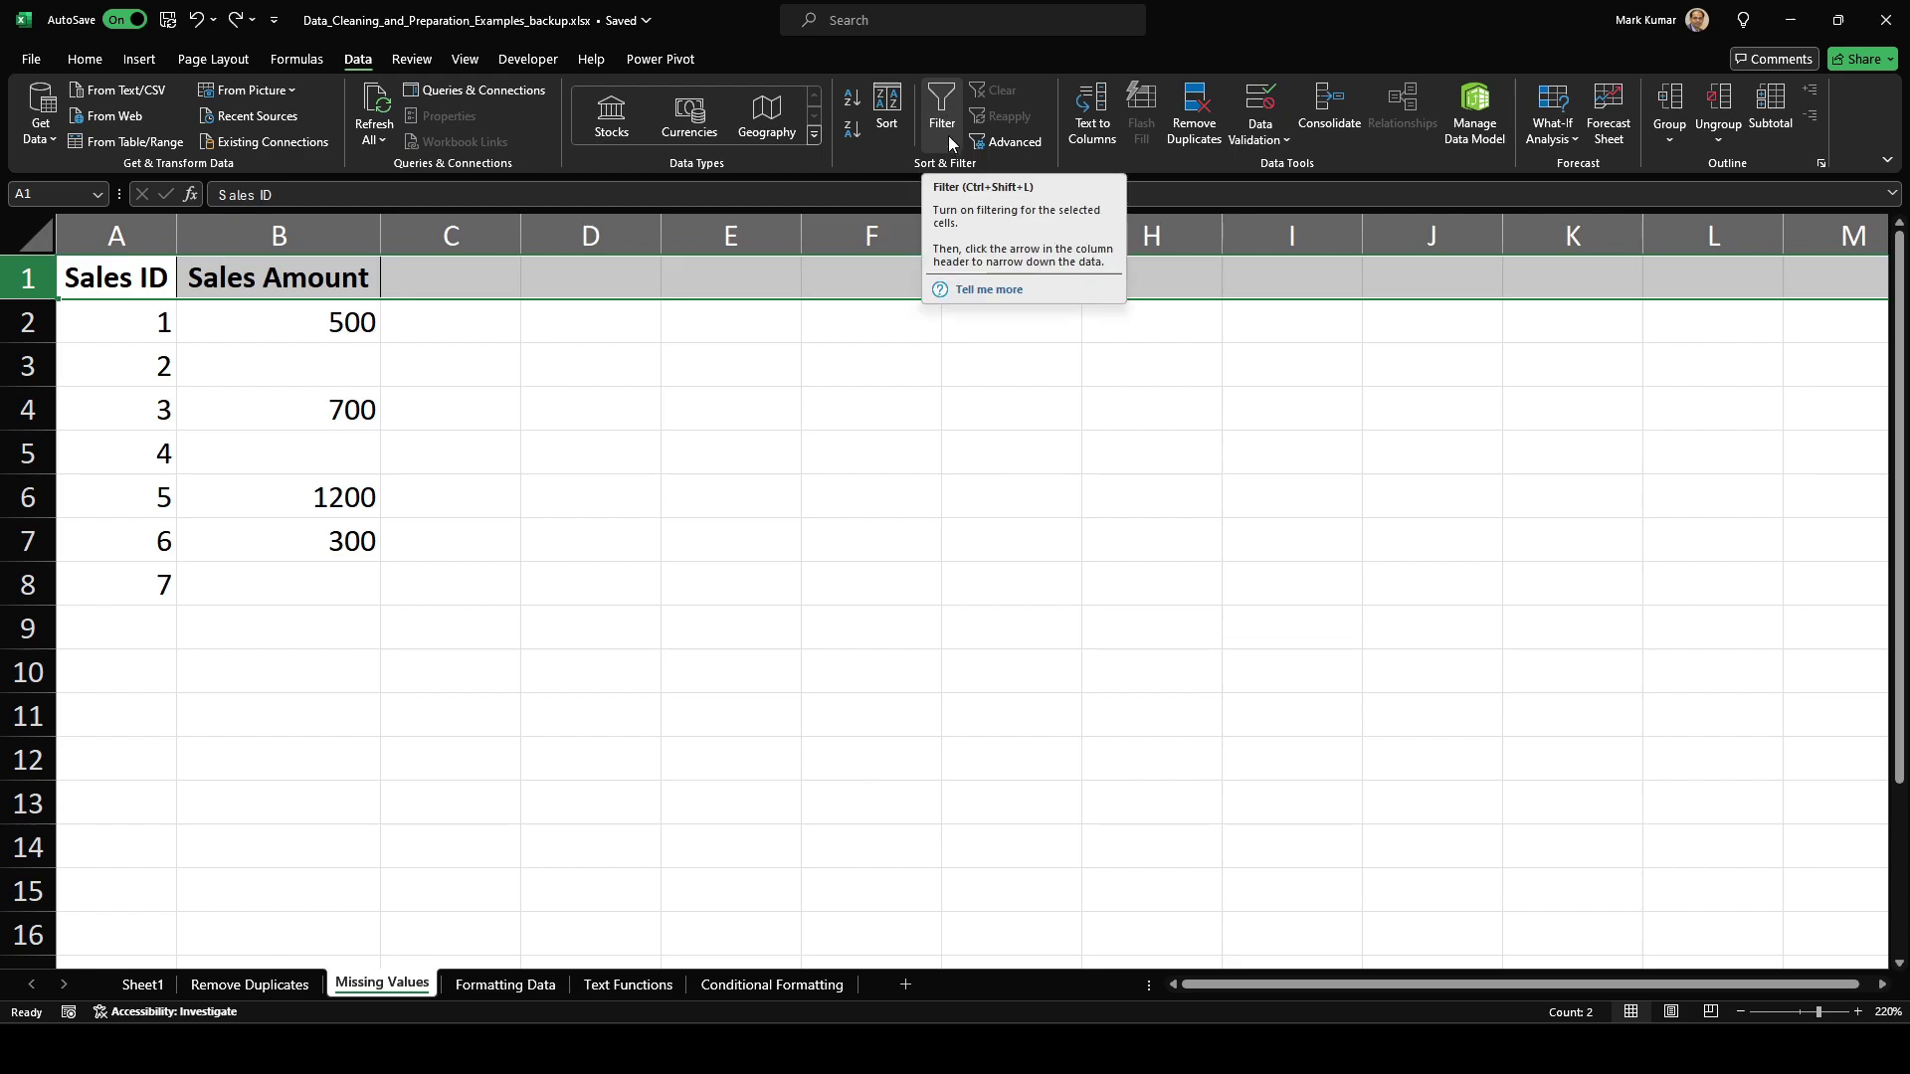
Step: Filter Sales Amount to blanks only, showing just Sales IDs 2, 4 and 7
left_click(943, 118)
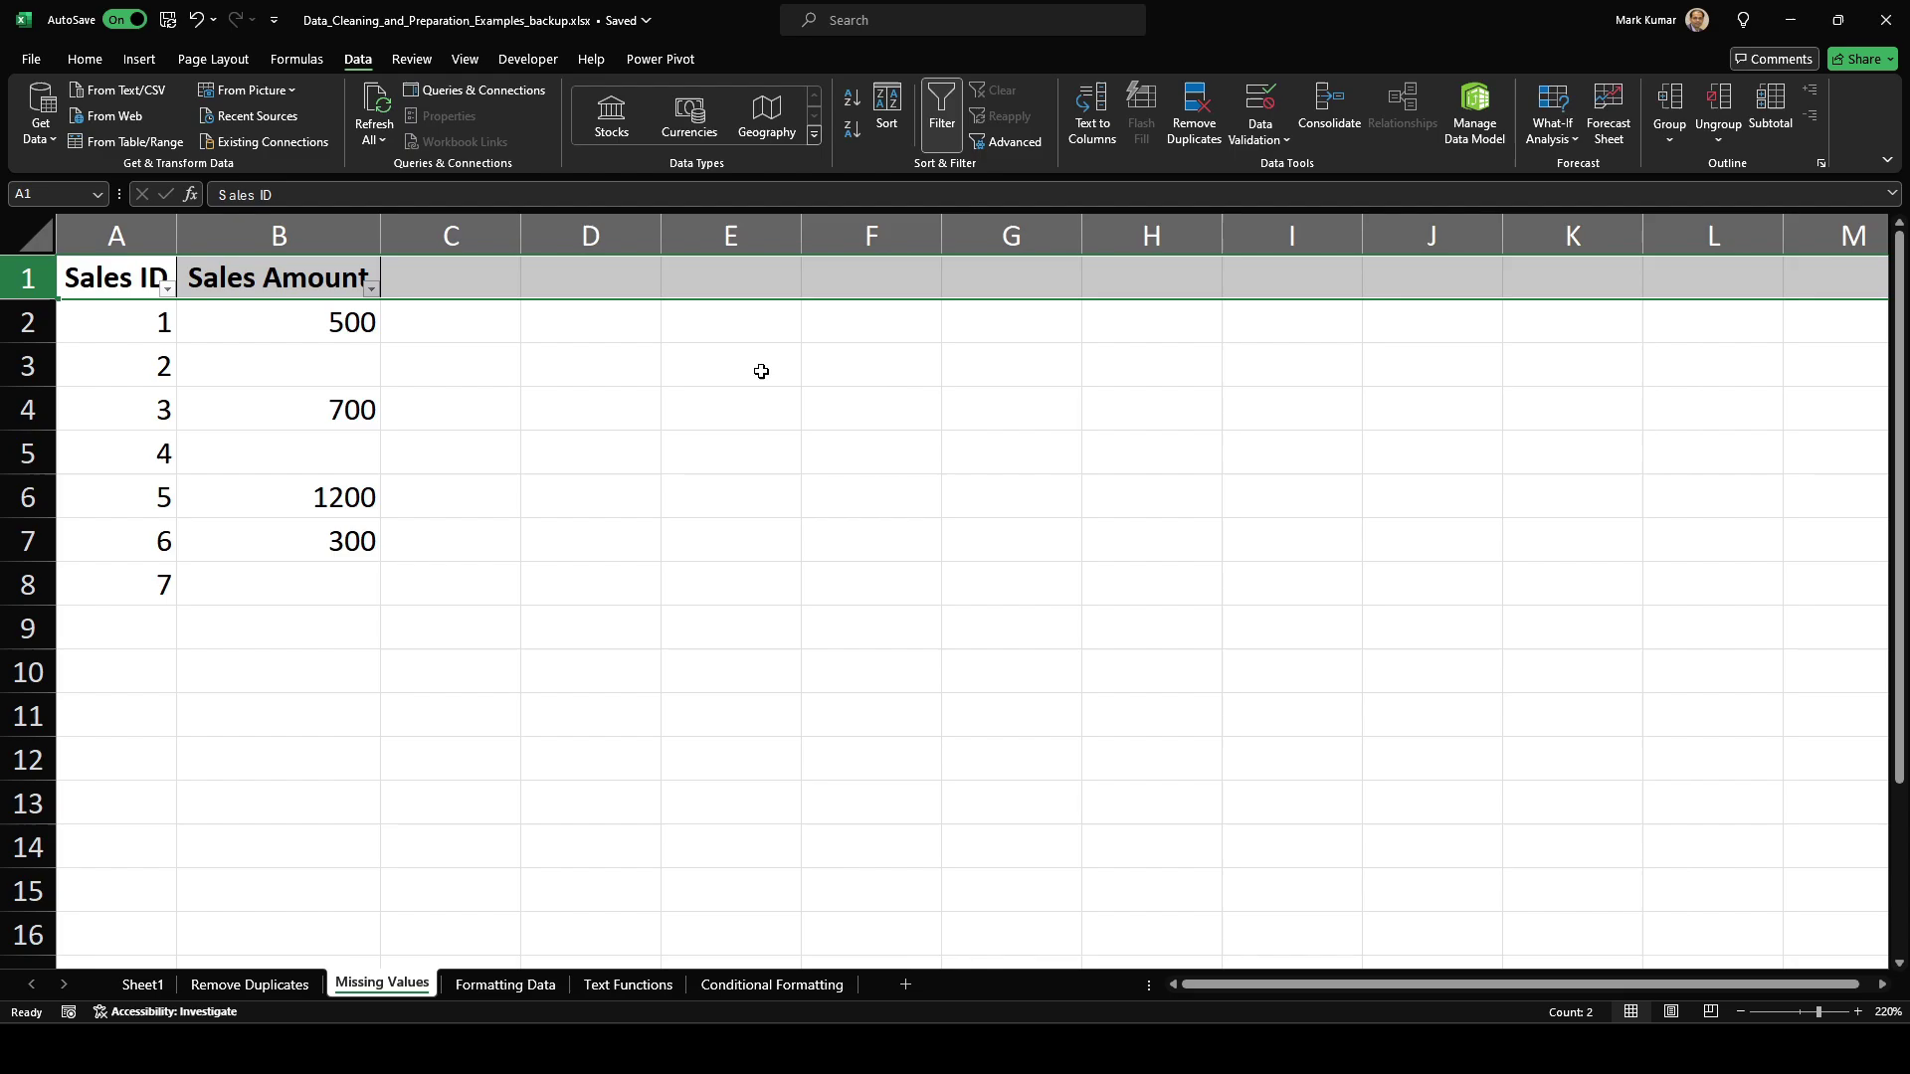
left_click(372, 289)
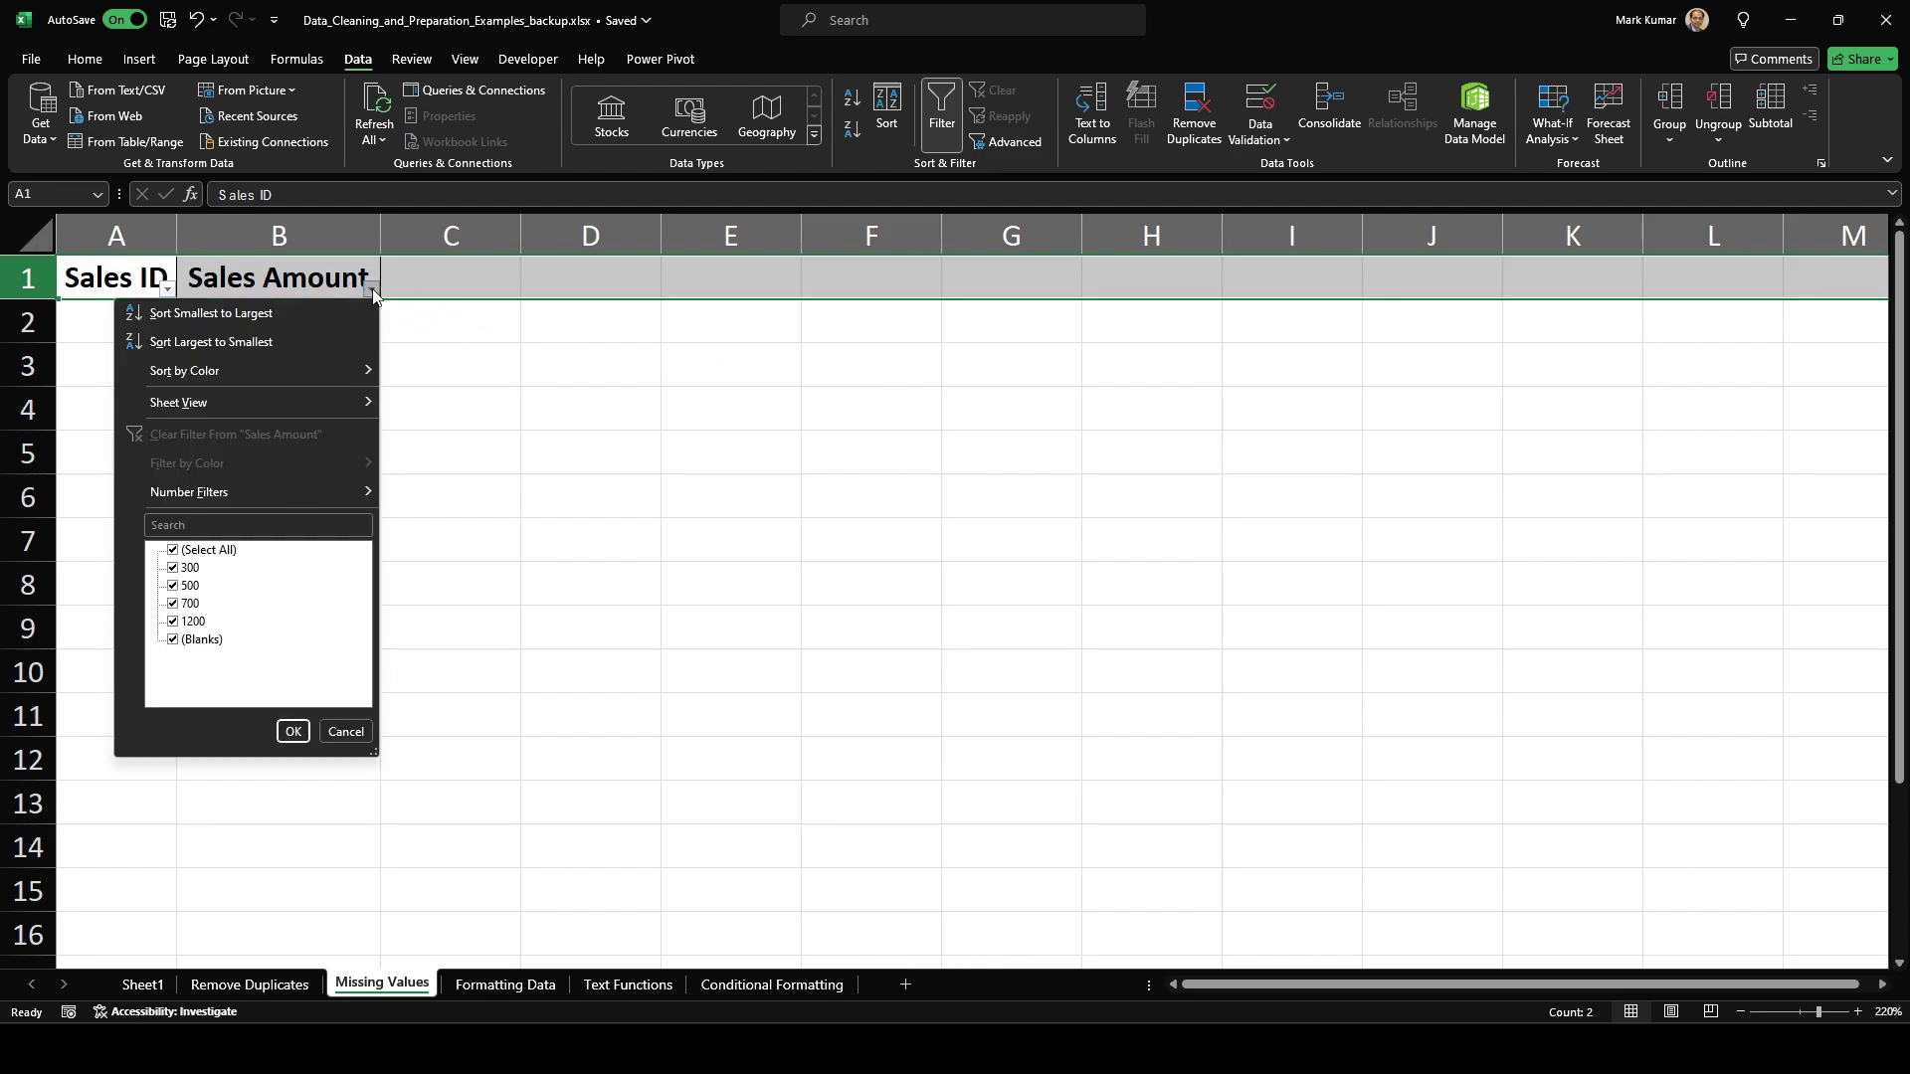
left_click(223, 554)
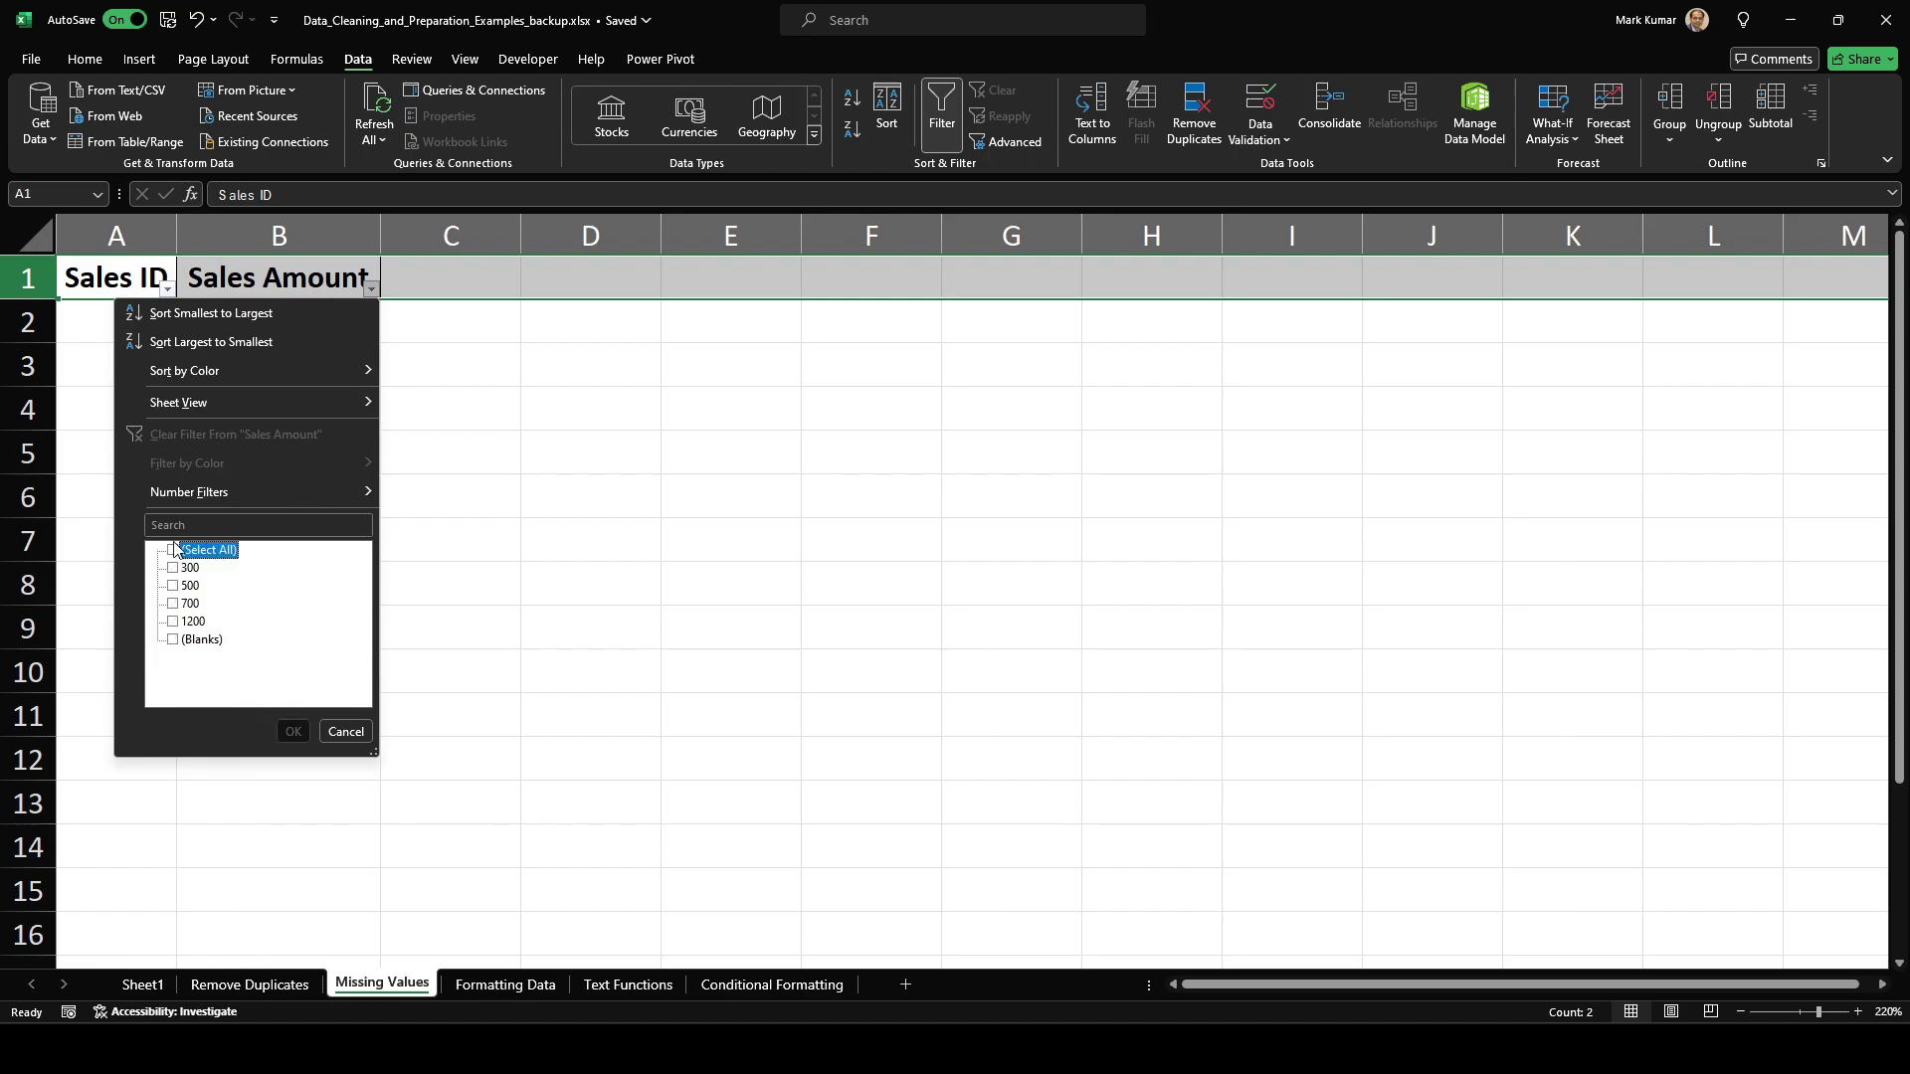
left_click(174, 642)
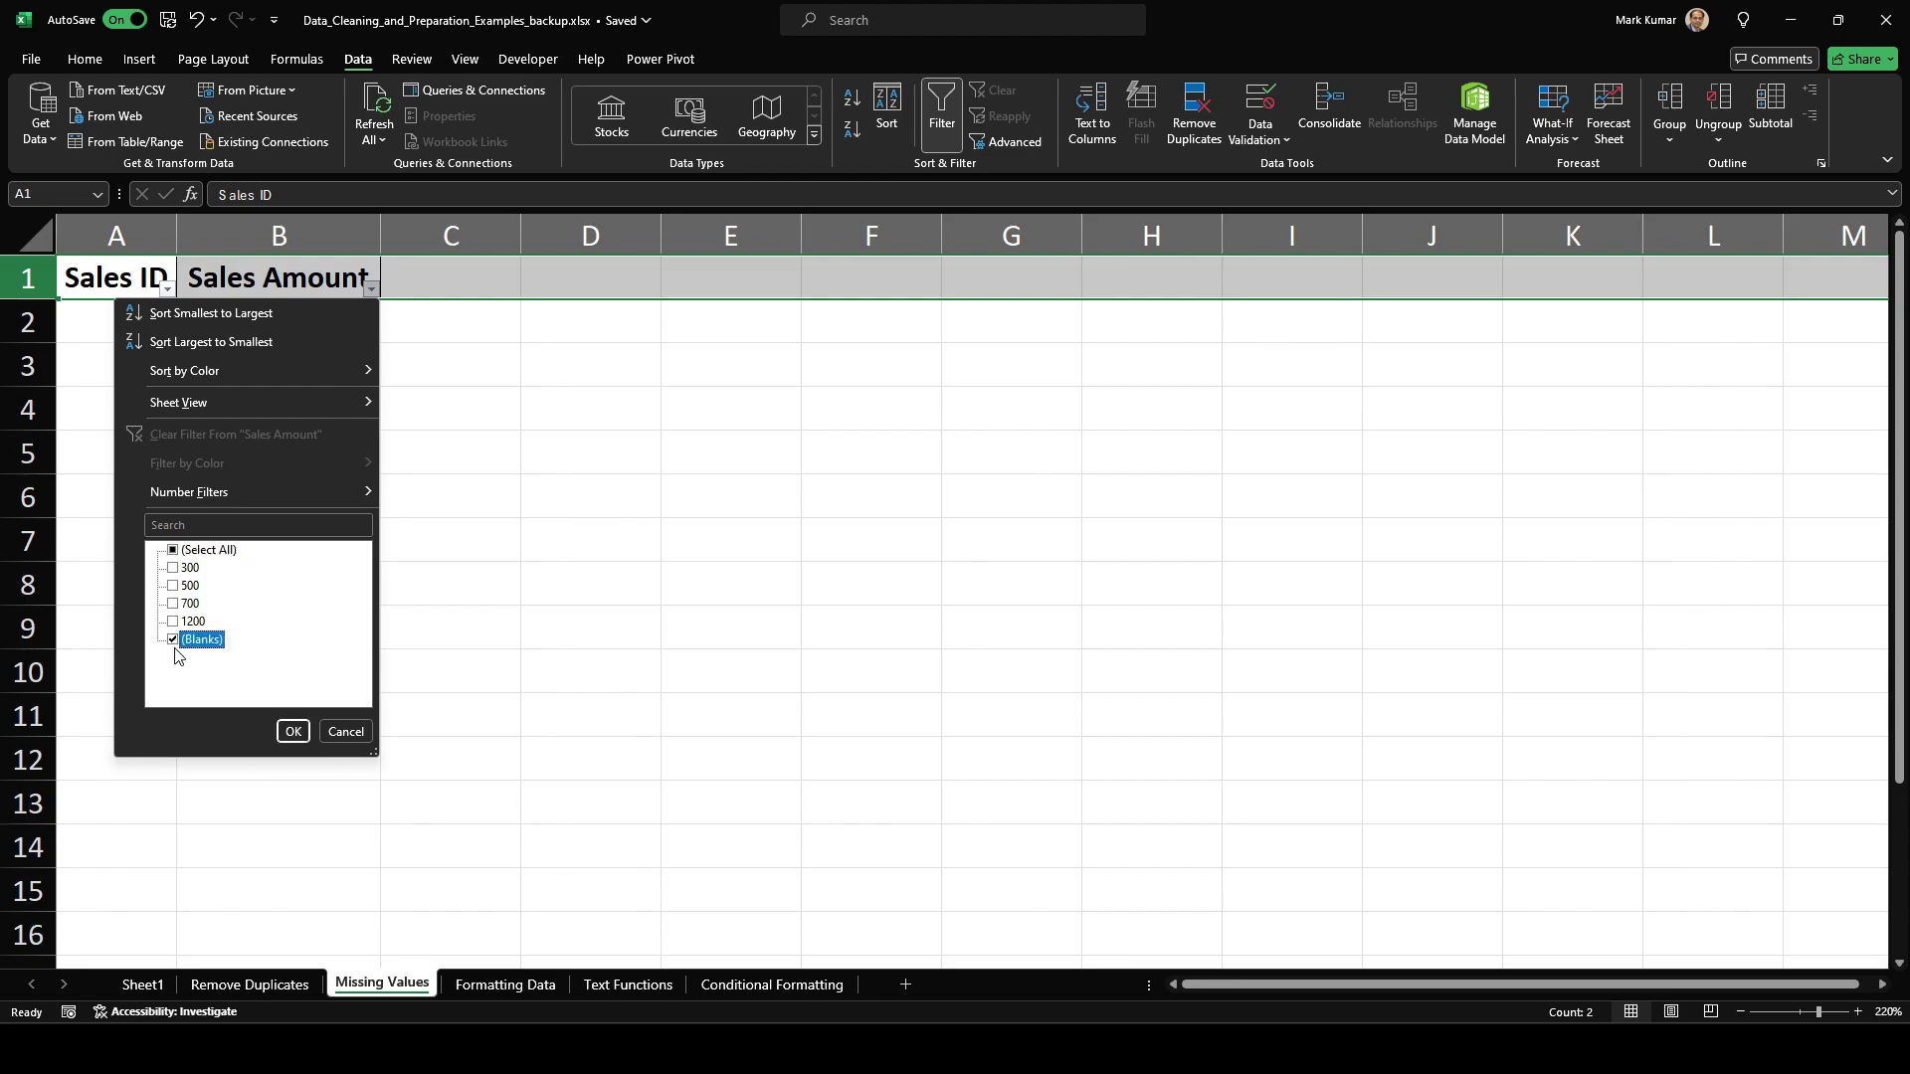
left_click(292, 731)
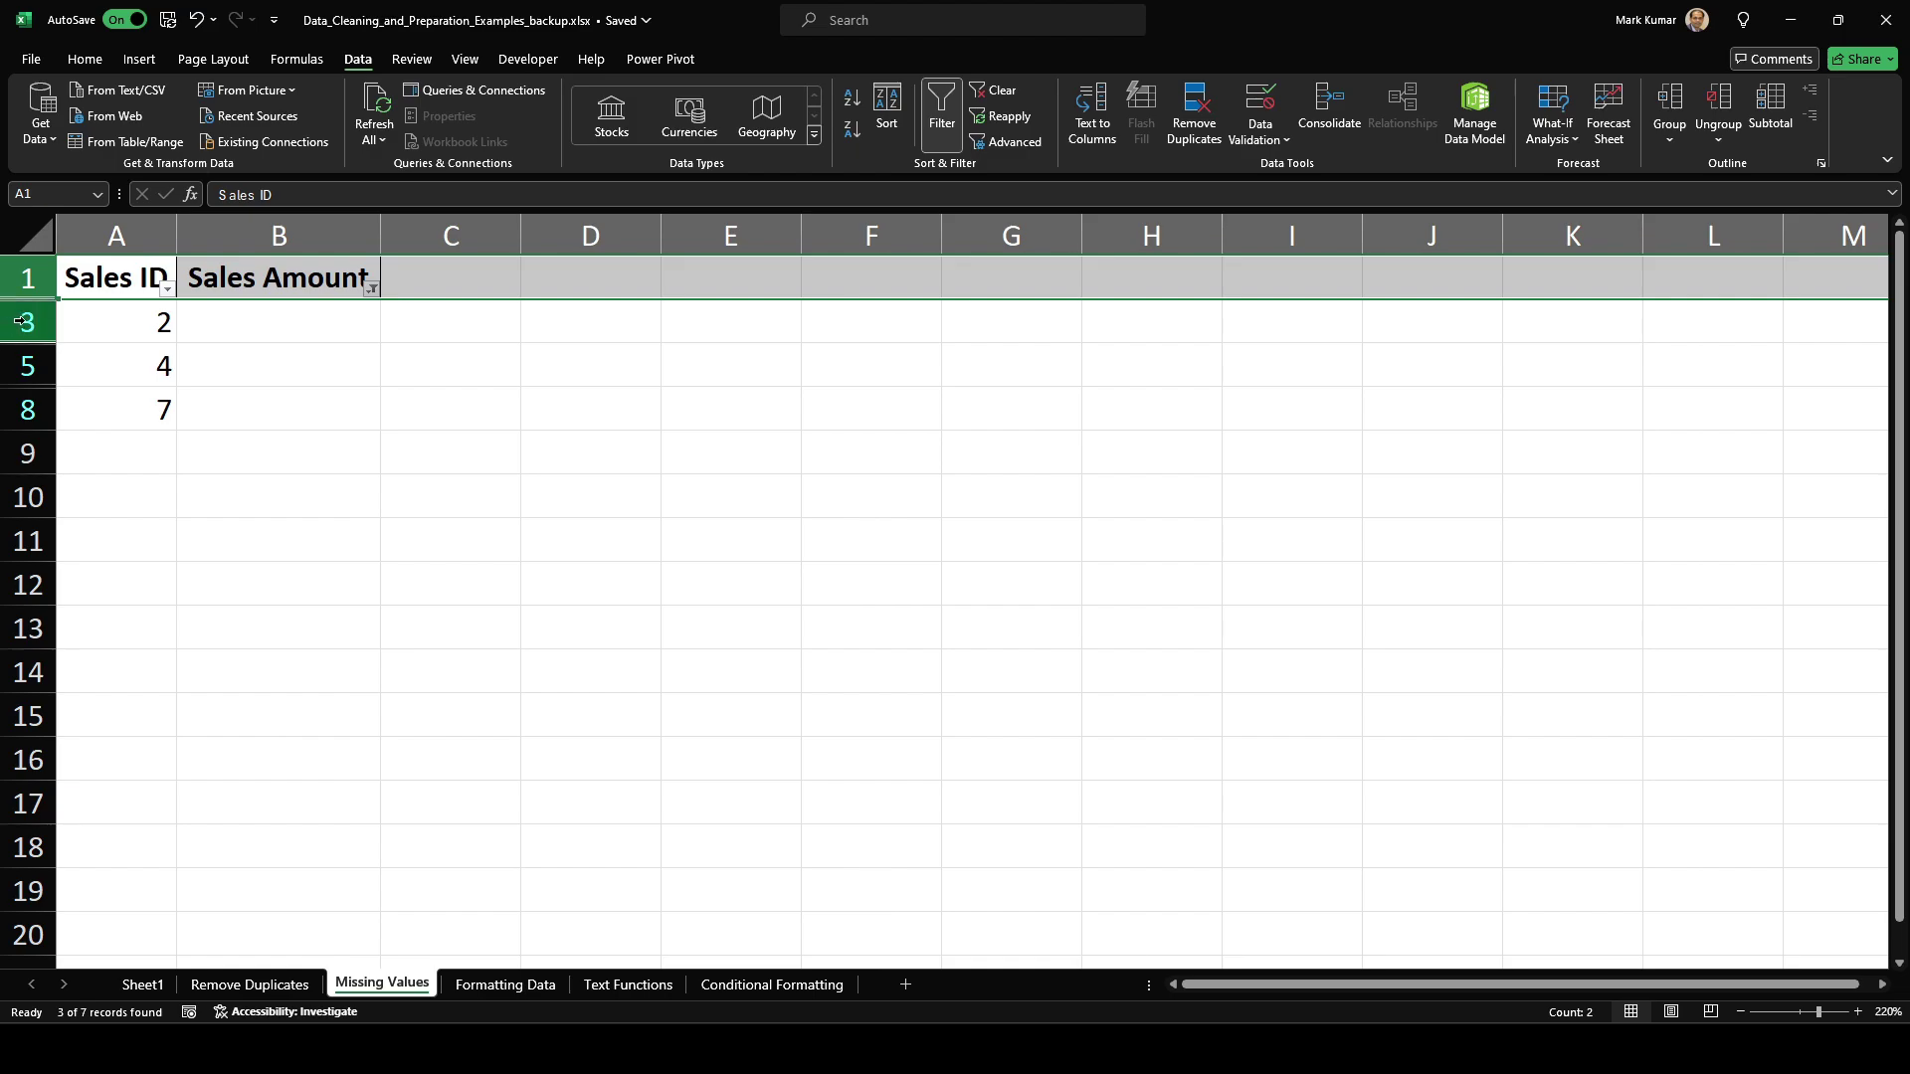
Step: Delete the filtered blank-amount rows 3, 5 and 8
left_click_drag(19, 322, 19, 408)
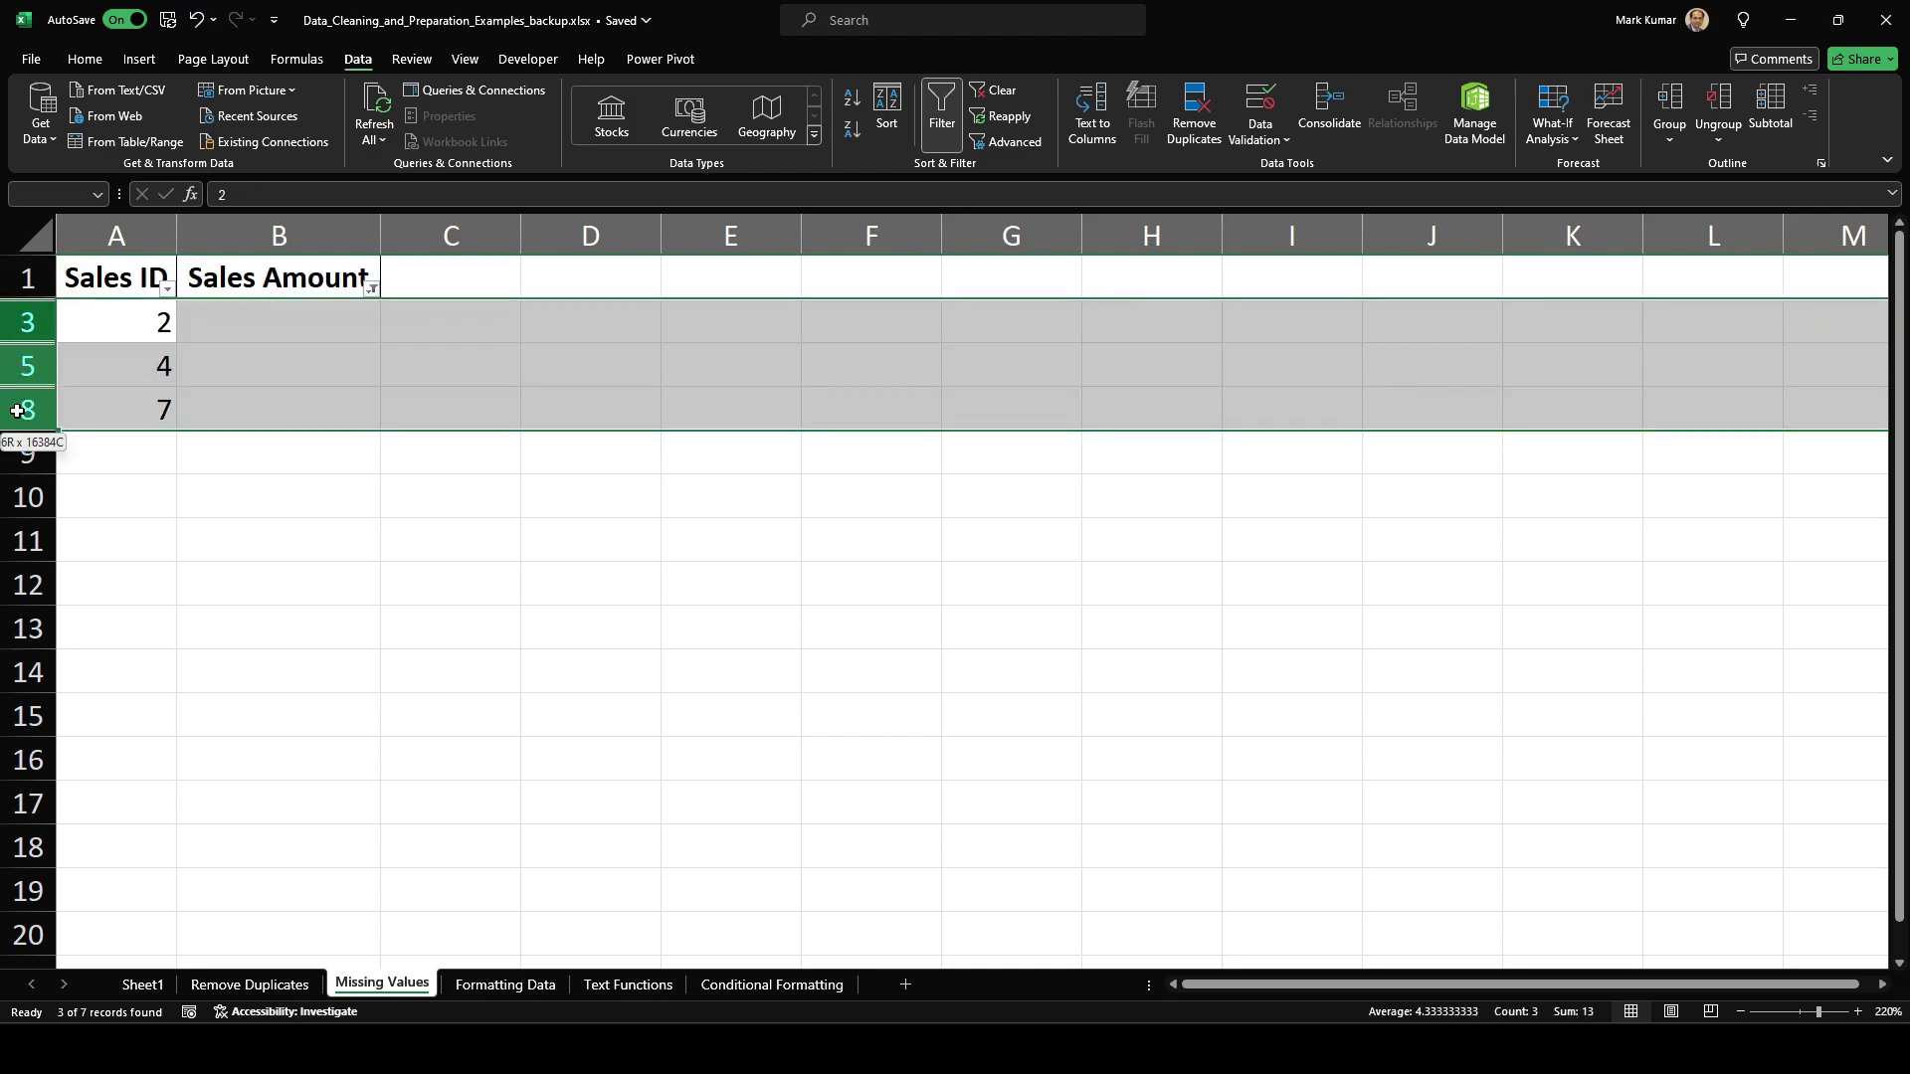
right_click(27, 413)
key("Escape")
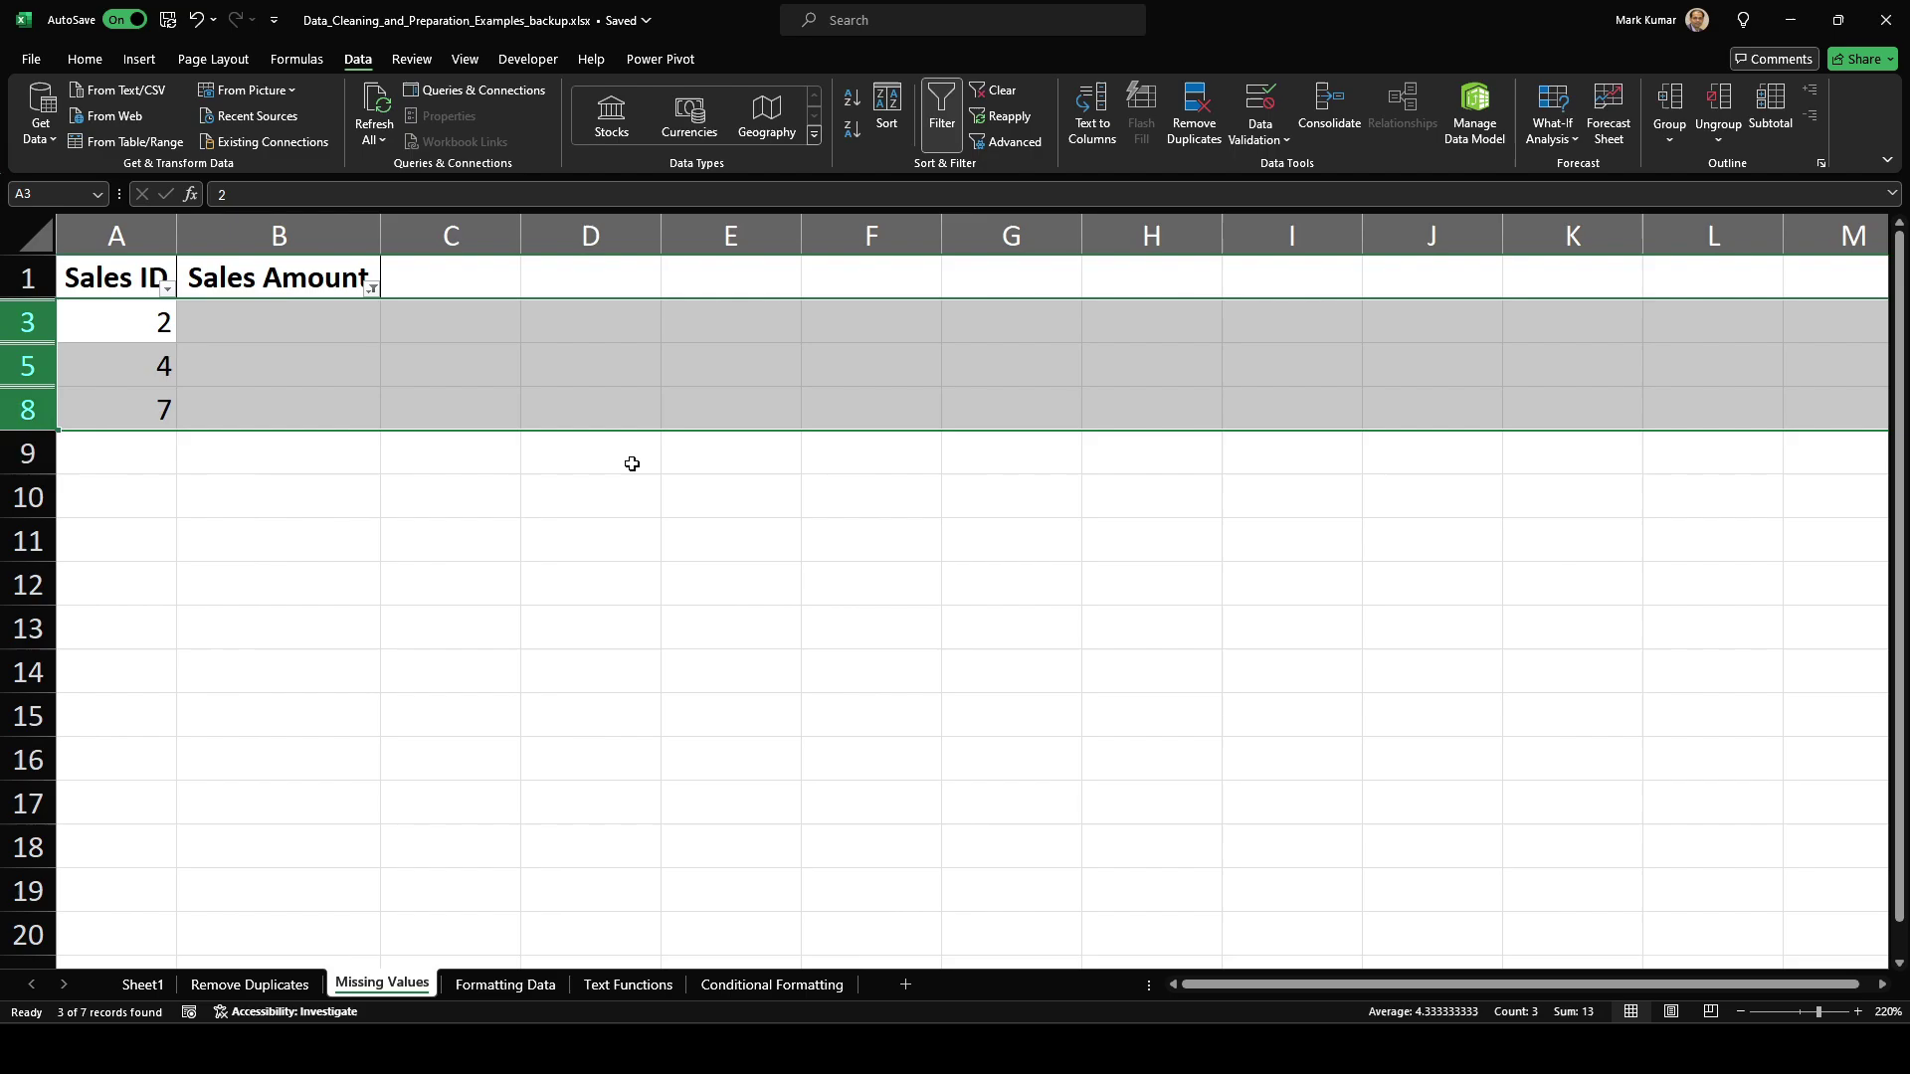
left_click(299, 463)
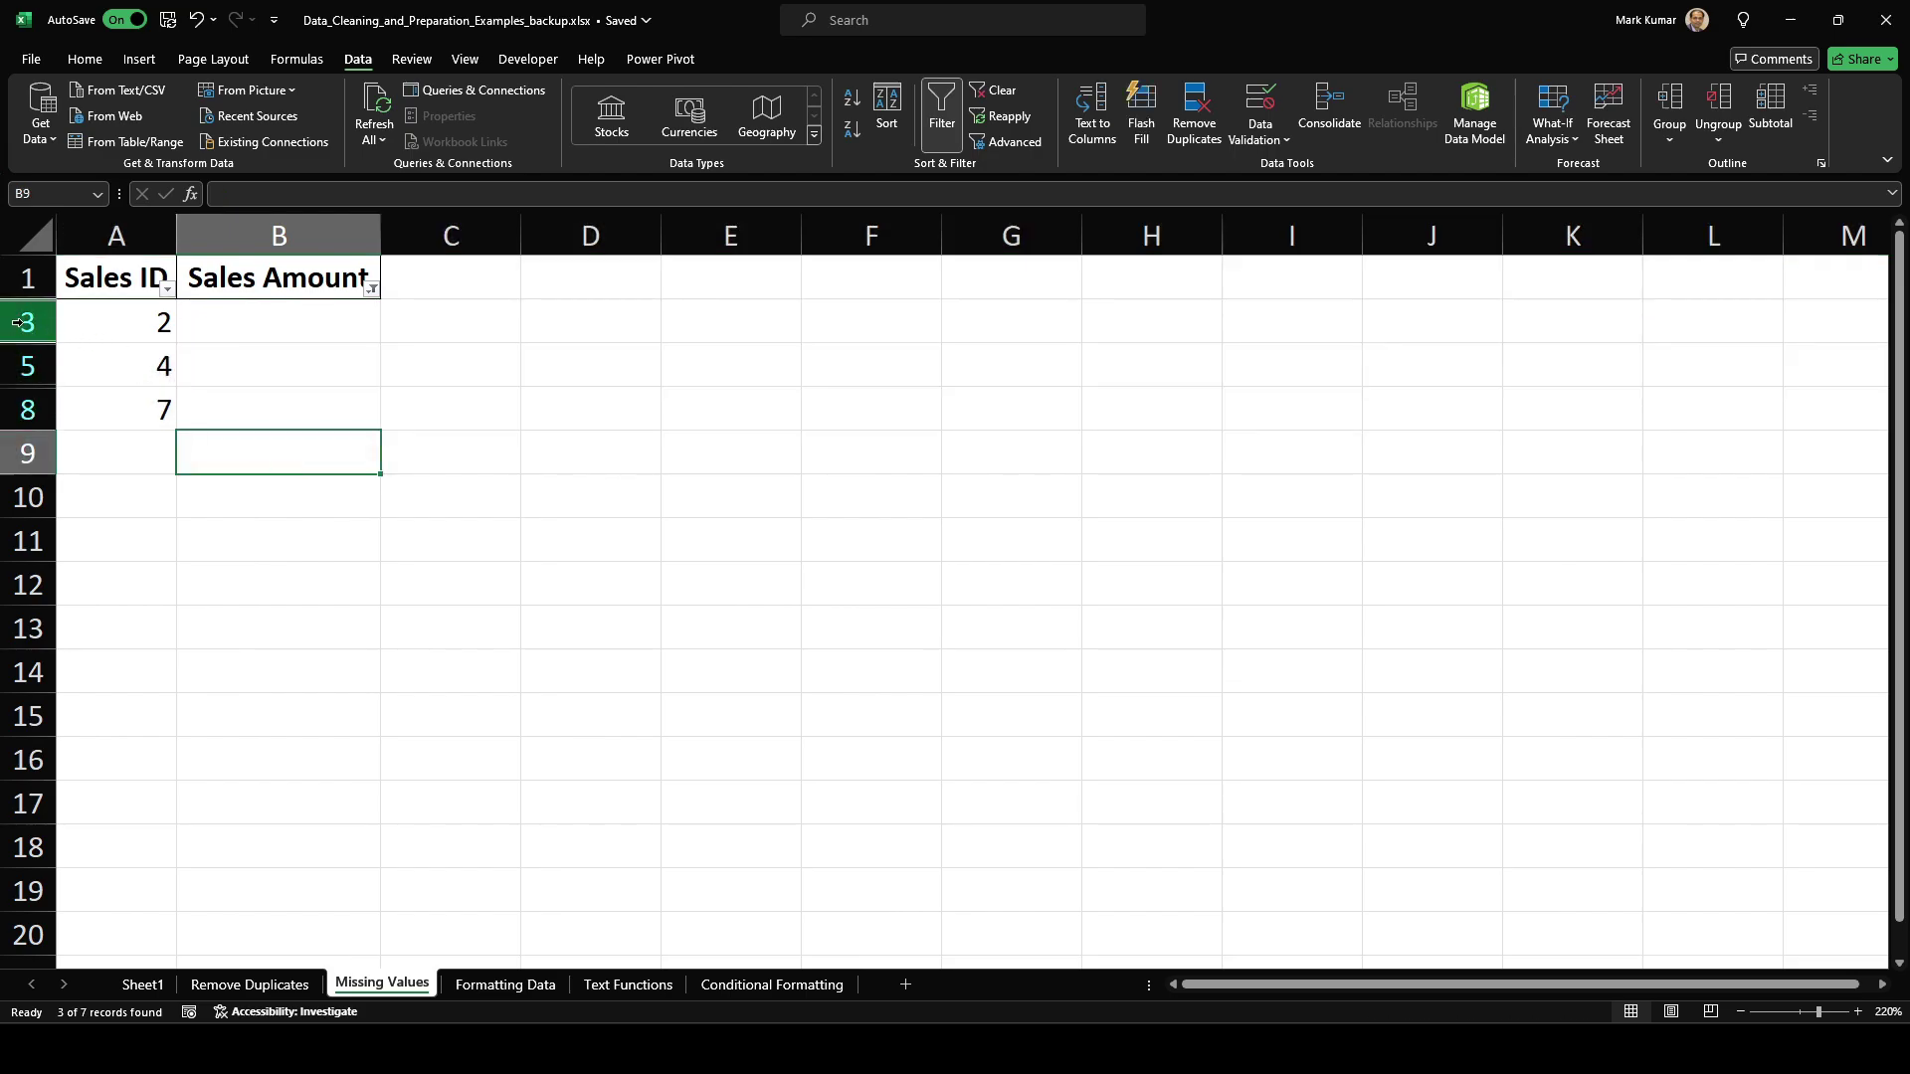
left_click_drag(17, 322, 9, 409)
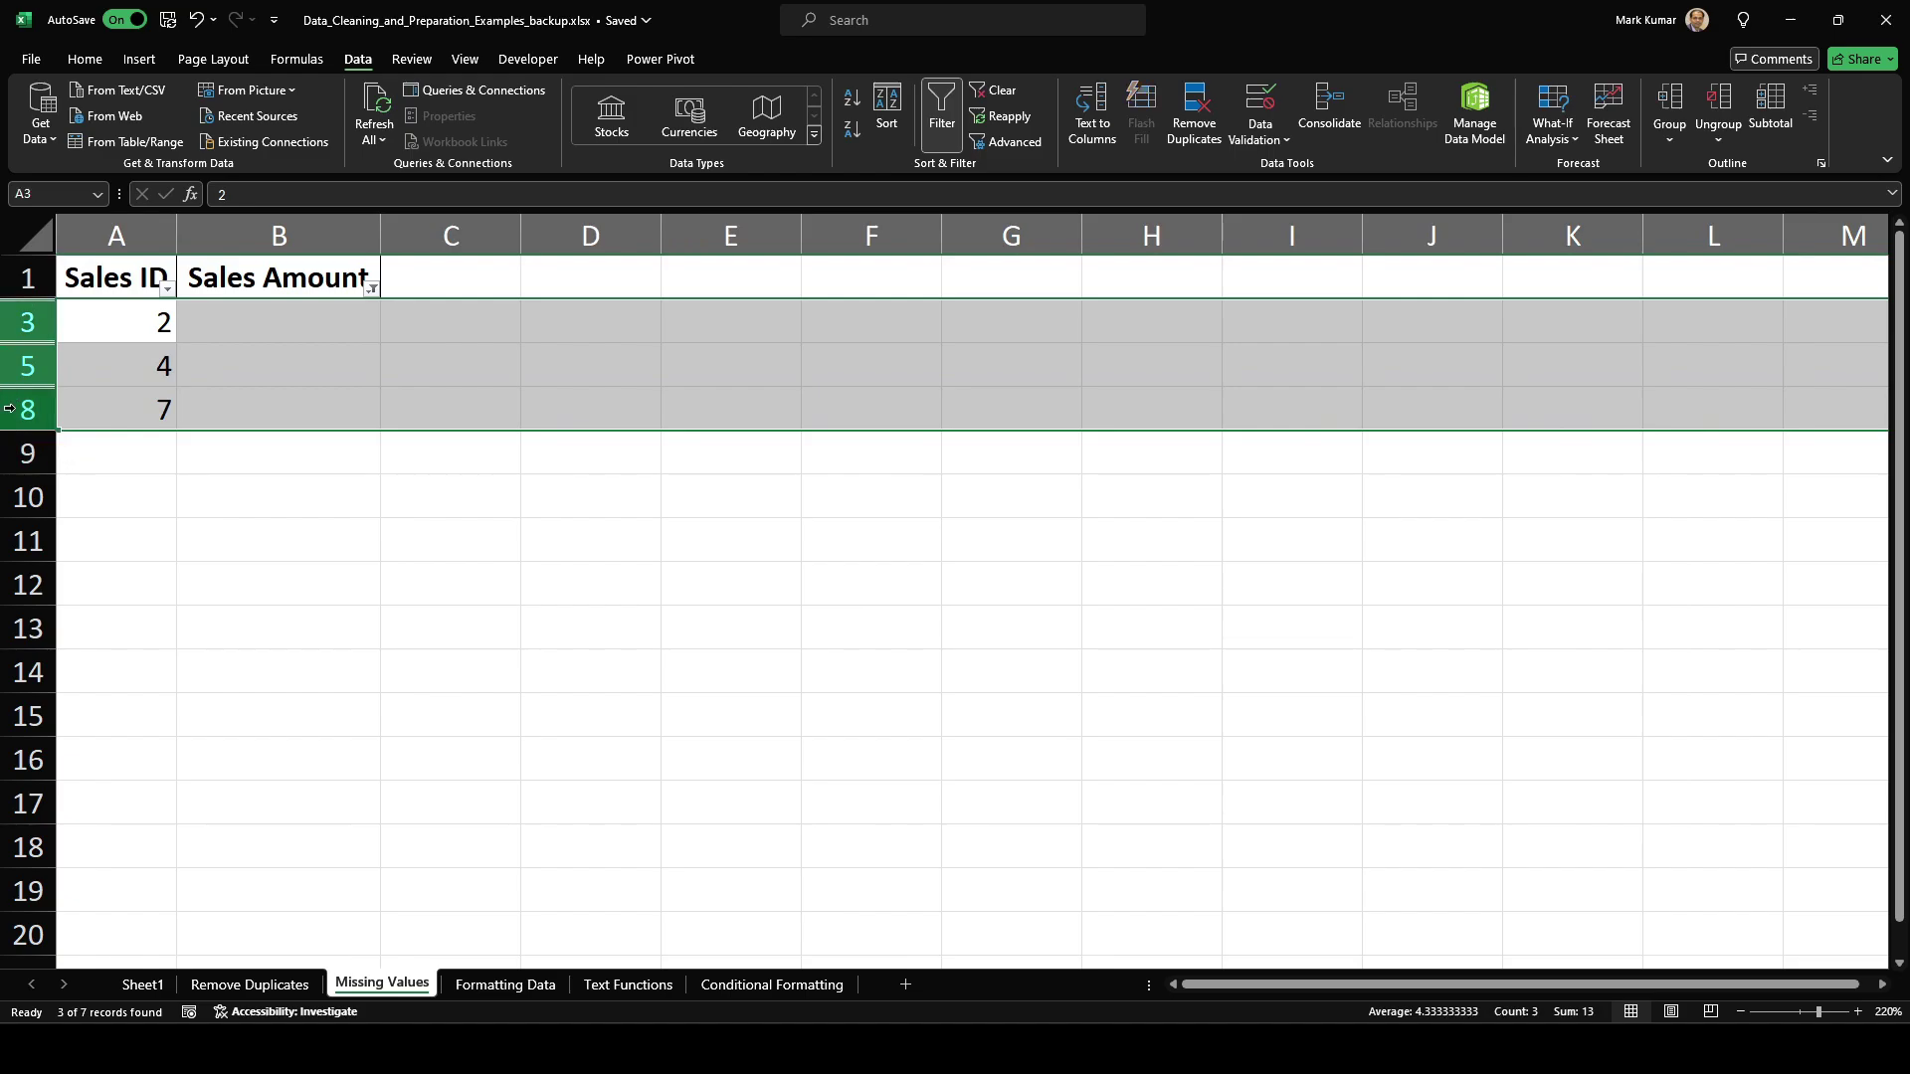
right_click(9, 409)
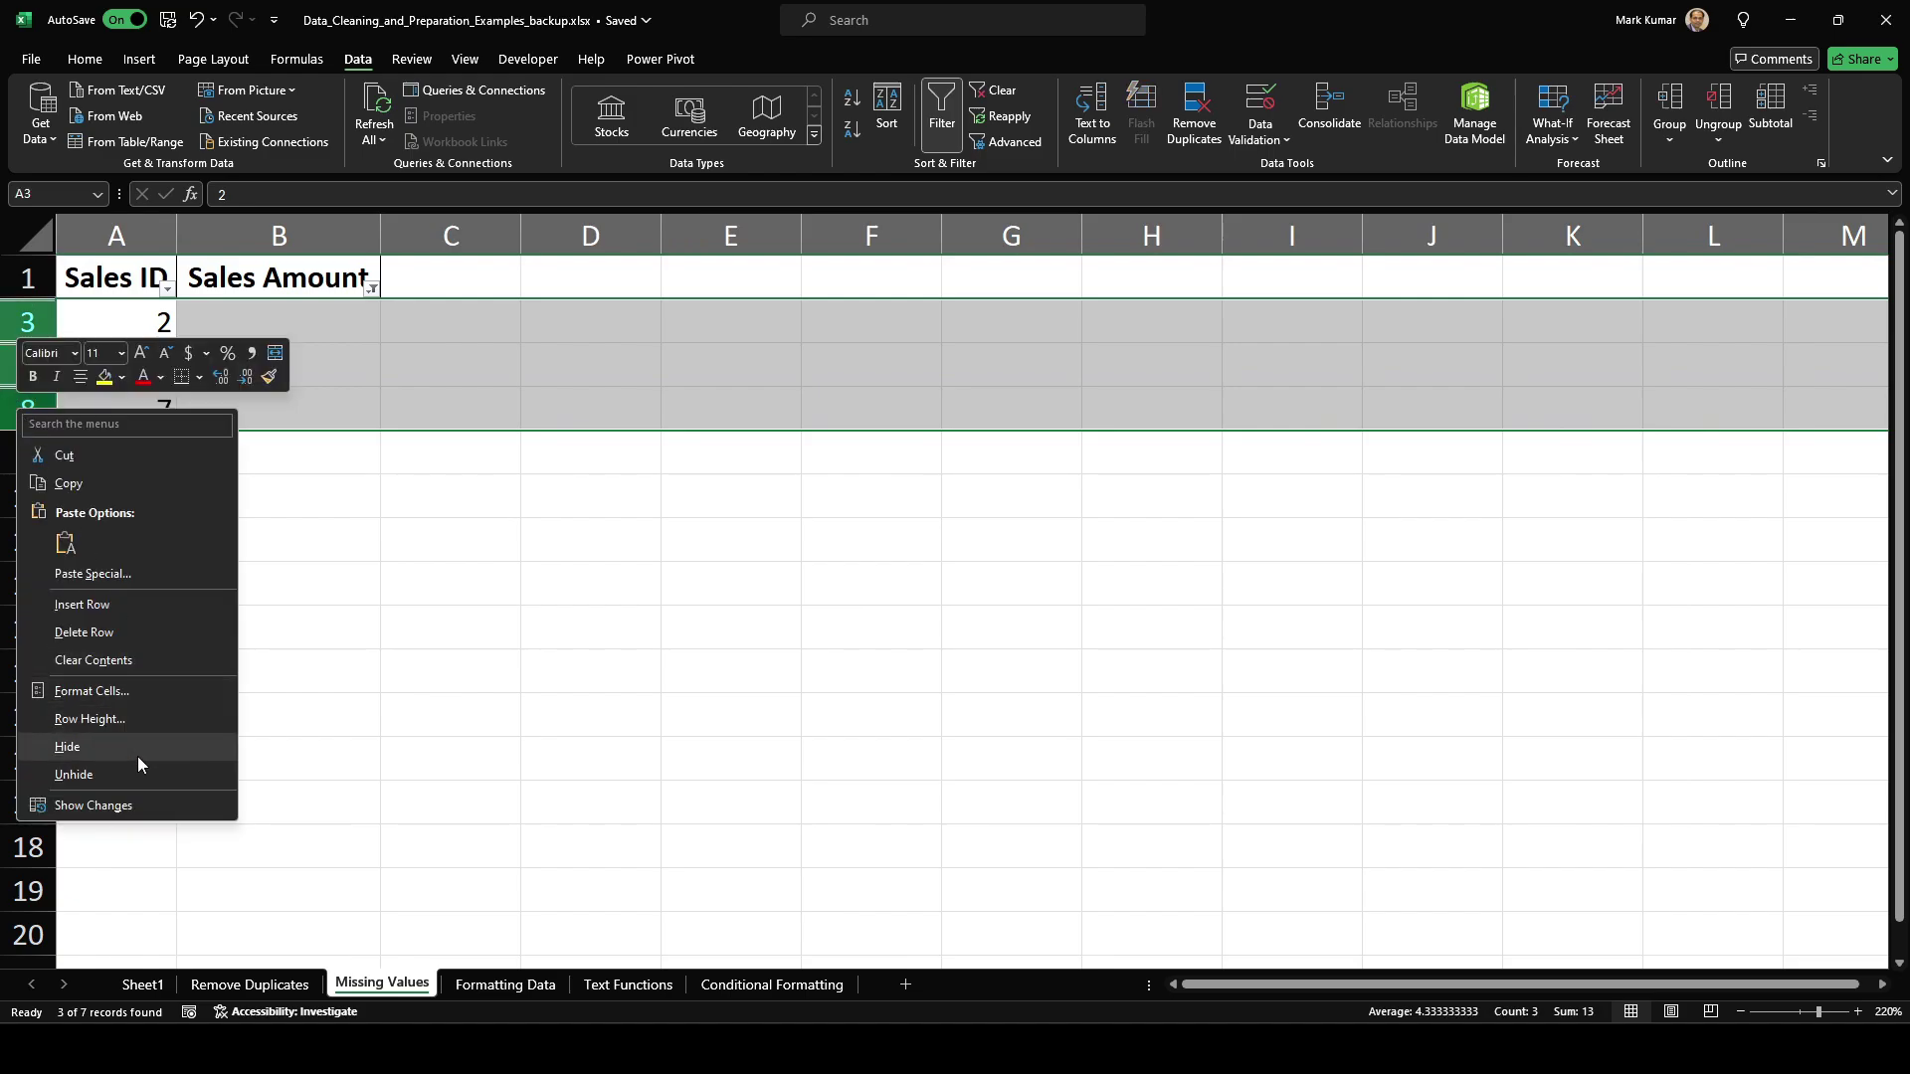
left_click(135, 633)
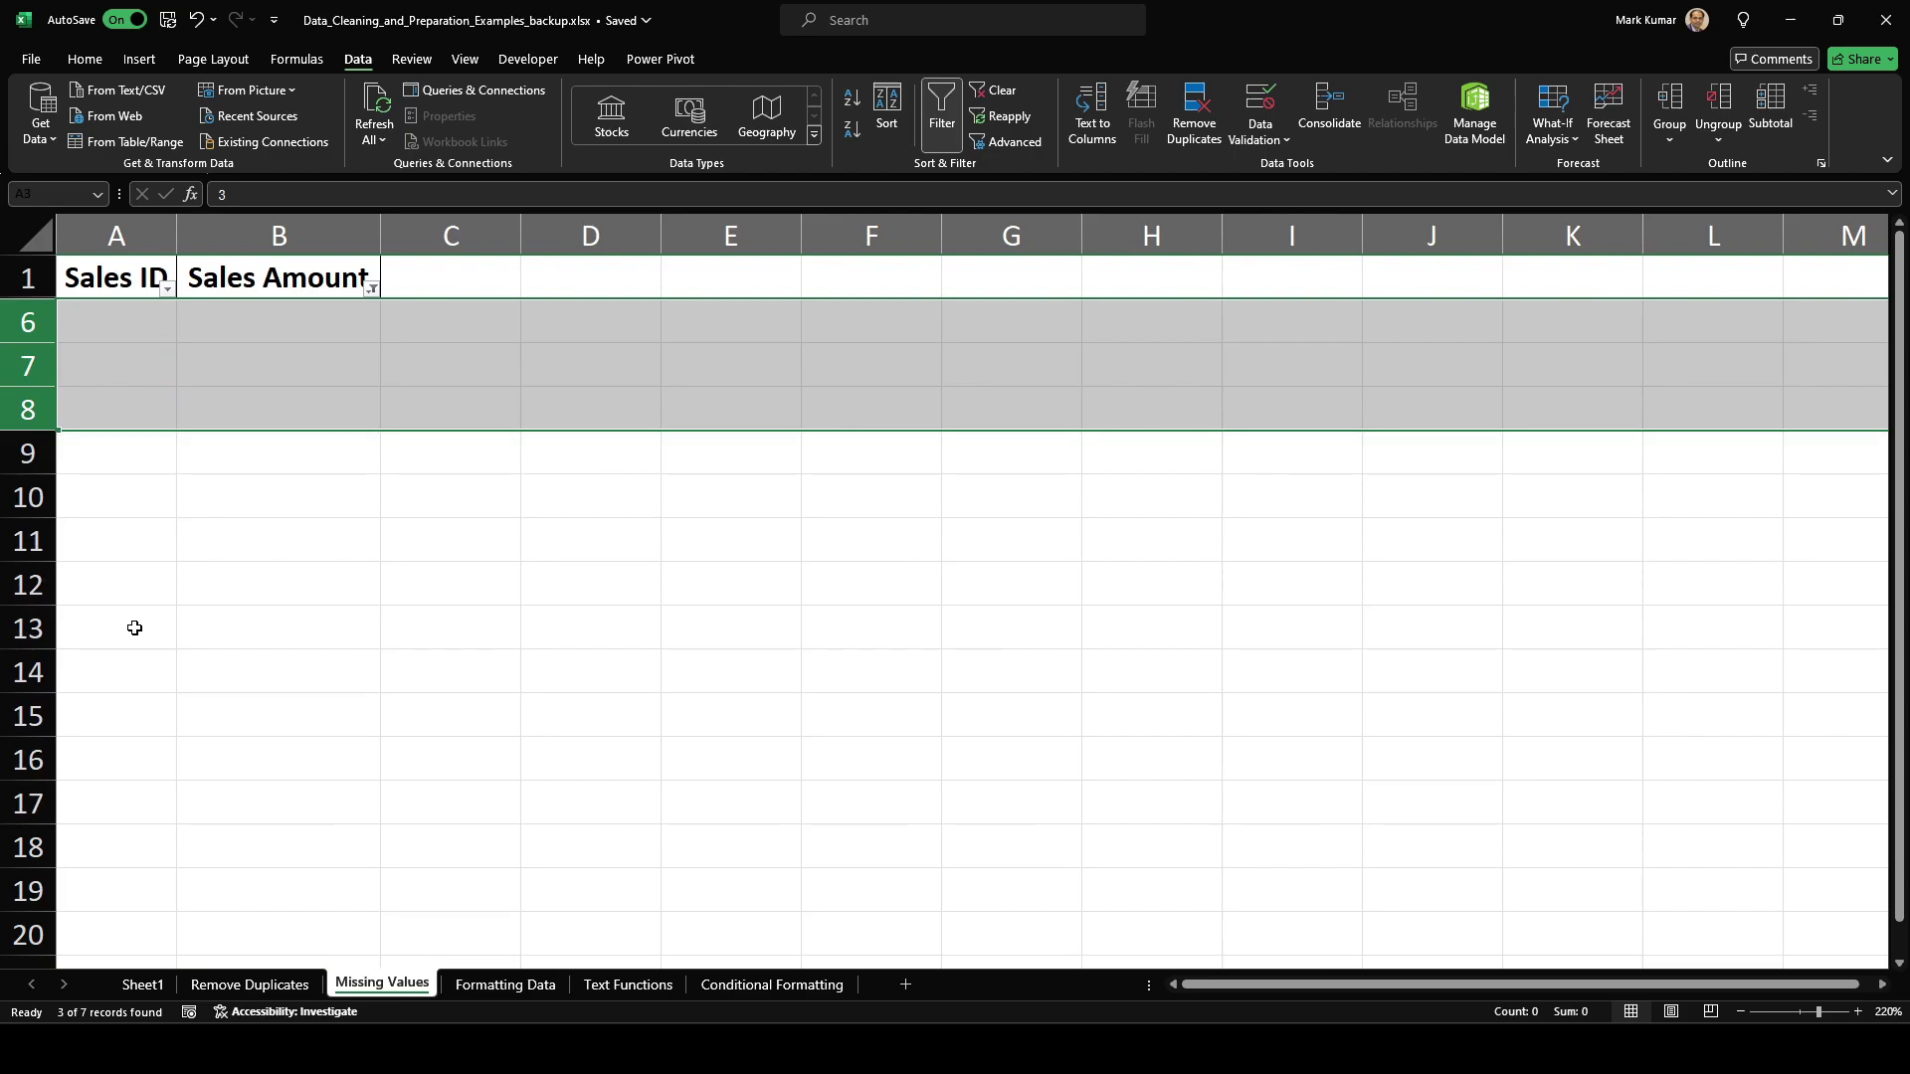
Step: Reset the Sales Amount filter to Select All so every remaining row shows
left_click(371, 287)
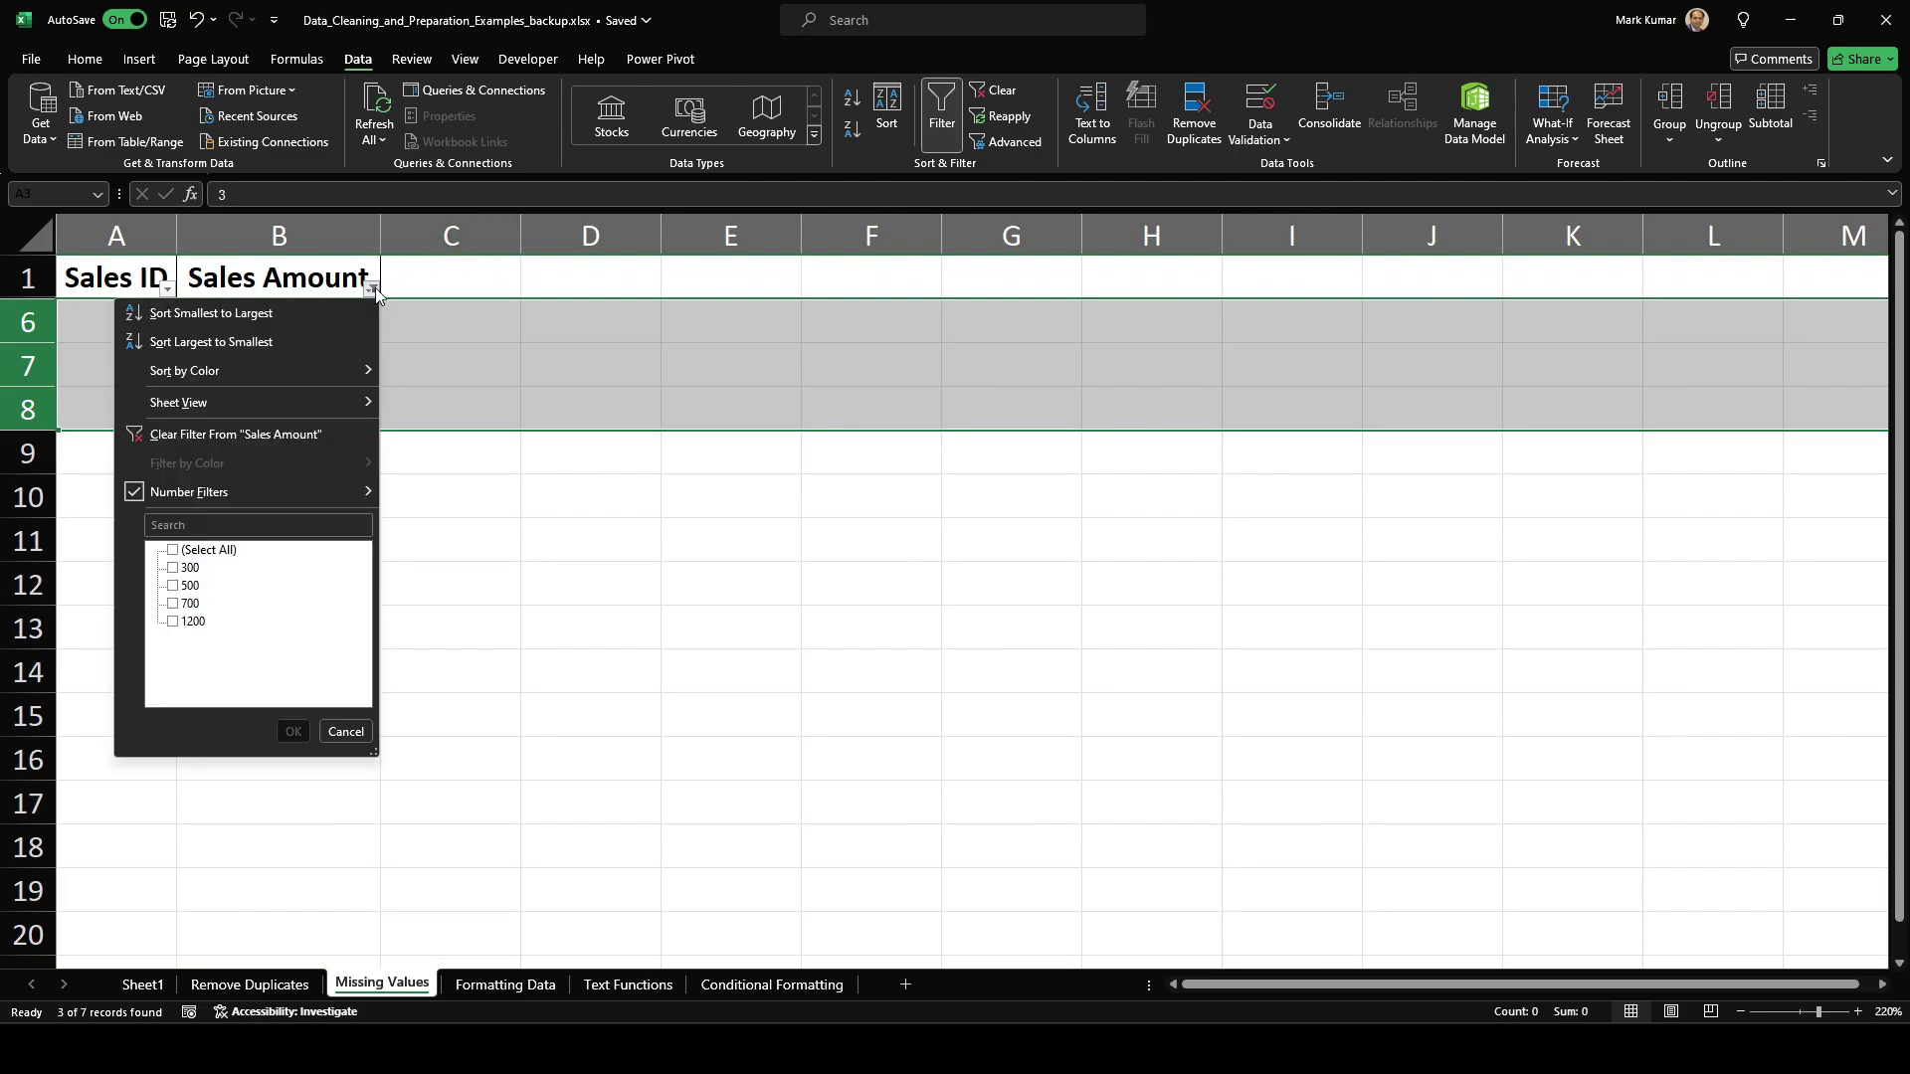
left_click(232, 553)
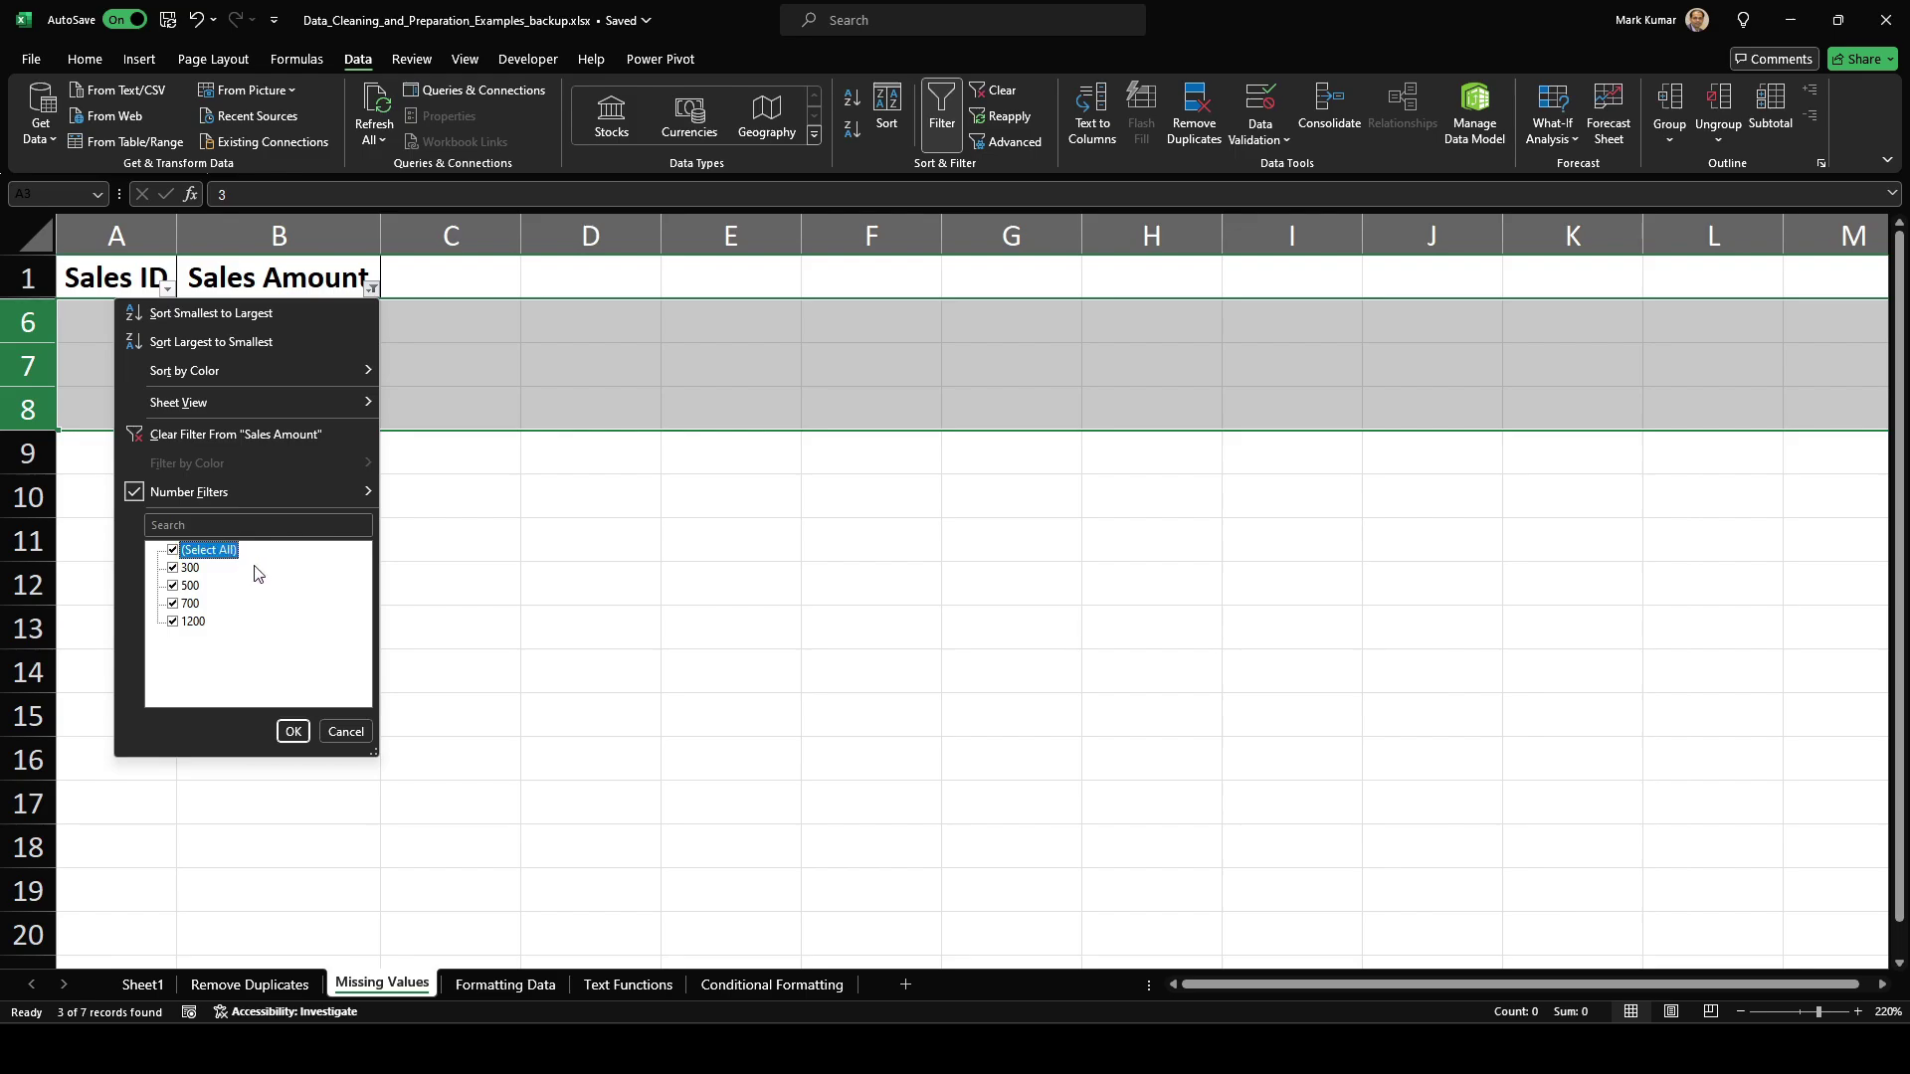
left_click(295, 744)
left_click(348, 640)
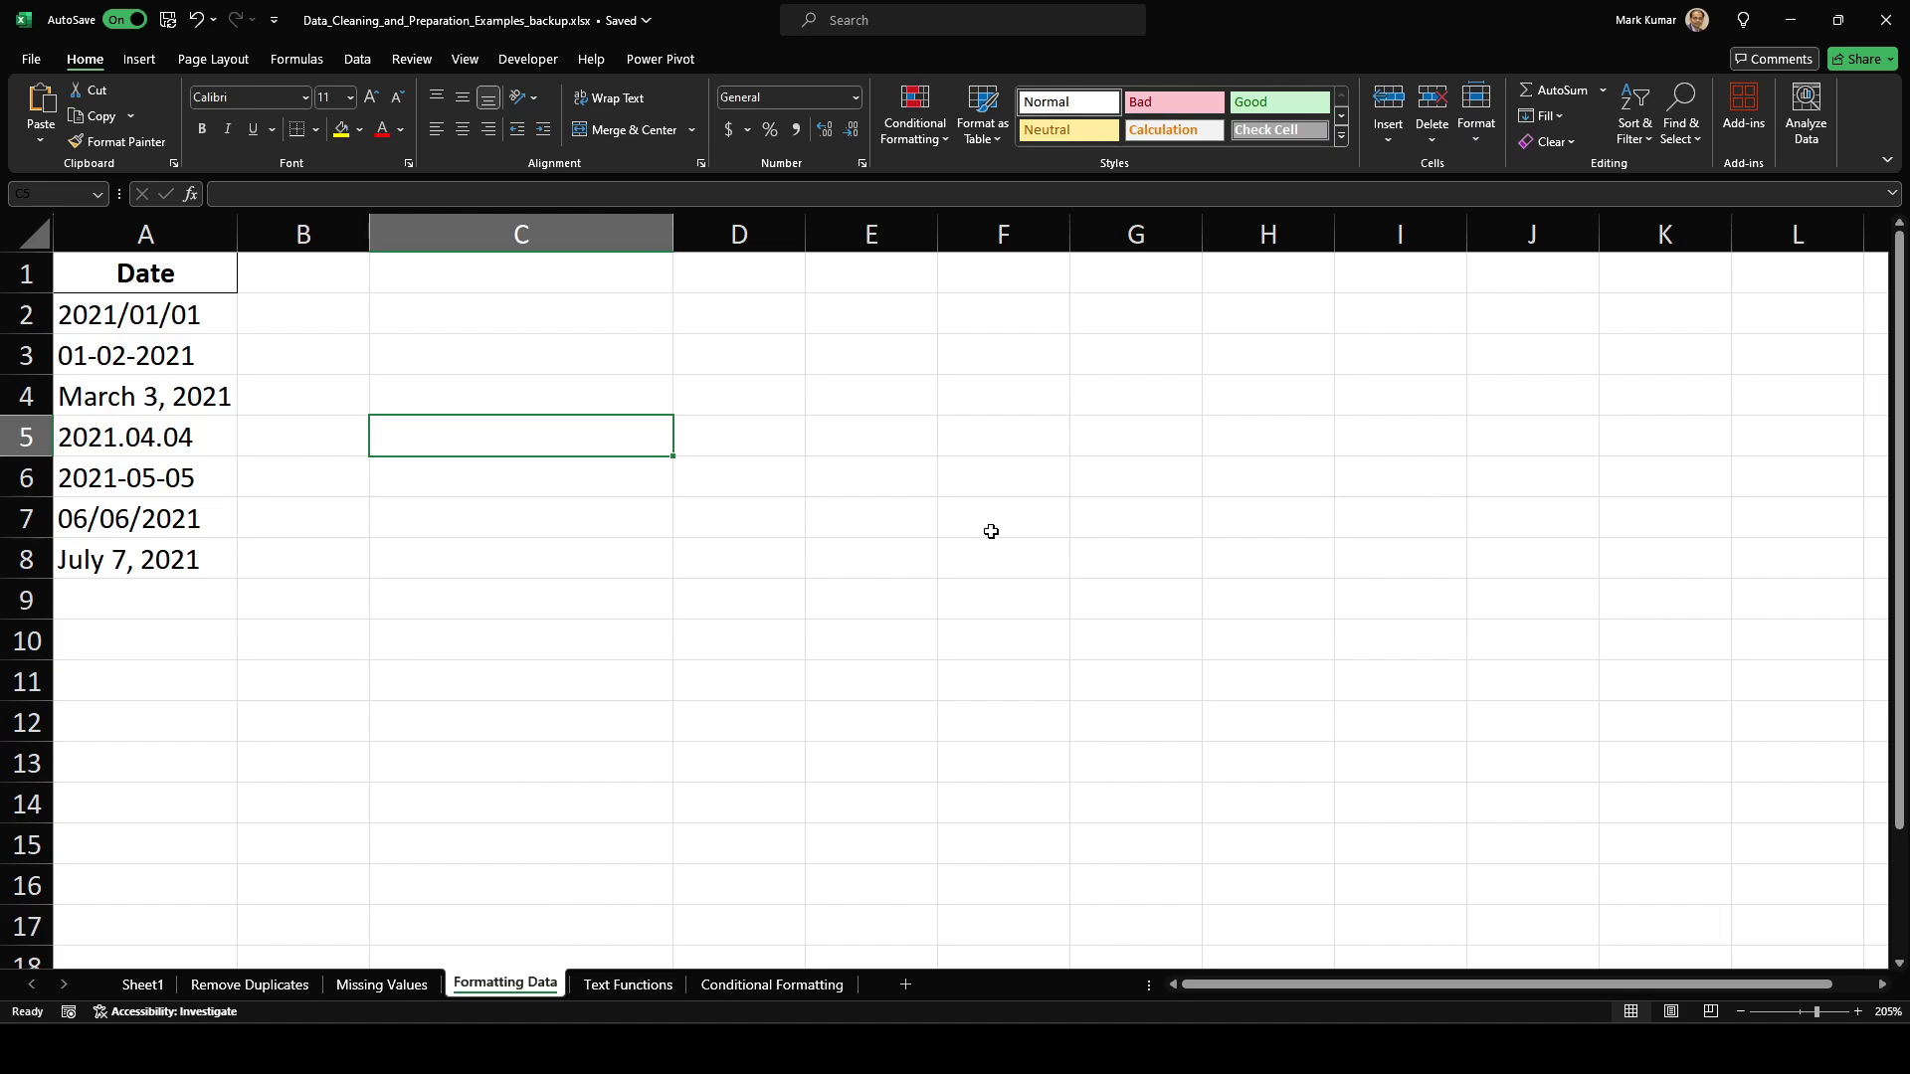
Step: Copy the Date column from column A and paste it into column C
scroll(370, 574, "up", 3, "ctrl")
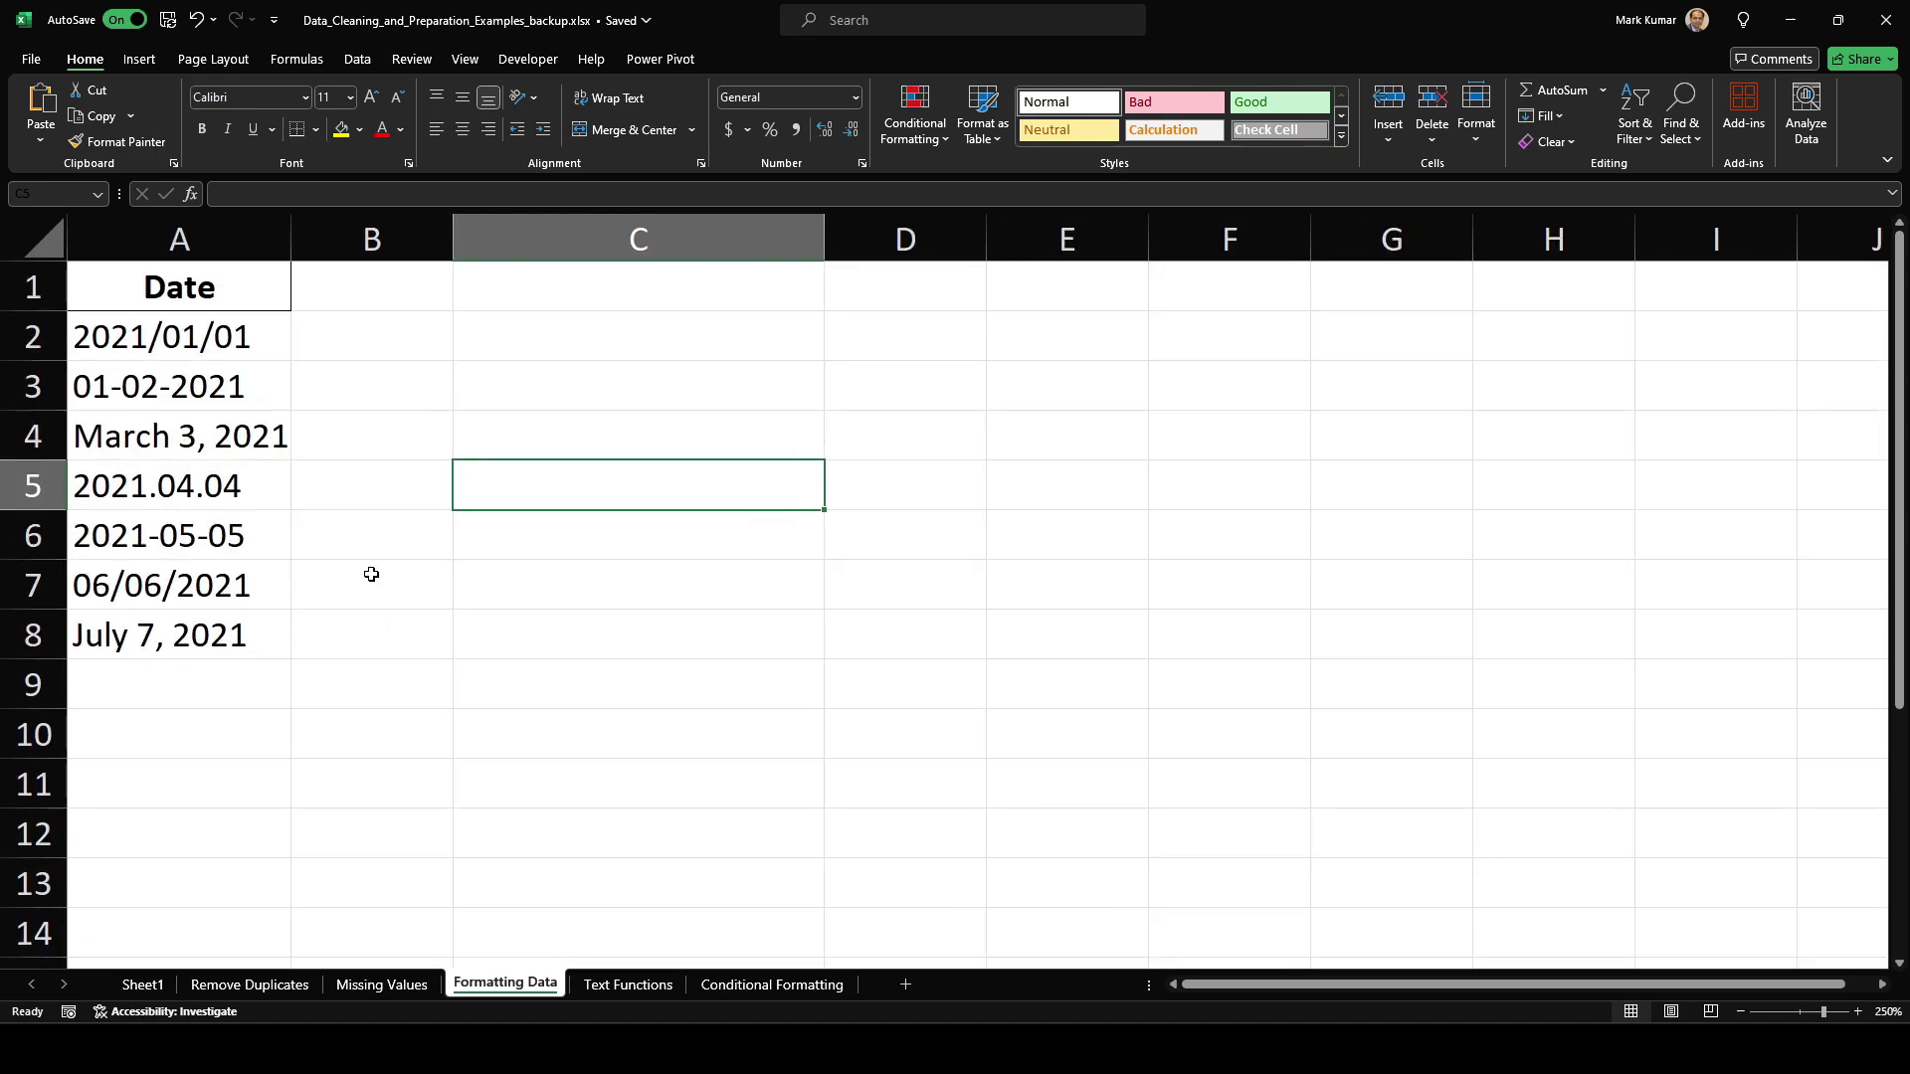
left_click(179, 239)
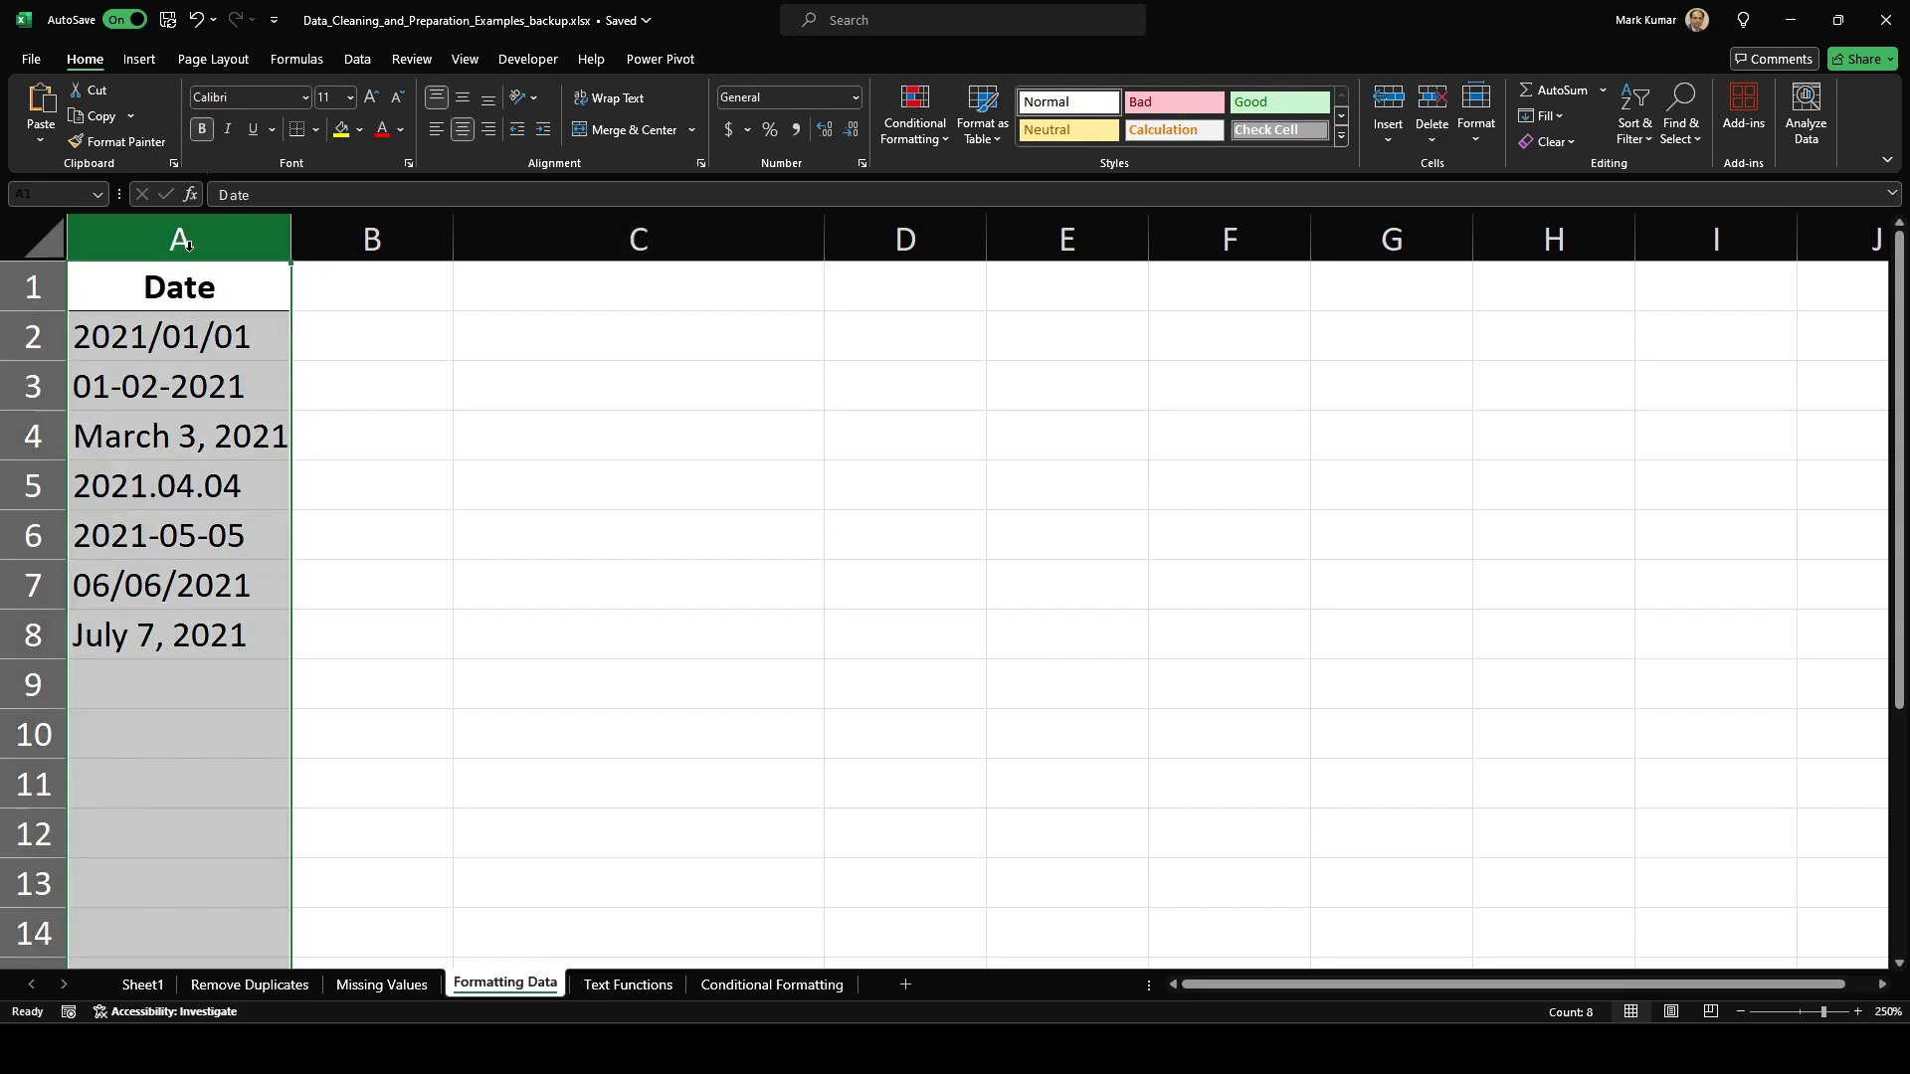
key("ctrl+c")
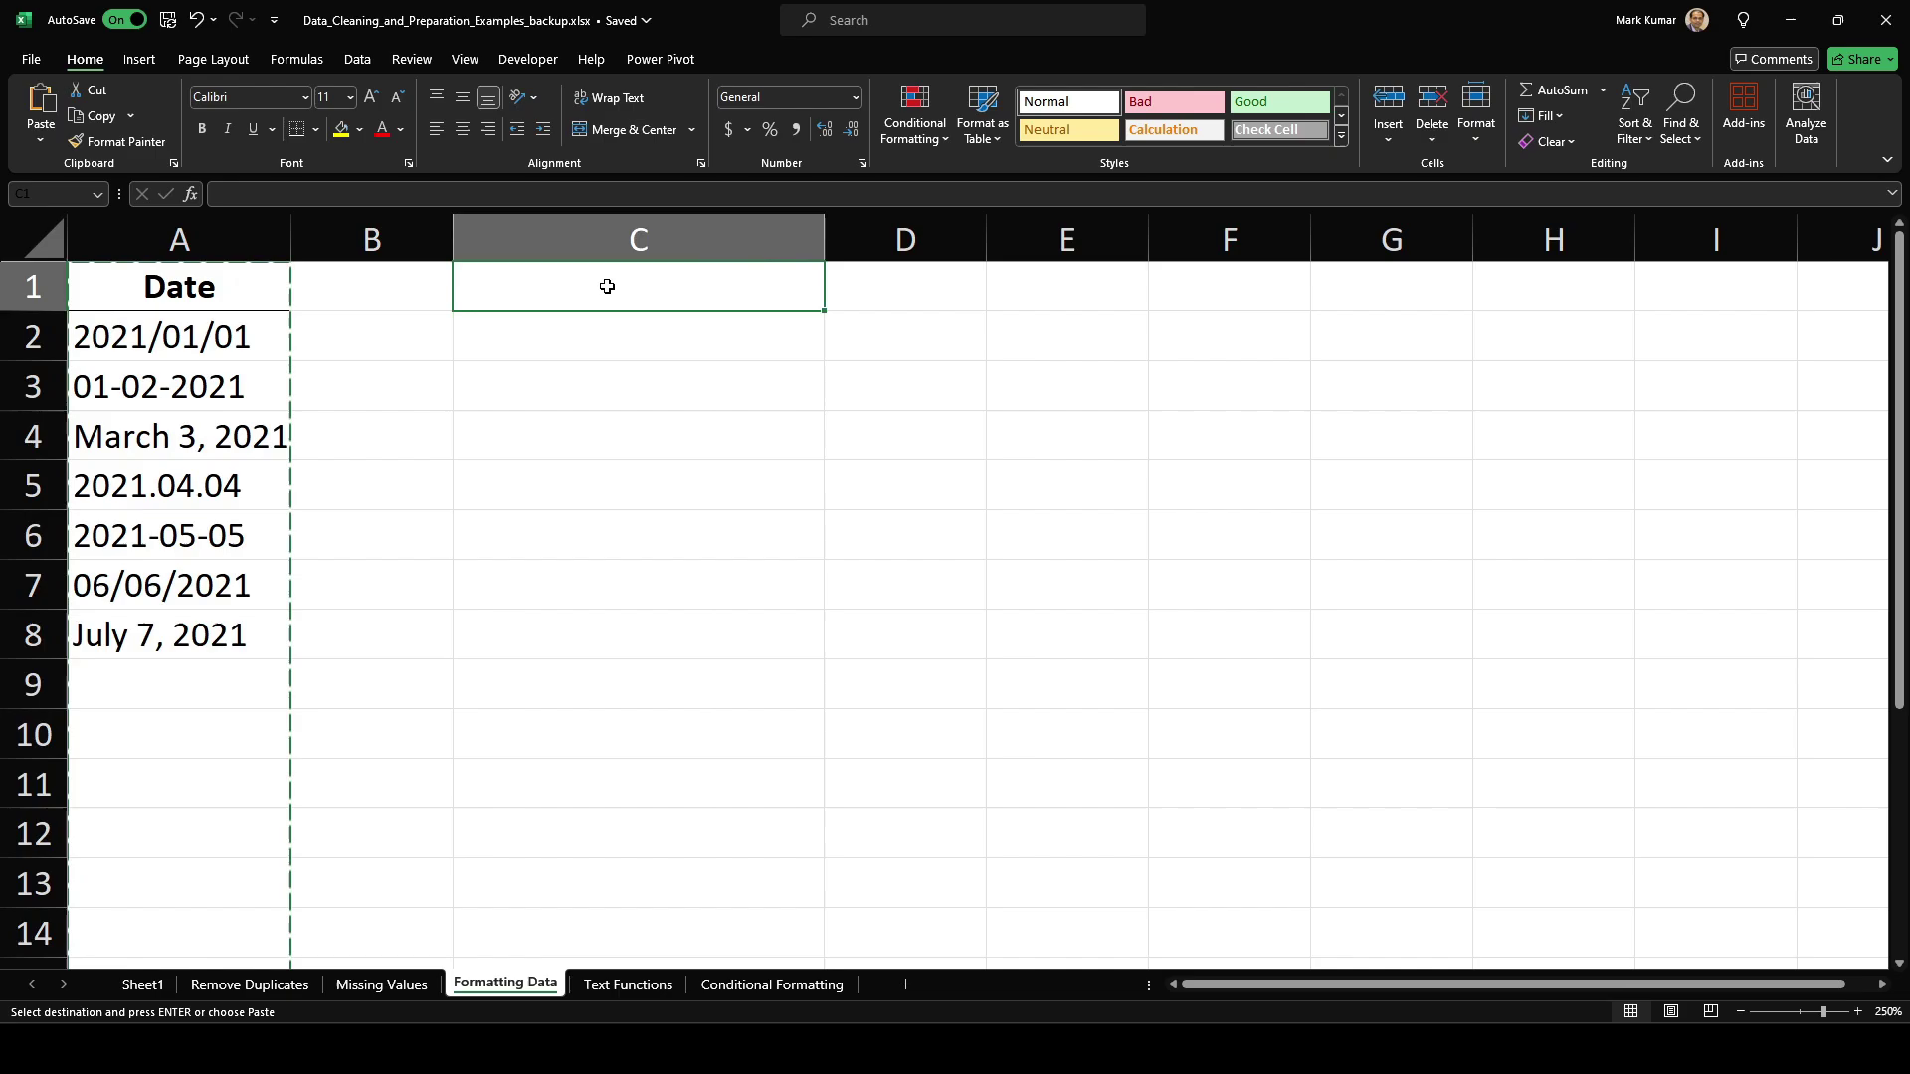
key("ctrl+v")
left_click(908, 486)
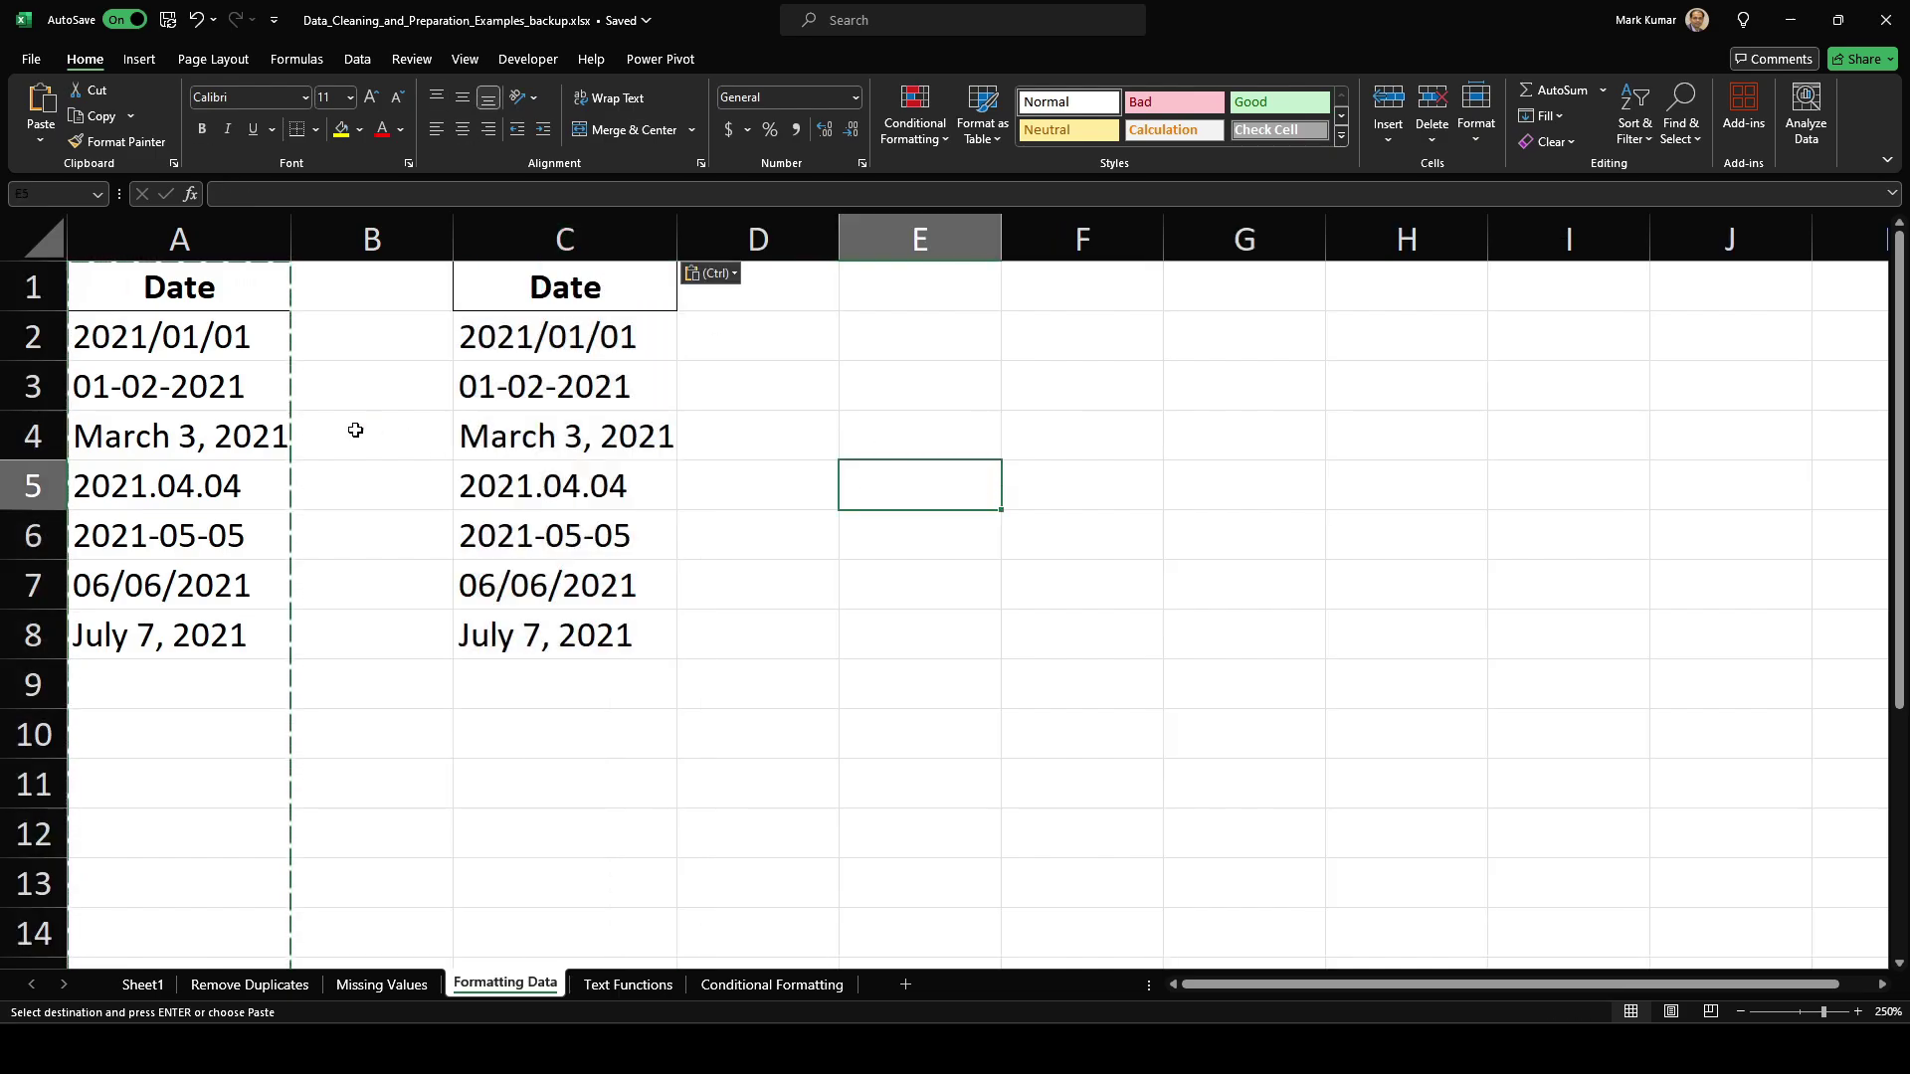
left_click(358, 383)
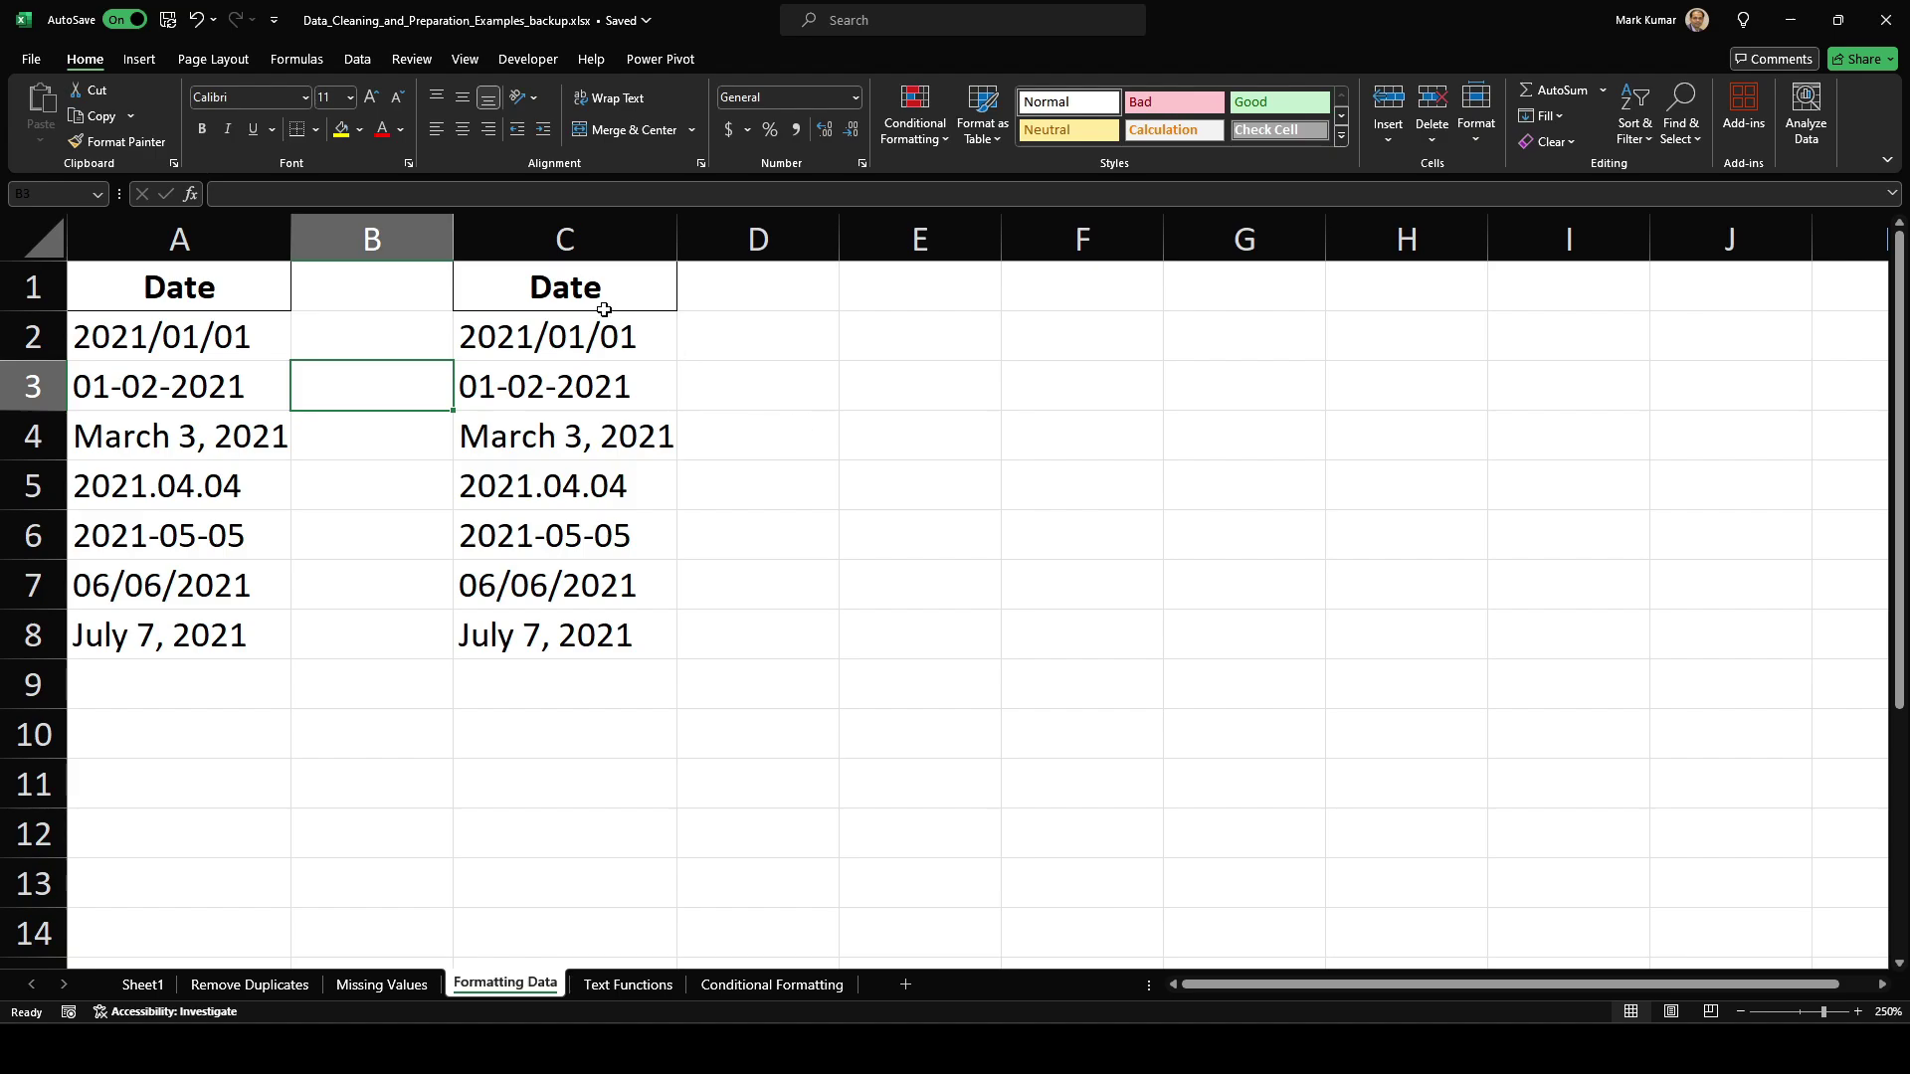
Step: Apply the Date number format to the copied dates in C2:C8
left_click_drag(603, 343, 576, 636)
right_click(641, 438)
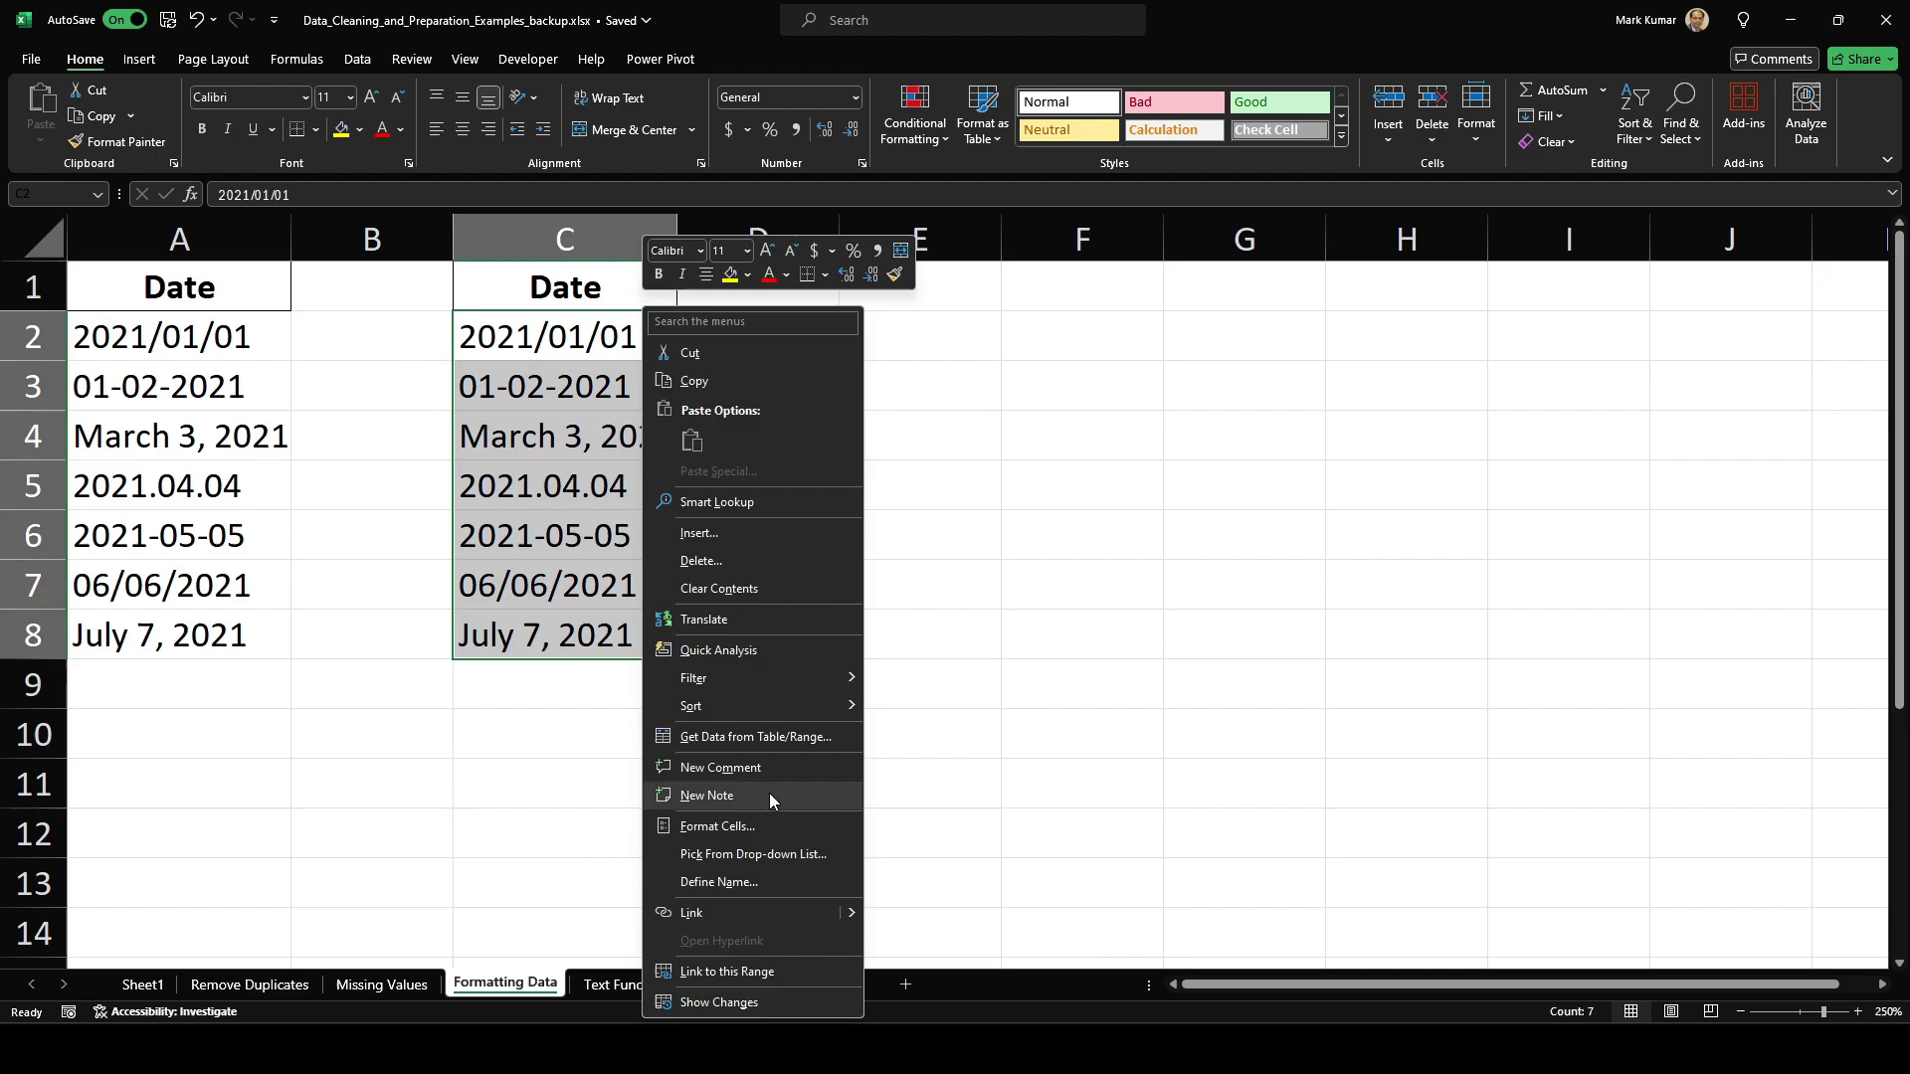
left_click(827, 826)
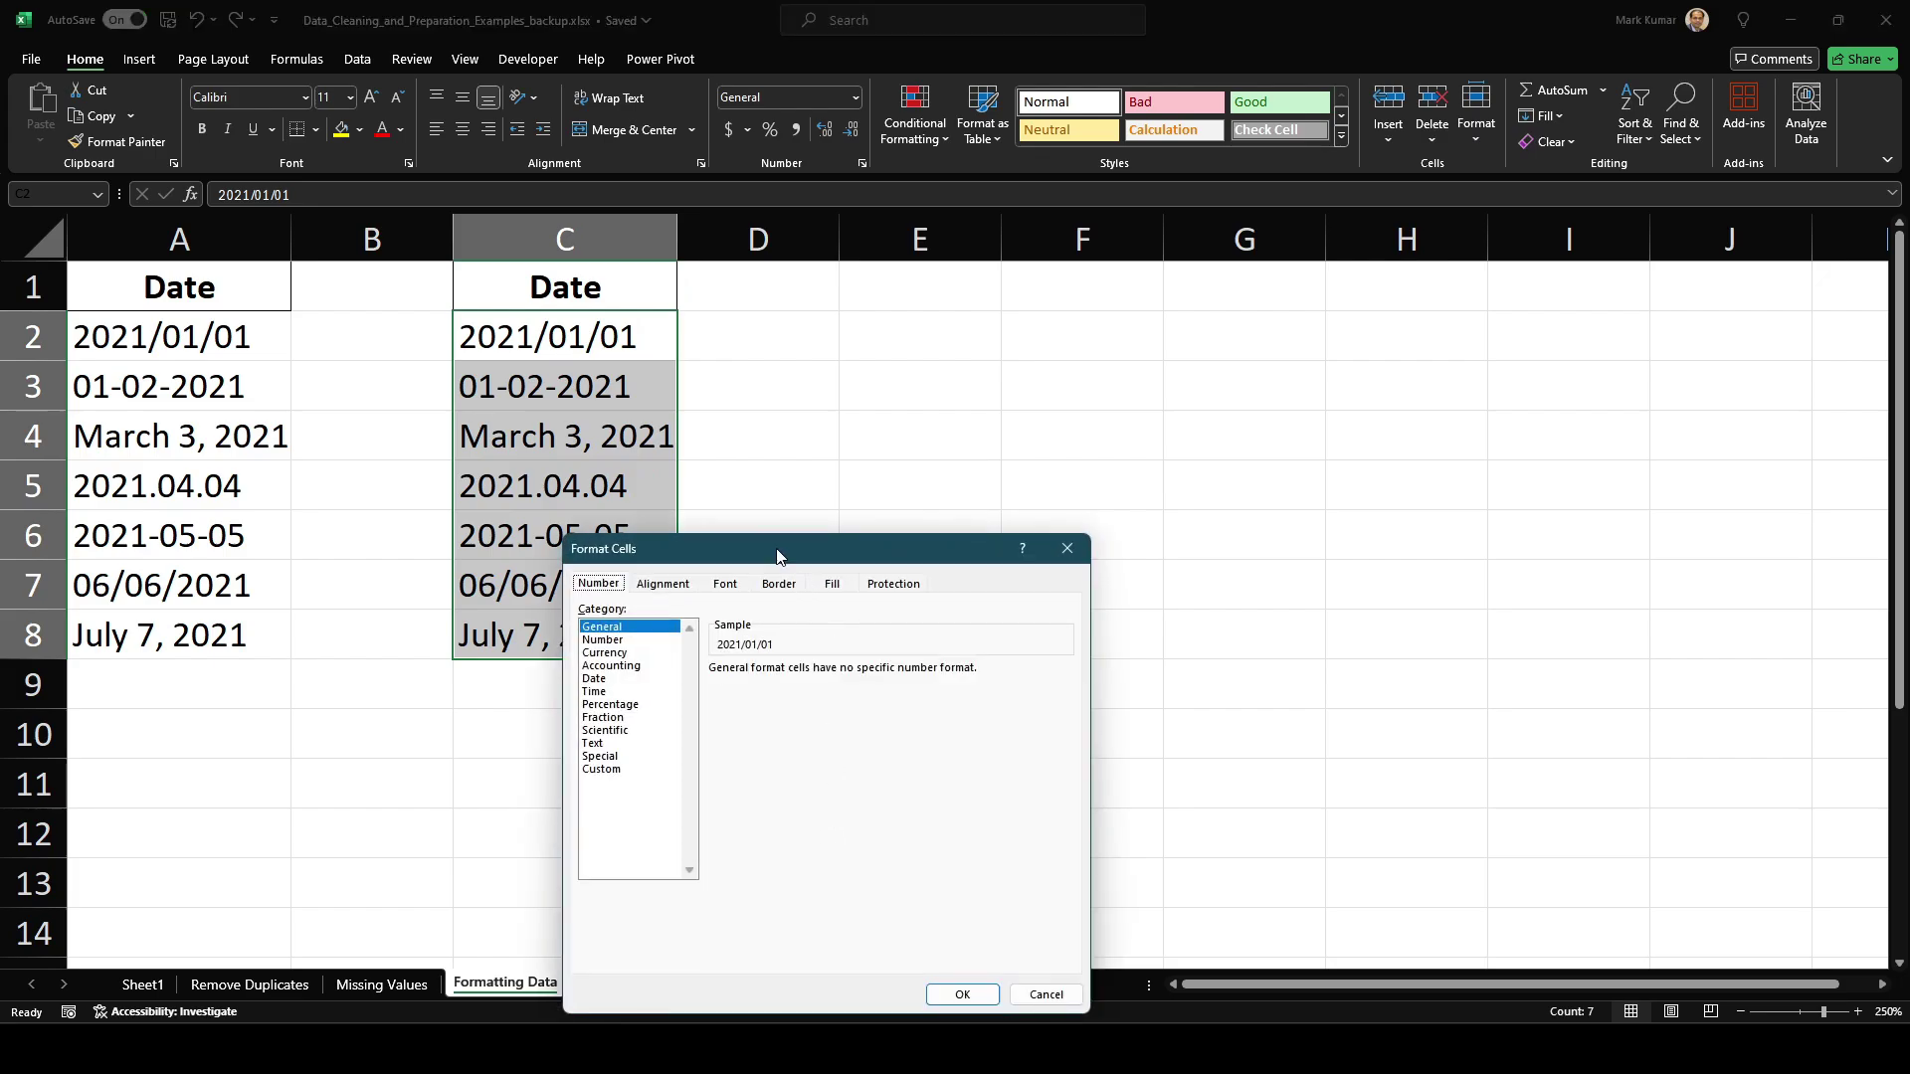
left_click_drag(780, 555, 1160, 358)
left_click(987, 481)
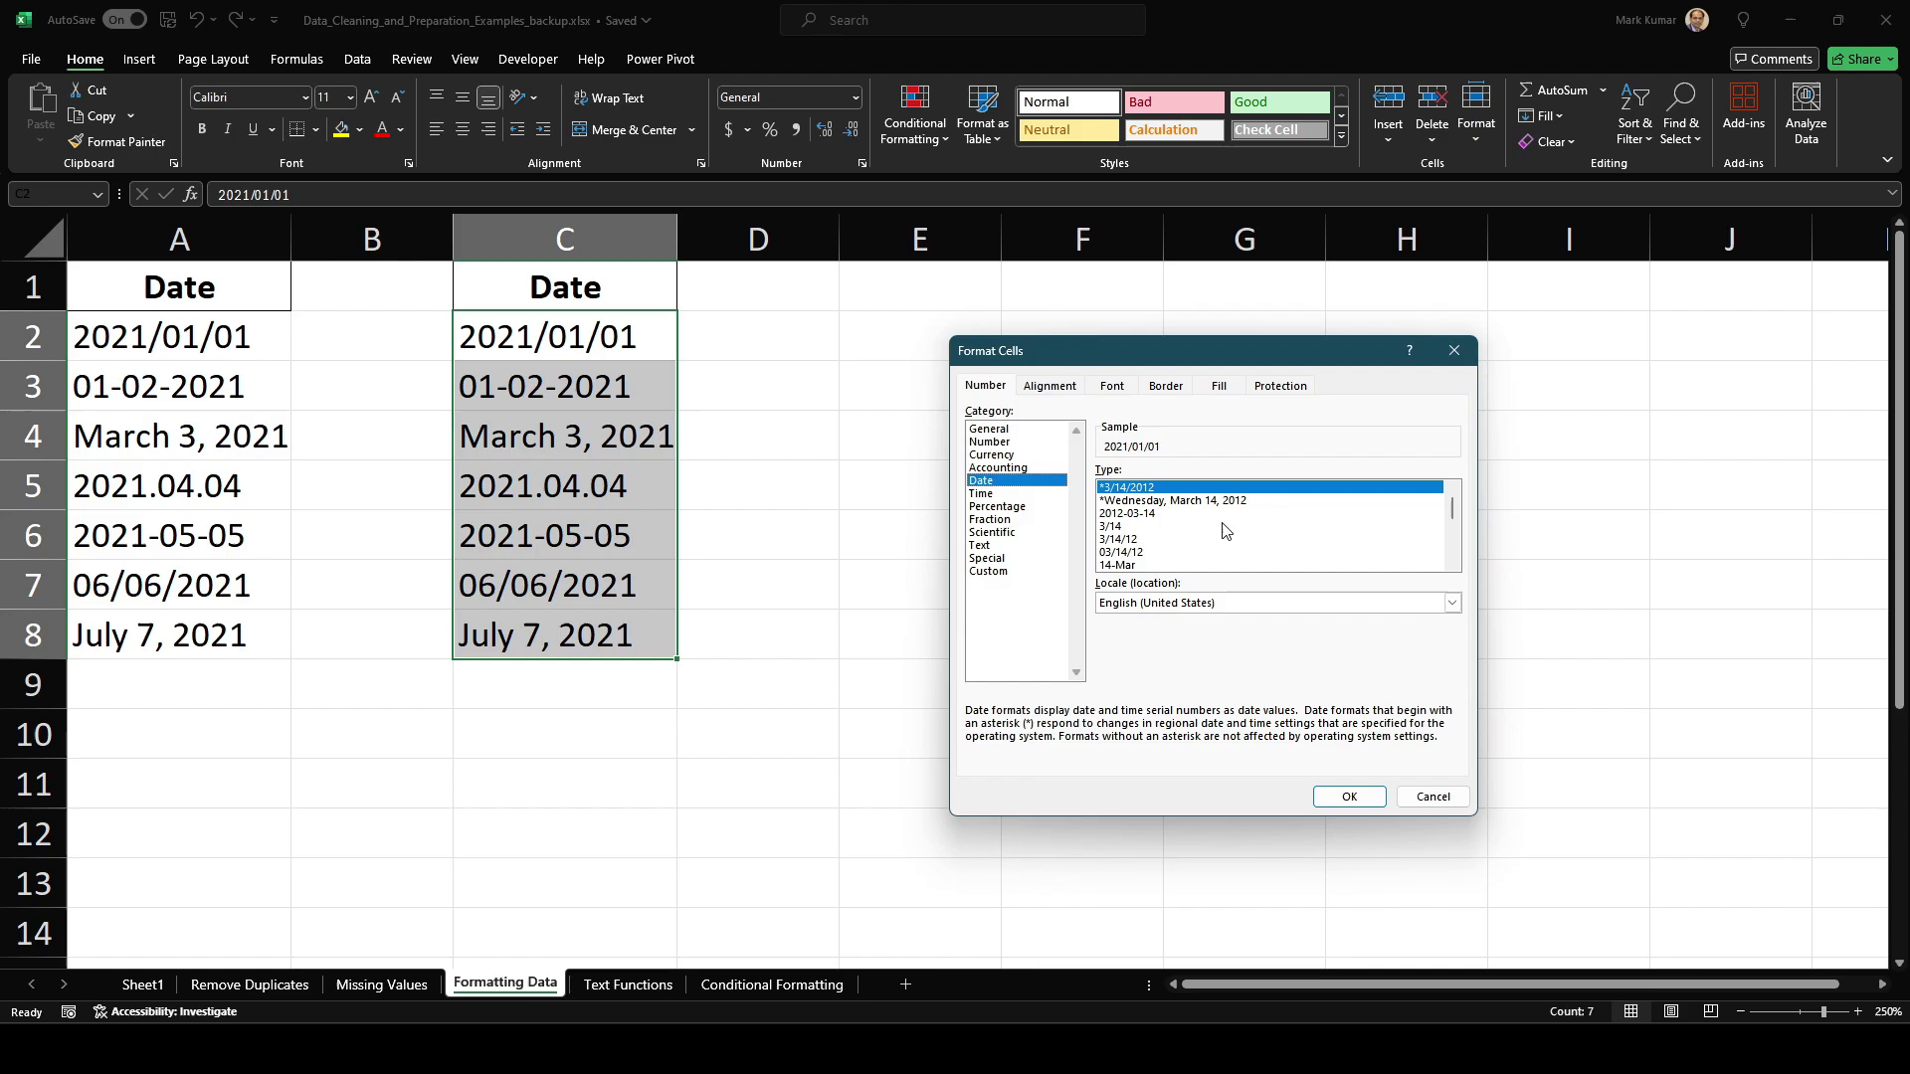
left_click(1349, 798)
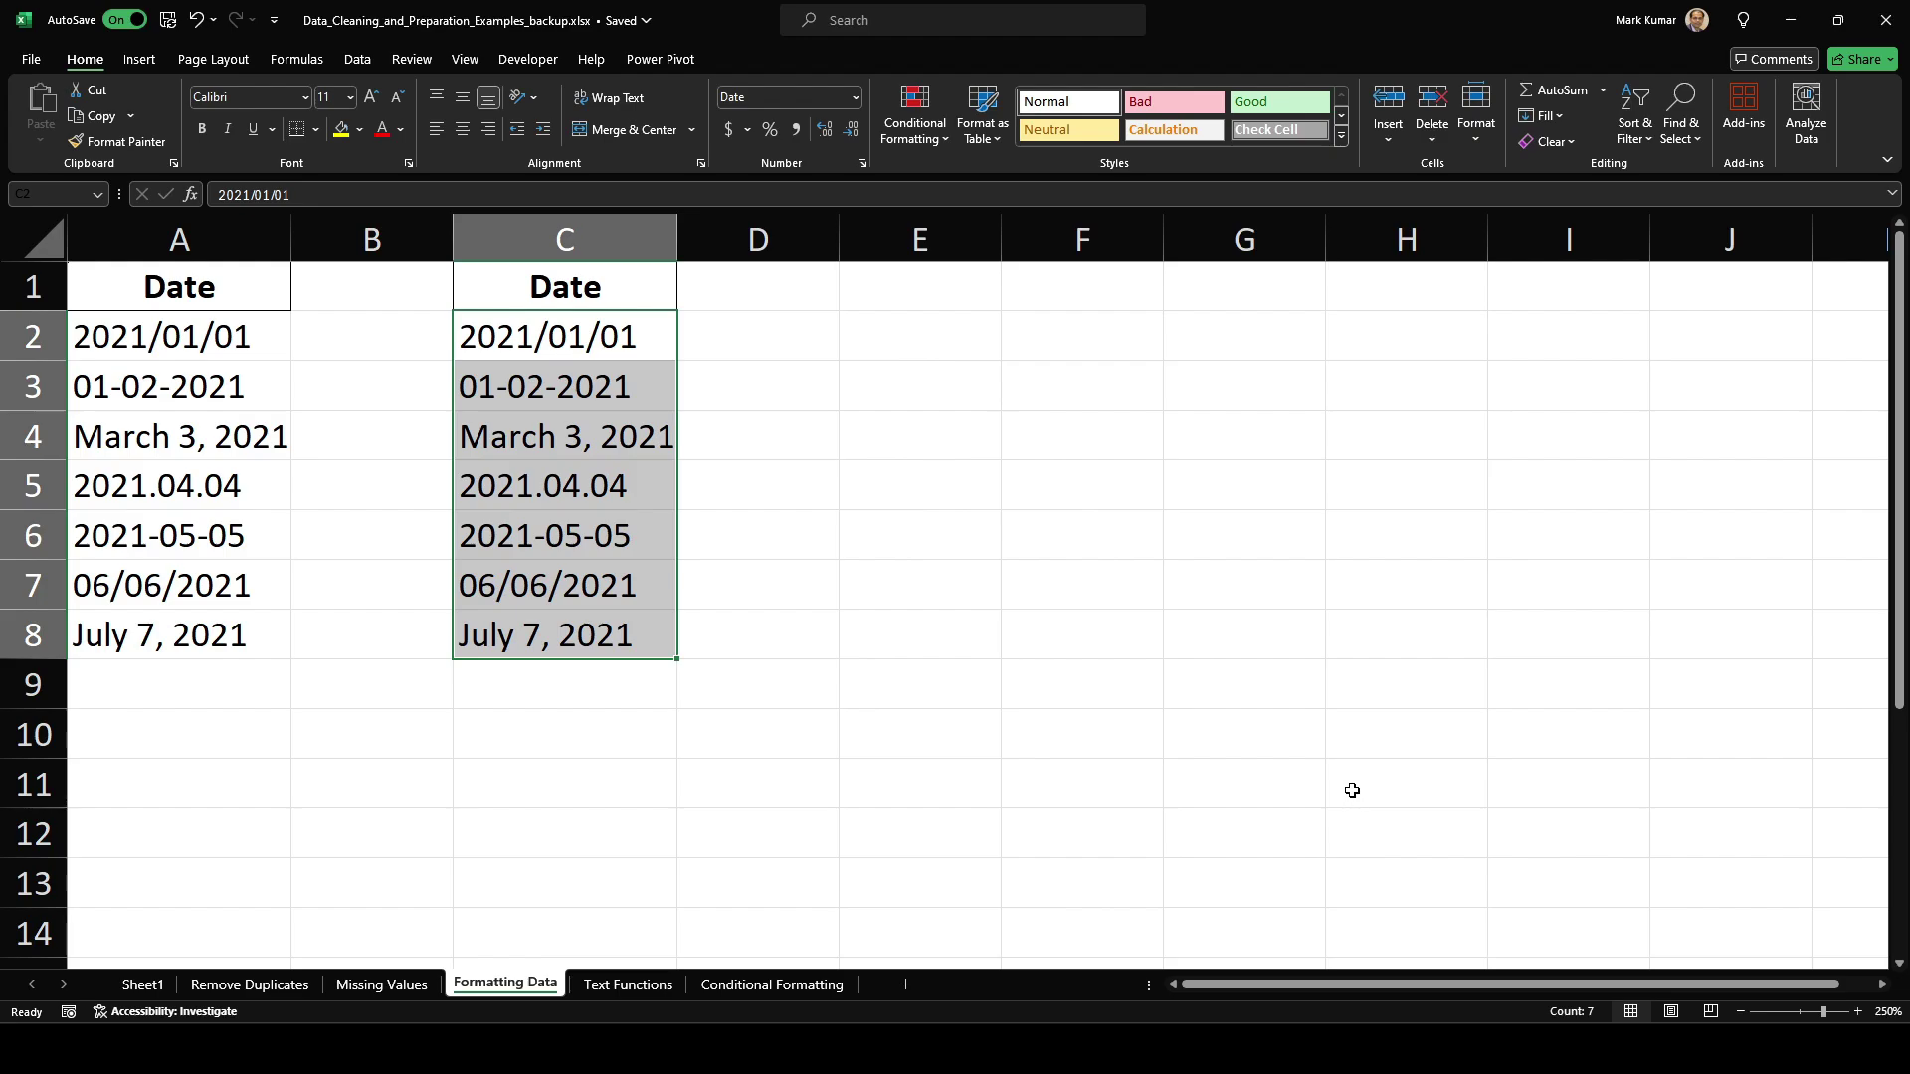
left_click(945, 733)
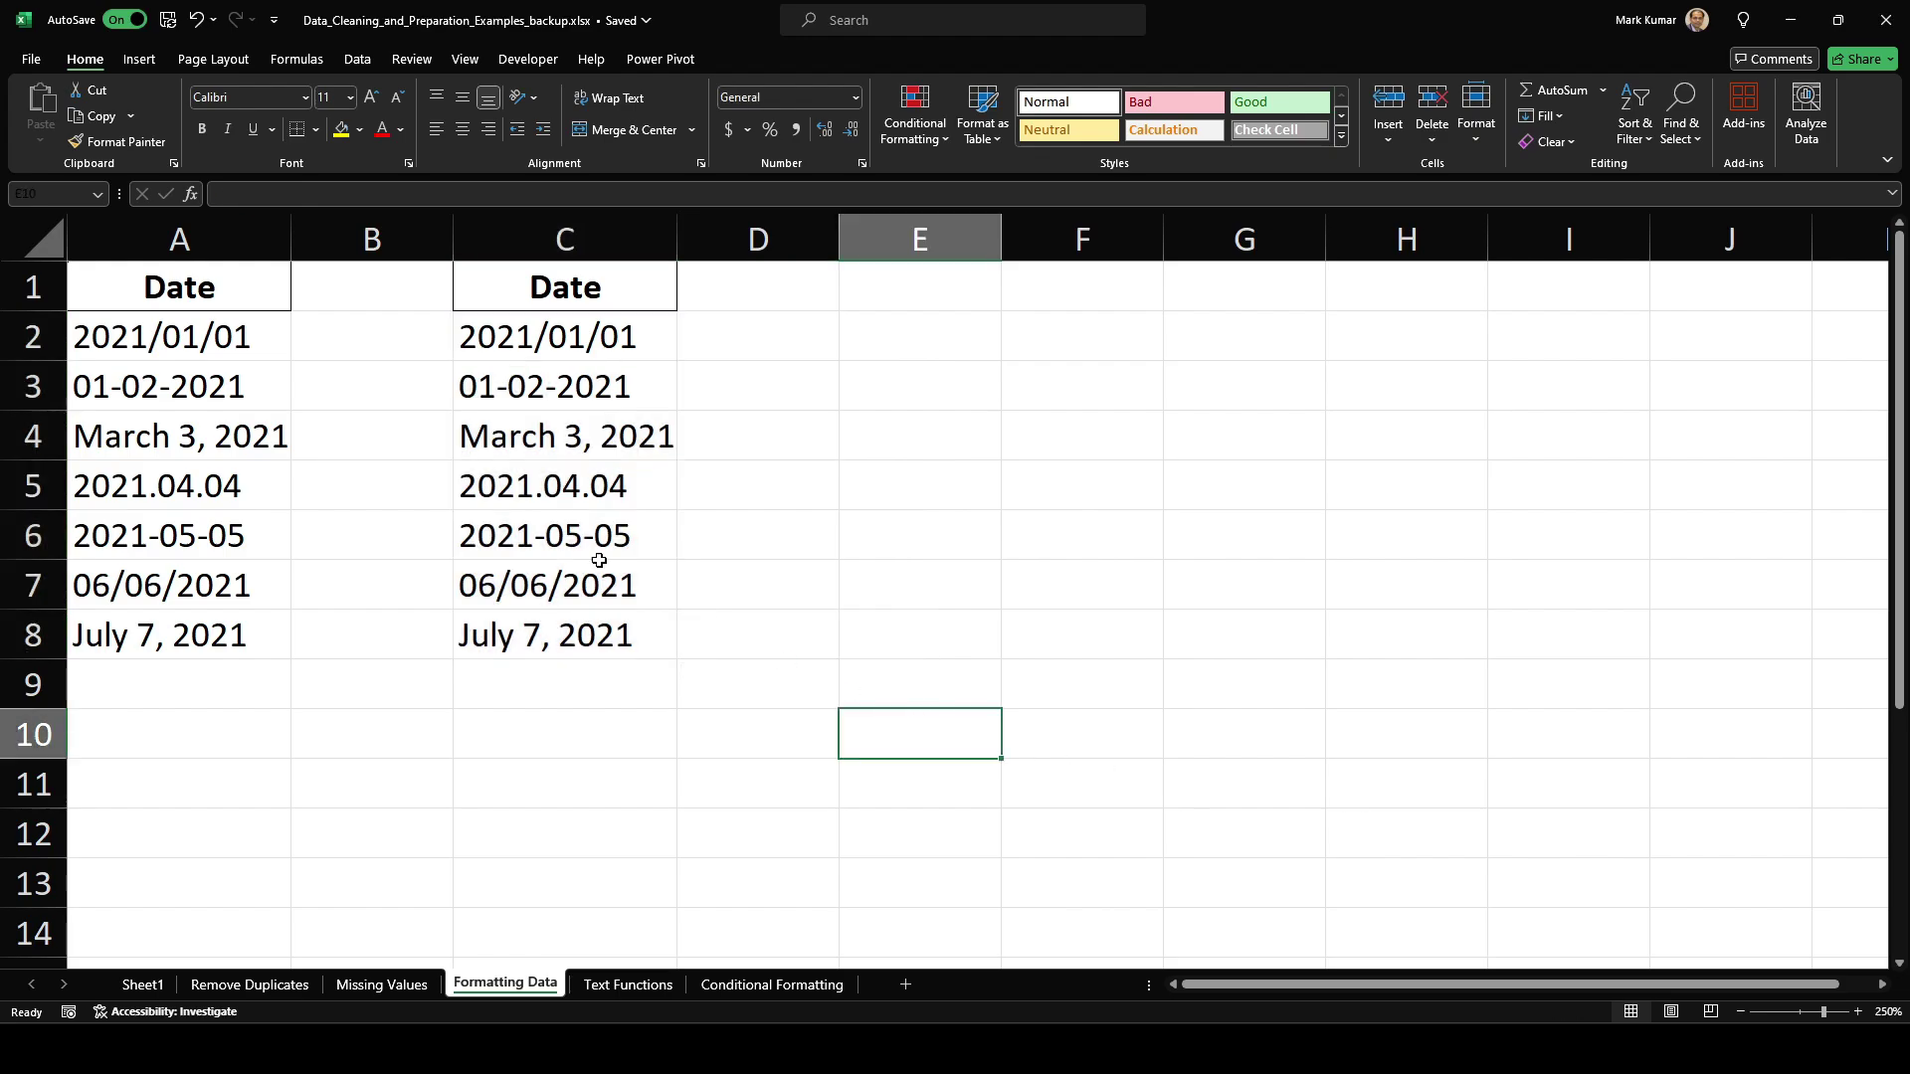
left_click(505, 437)
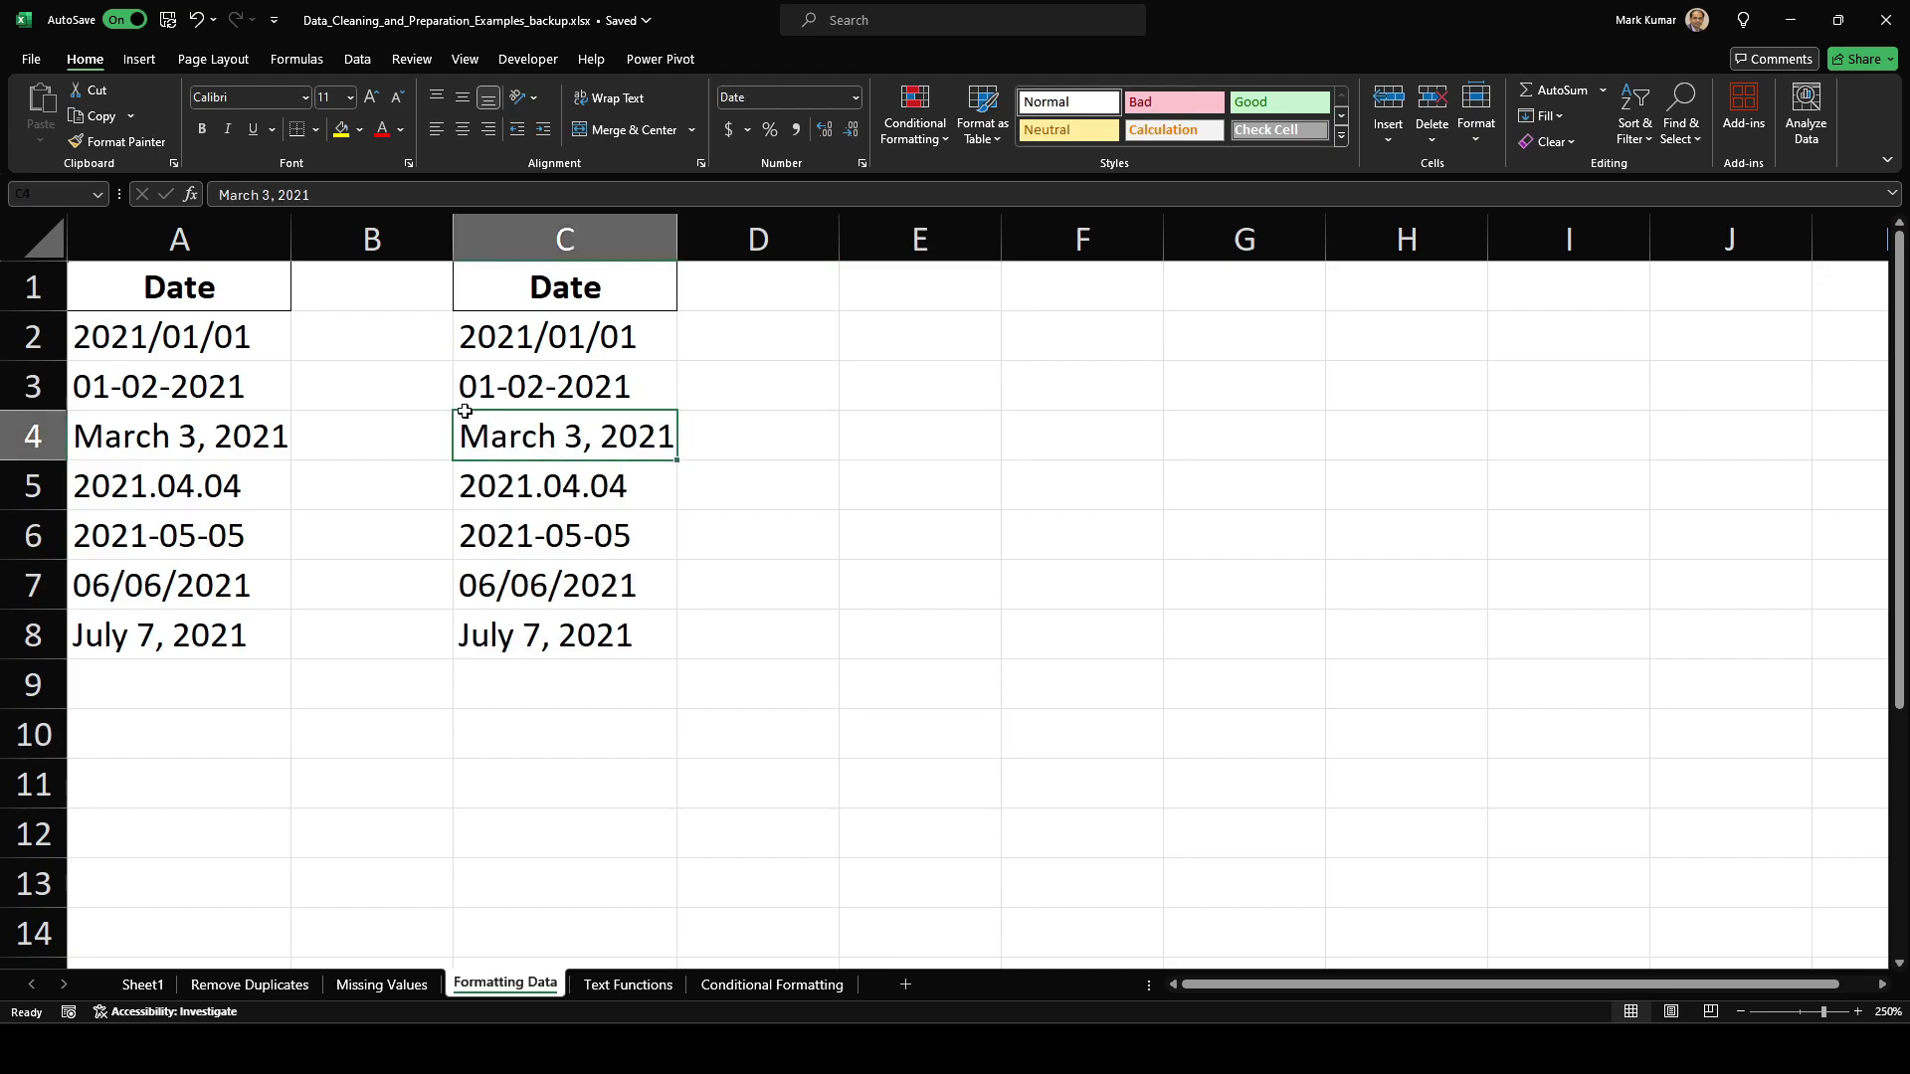
Step: Enter =TEXT(C2,"MM-DD-YYYY") in D2 so it displays 01-01-2021
left_click(737, 342)
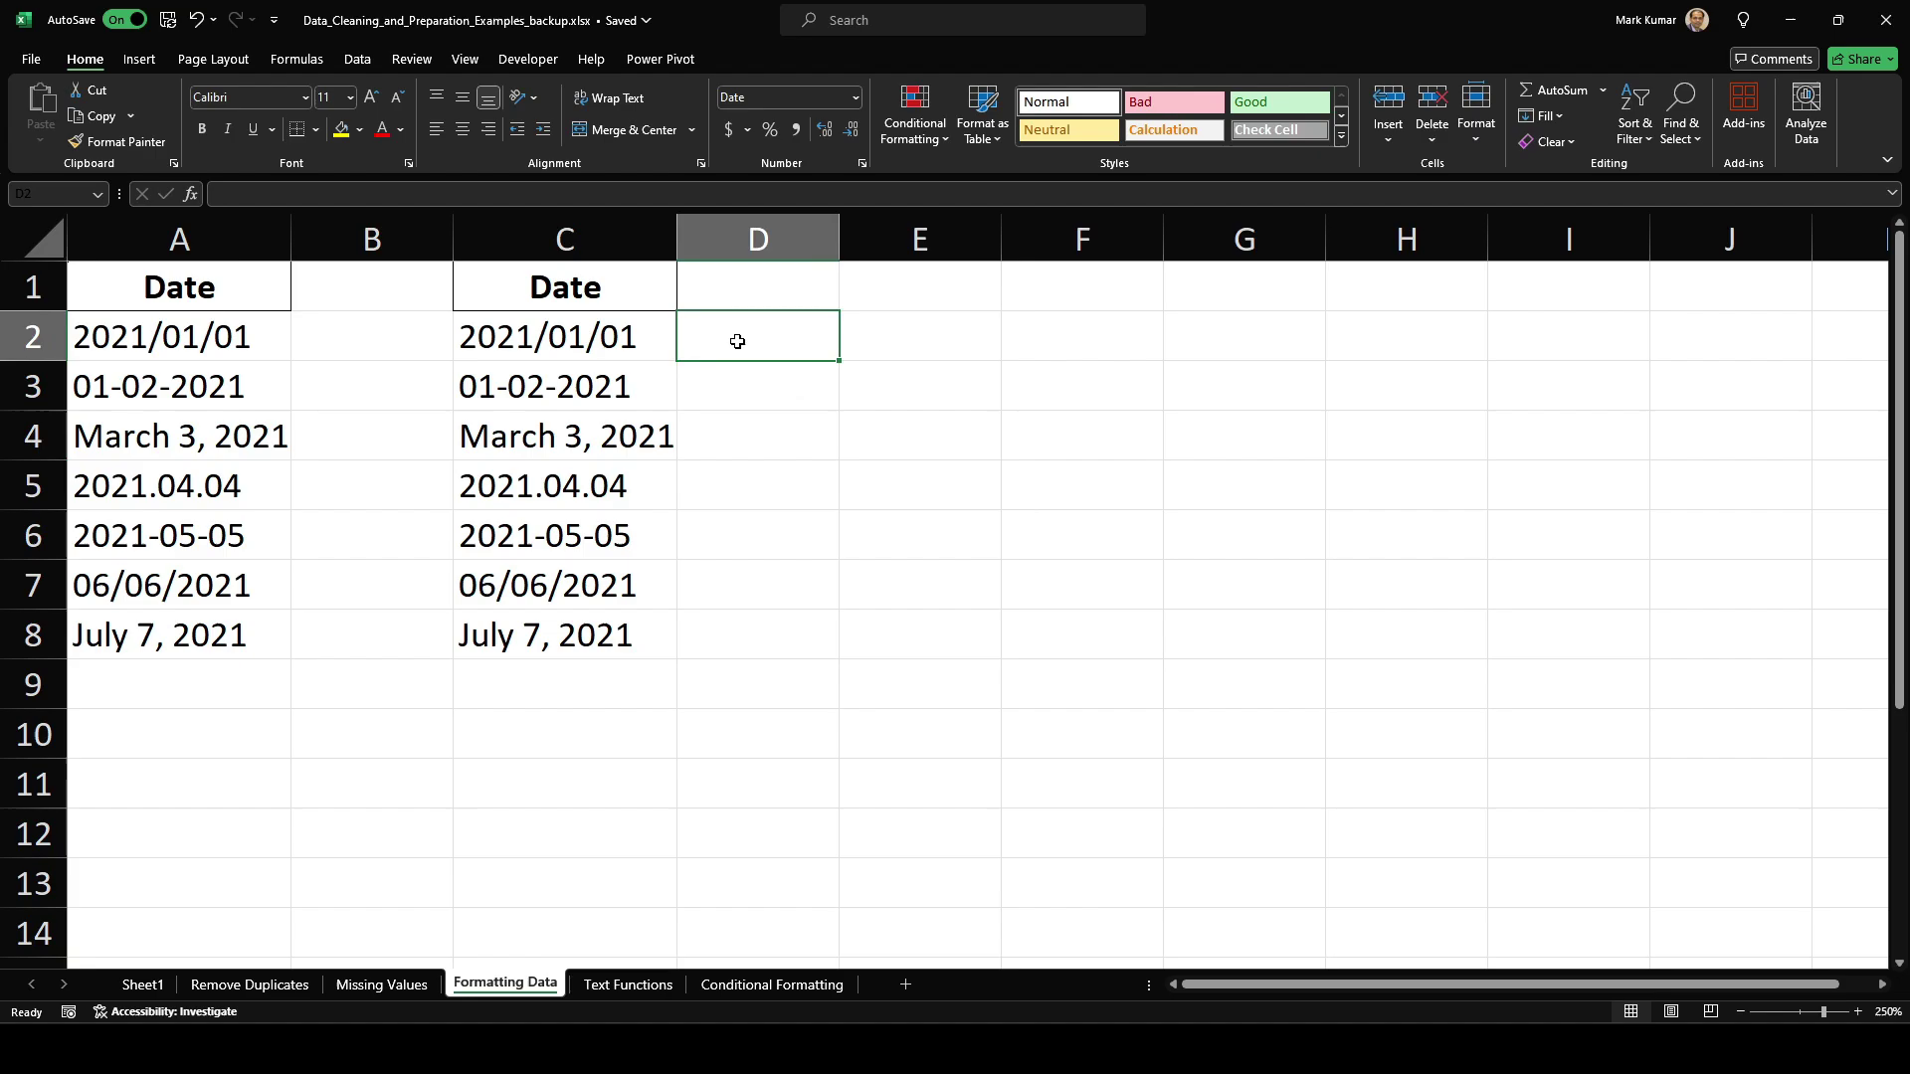
type("=vl")
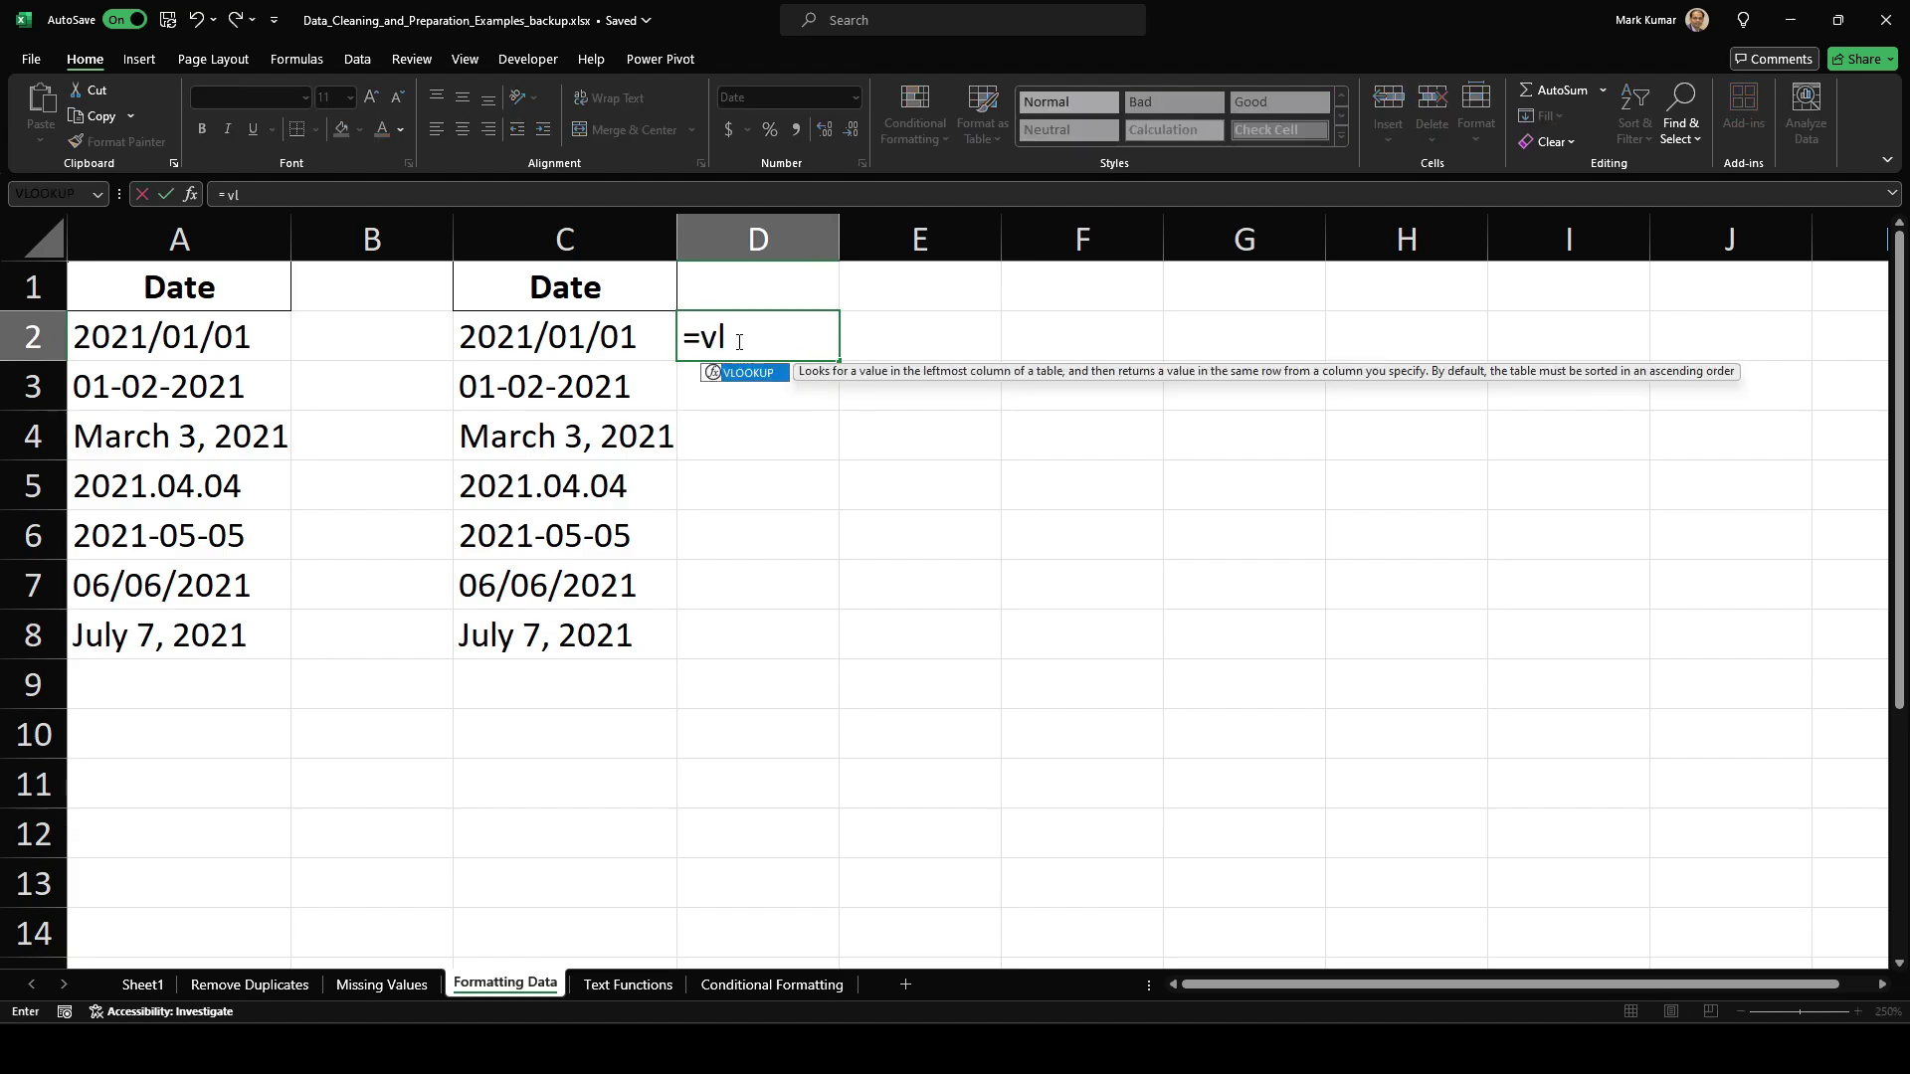
key("BackSpace")
key("BackSpace")
type("text")
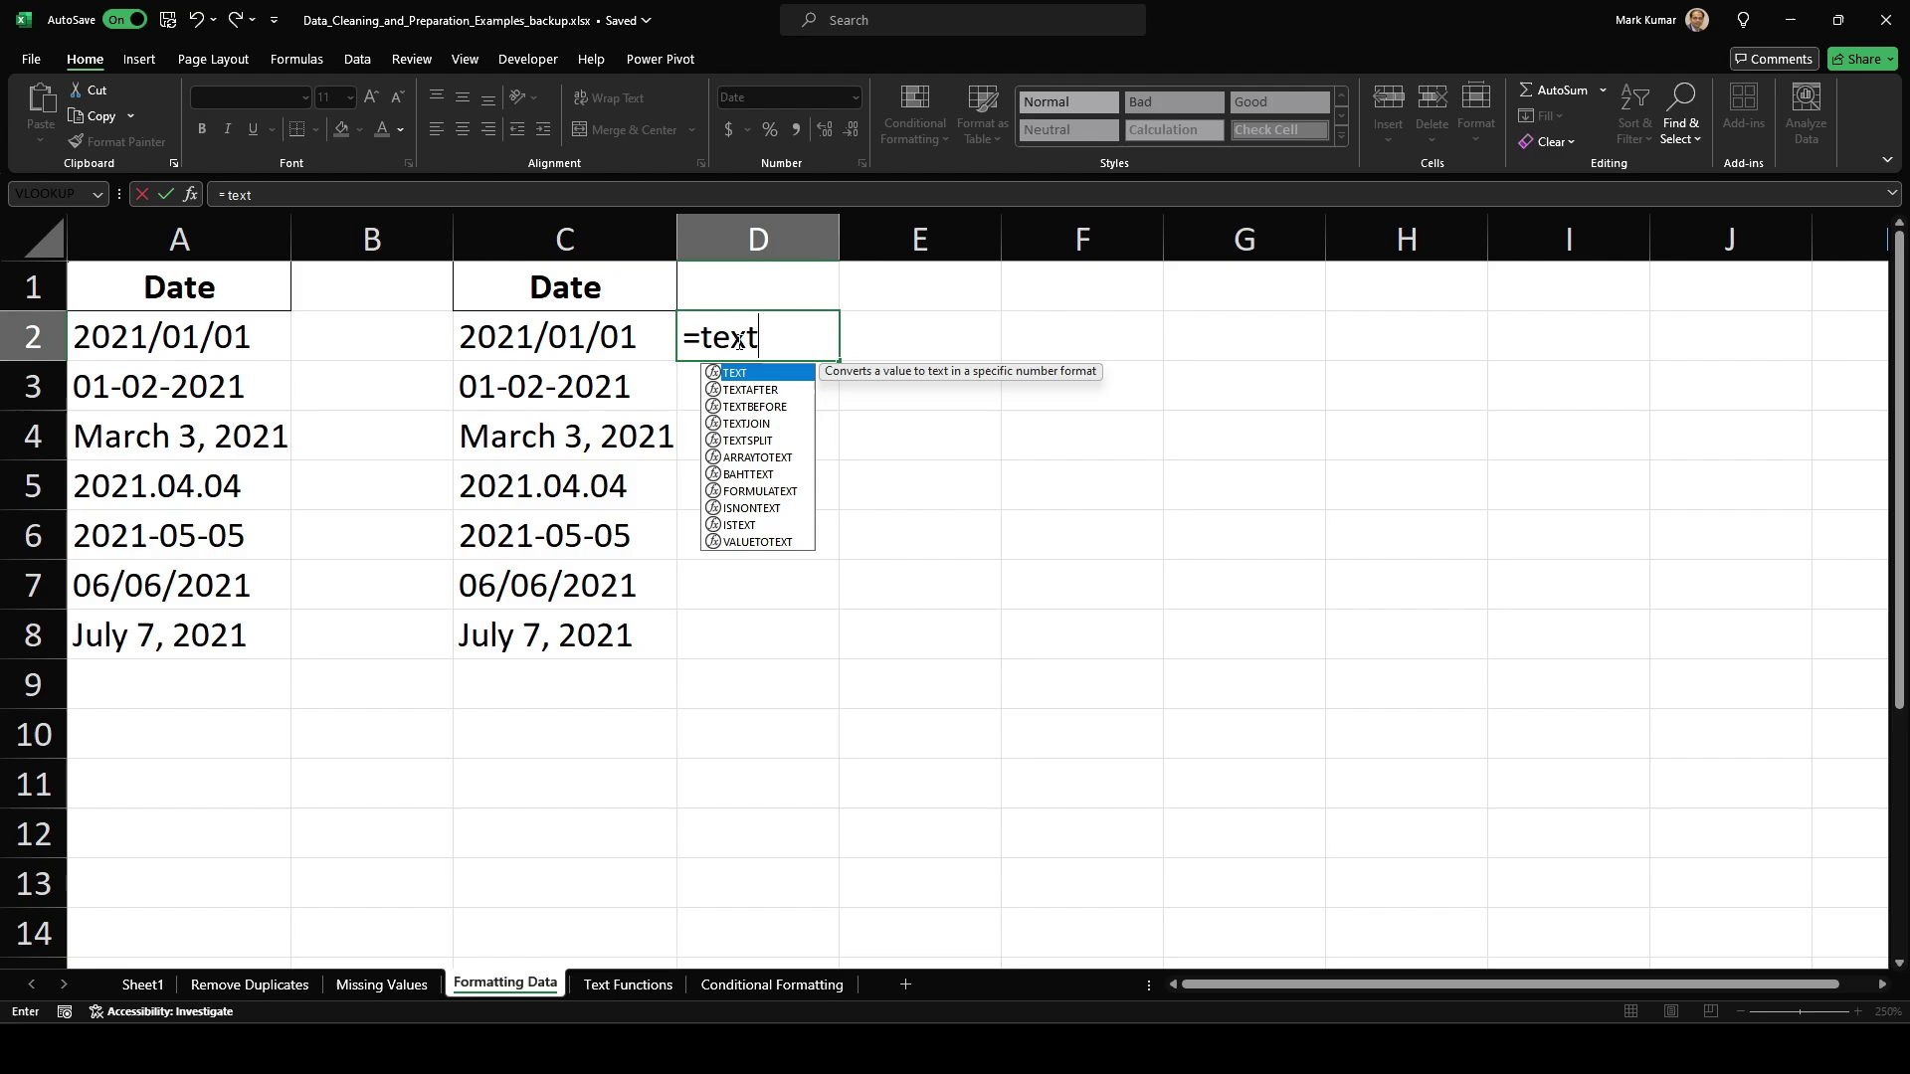
type("(")
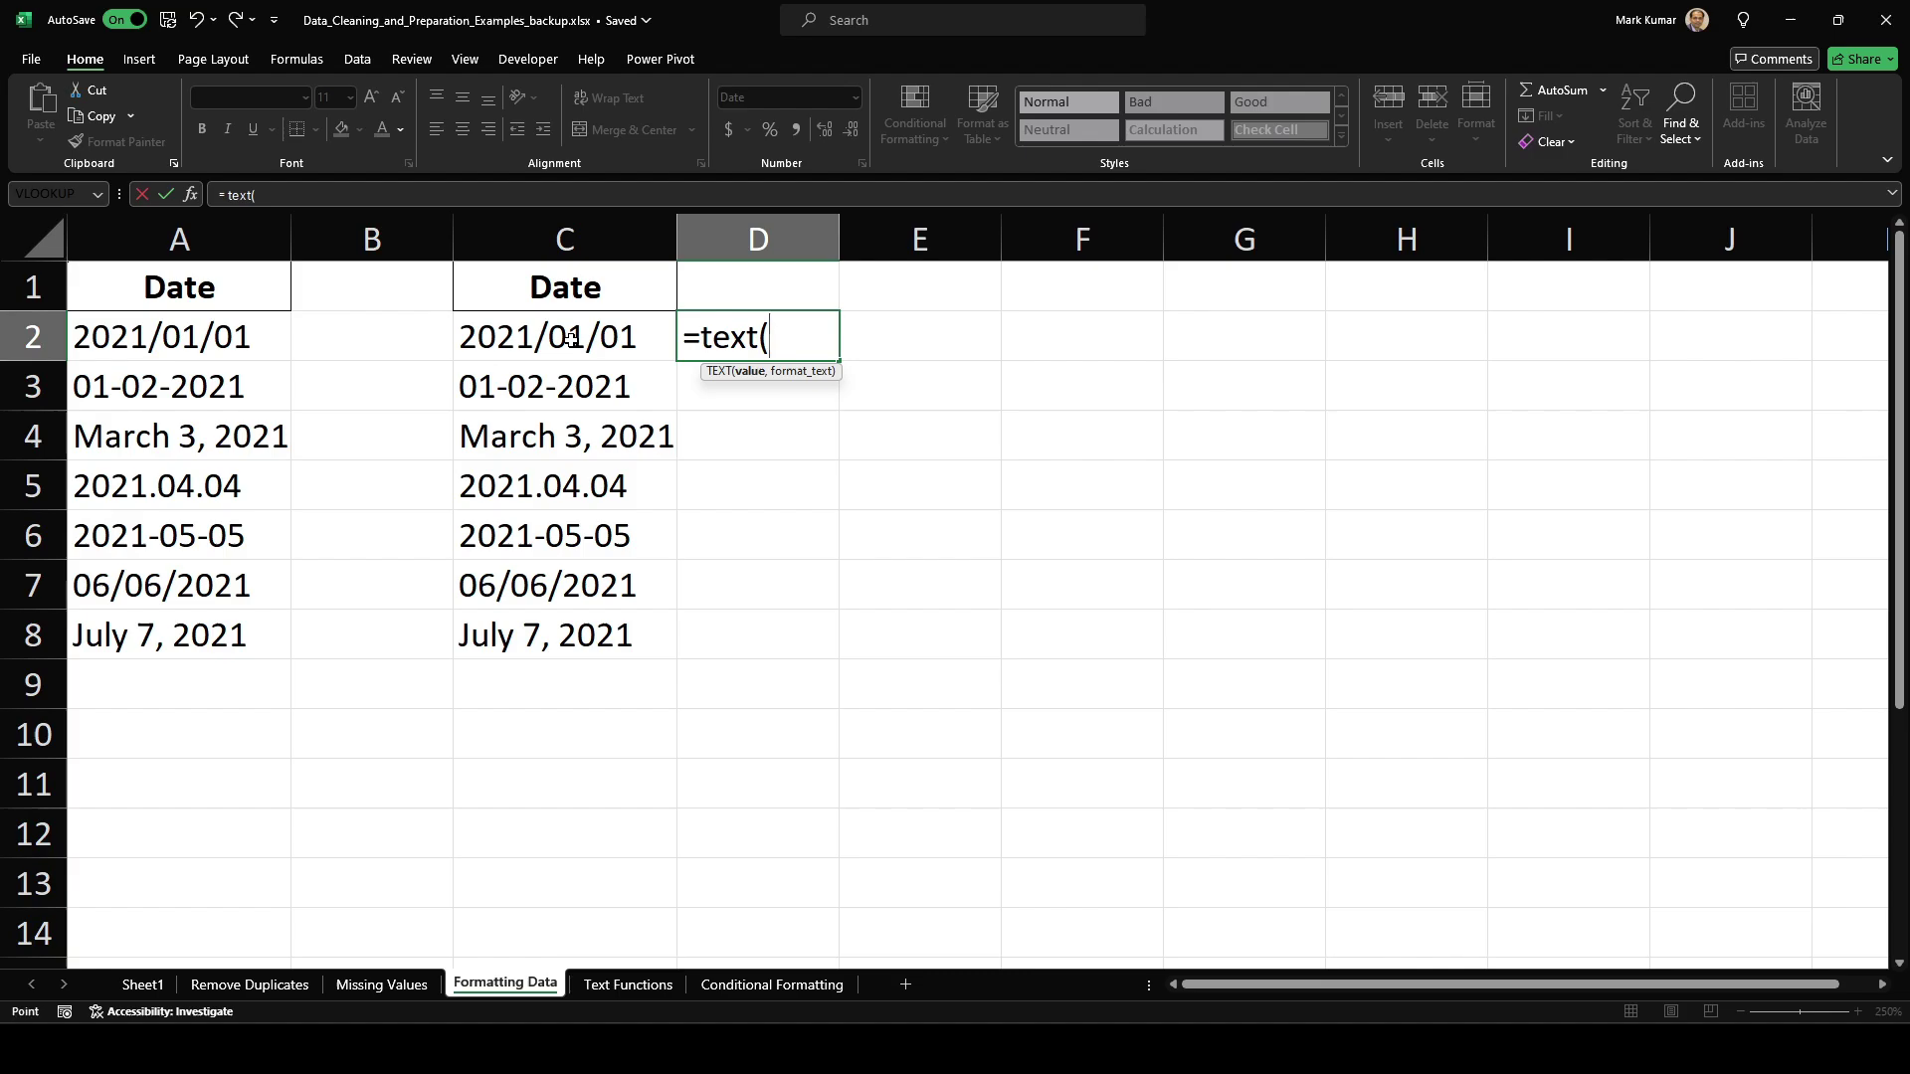
left_click(571, 339)
type(",\"Y")
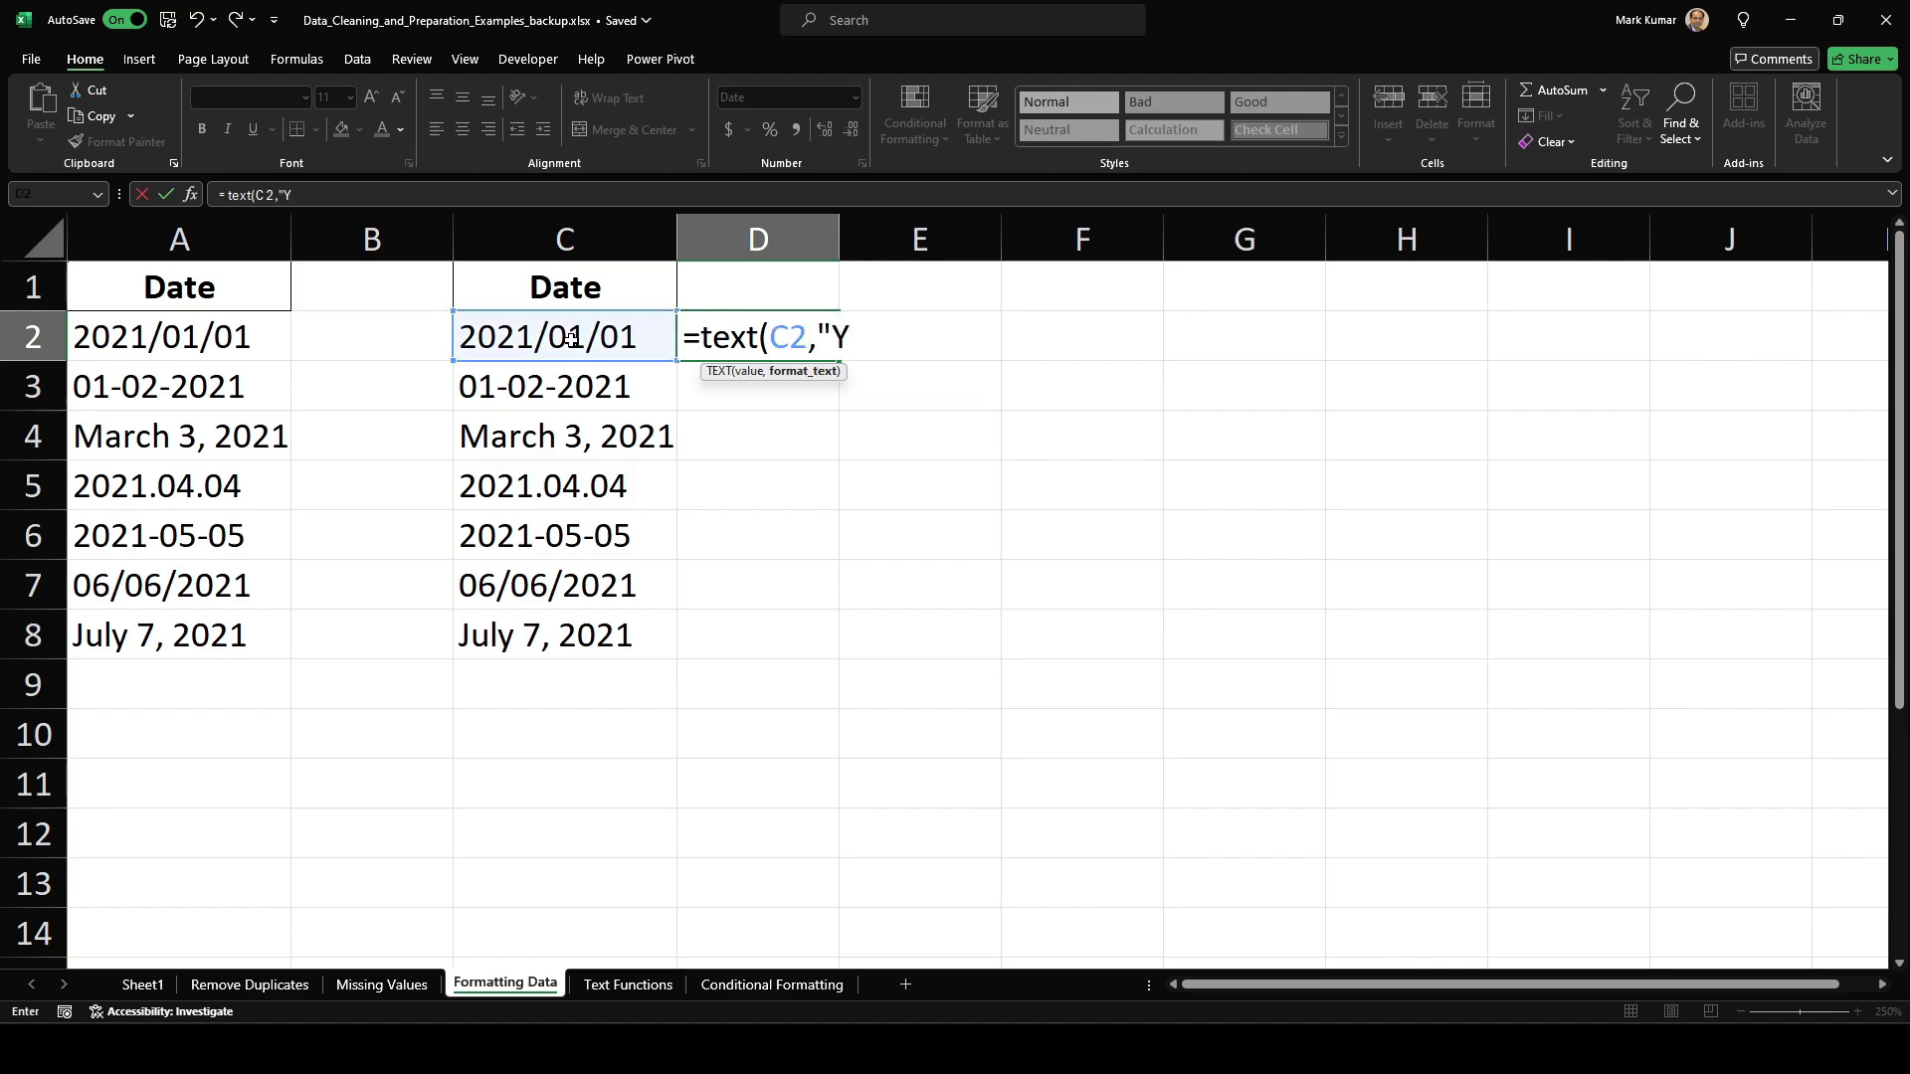
type("YY")
key("BackSpace")
key("BackSpace")
key("BackSpace")
type("MM-DD")
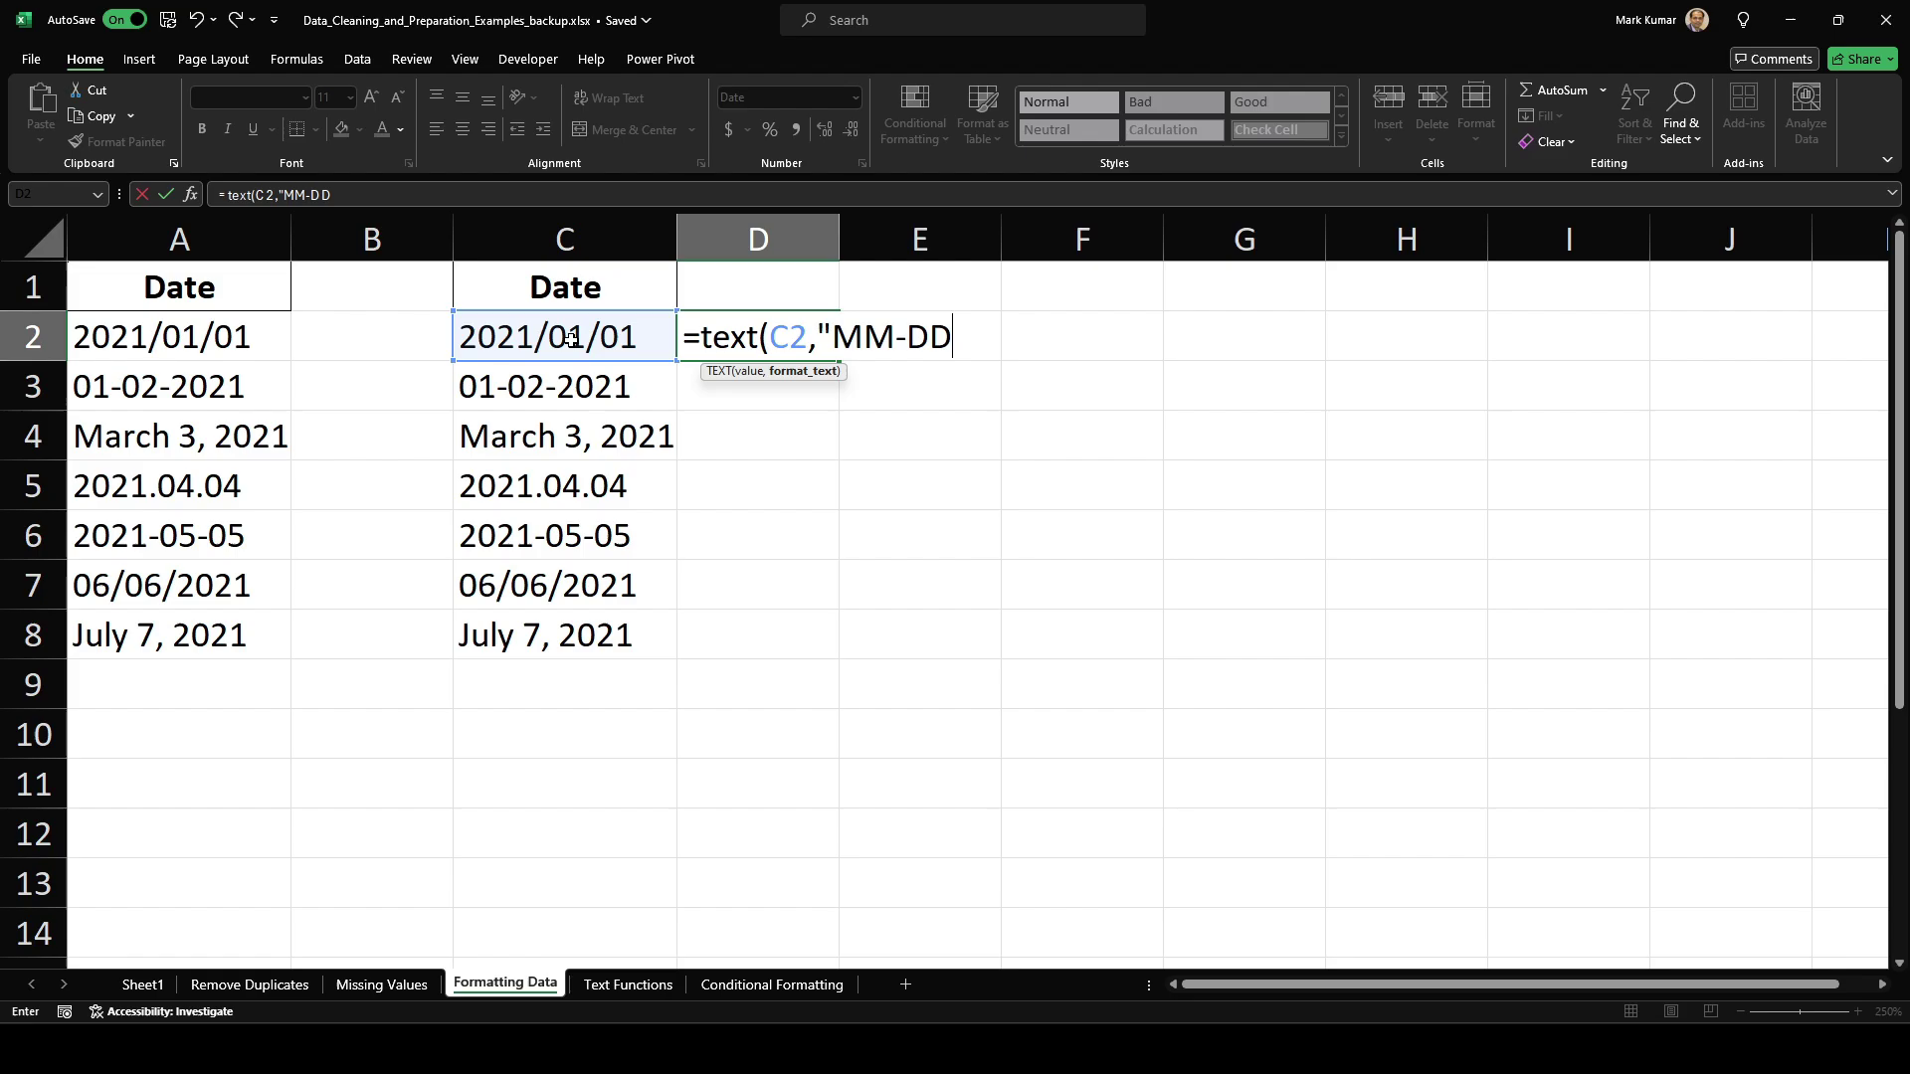
type("-YYYY\")")
key("Return")
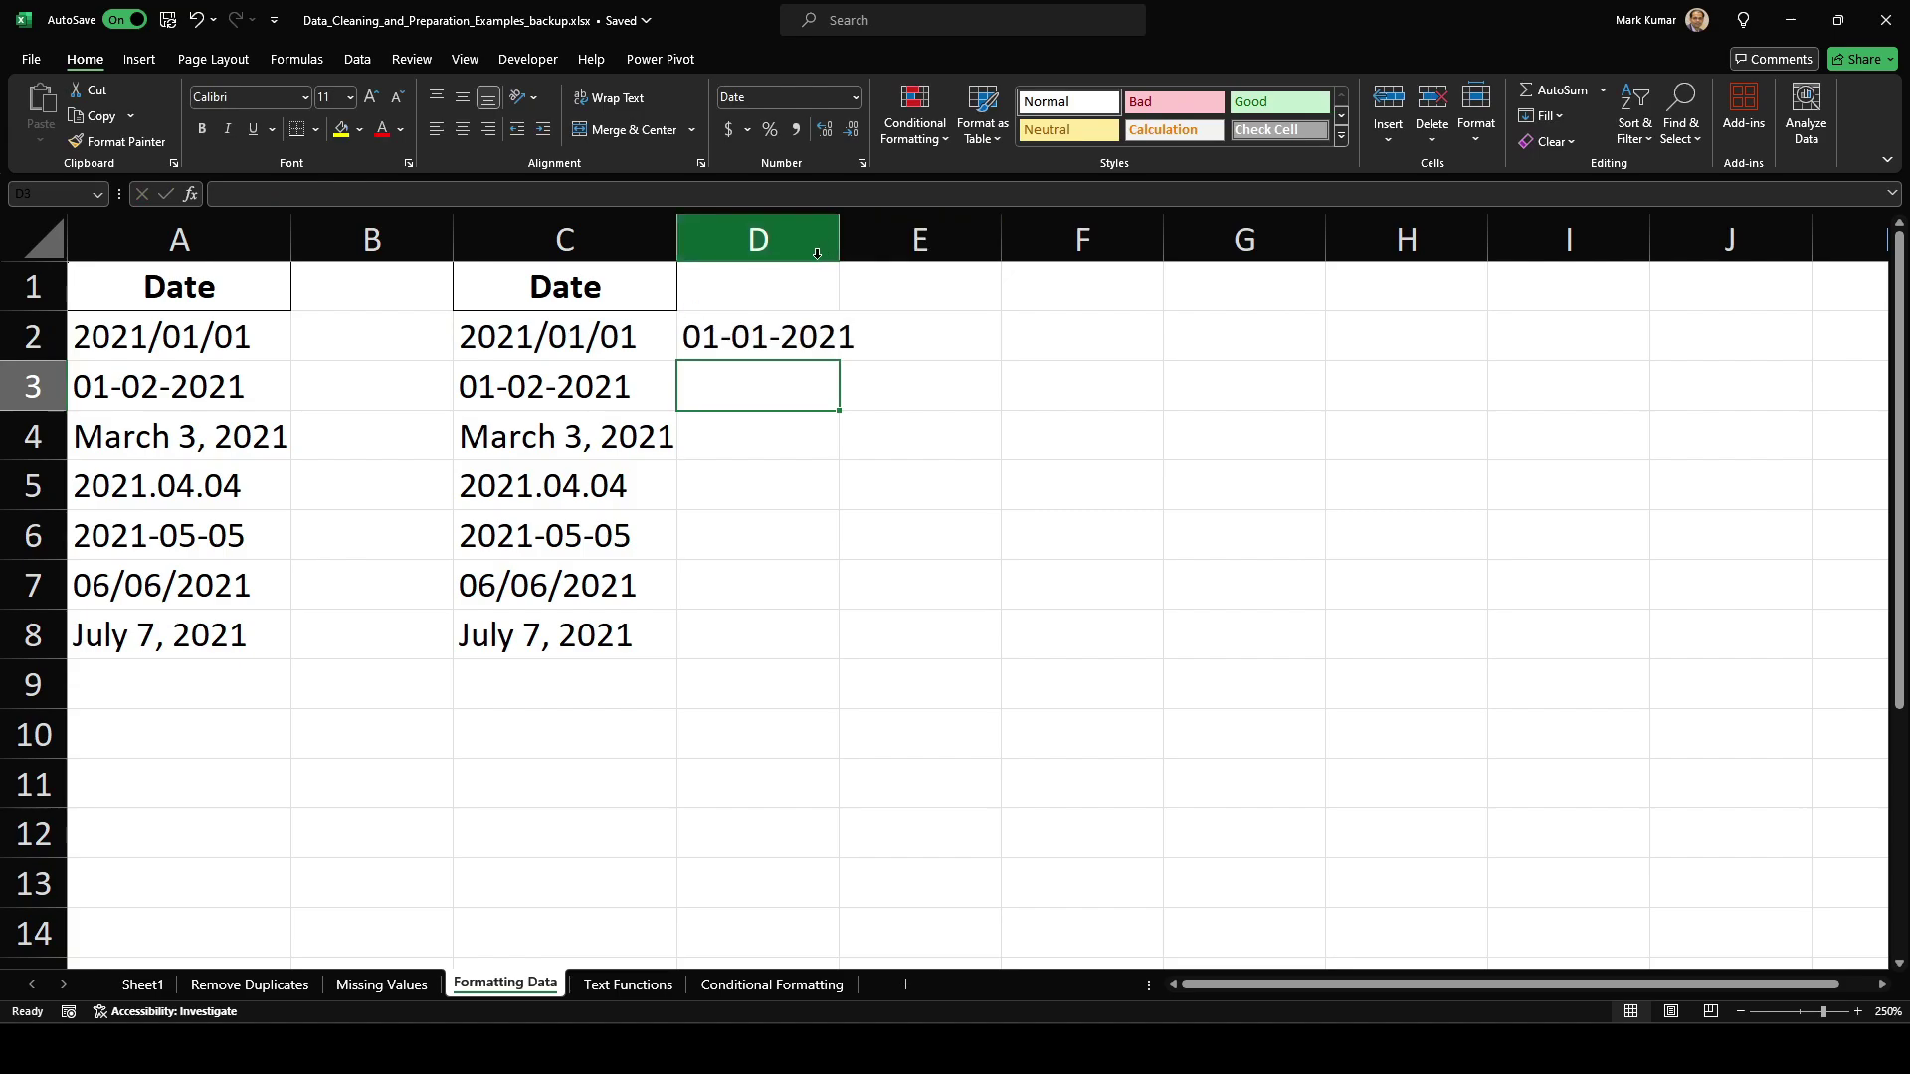
Step: Widen column D and fill the TEXT formula down to D8, leaving D5 as 2021.04.04
left_click_drag(839, 239, 960, 236)
left_click(855, 337)
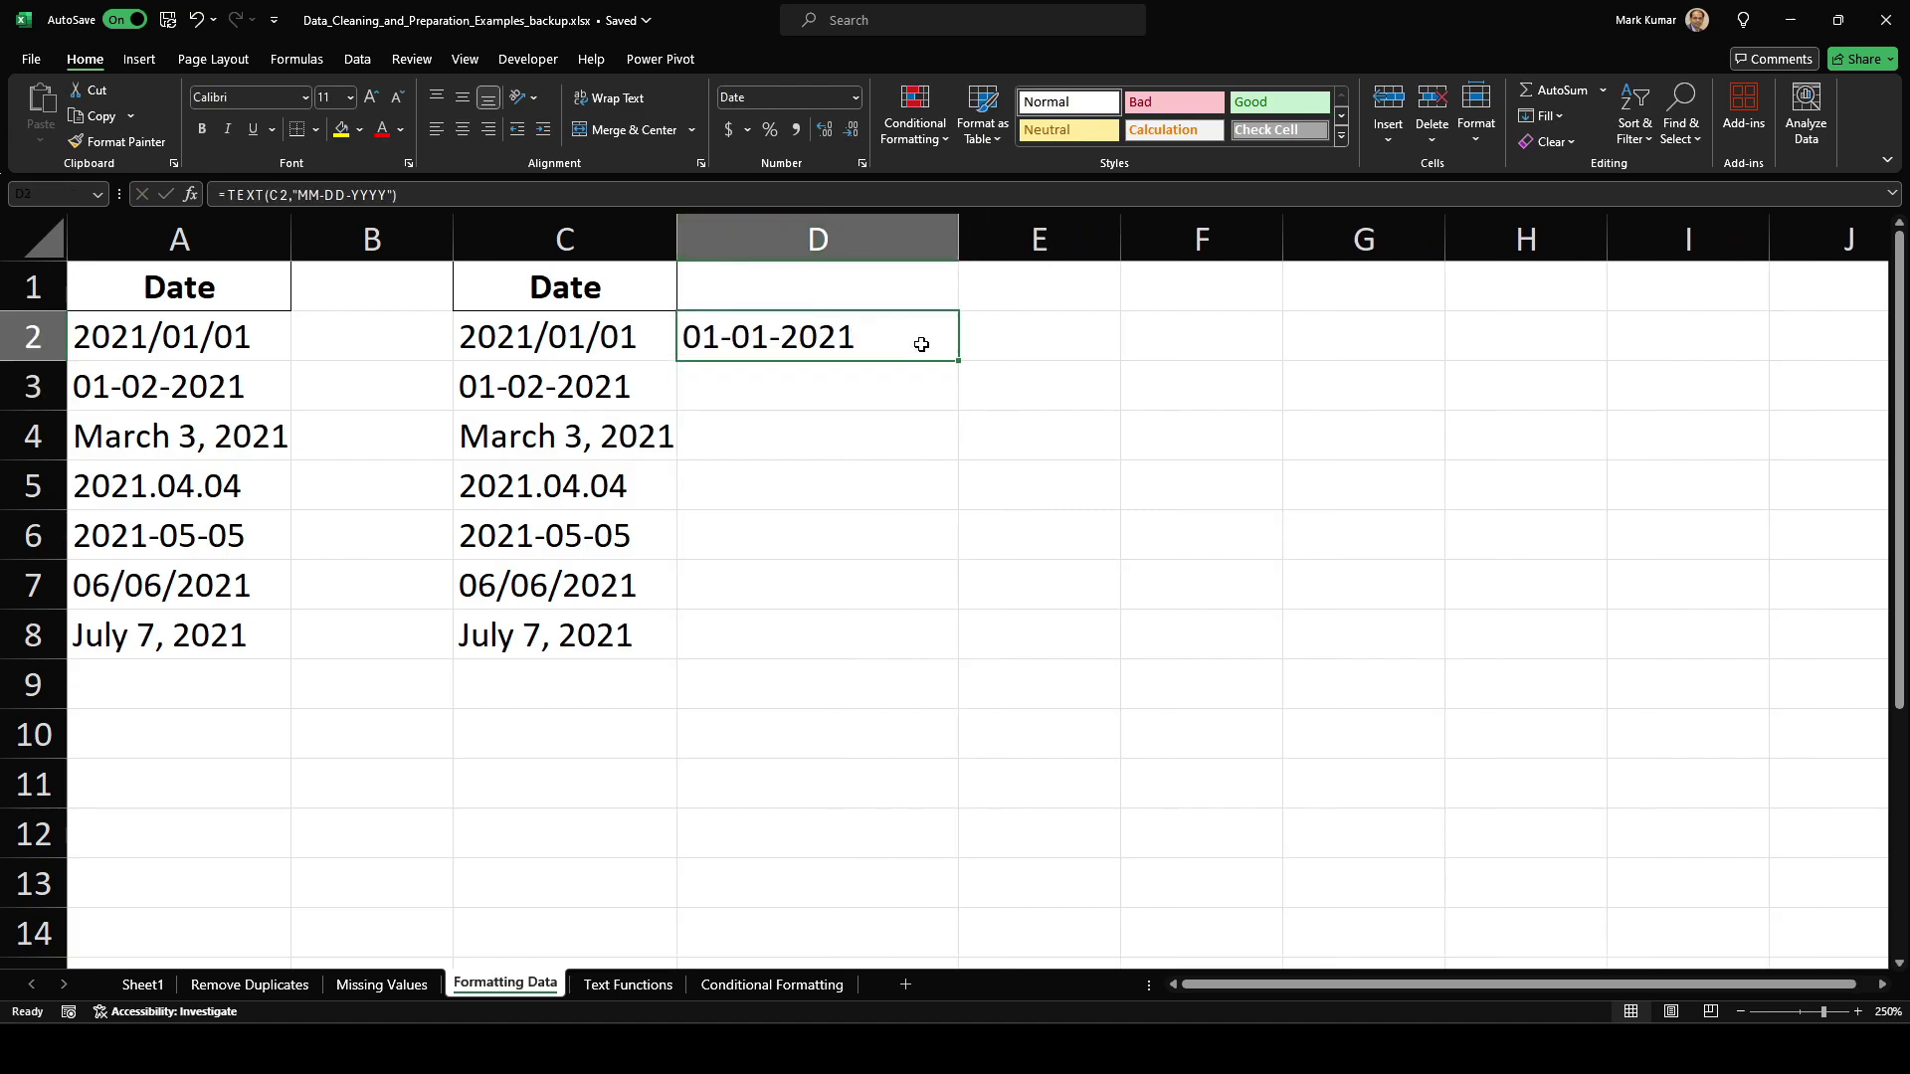
double_click(961, 362)
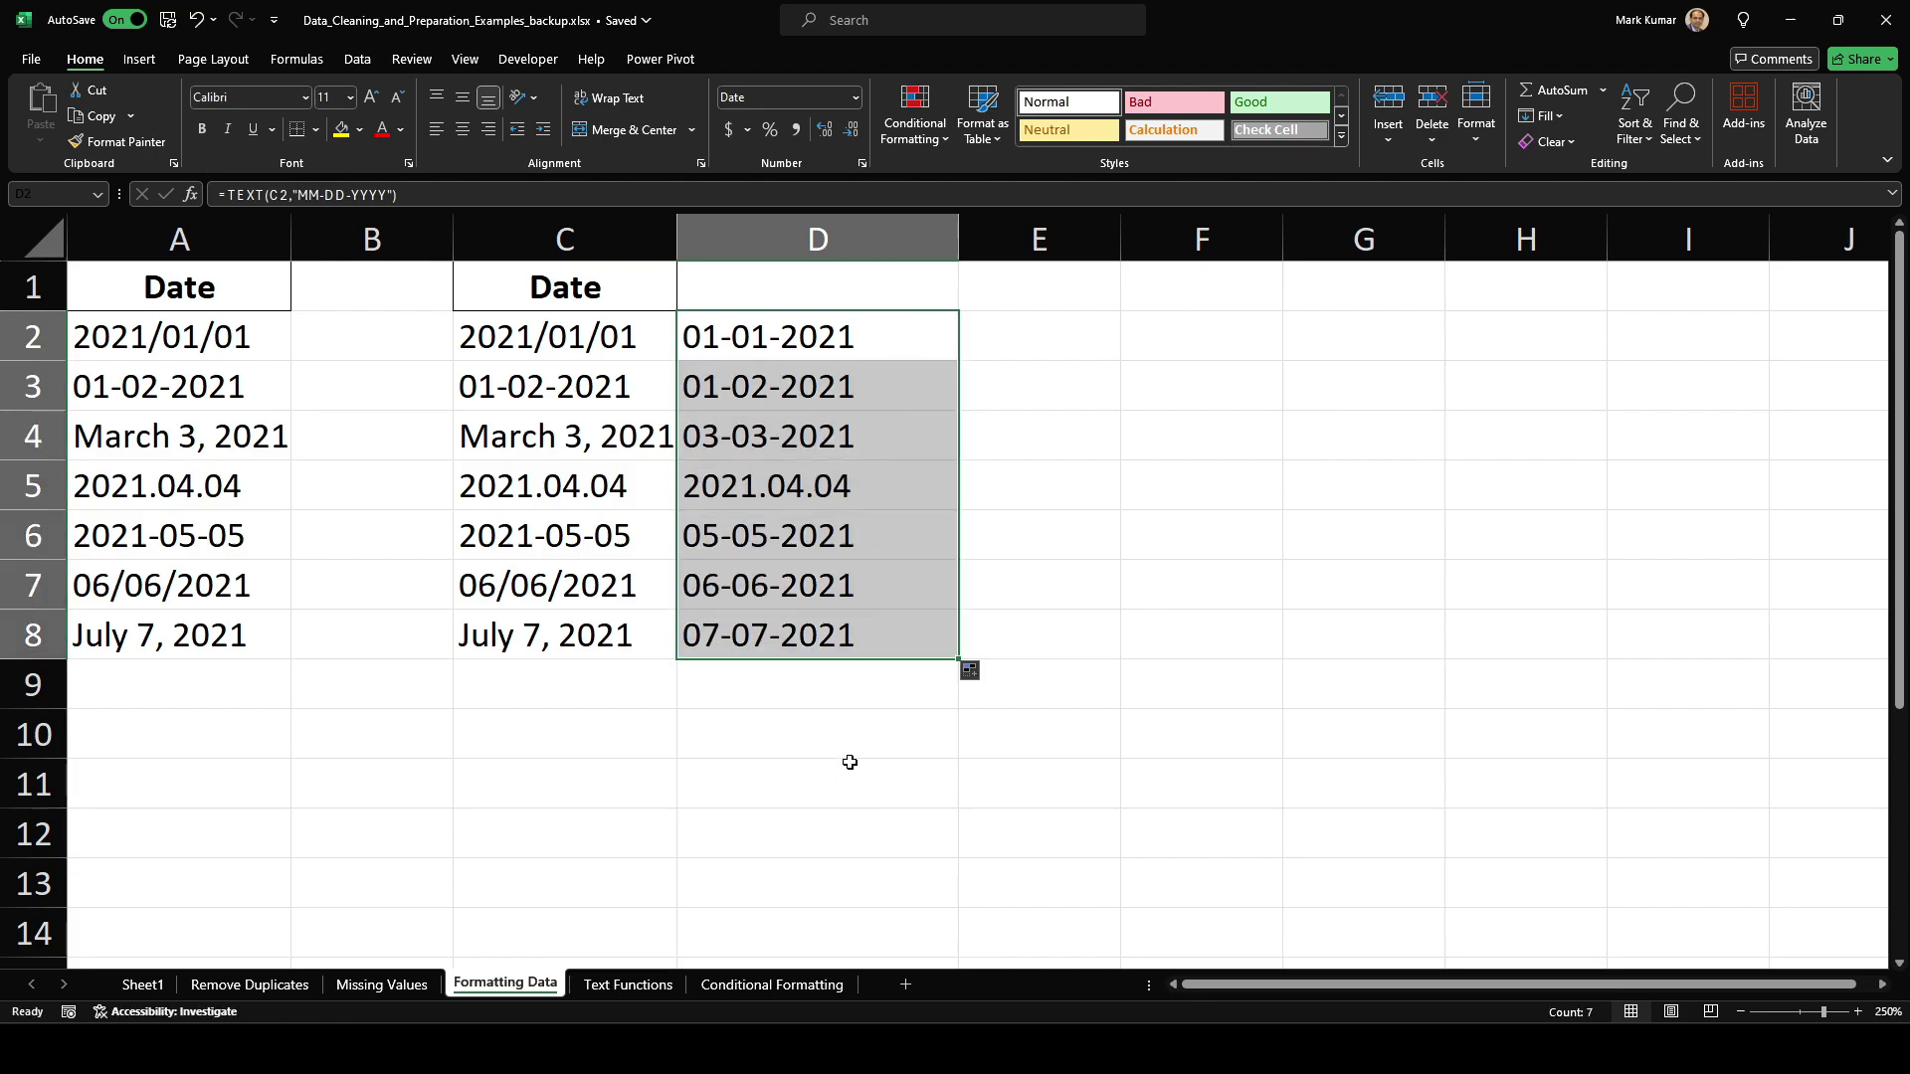
left_click(849, 731)
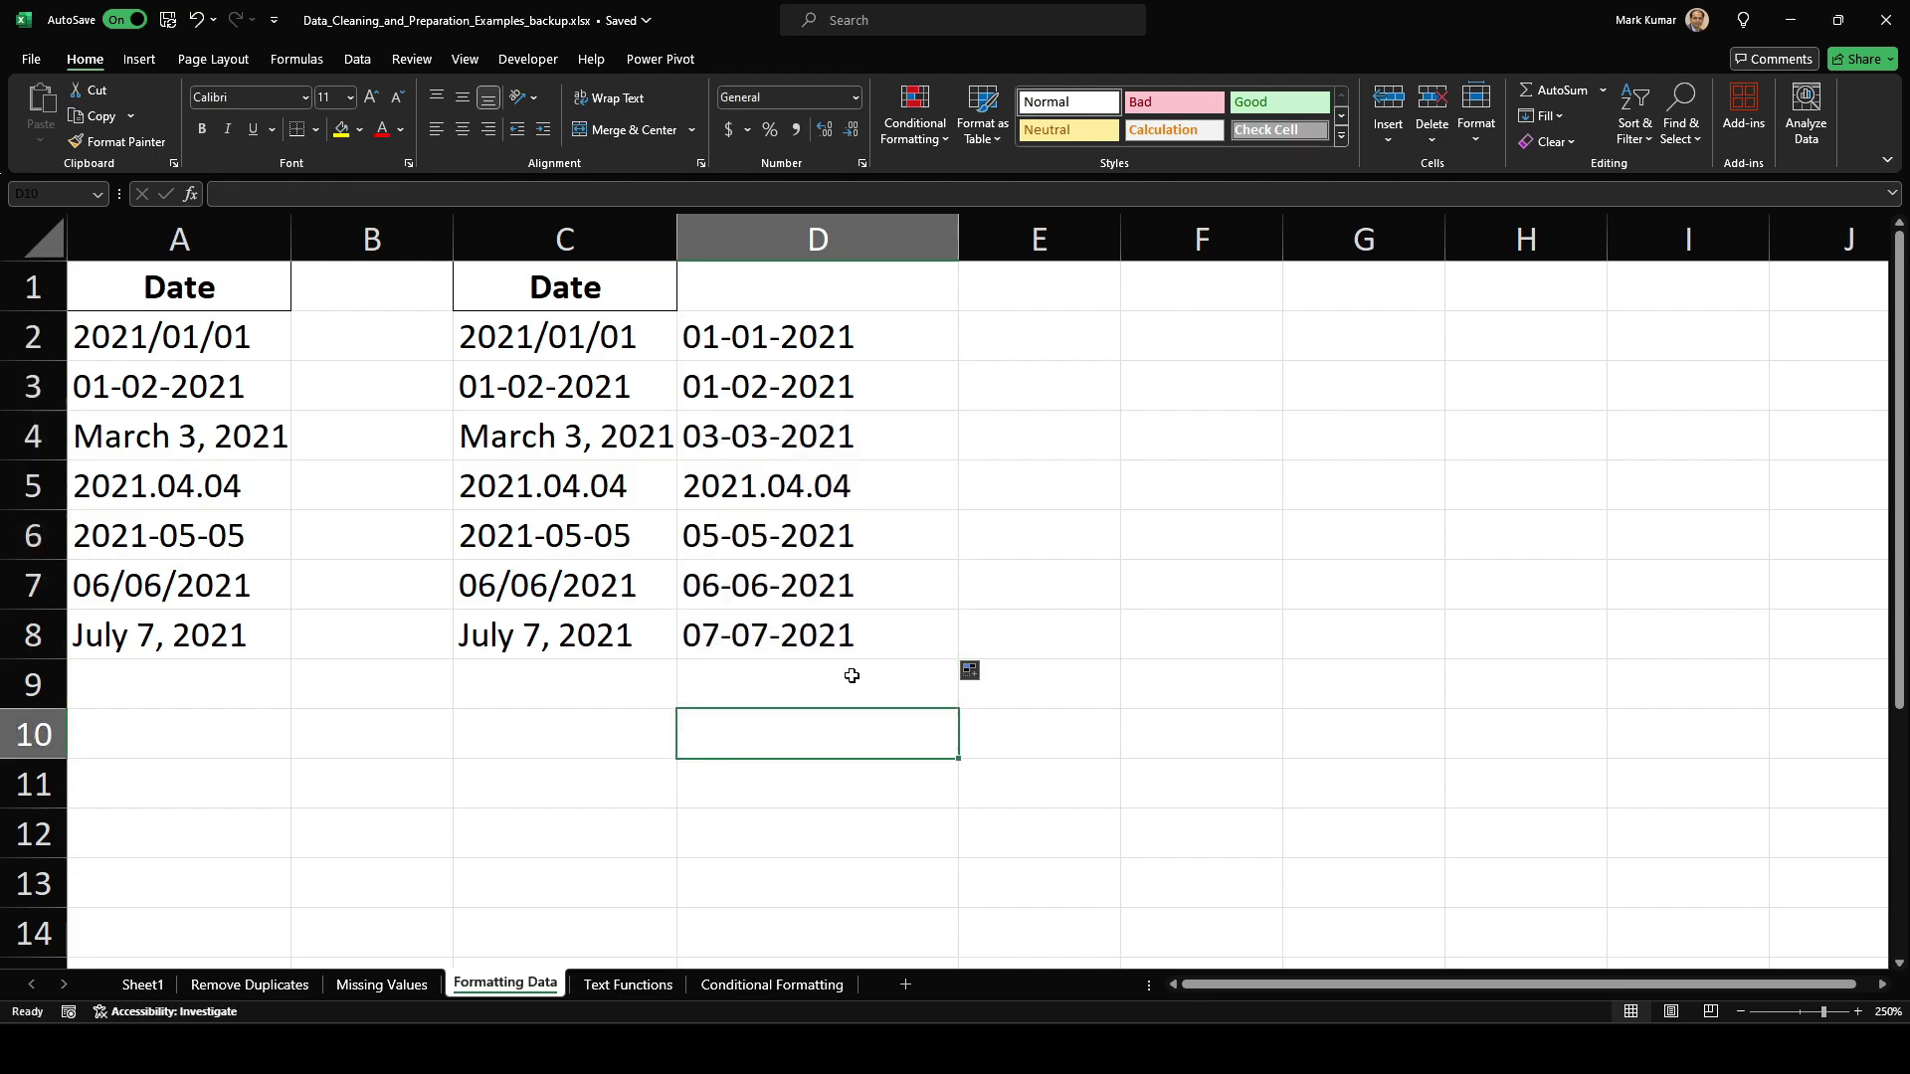
left_click(836, 485)
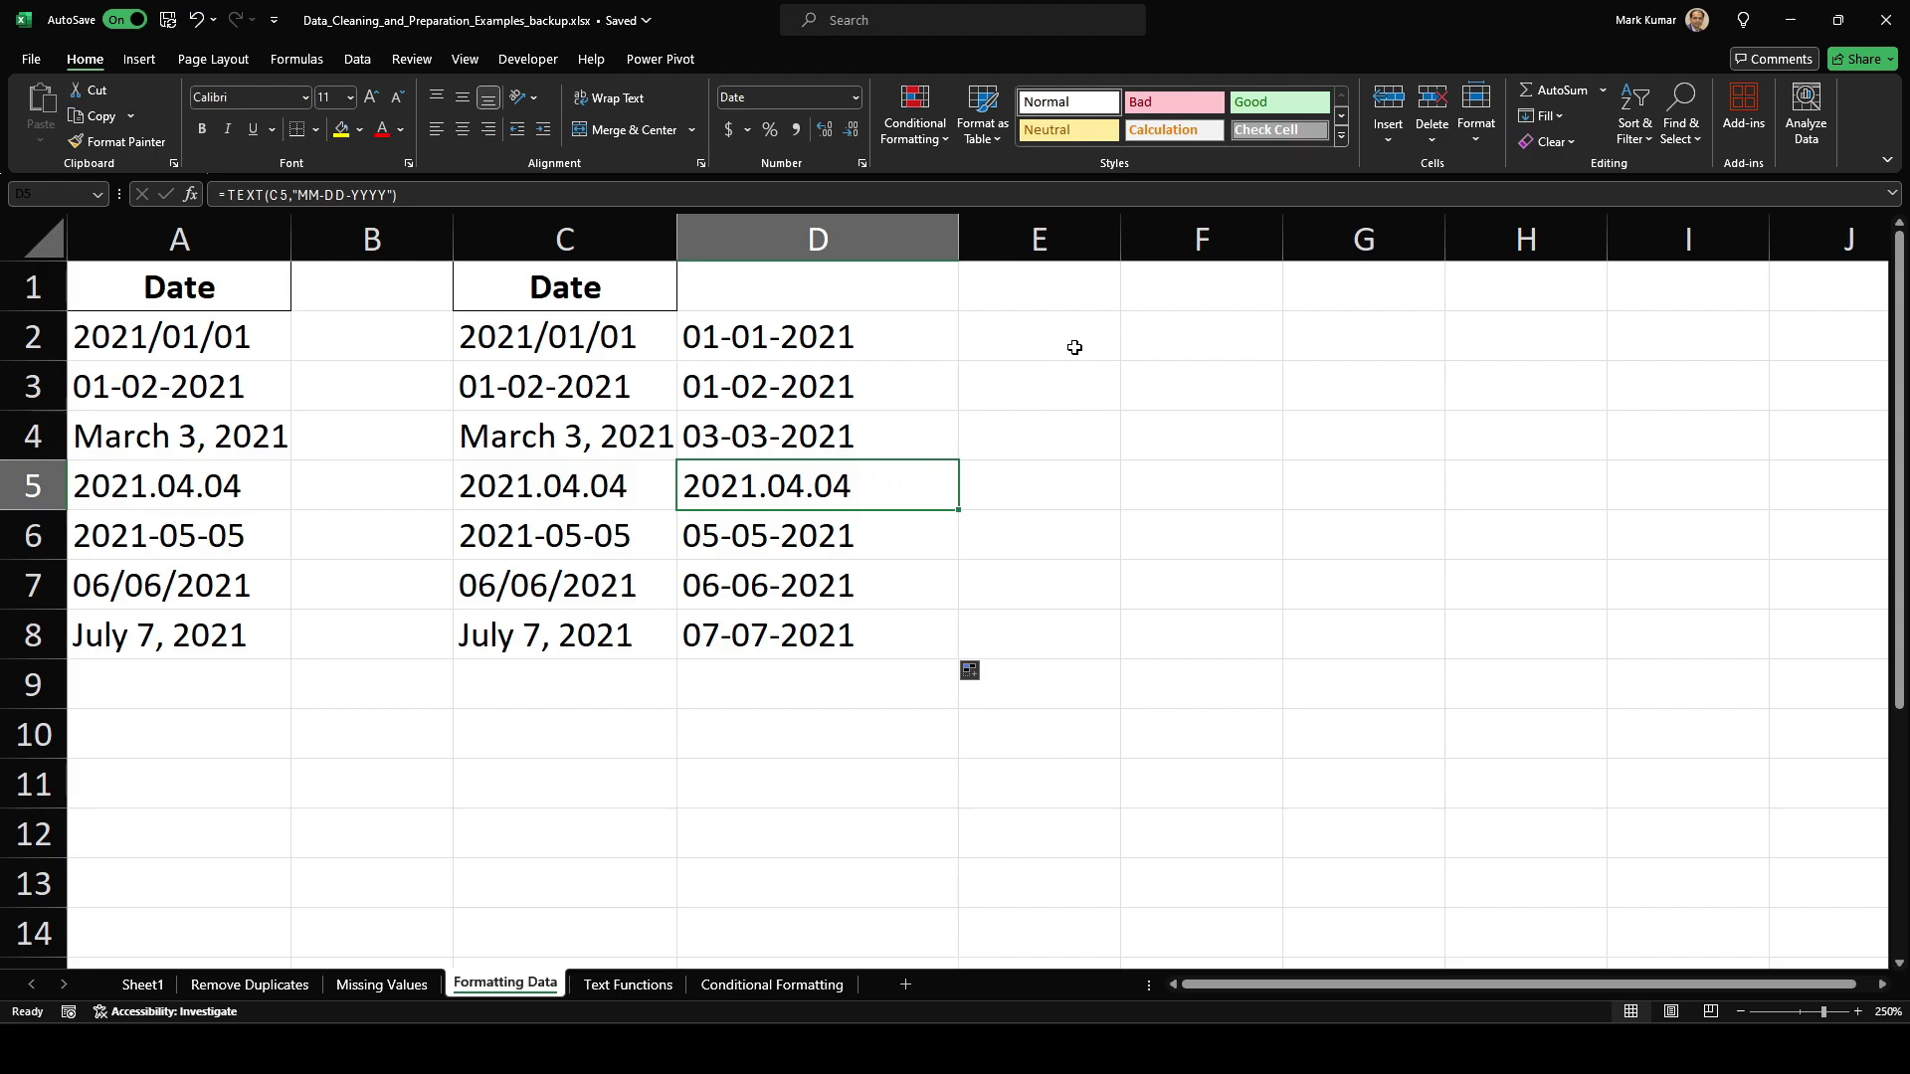
left_click(746, 342)
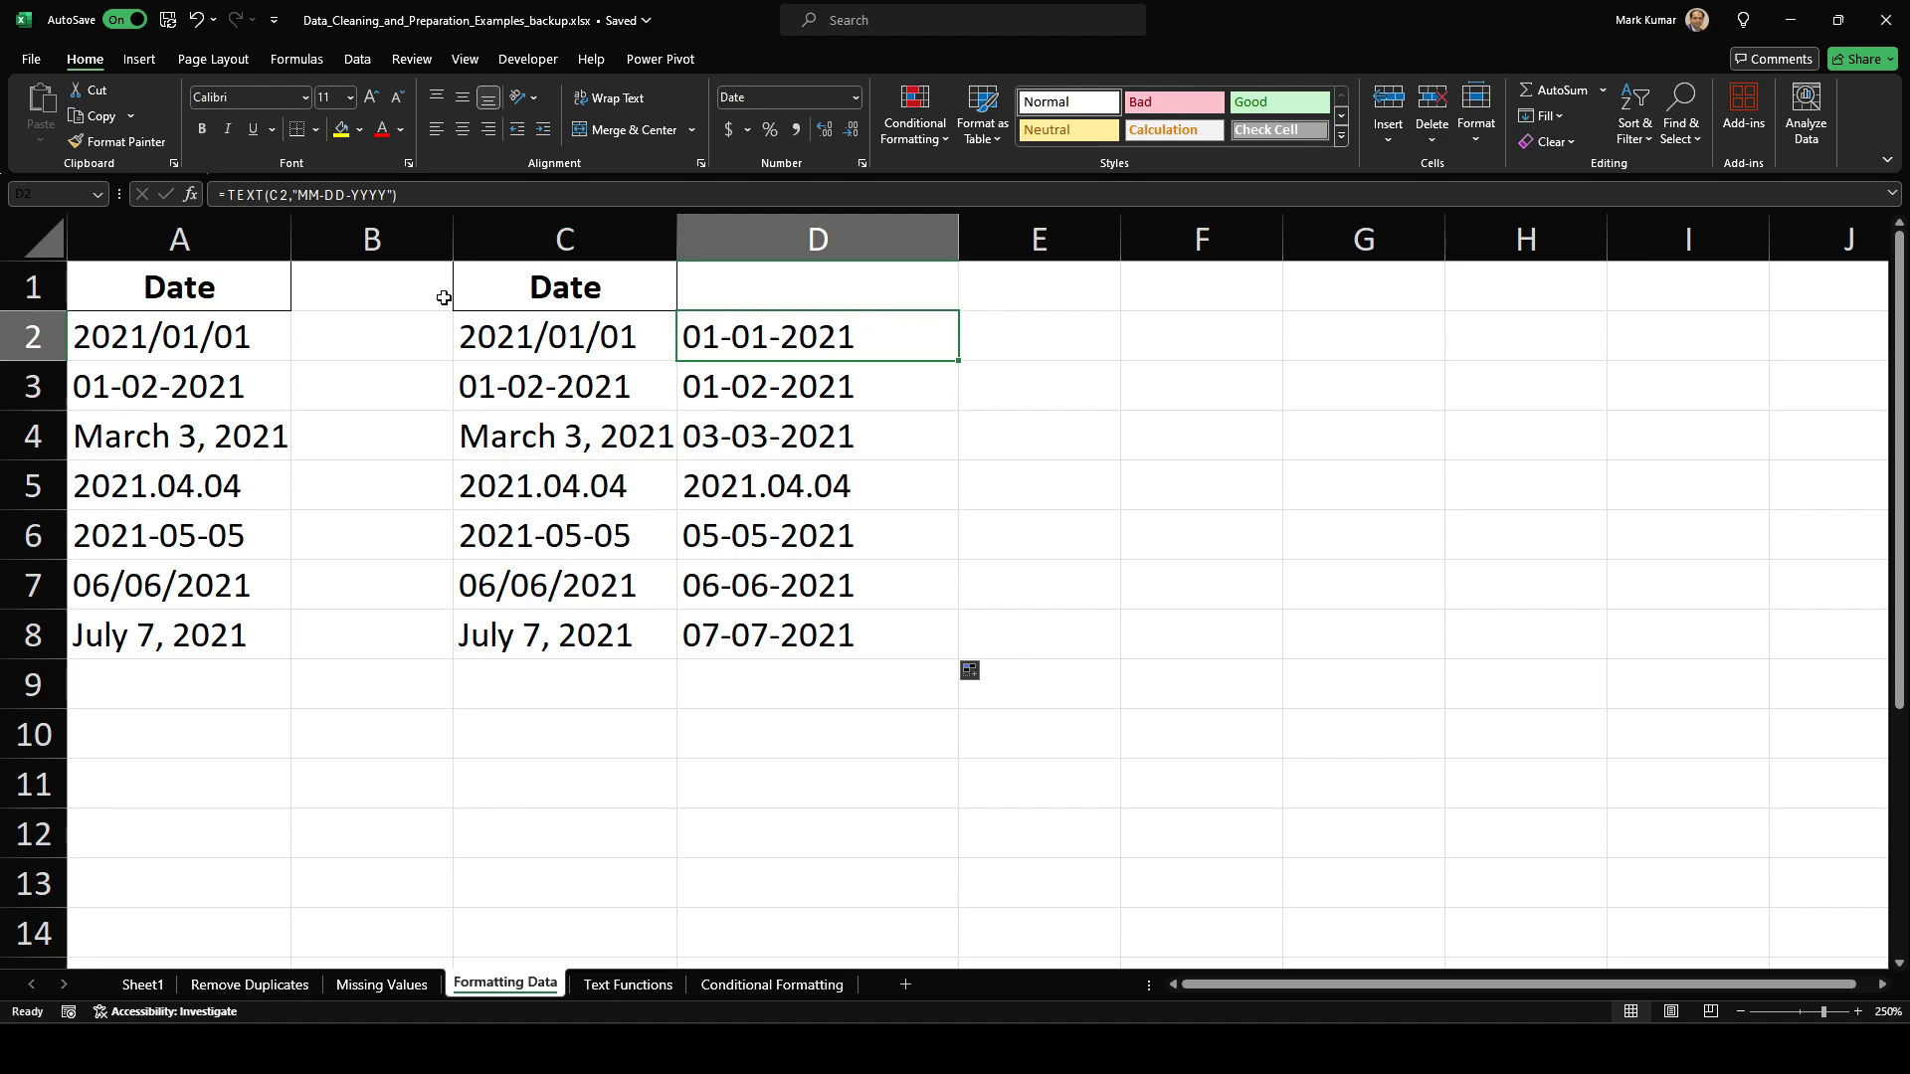
Step: Label D1 with the text TEXT(C2,"MM-DD-YYYY") and widen column D to fit it
left_click_drag(427, 195, 233, 193)
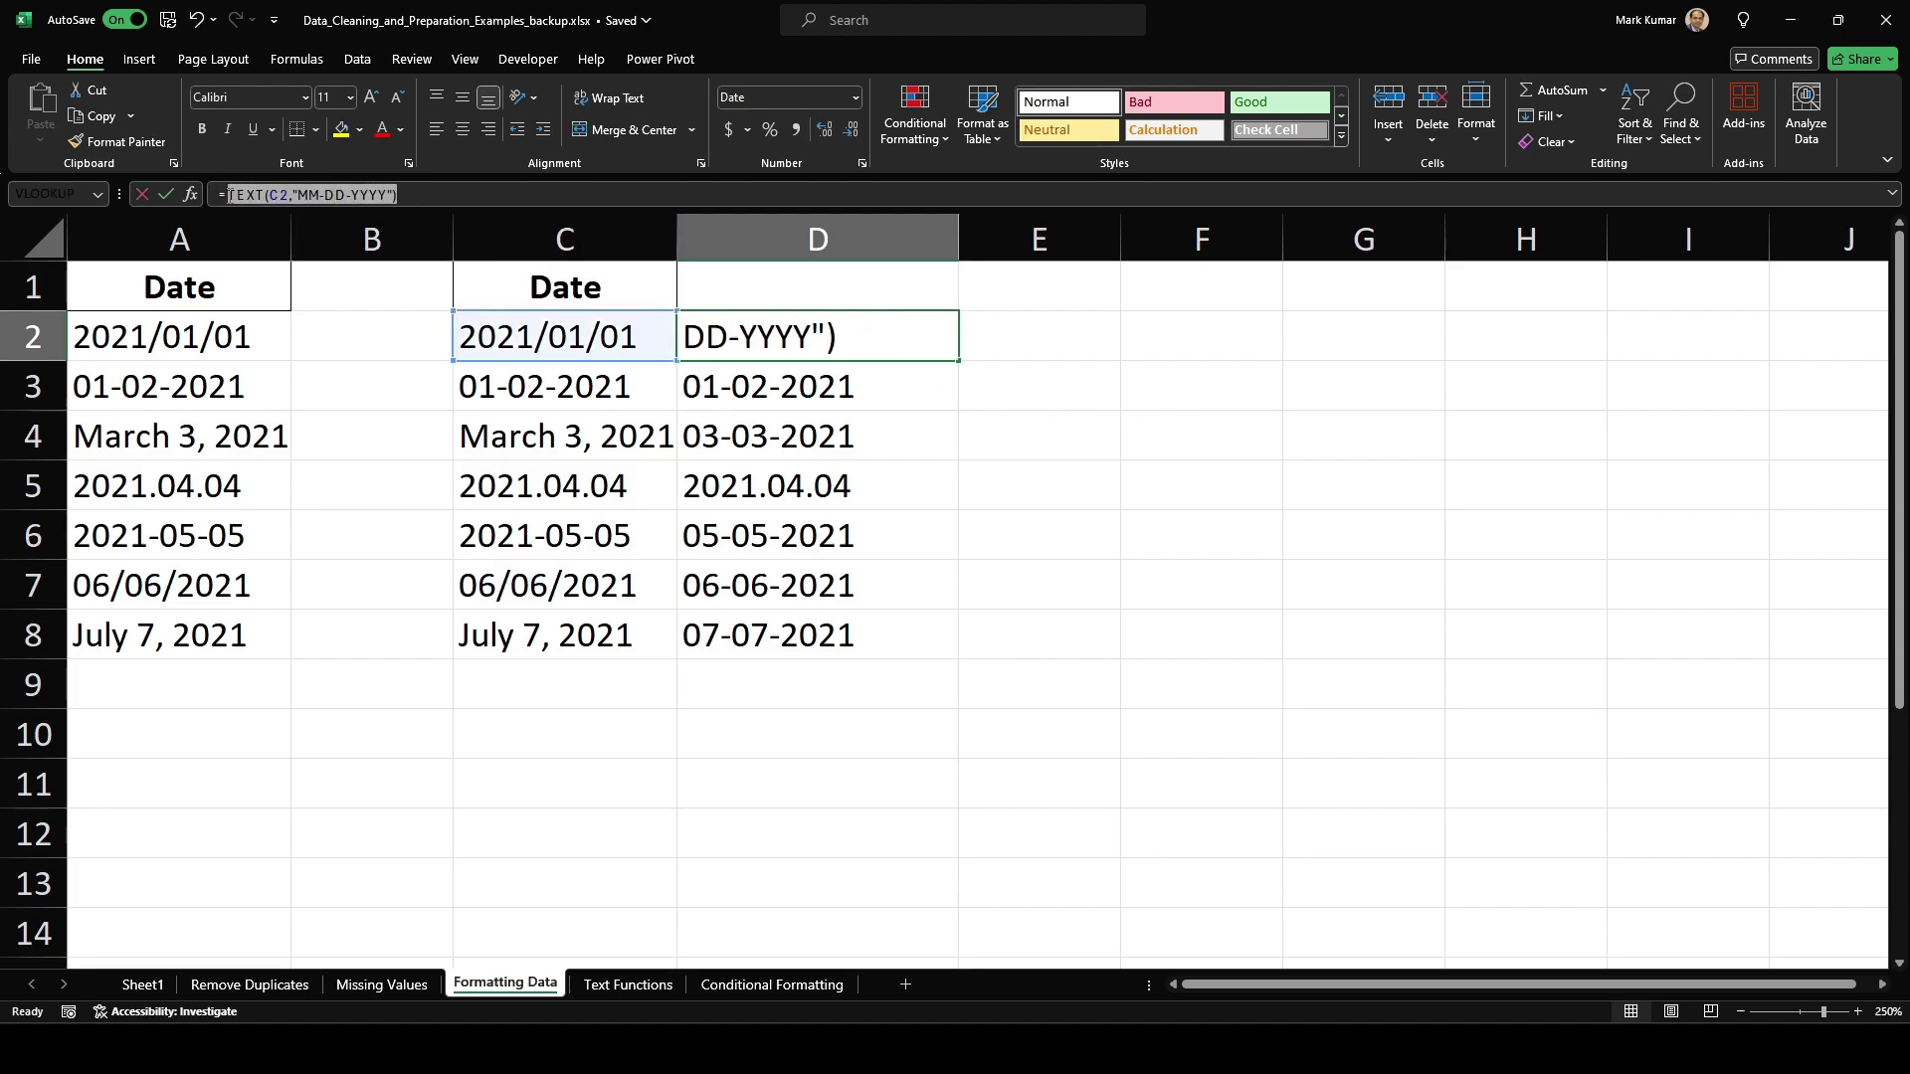
left_click(802, 282)
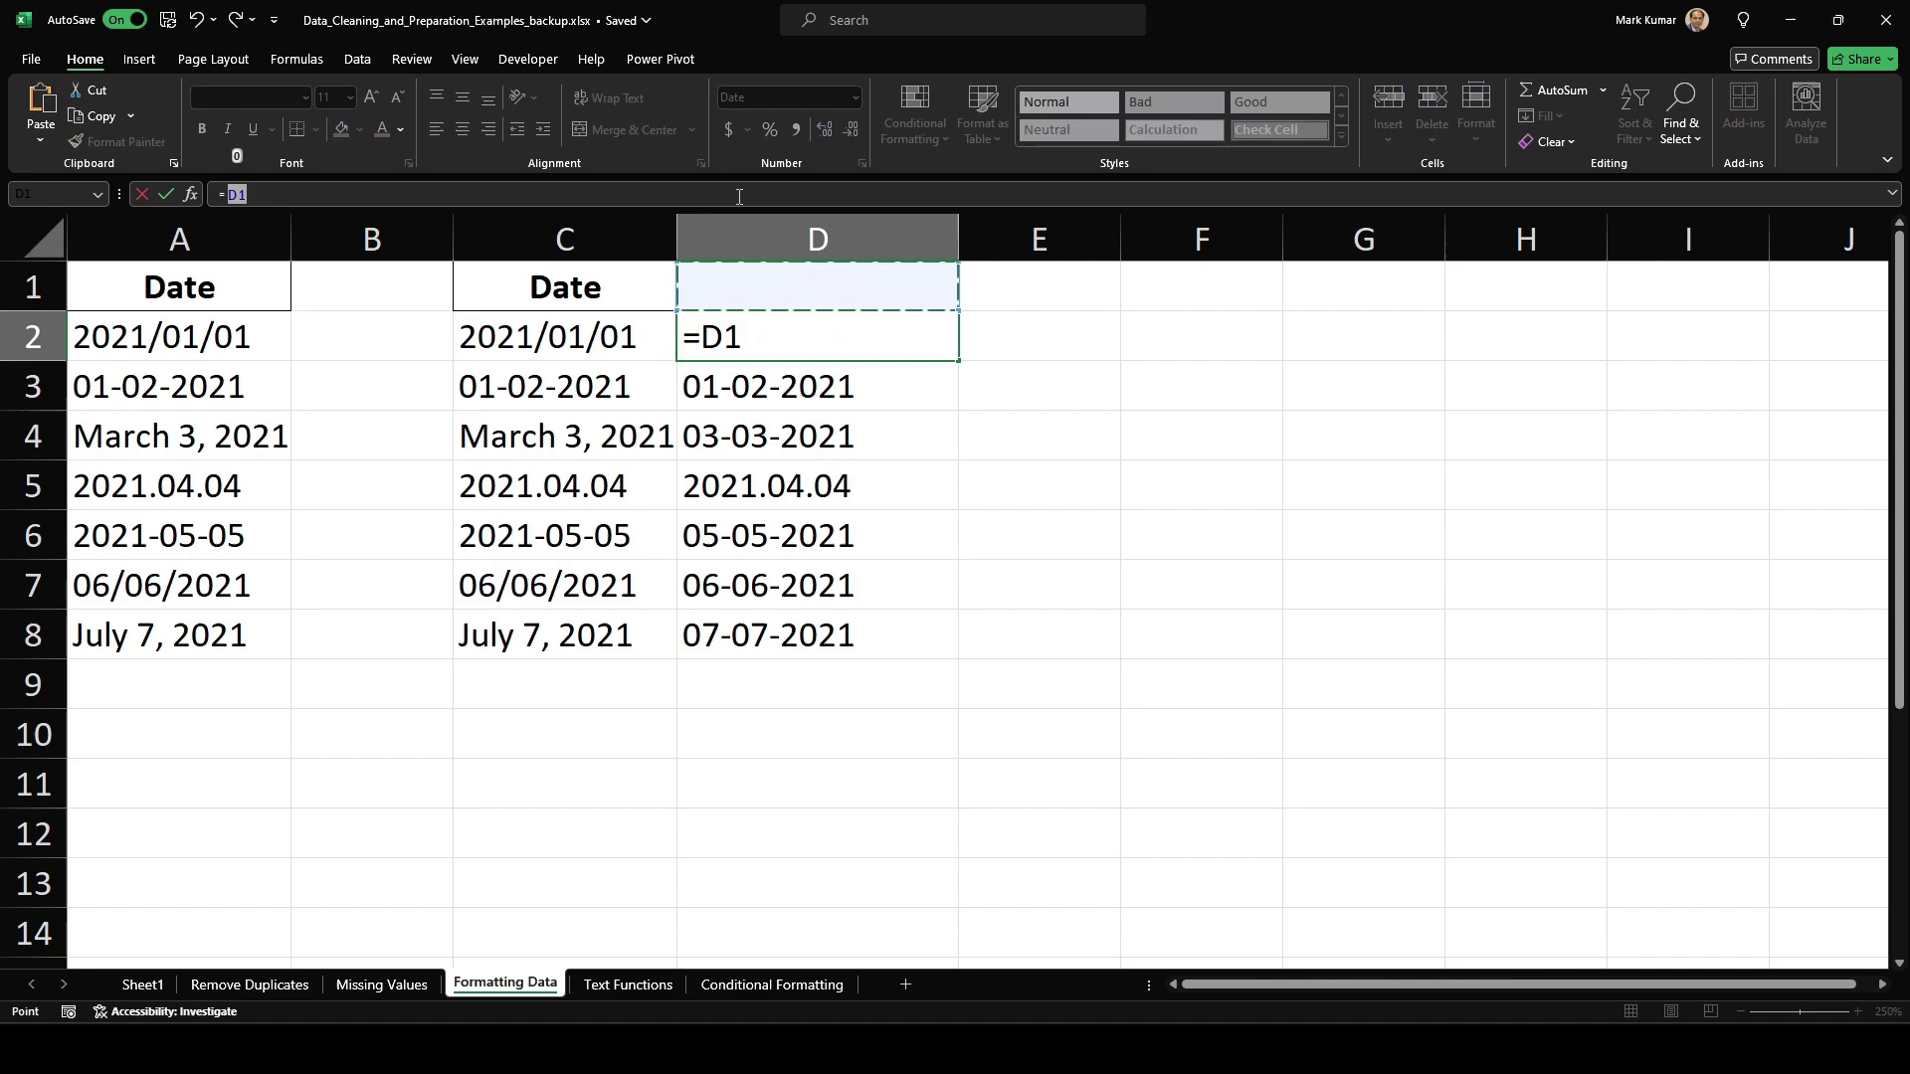
key("ctrl+z")
key("ctrl+c")
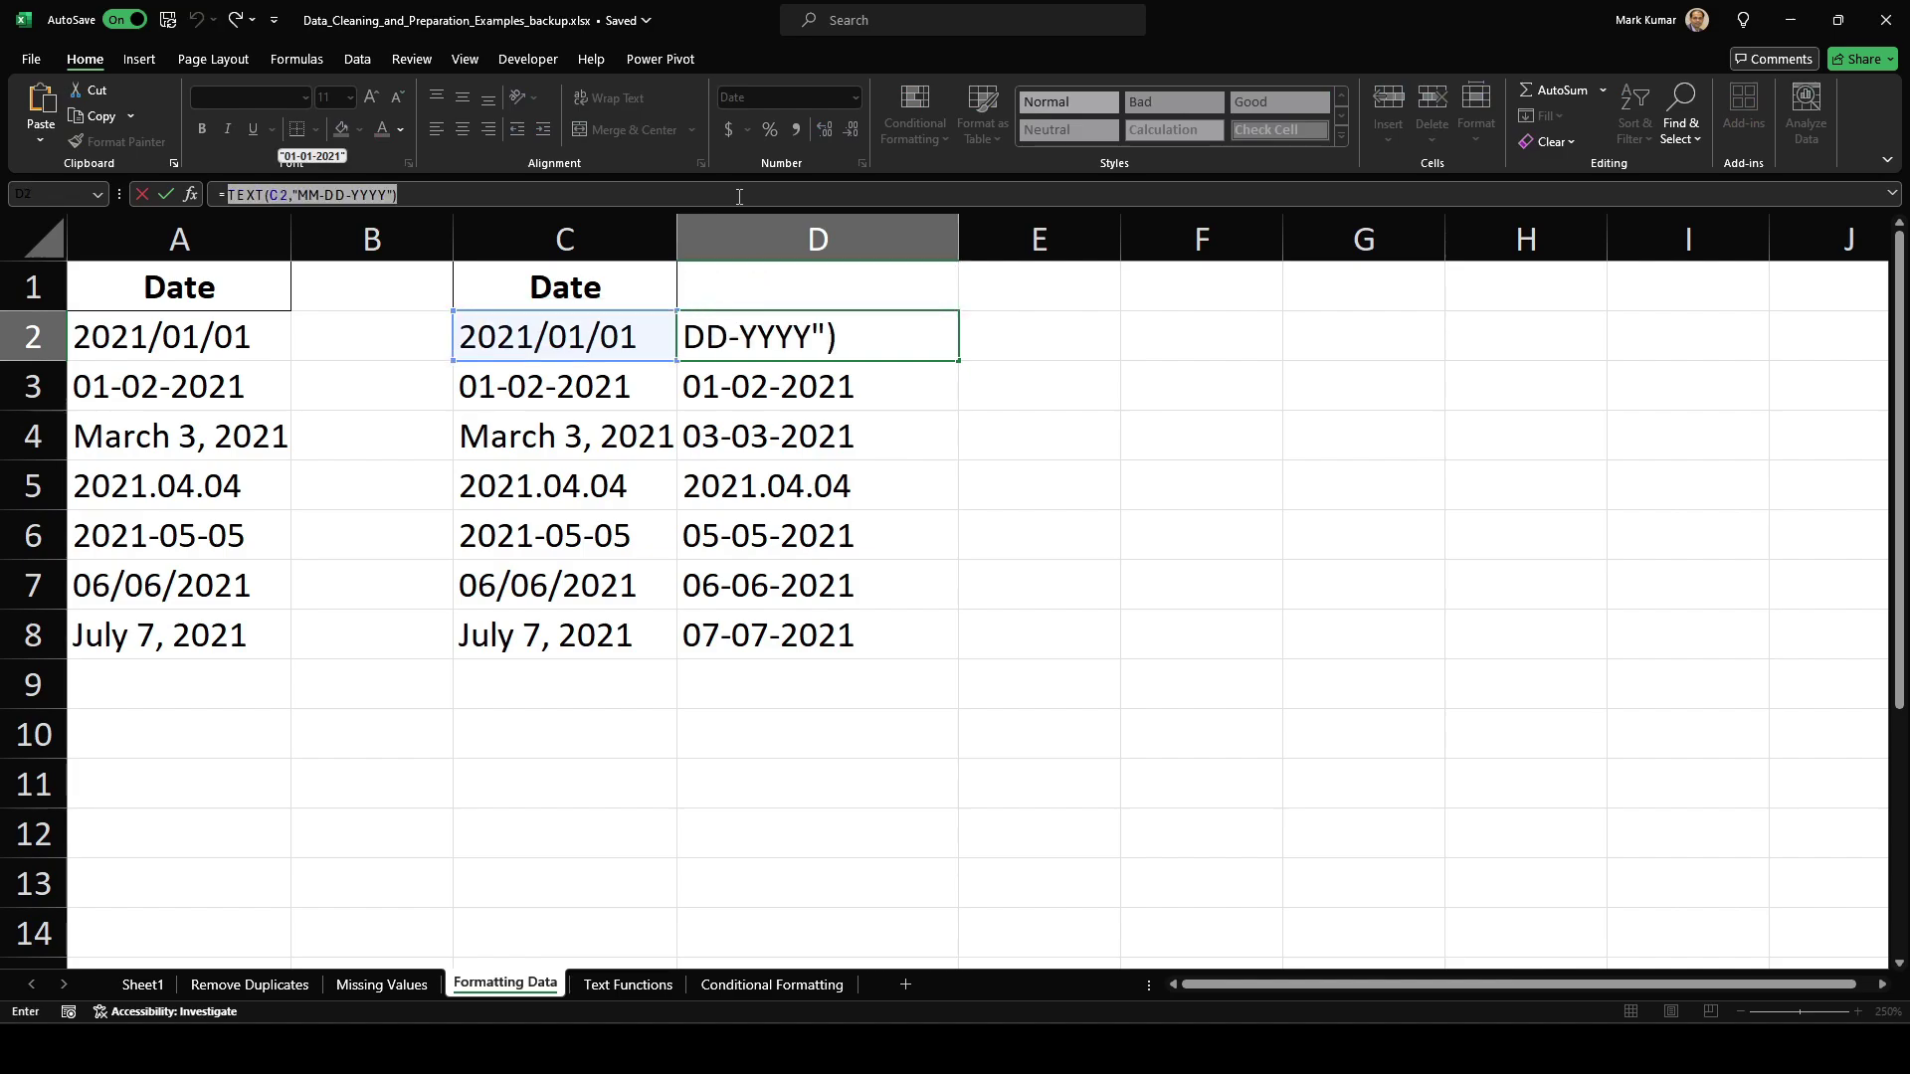
key("Tab")
key("F2")
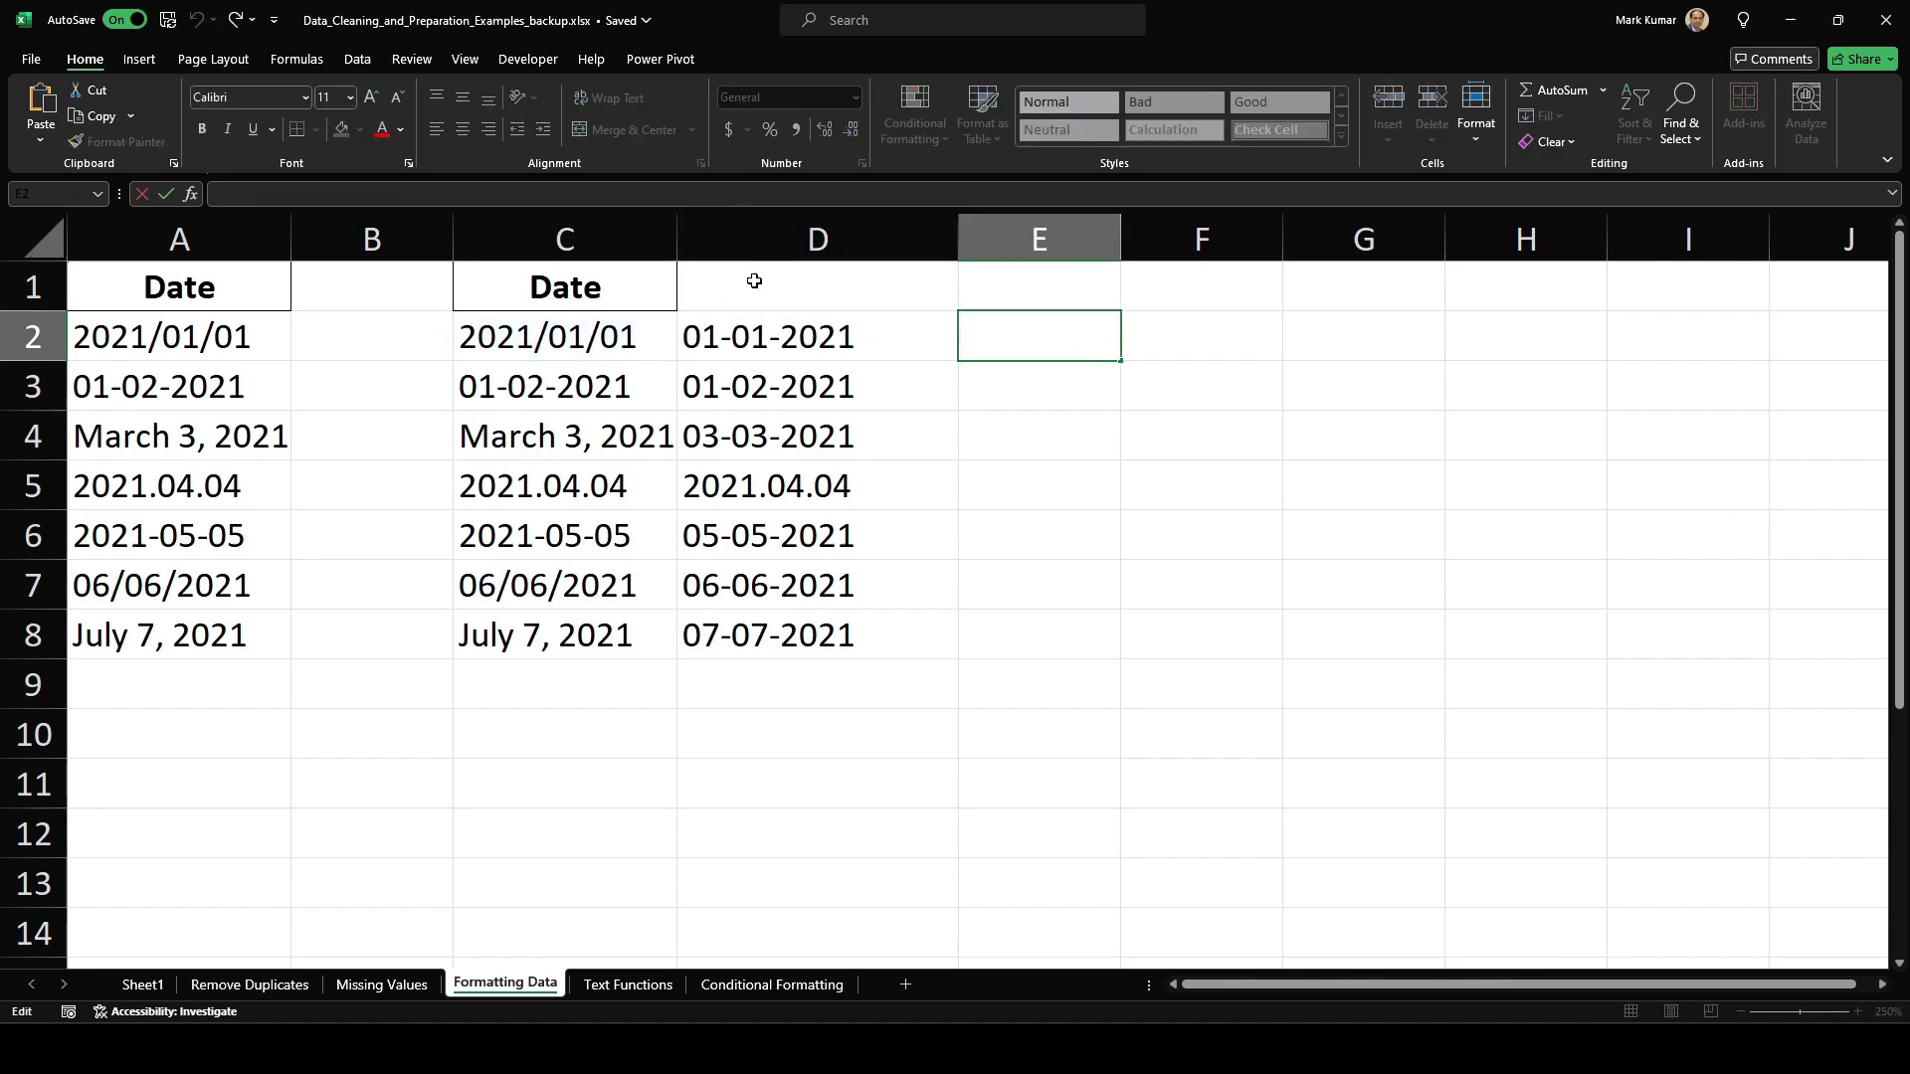
left_click(754, 282)
left_click(723, 192)
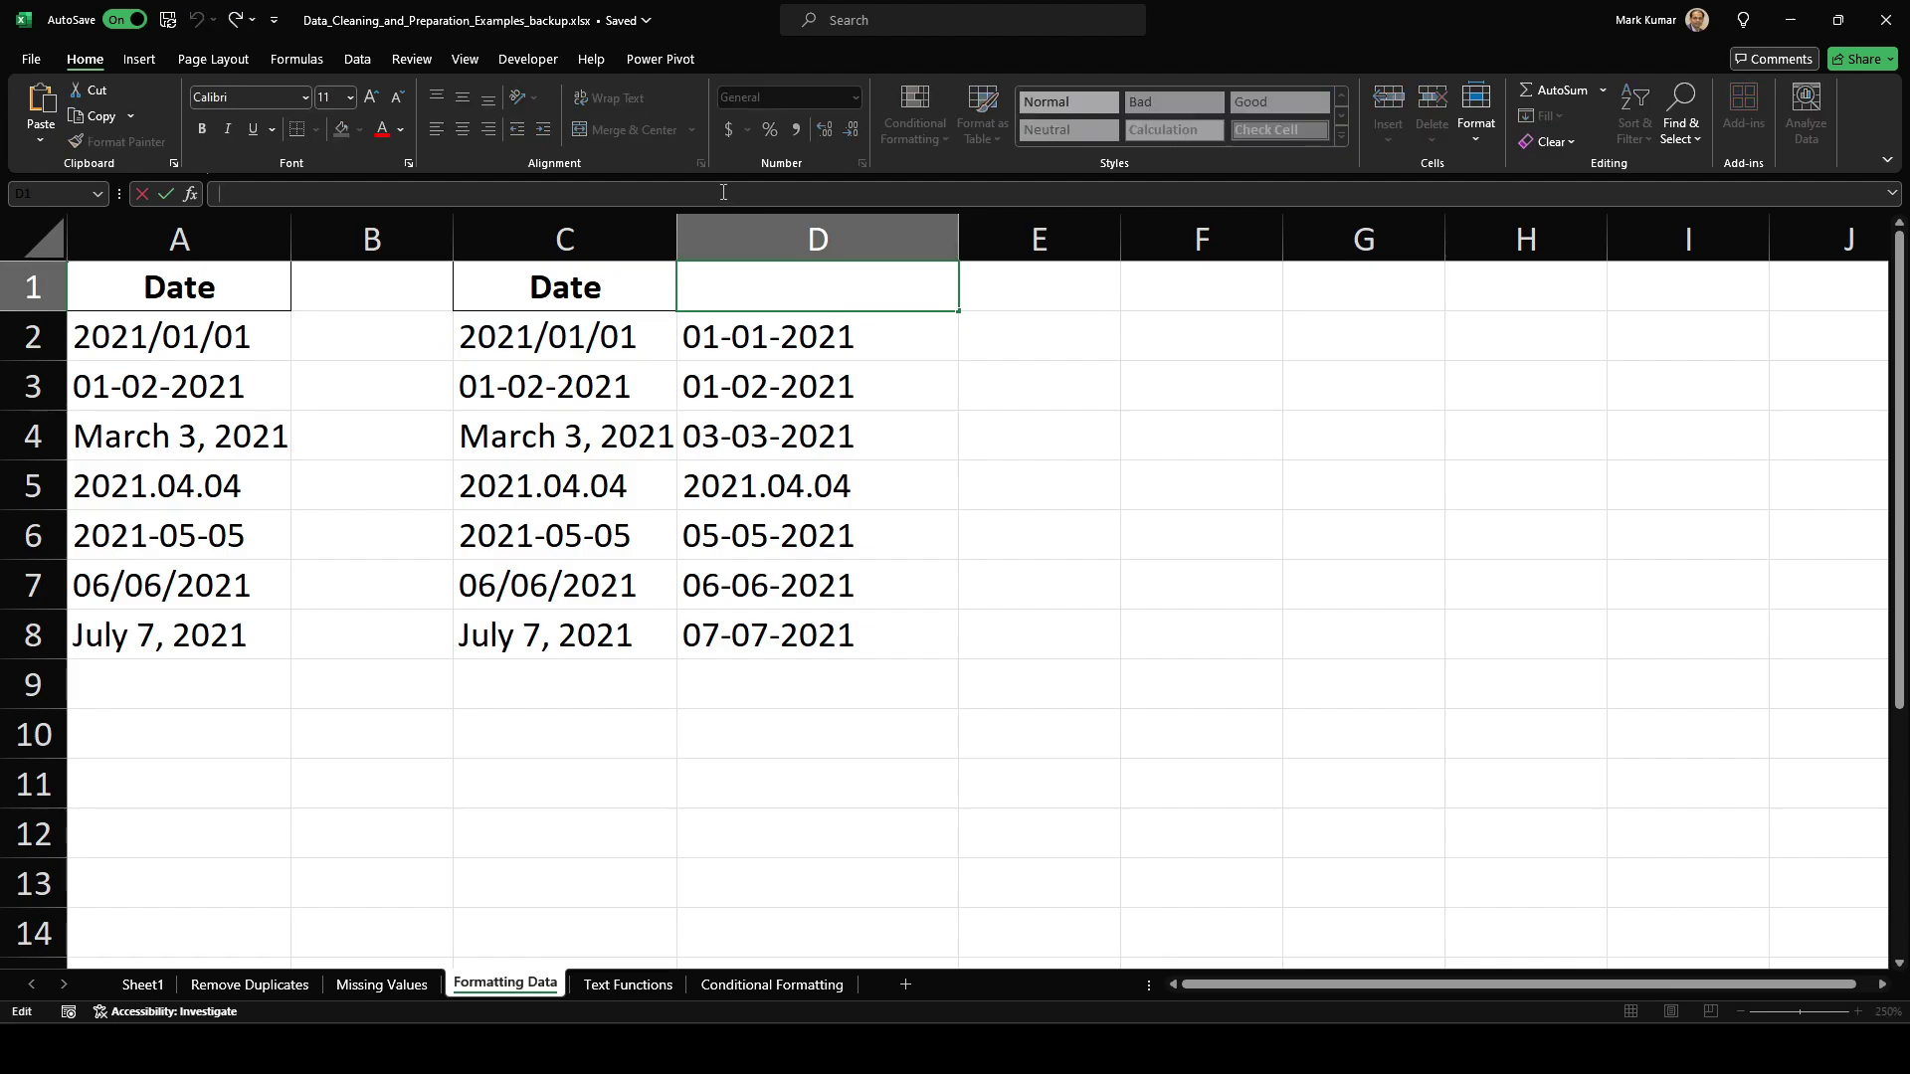
key("ctrl+v")
key("Tab")
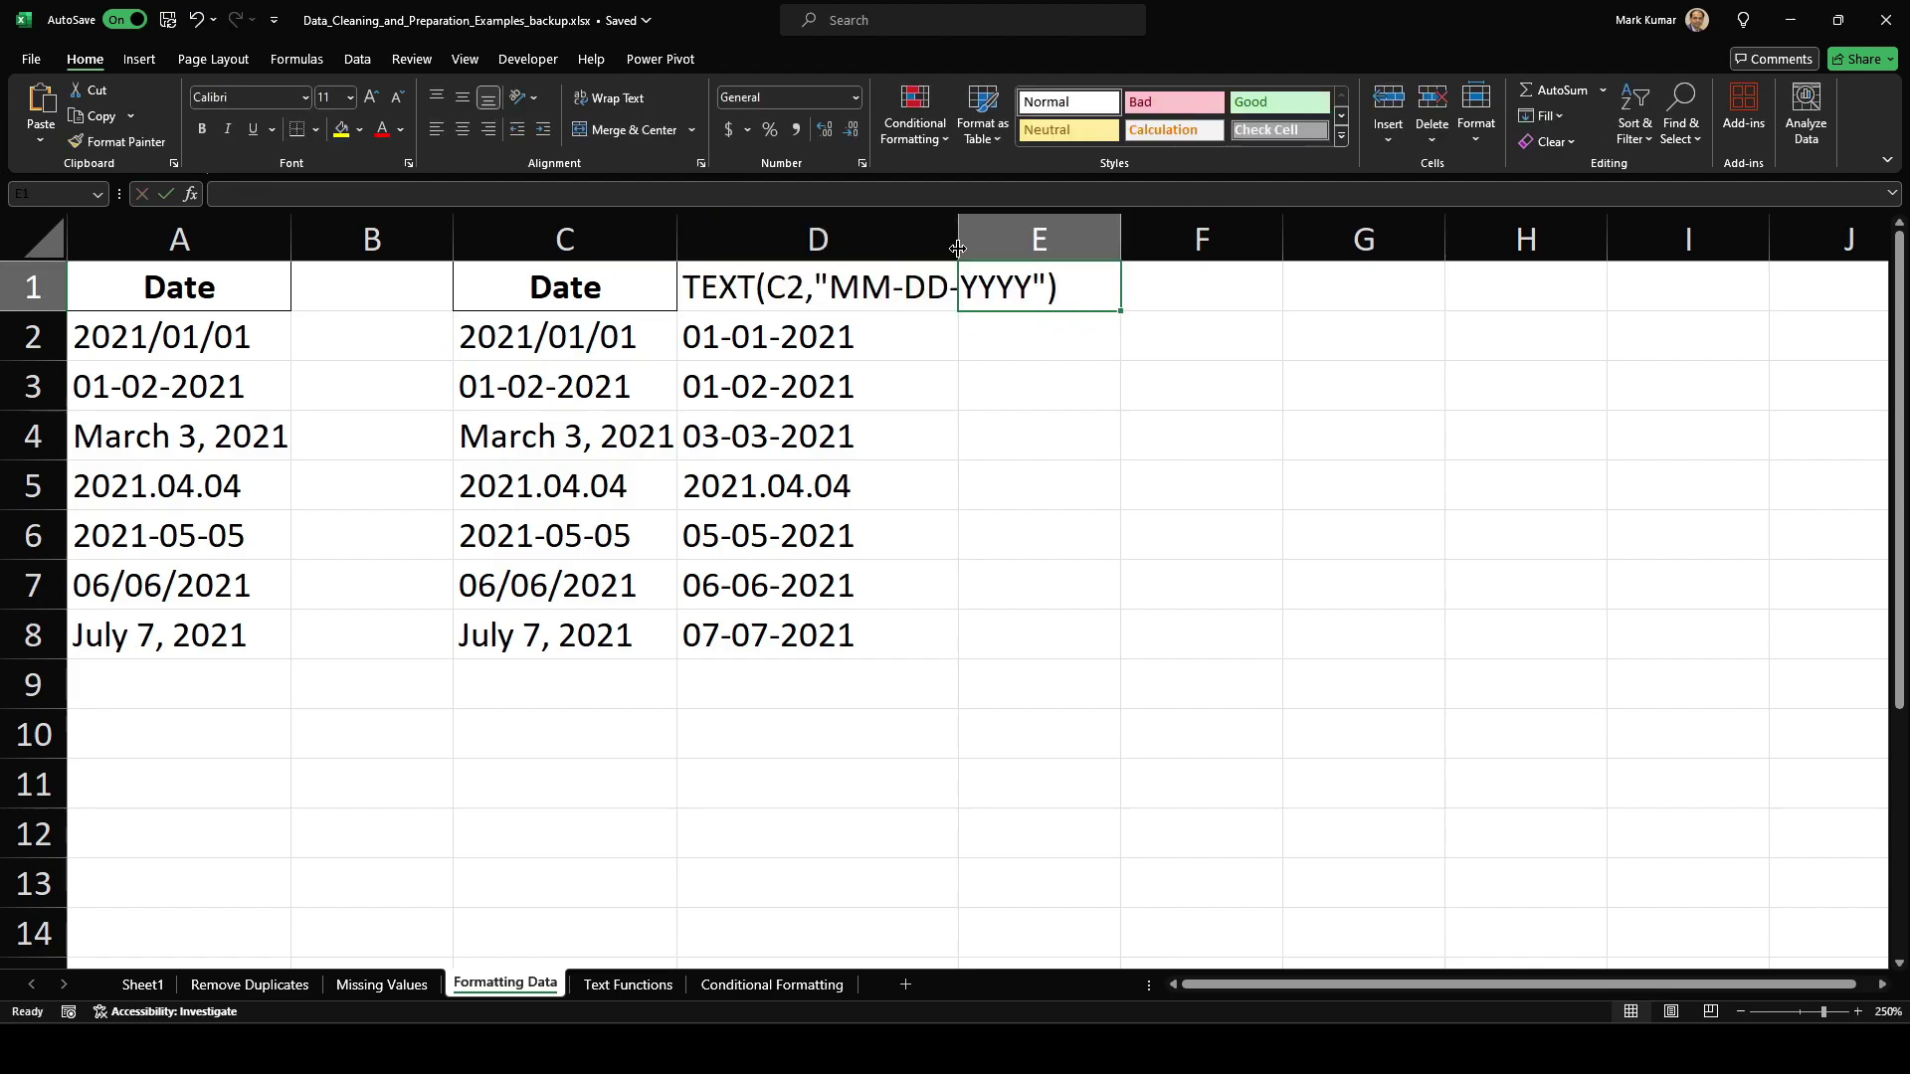
left_click_drag(956, 233, 1077, 233)
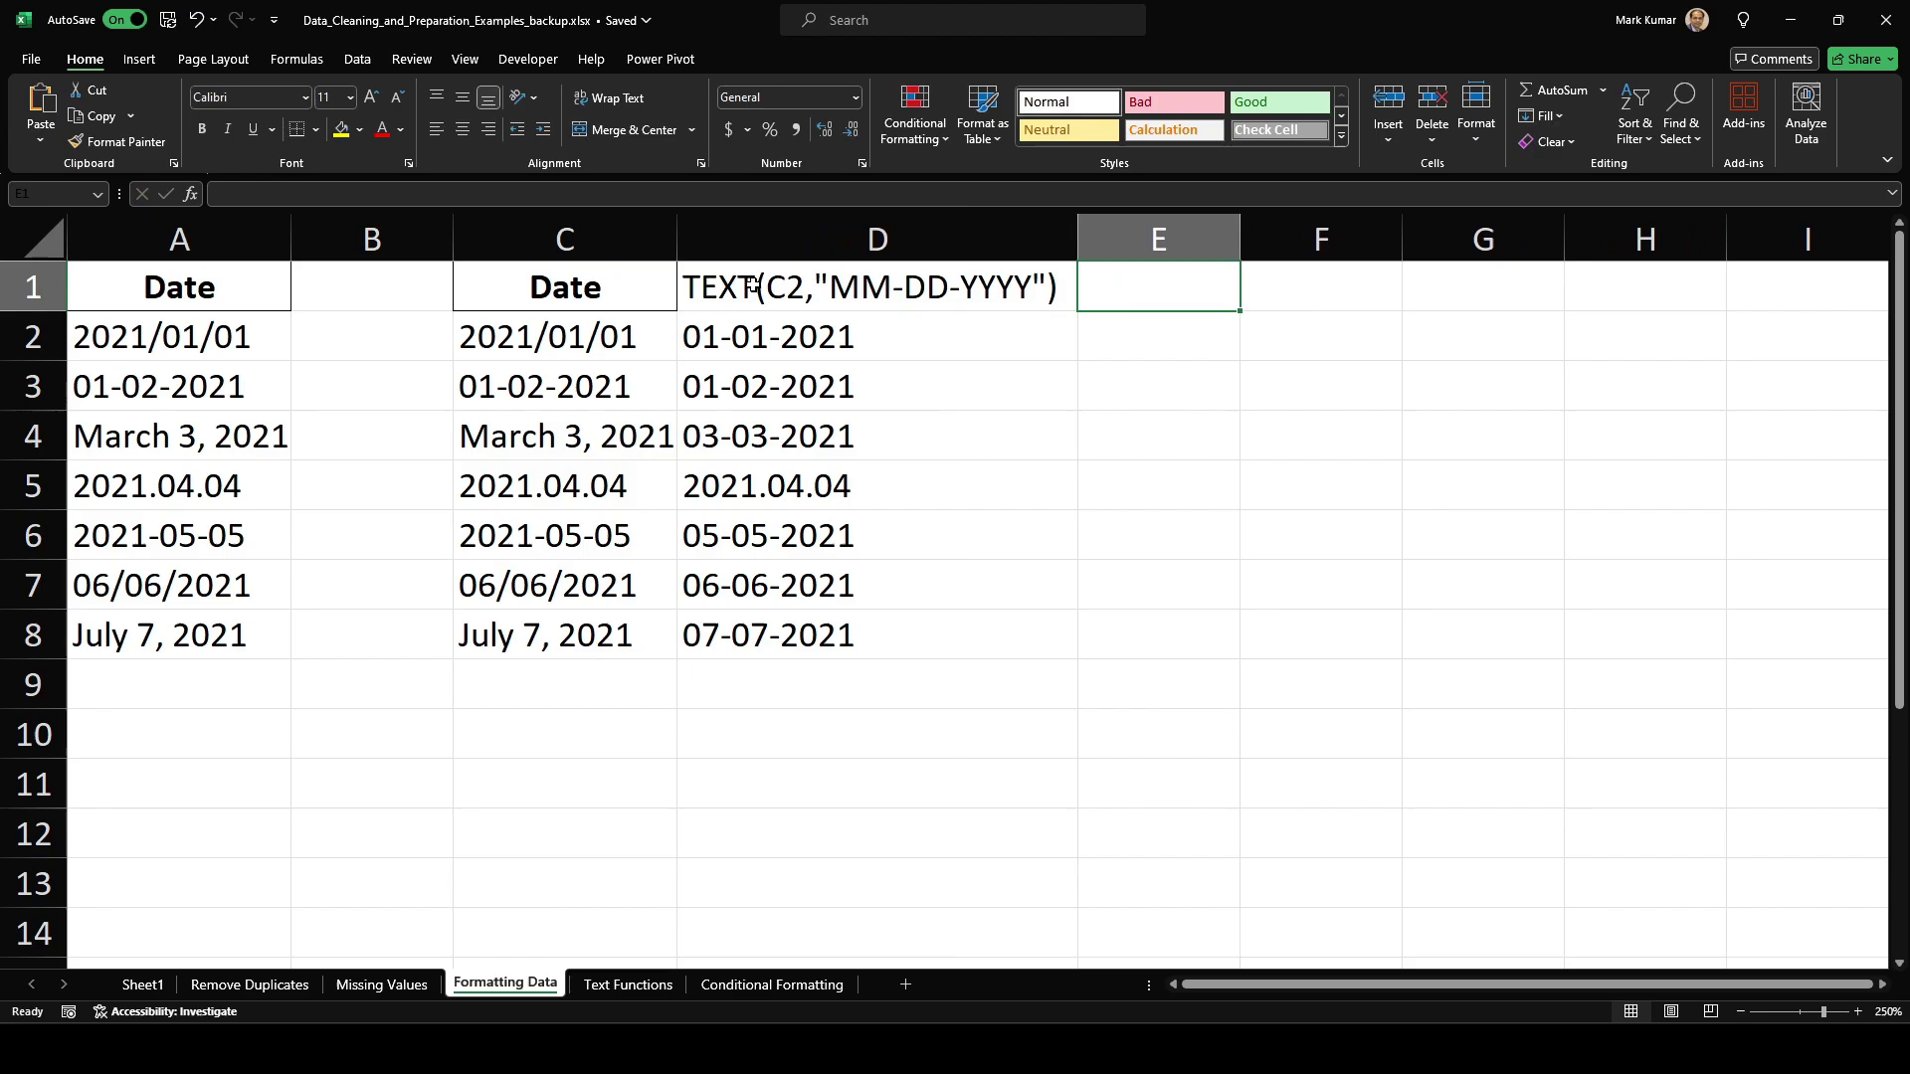
Step: Insert a narrow empty column D, shifting the TEXT results into column E
left_click(720, 281)
left_click(721, 239)
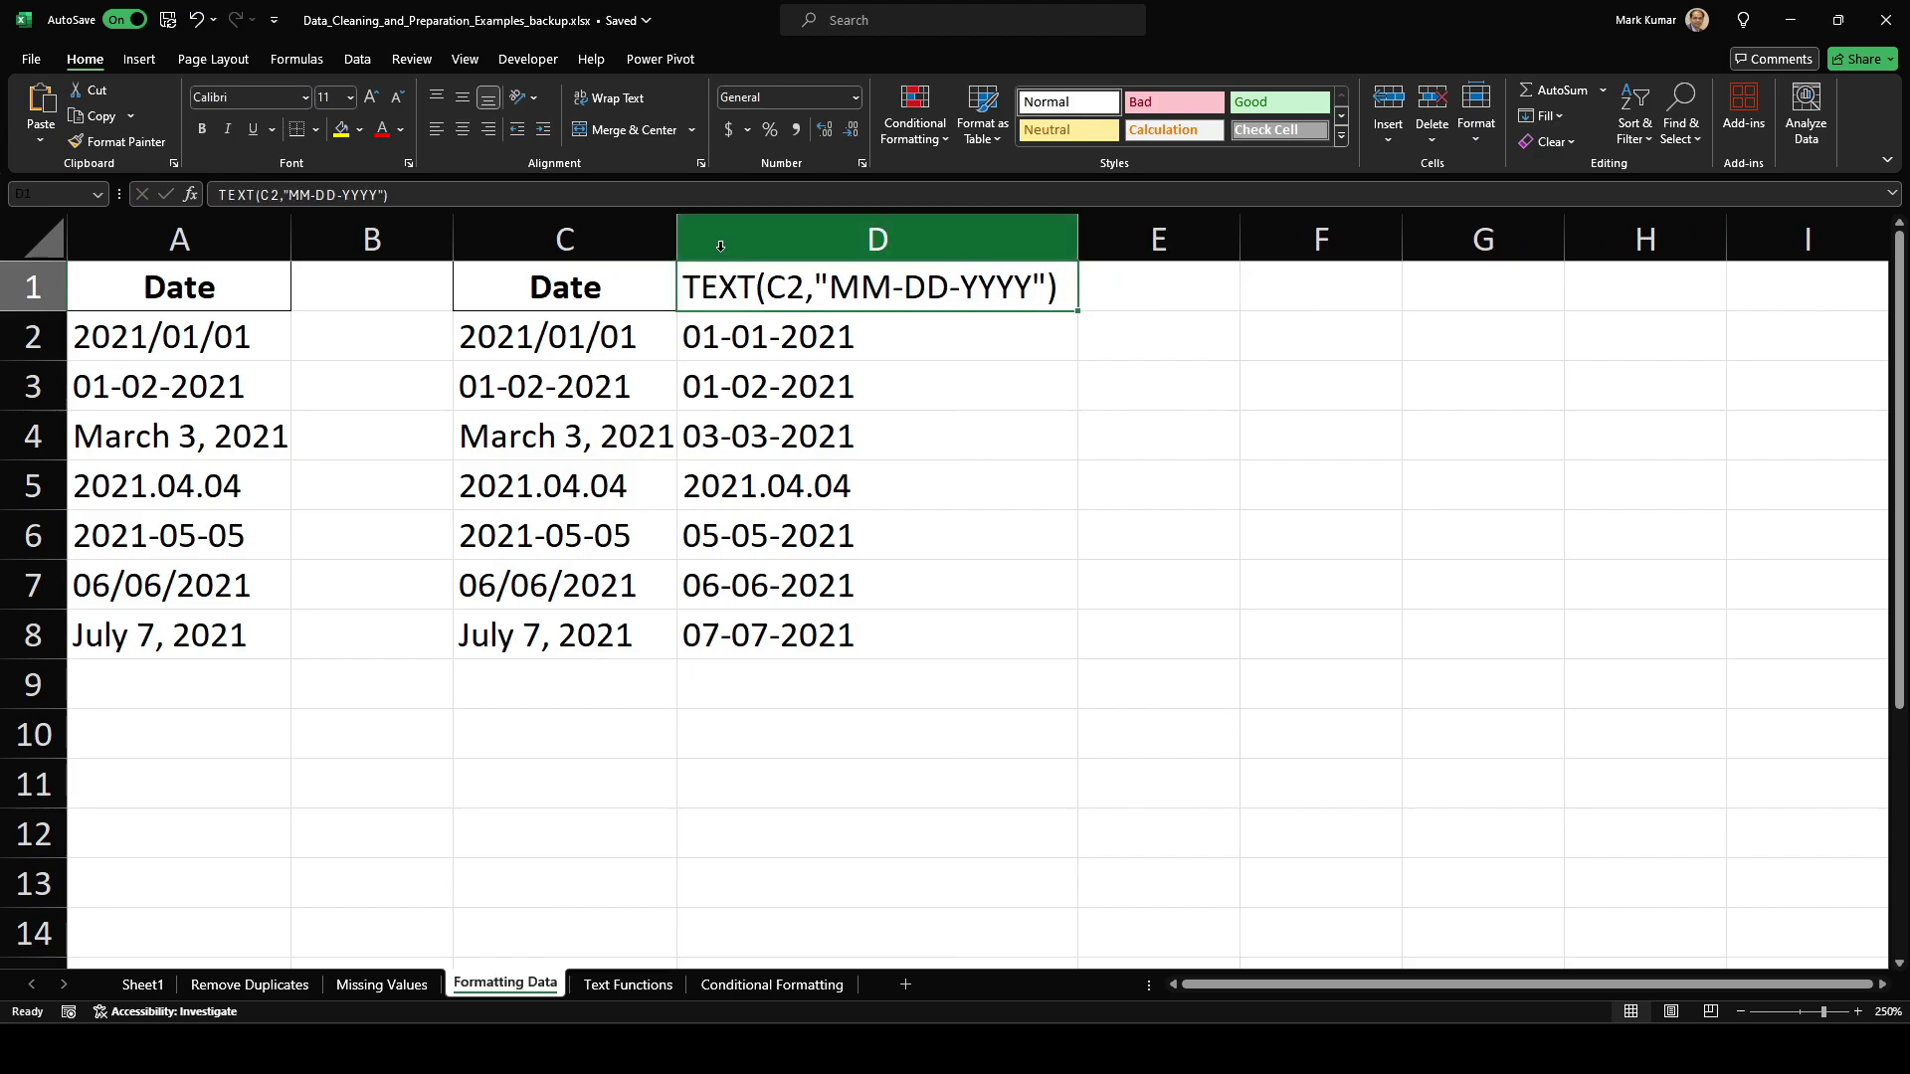
right_click(721, 239)
left_click(778, 437)
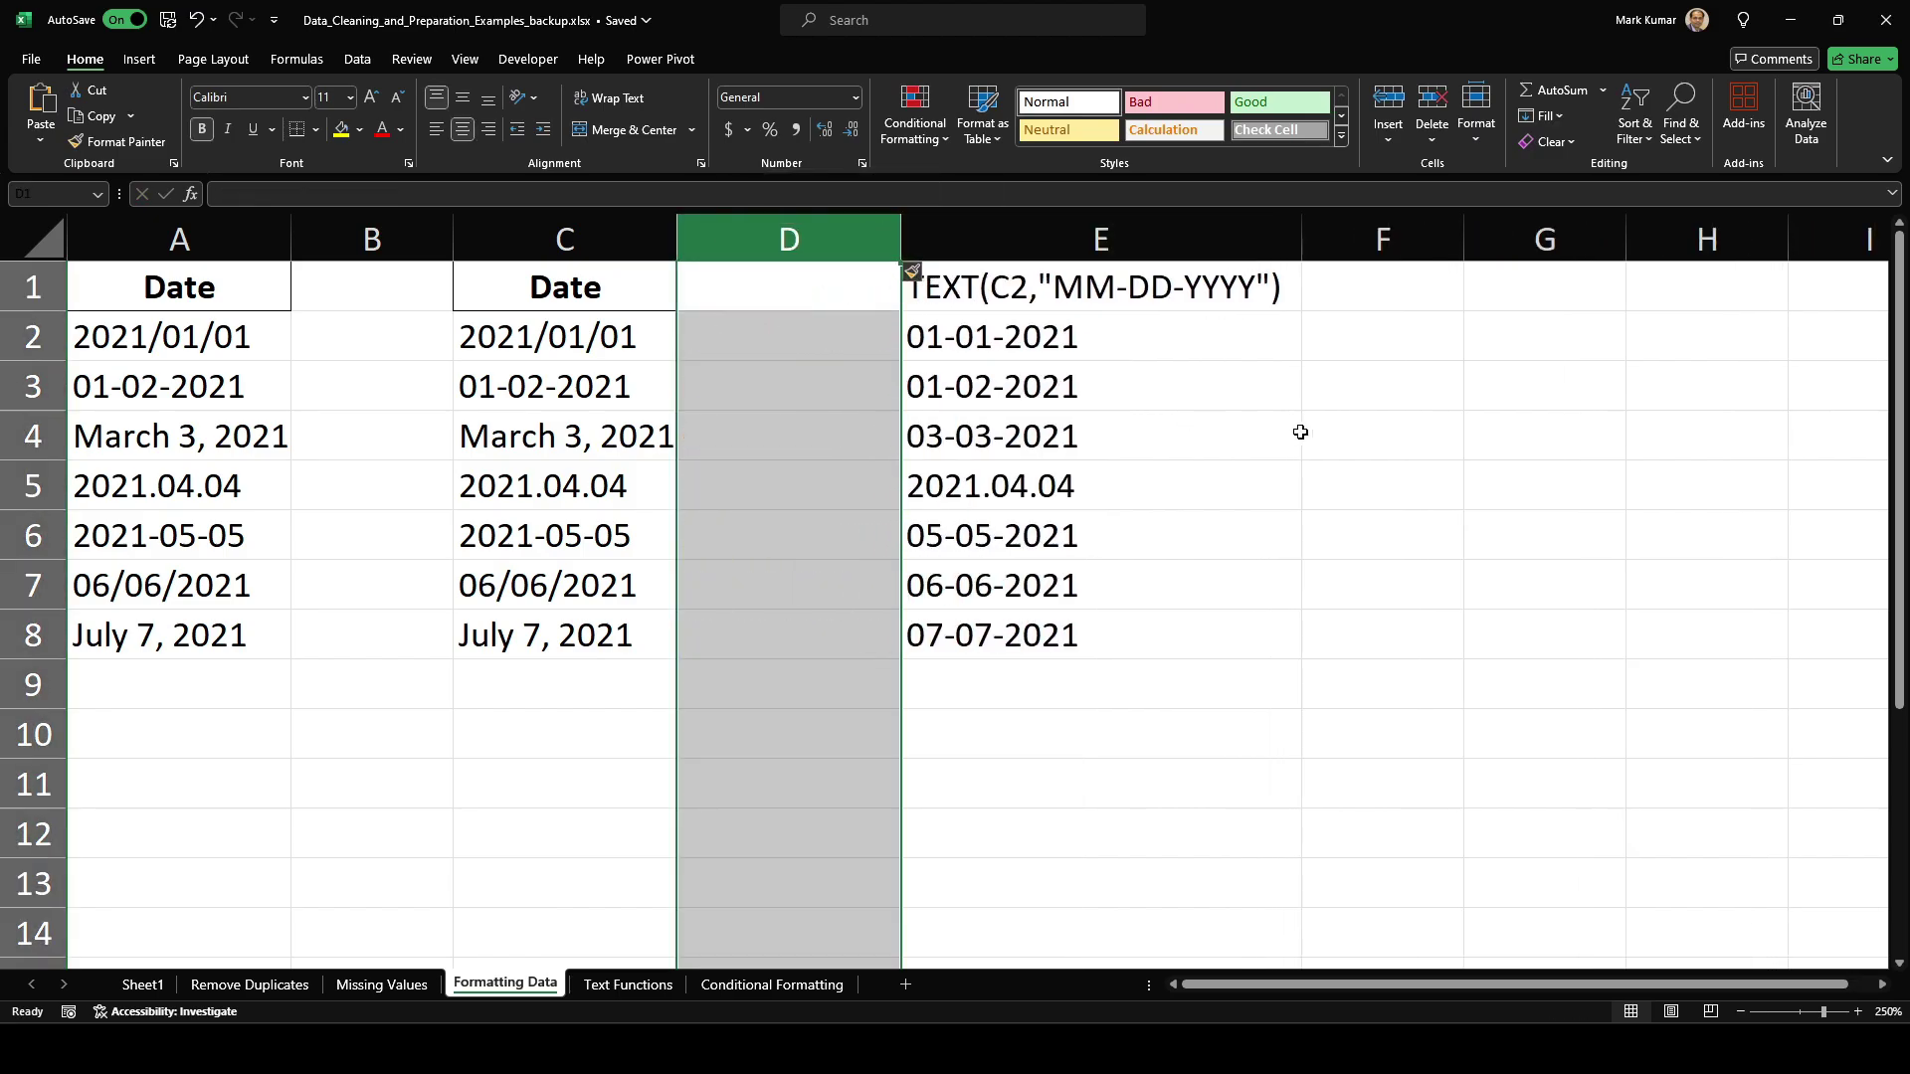
left_click(1373, 438)
left_click_drag(900, 229, 751, 229)
left_click(1331, 465)
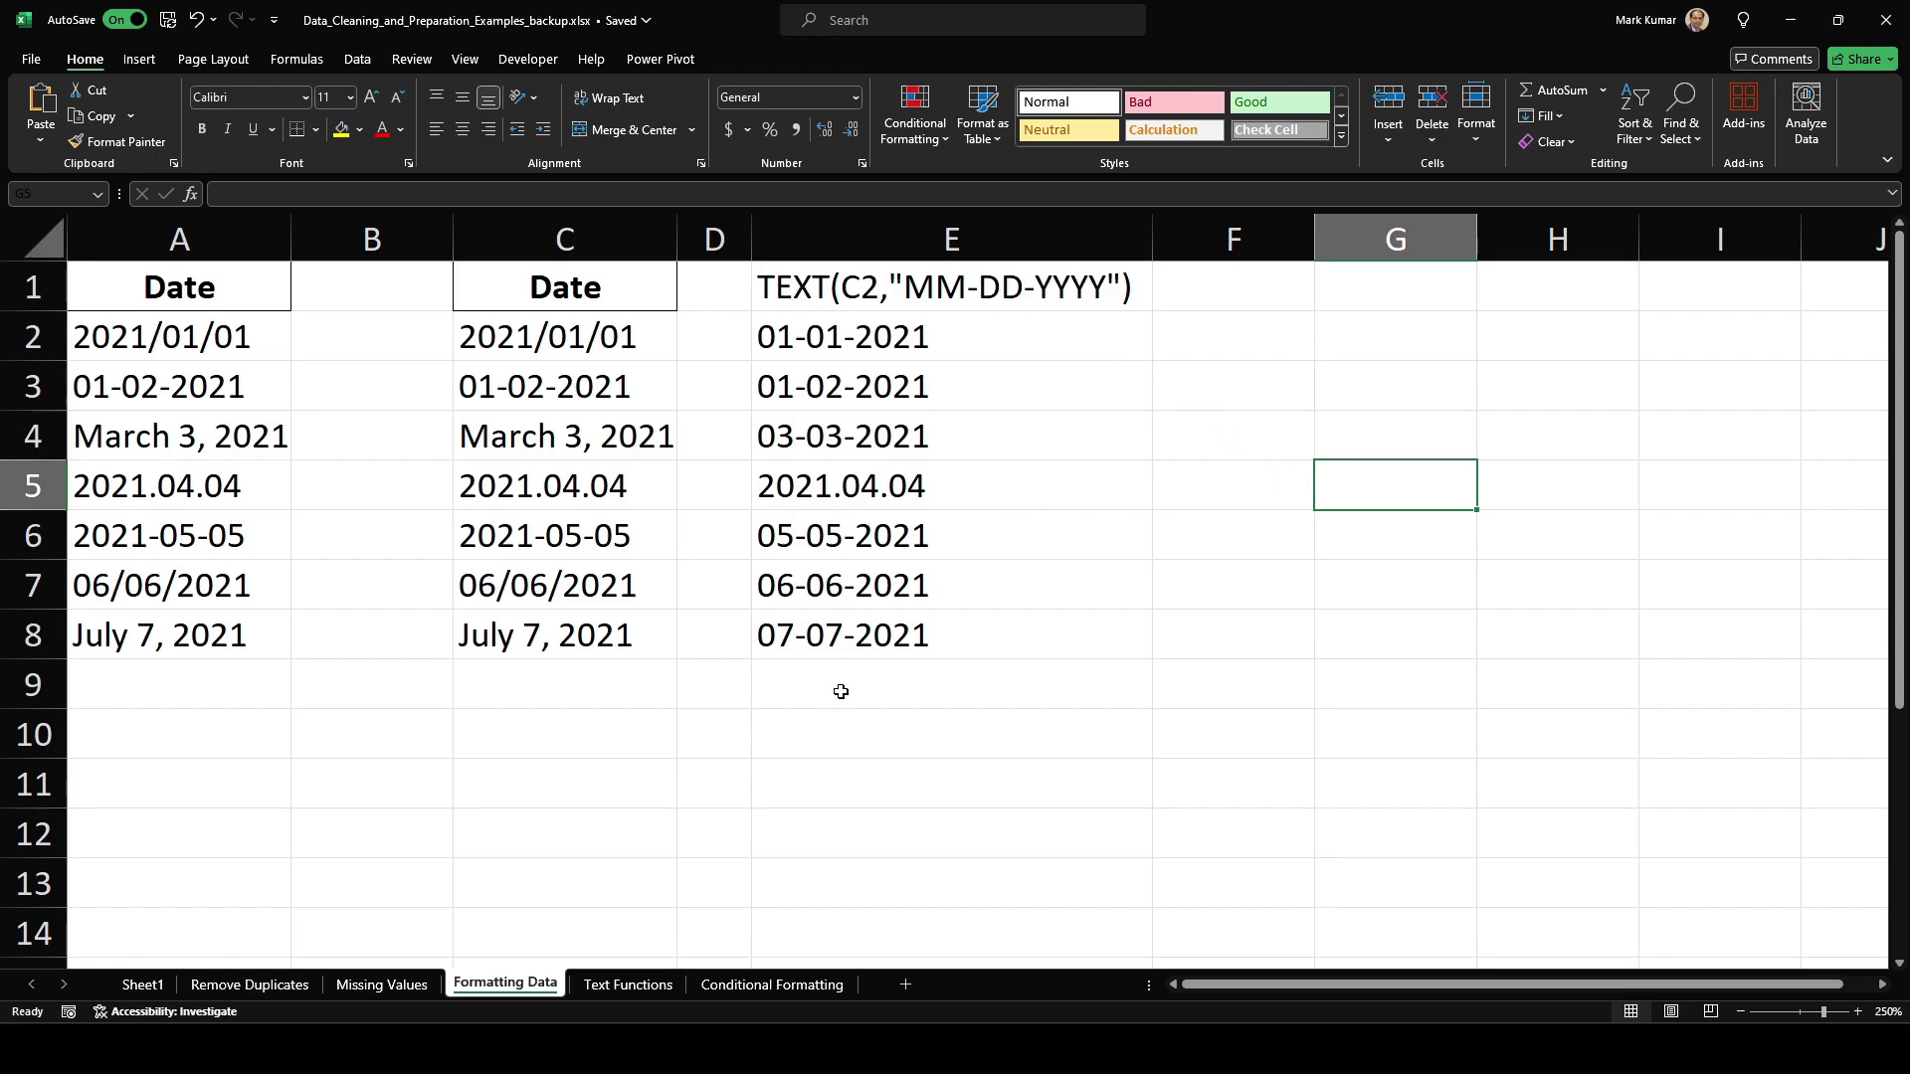
left_click(993, 497)
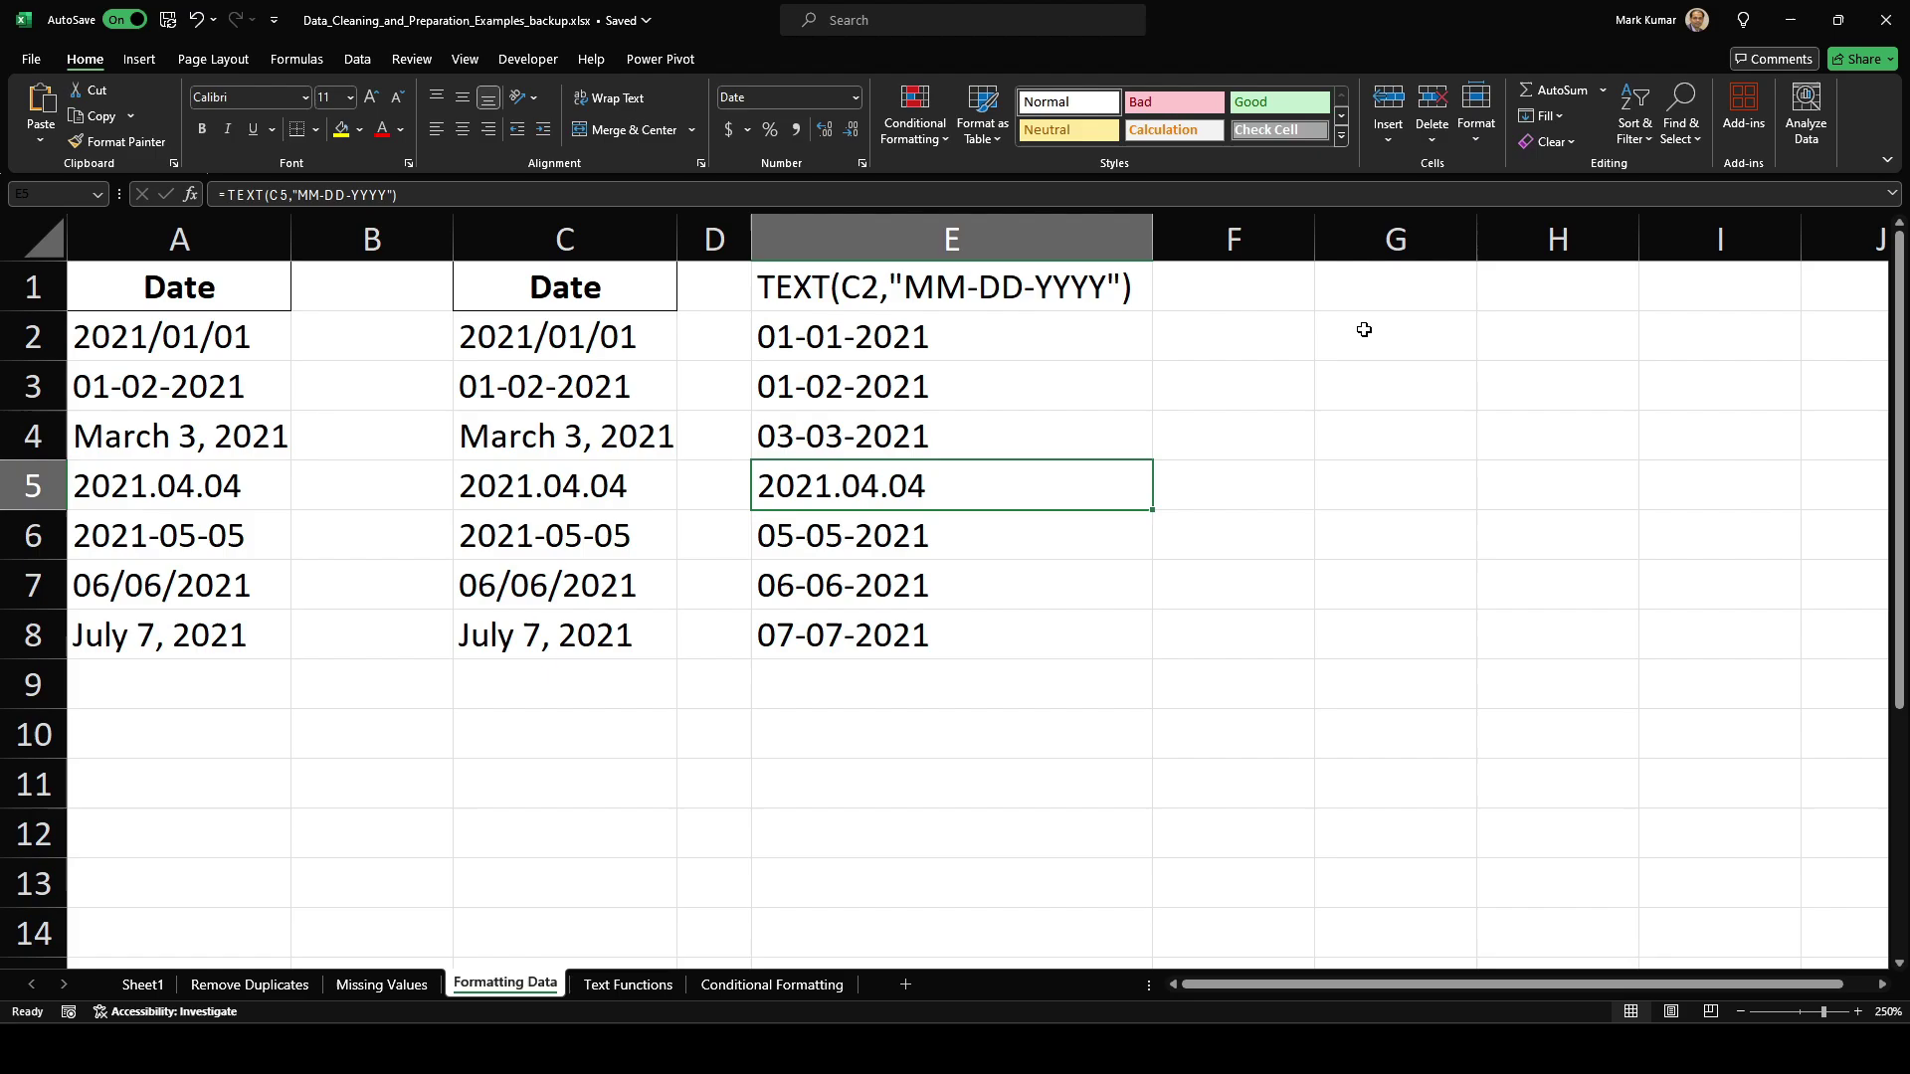
Step: Enter =VALUE(C2) in G2, returning the serial number 44197
left_click(1364, 329)
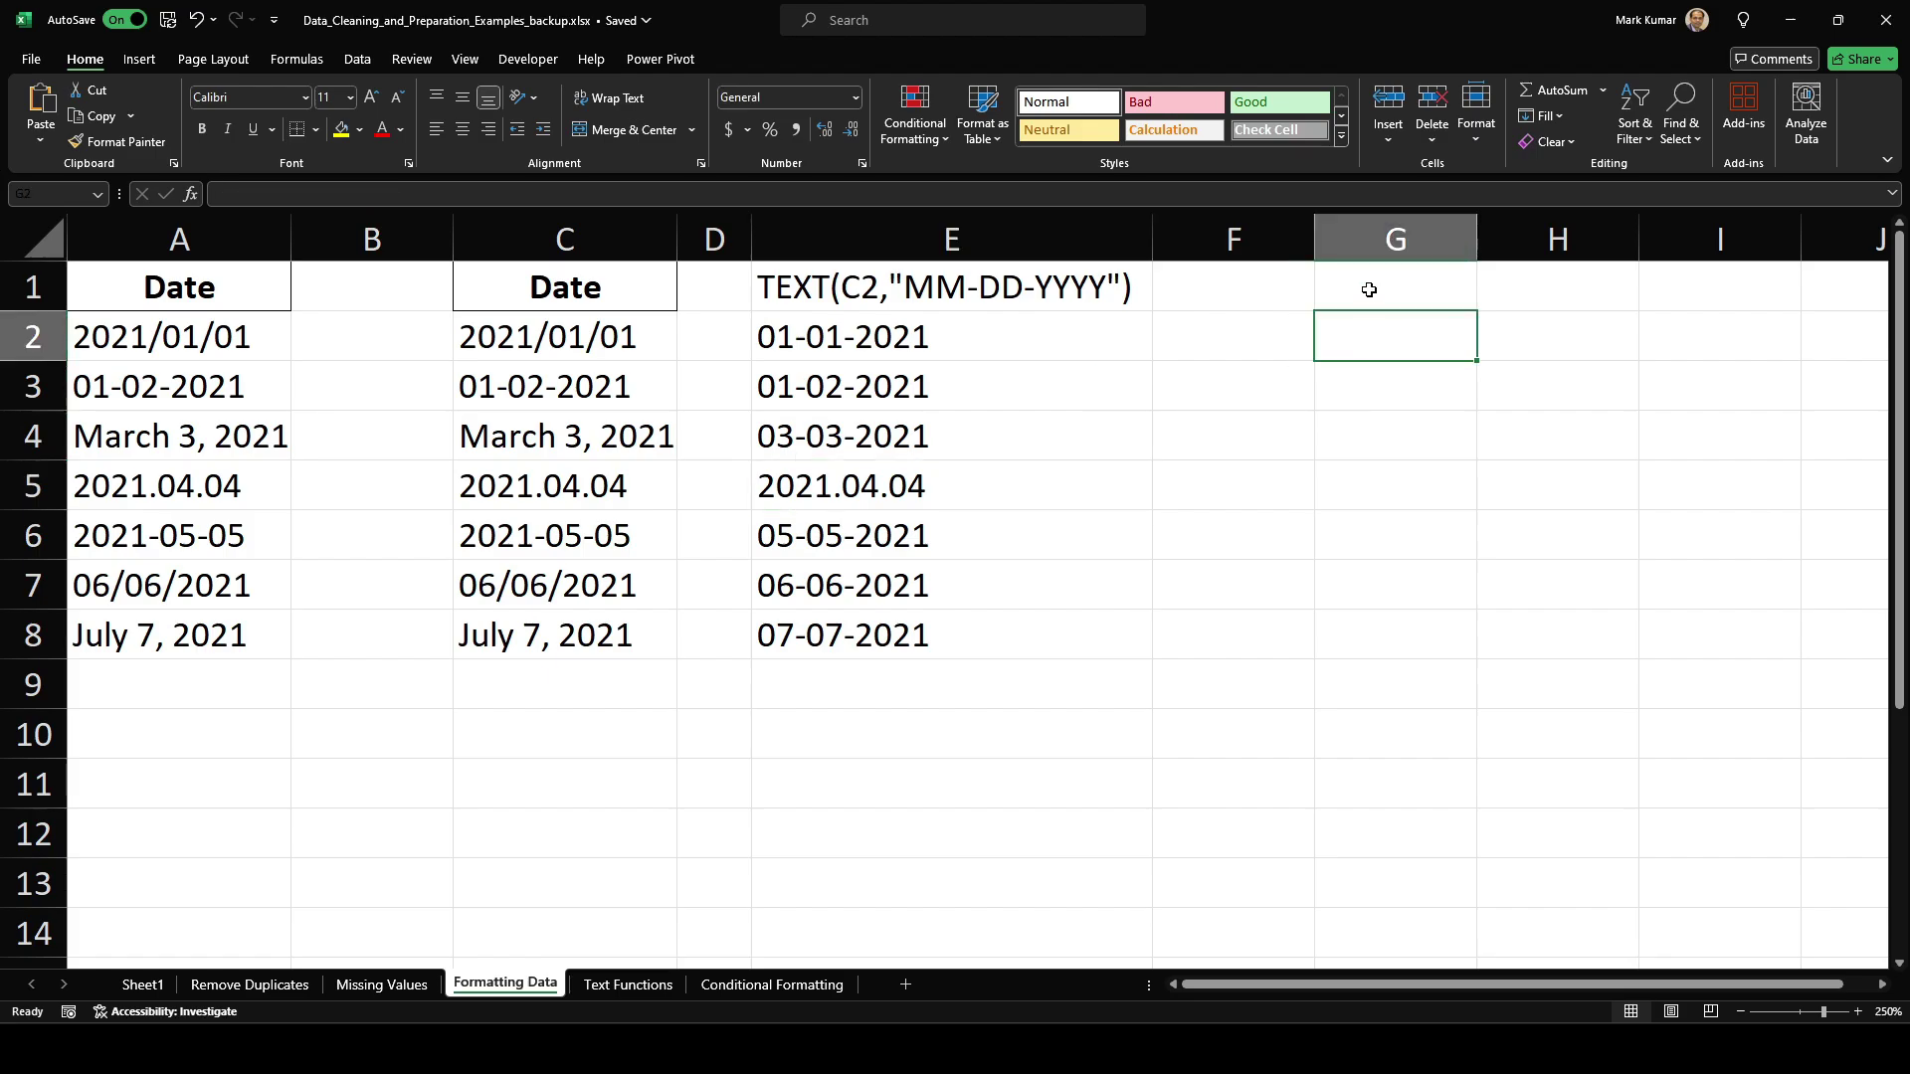
type("=")
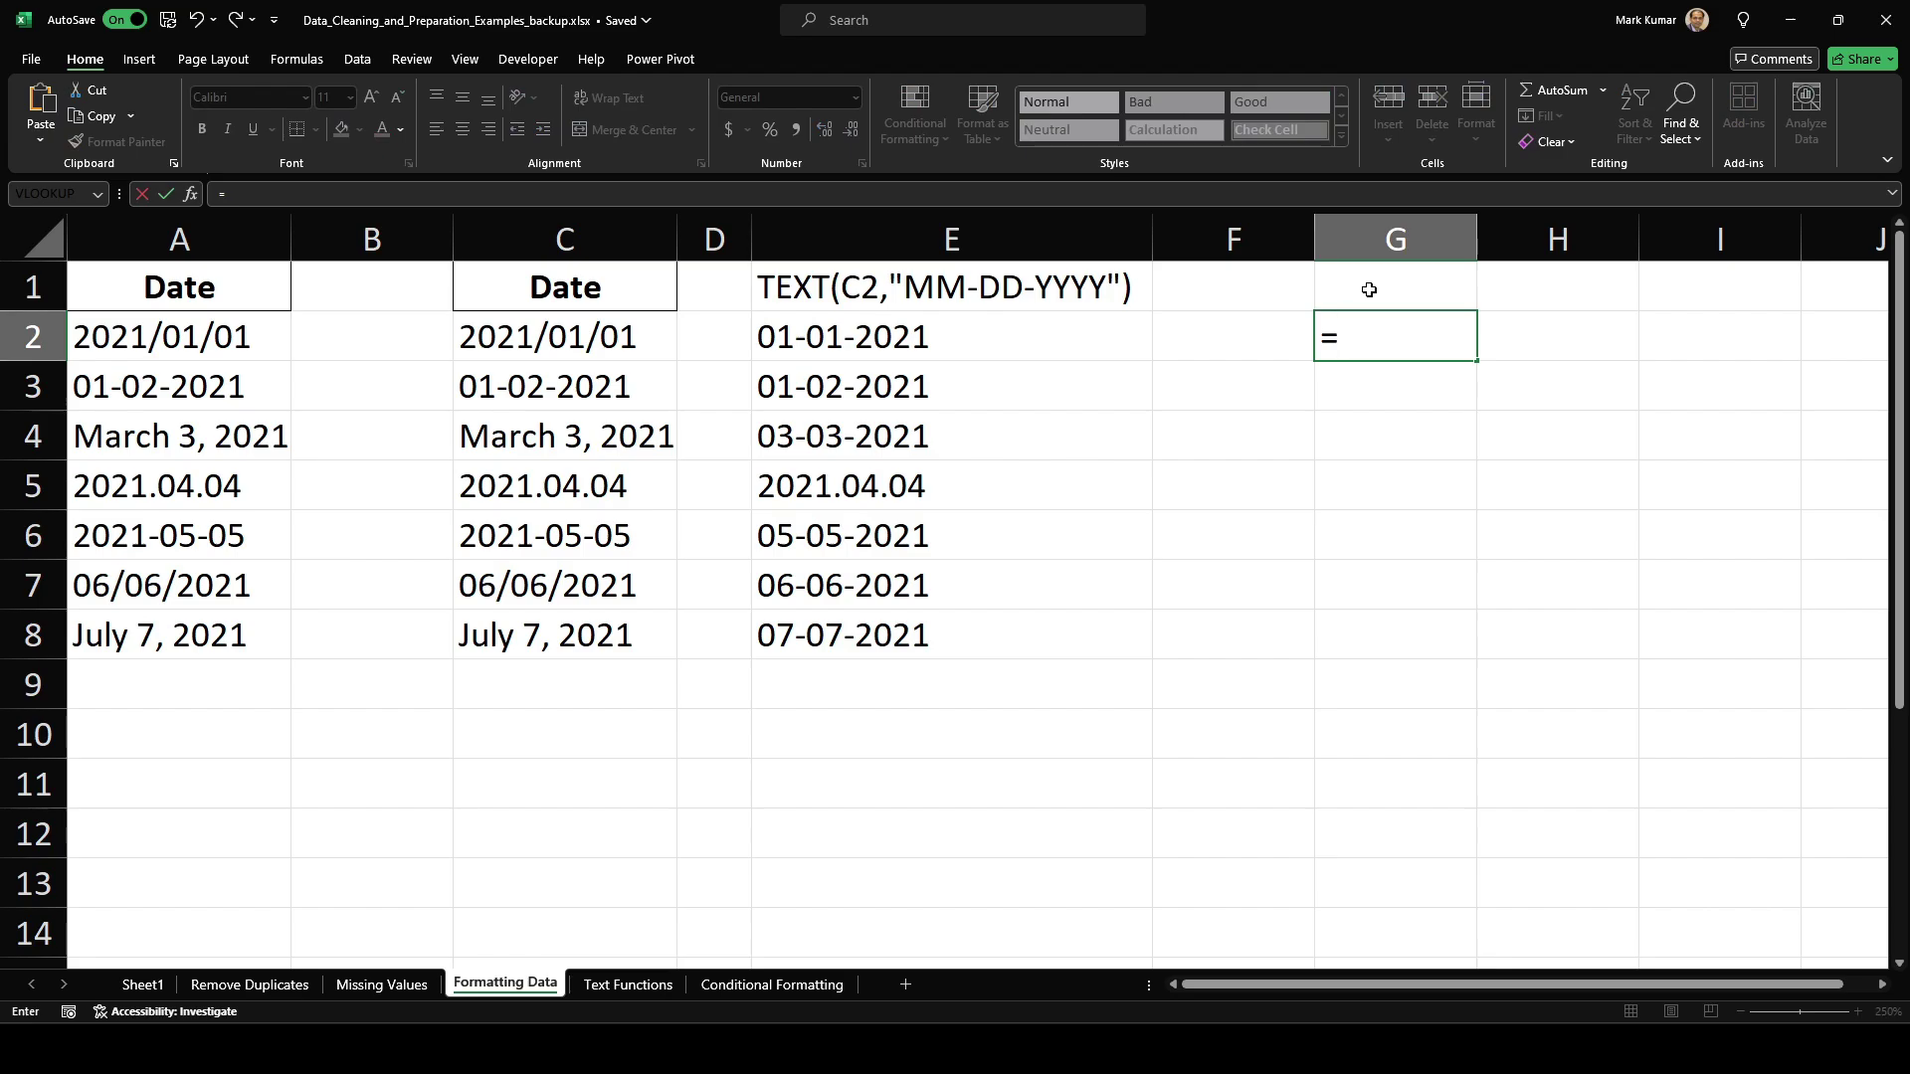
type("v")
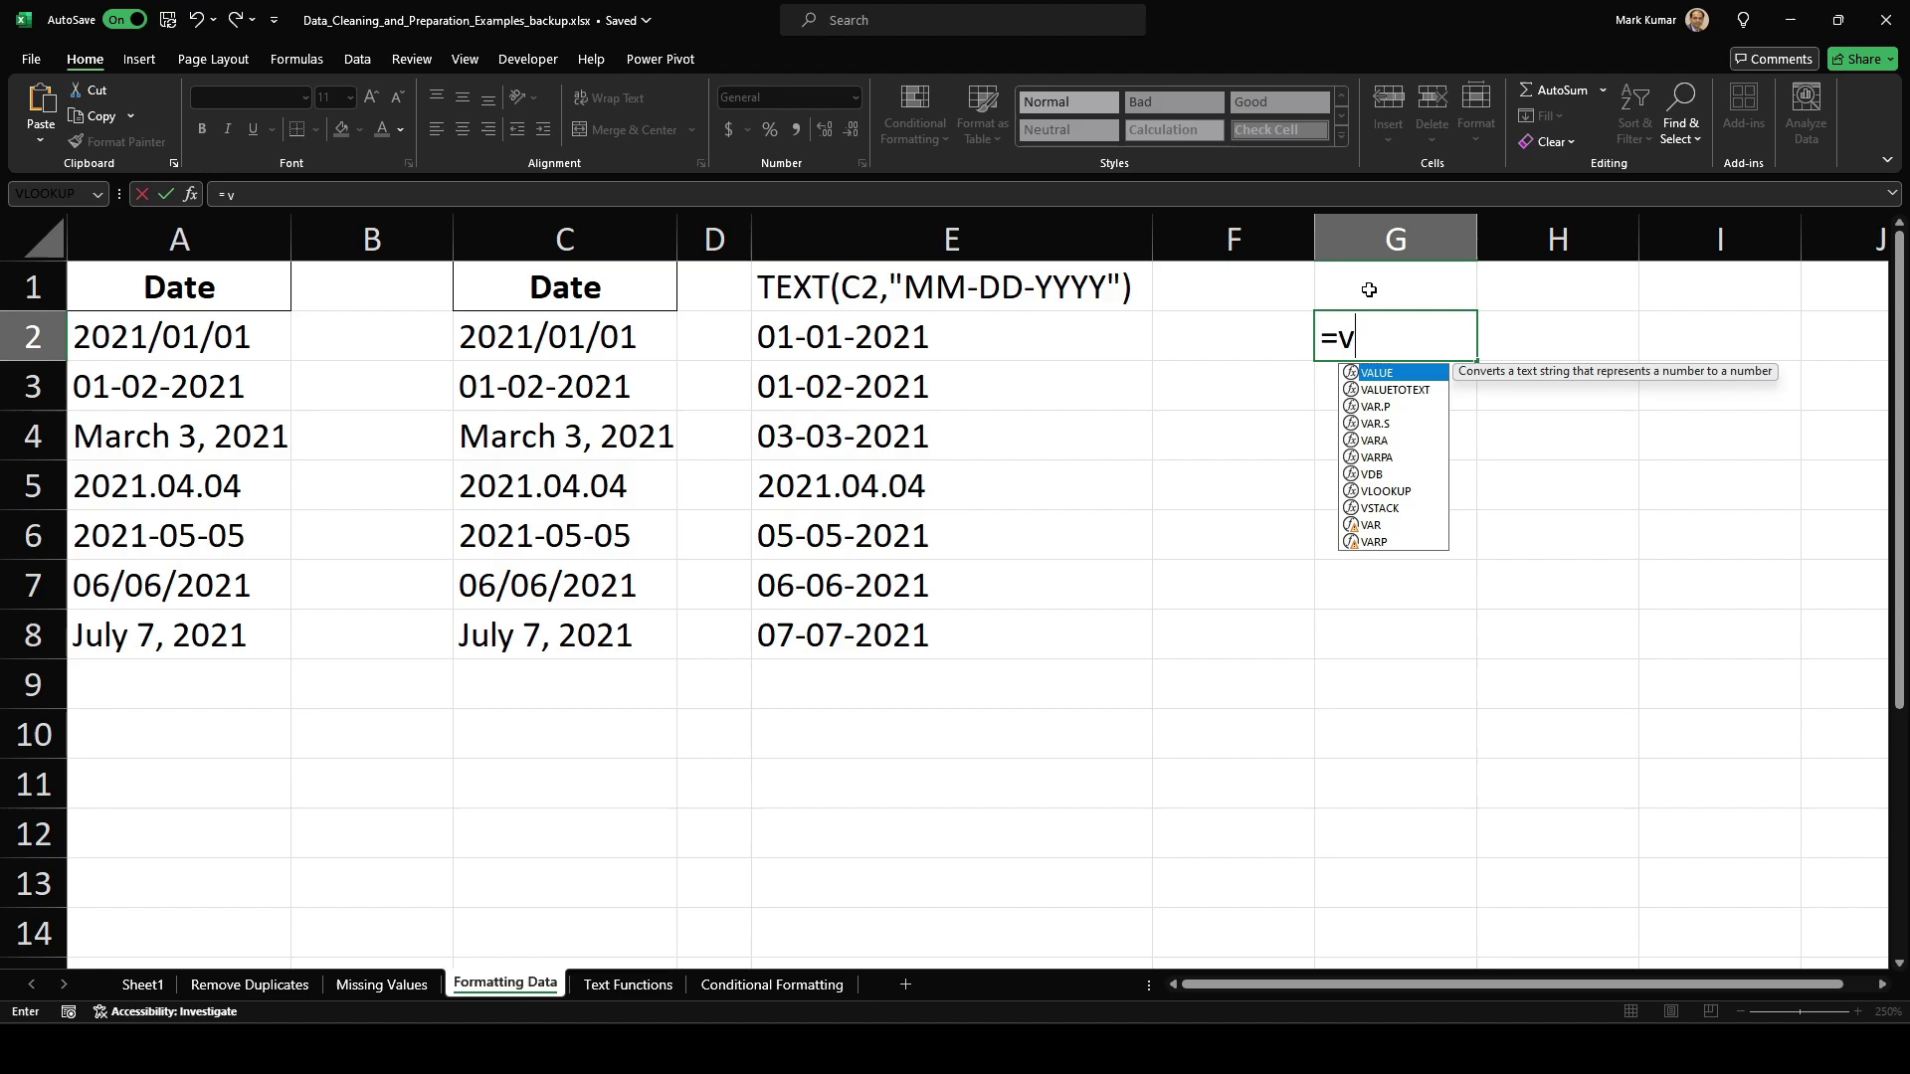
key("Tab")
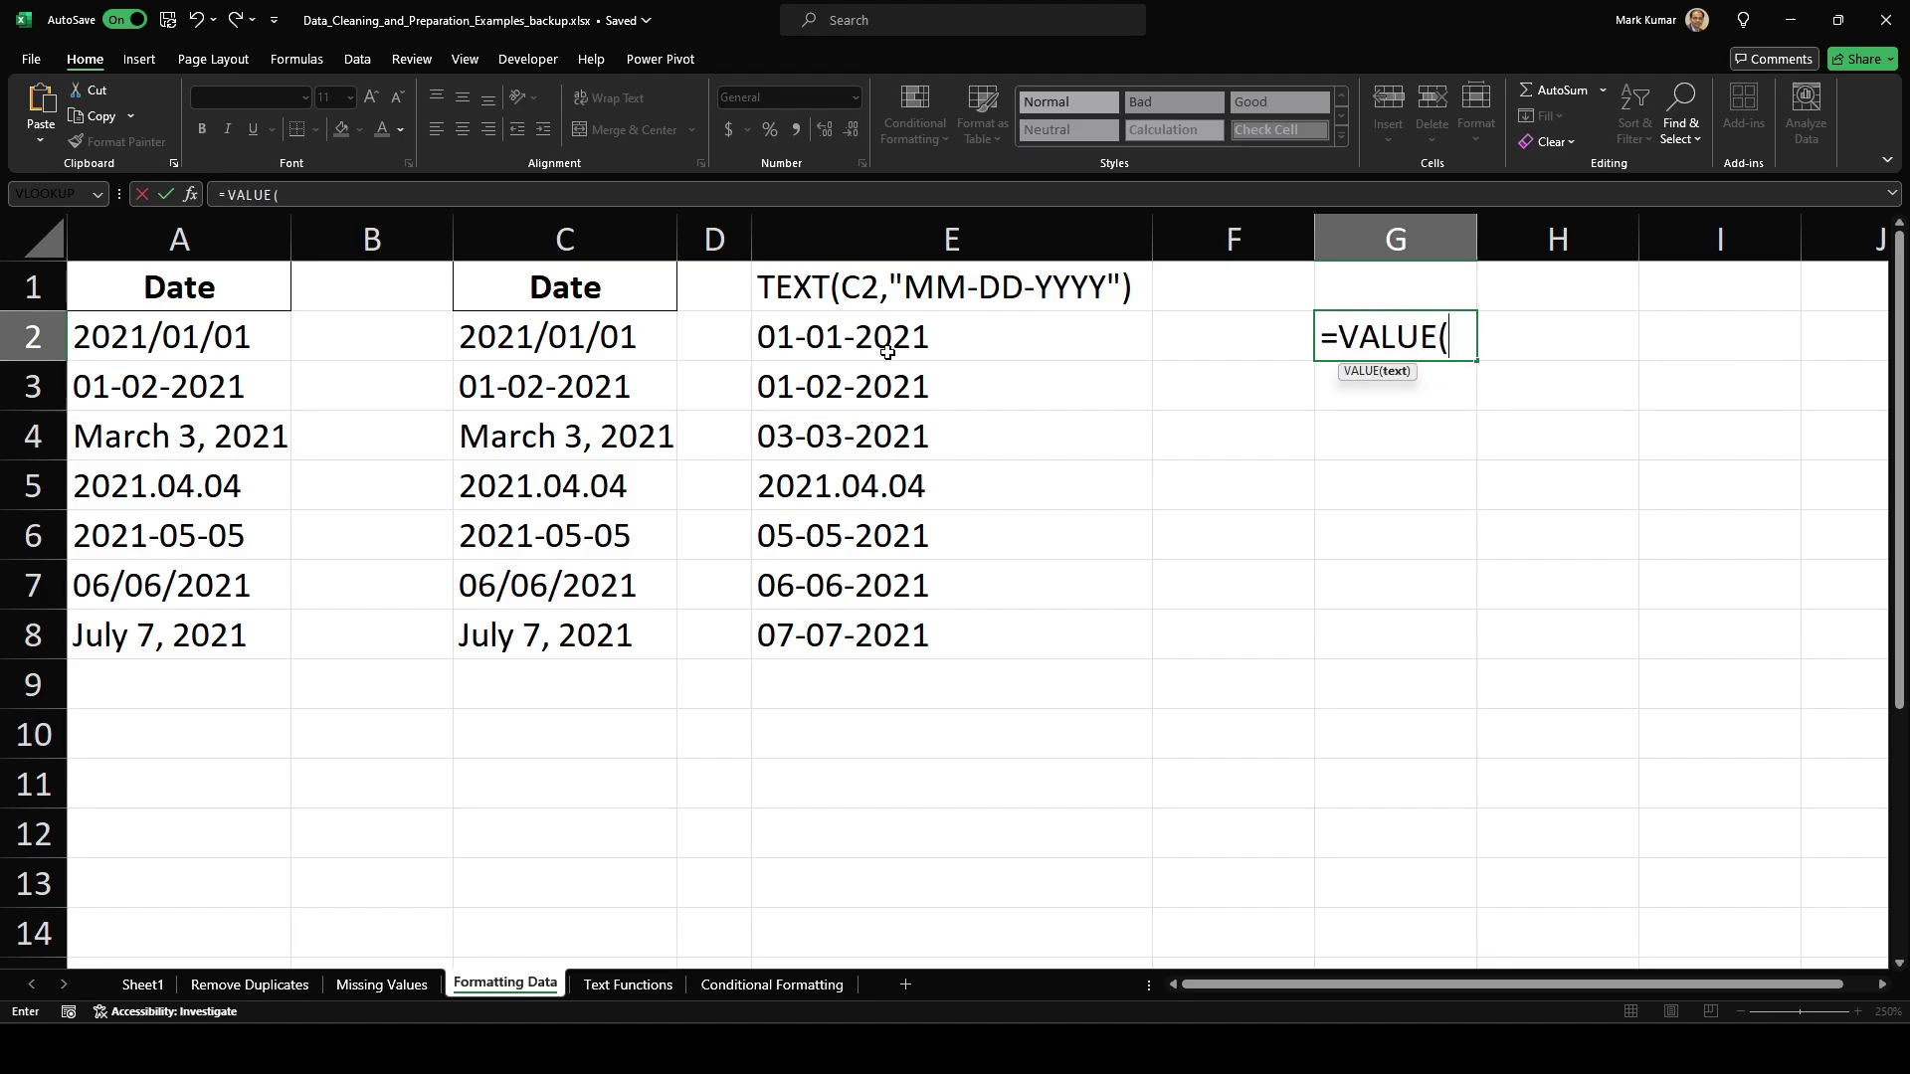
left_click(535, 343)
type(")")
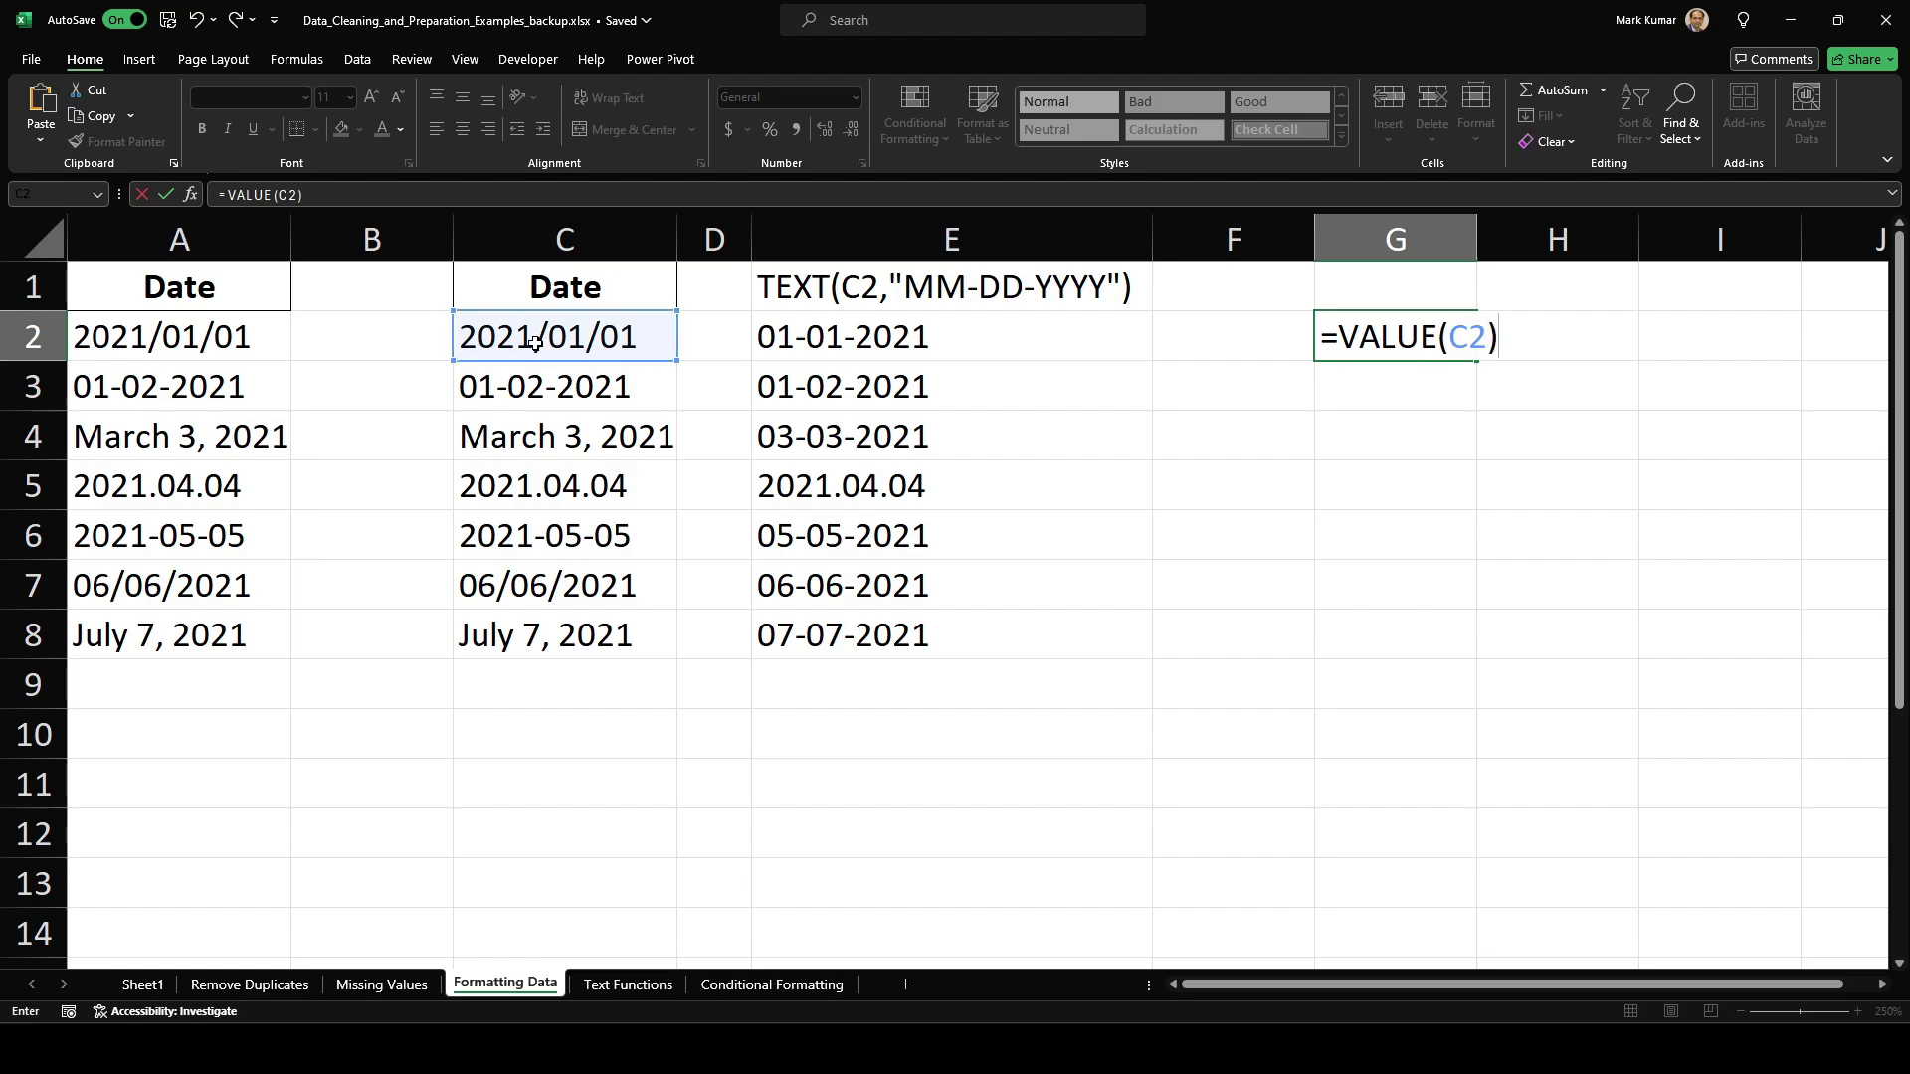
key("Return")
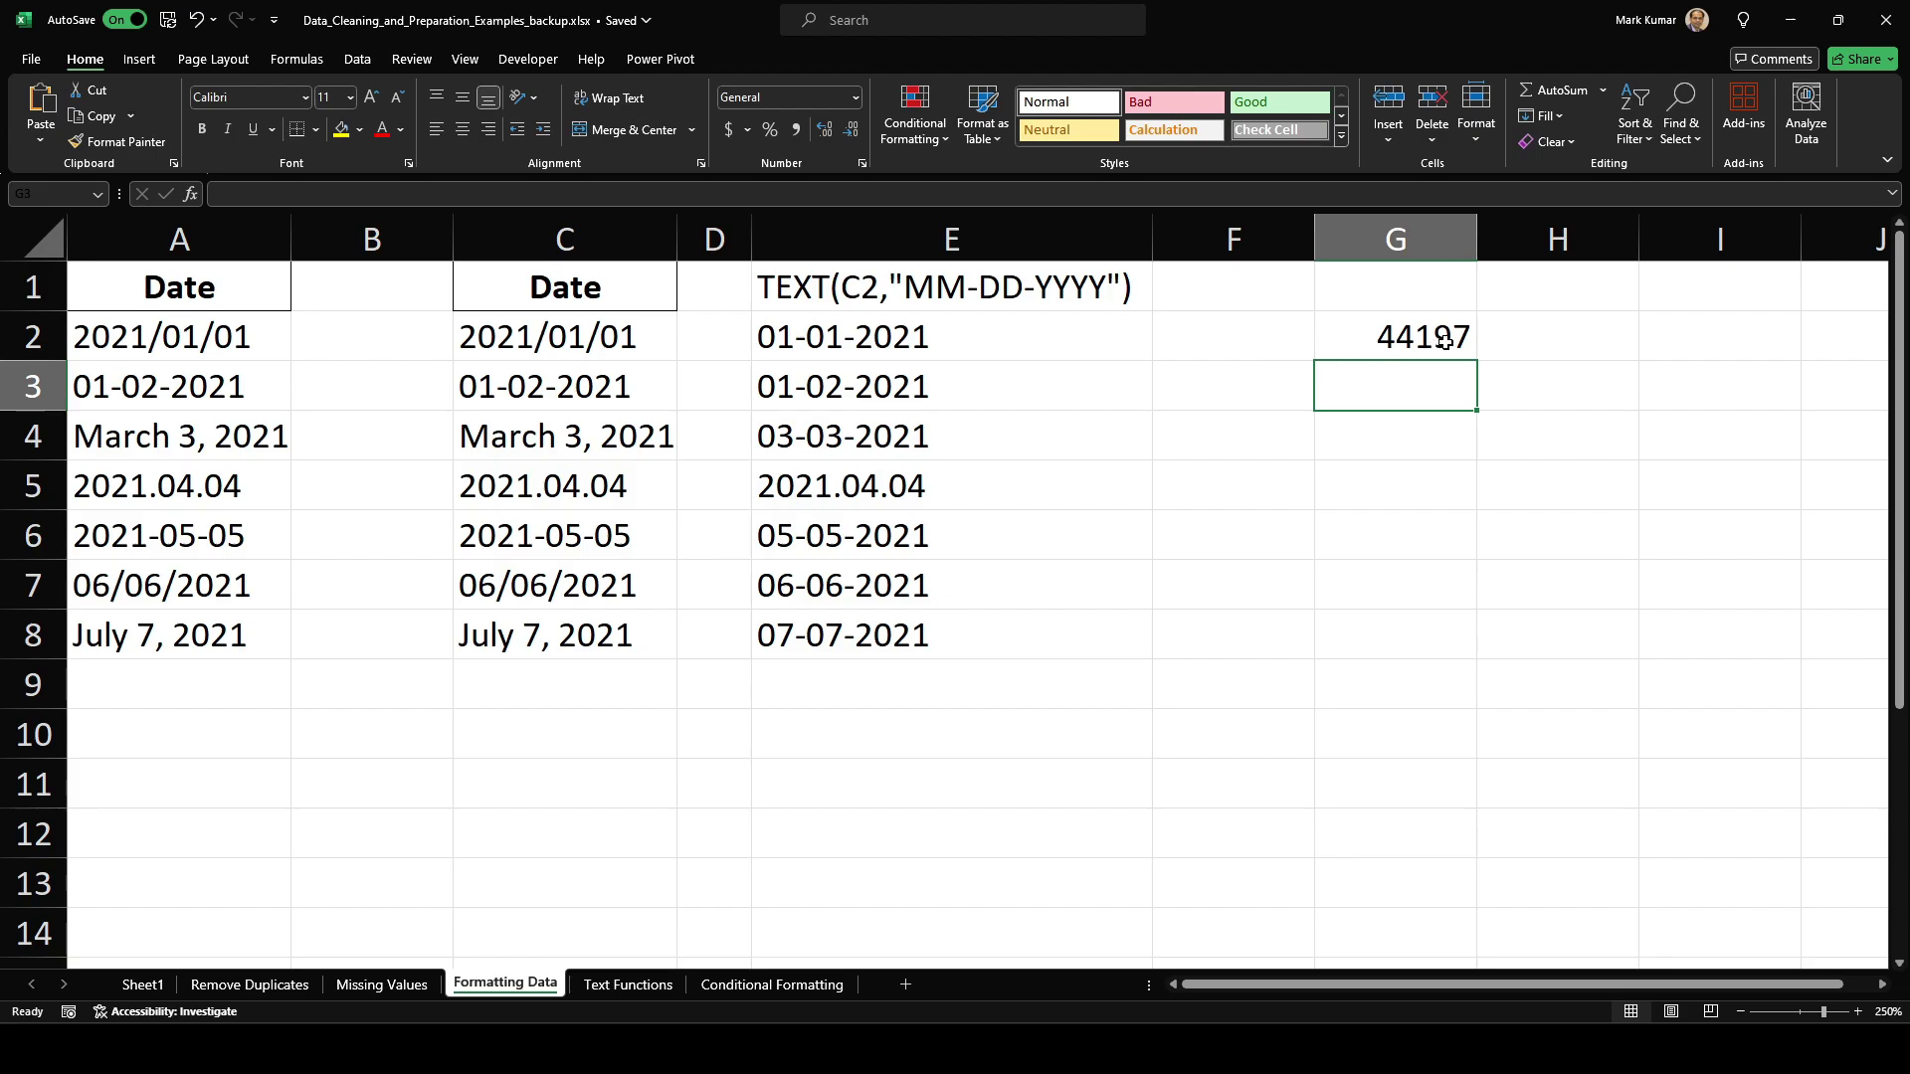
left_click(1444, 341)
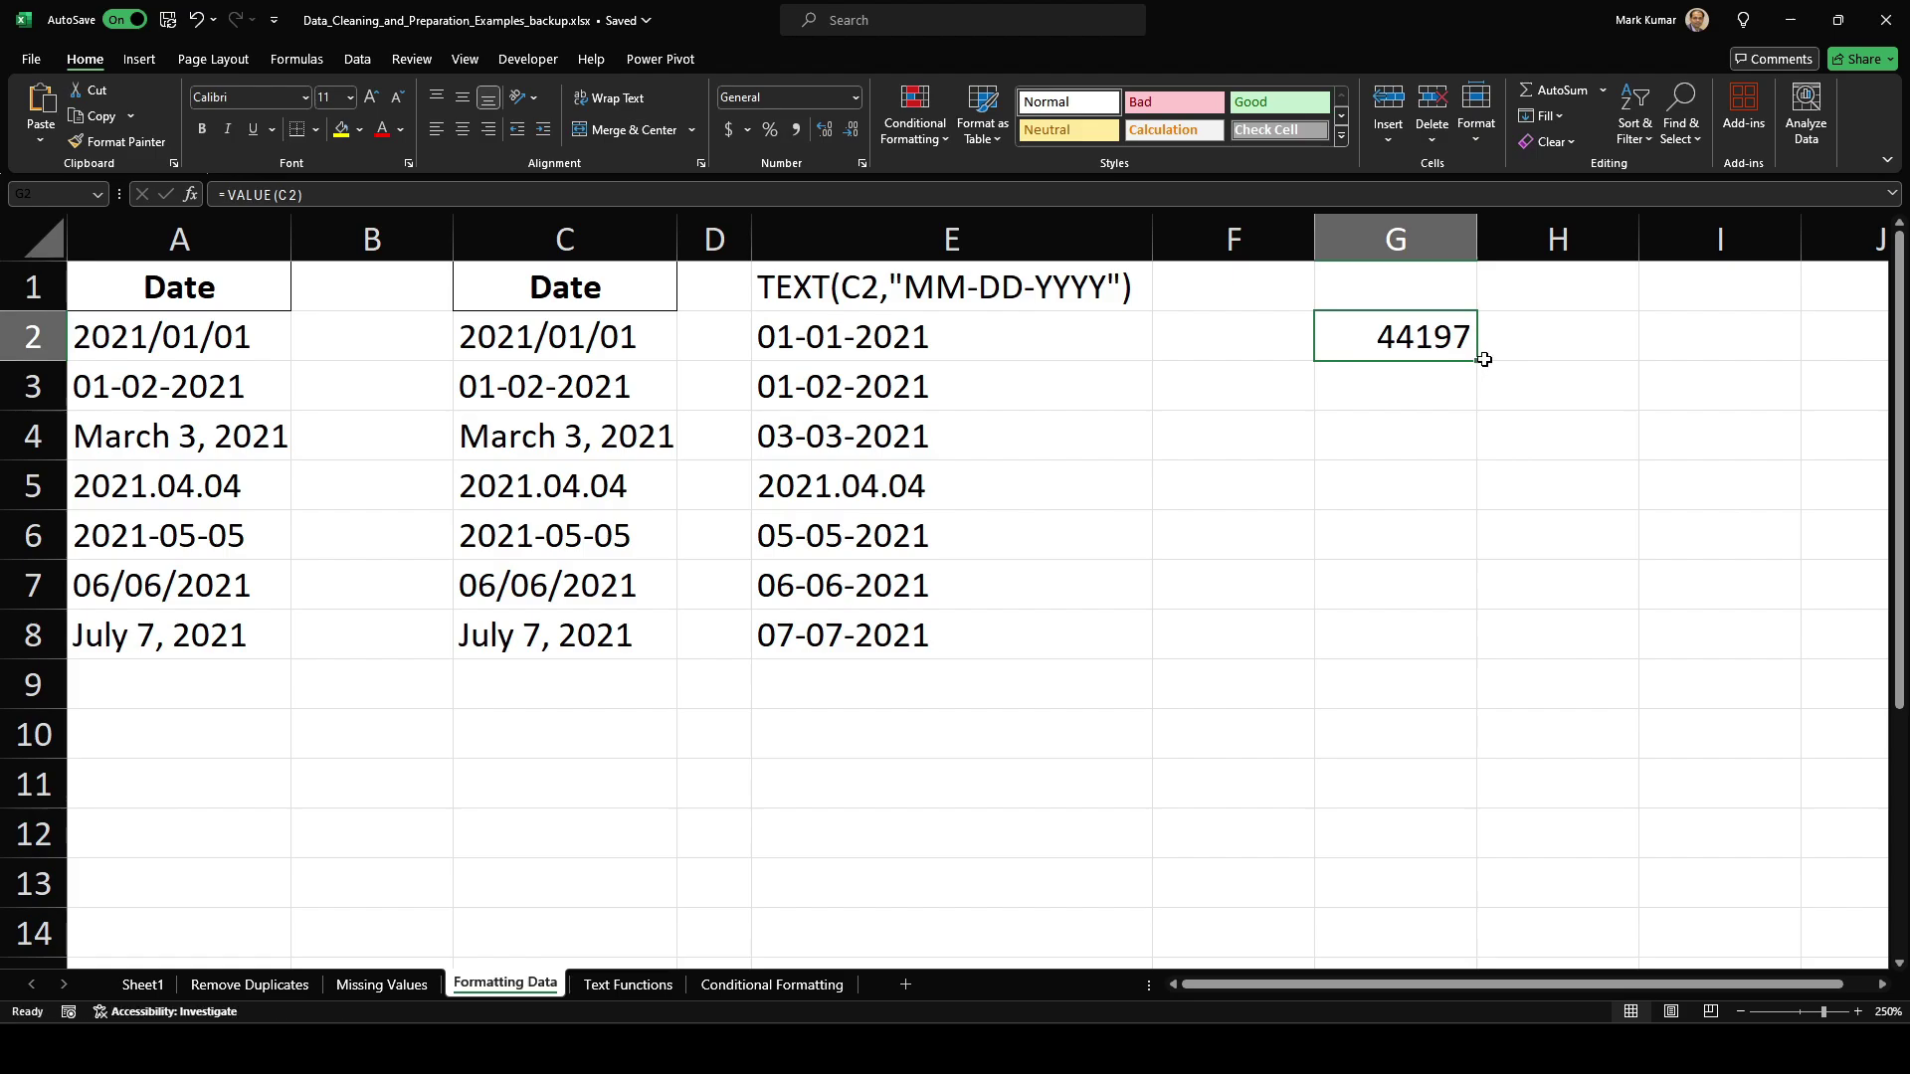
Step: Fill the VALUE formula from G2 down through G8
left_click_drag(1476, 362, 1454, 657)
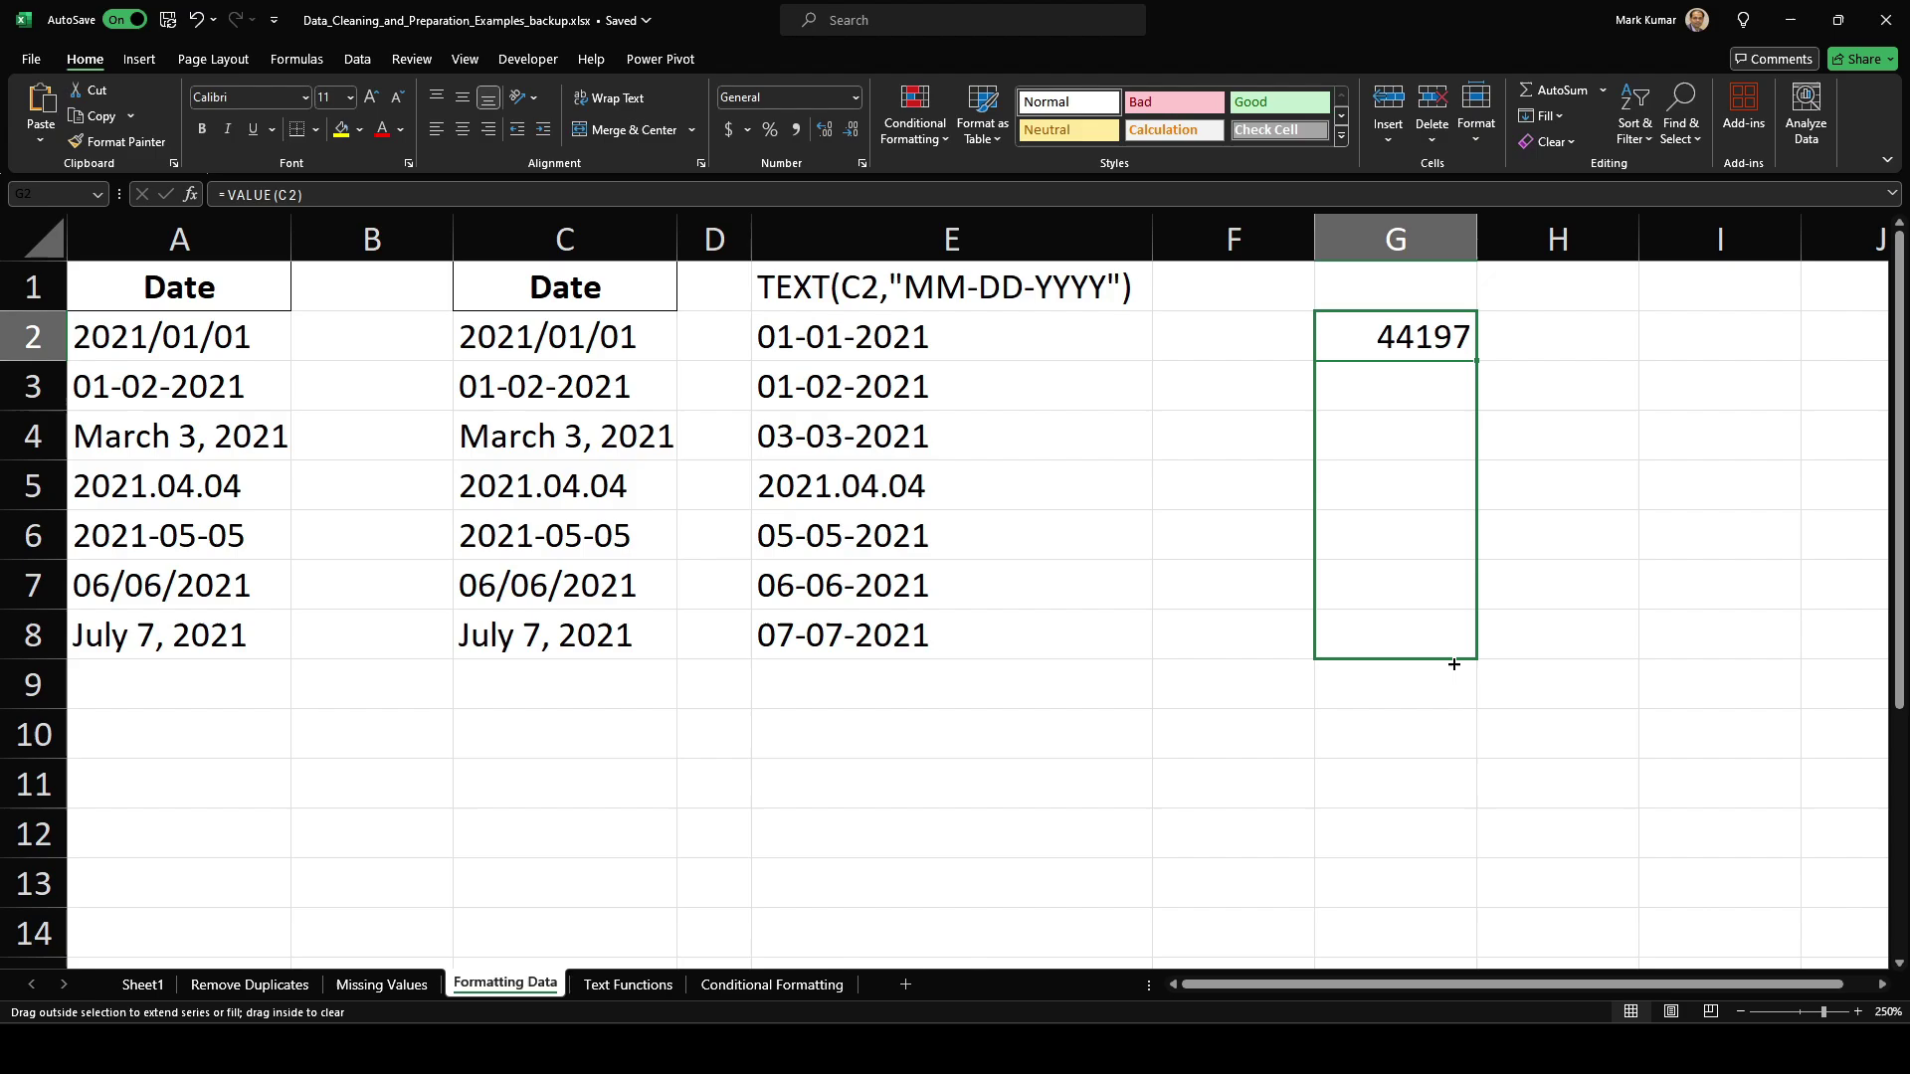
left_click_drag(1454, 665, 1456, 665)
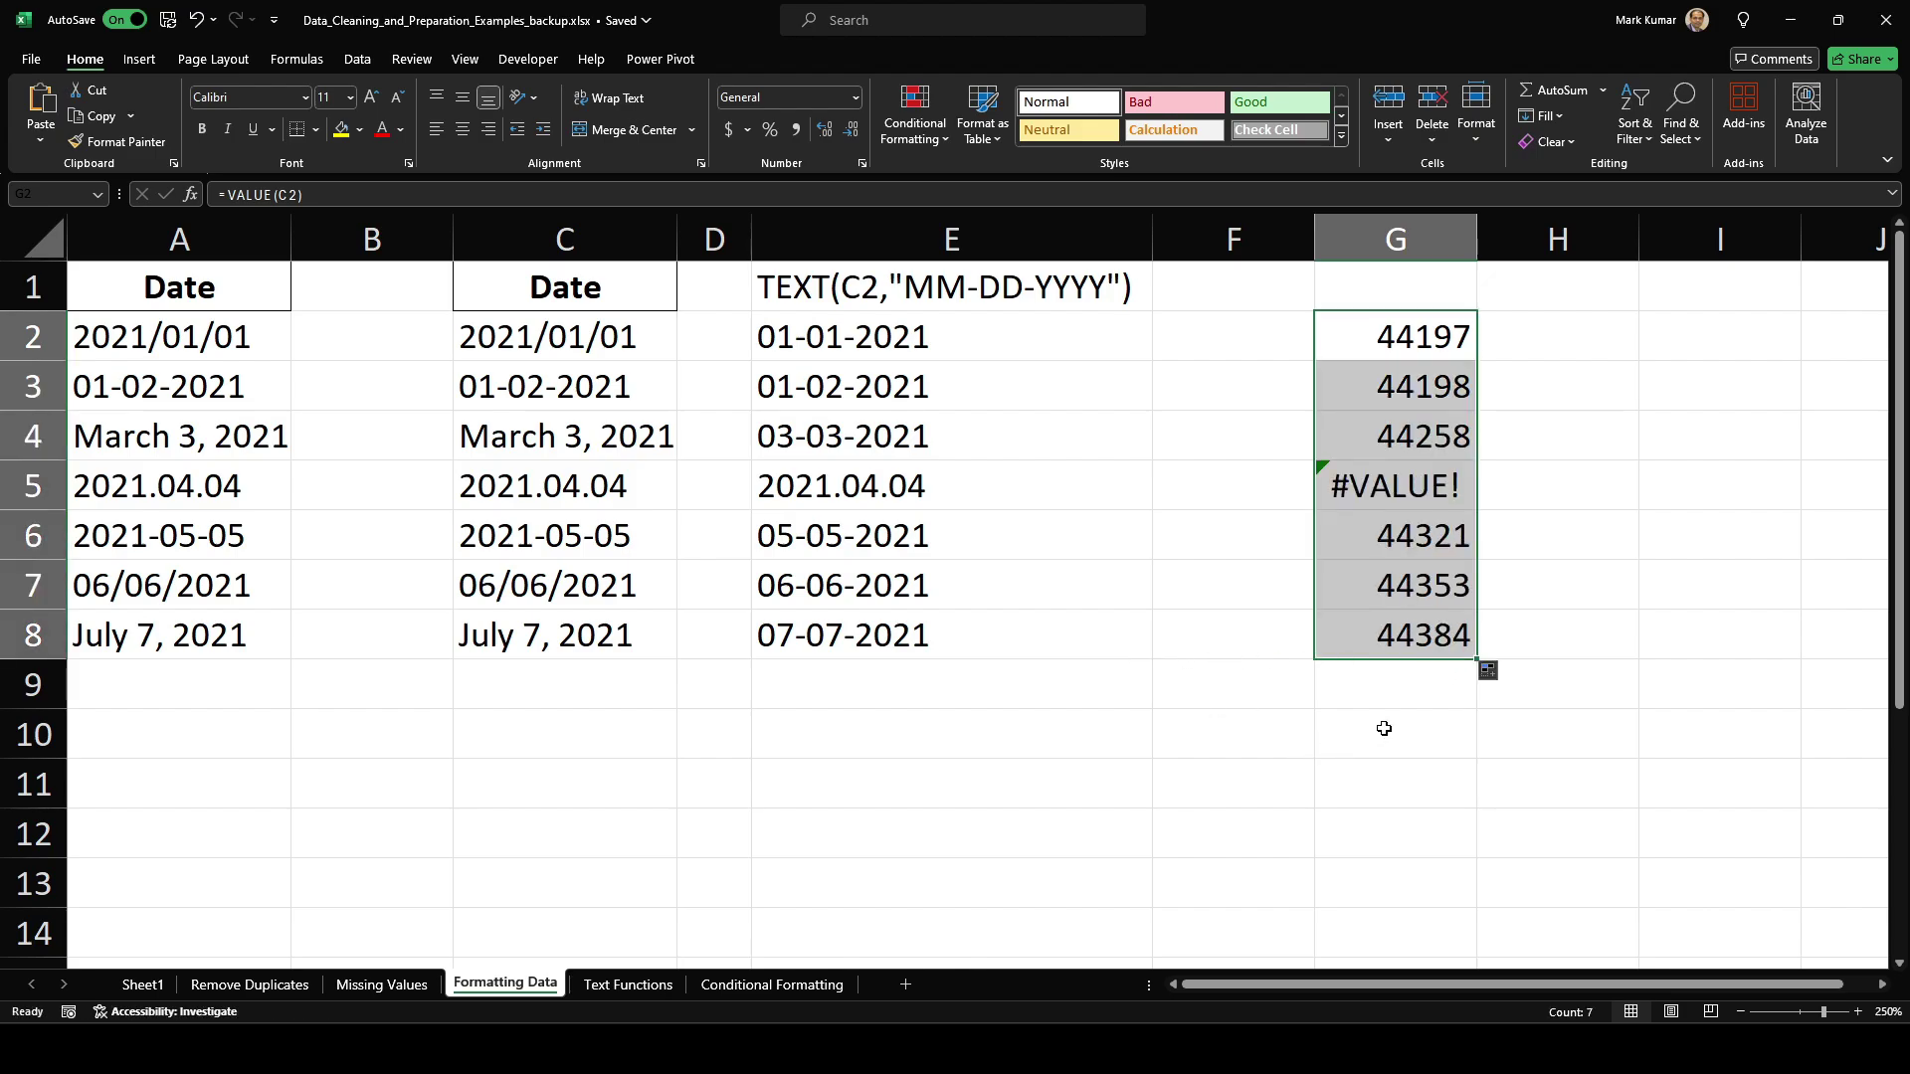
left_click(1384, 729)
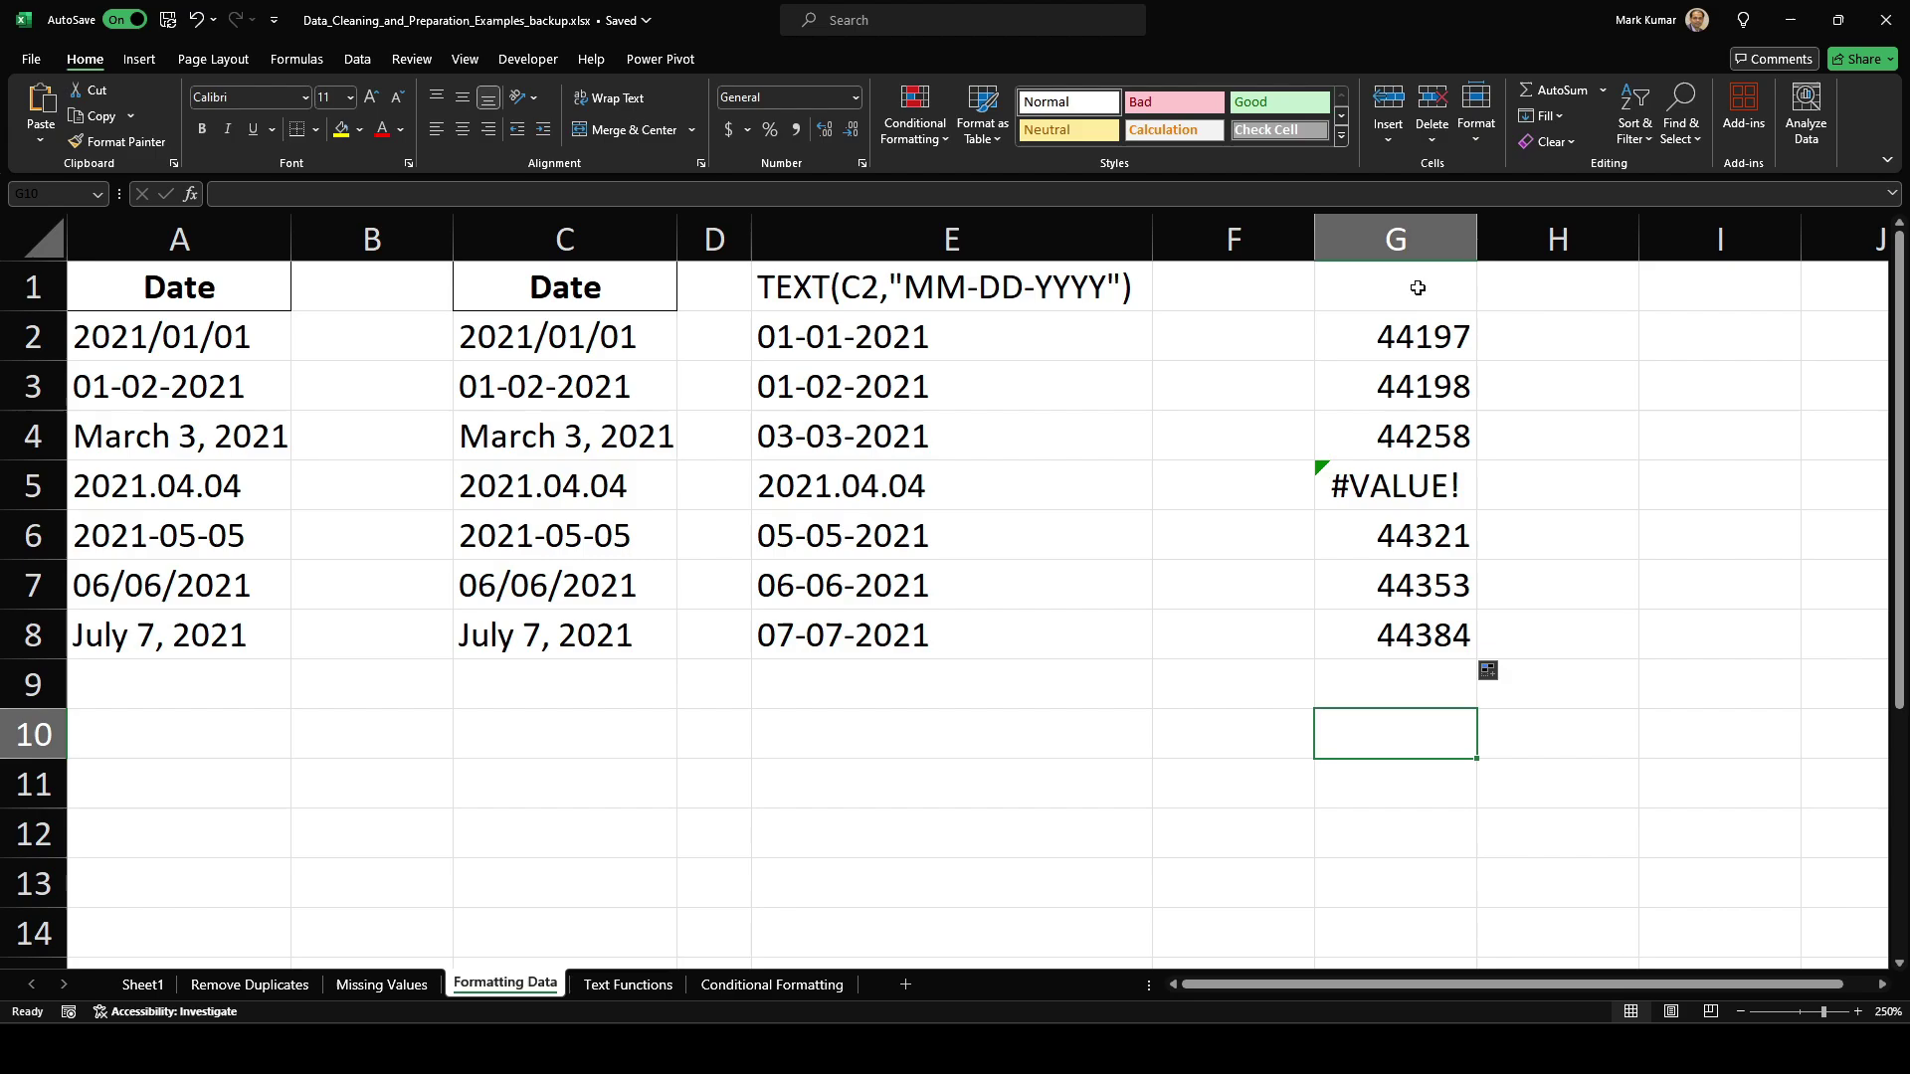
Step: Head column G with VALUE(C2), copied from G2's formula text without the equals sign
left_click(1421, 340)
left_click_drag(326, 199, 219, 196)
key("shift+Right")
key("ctrl+c")
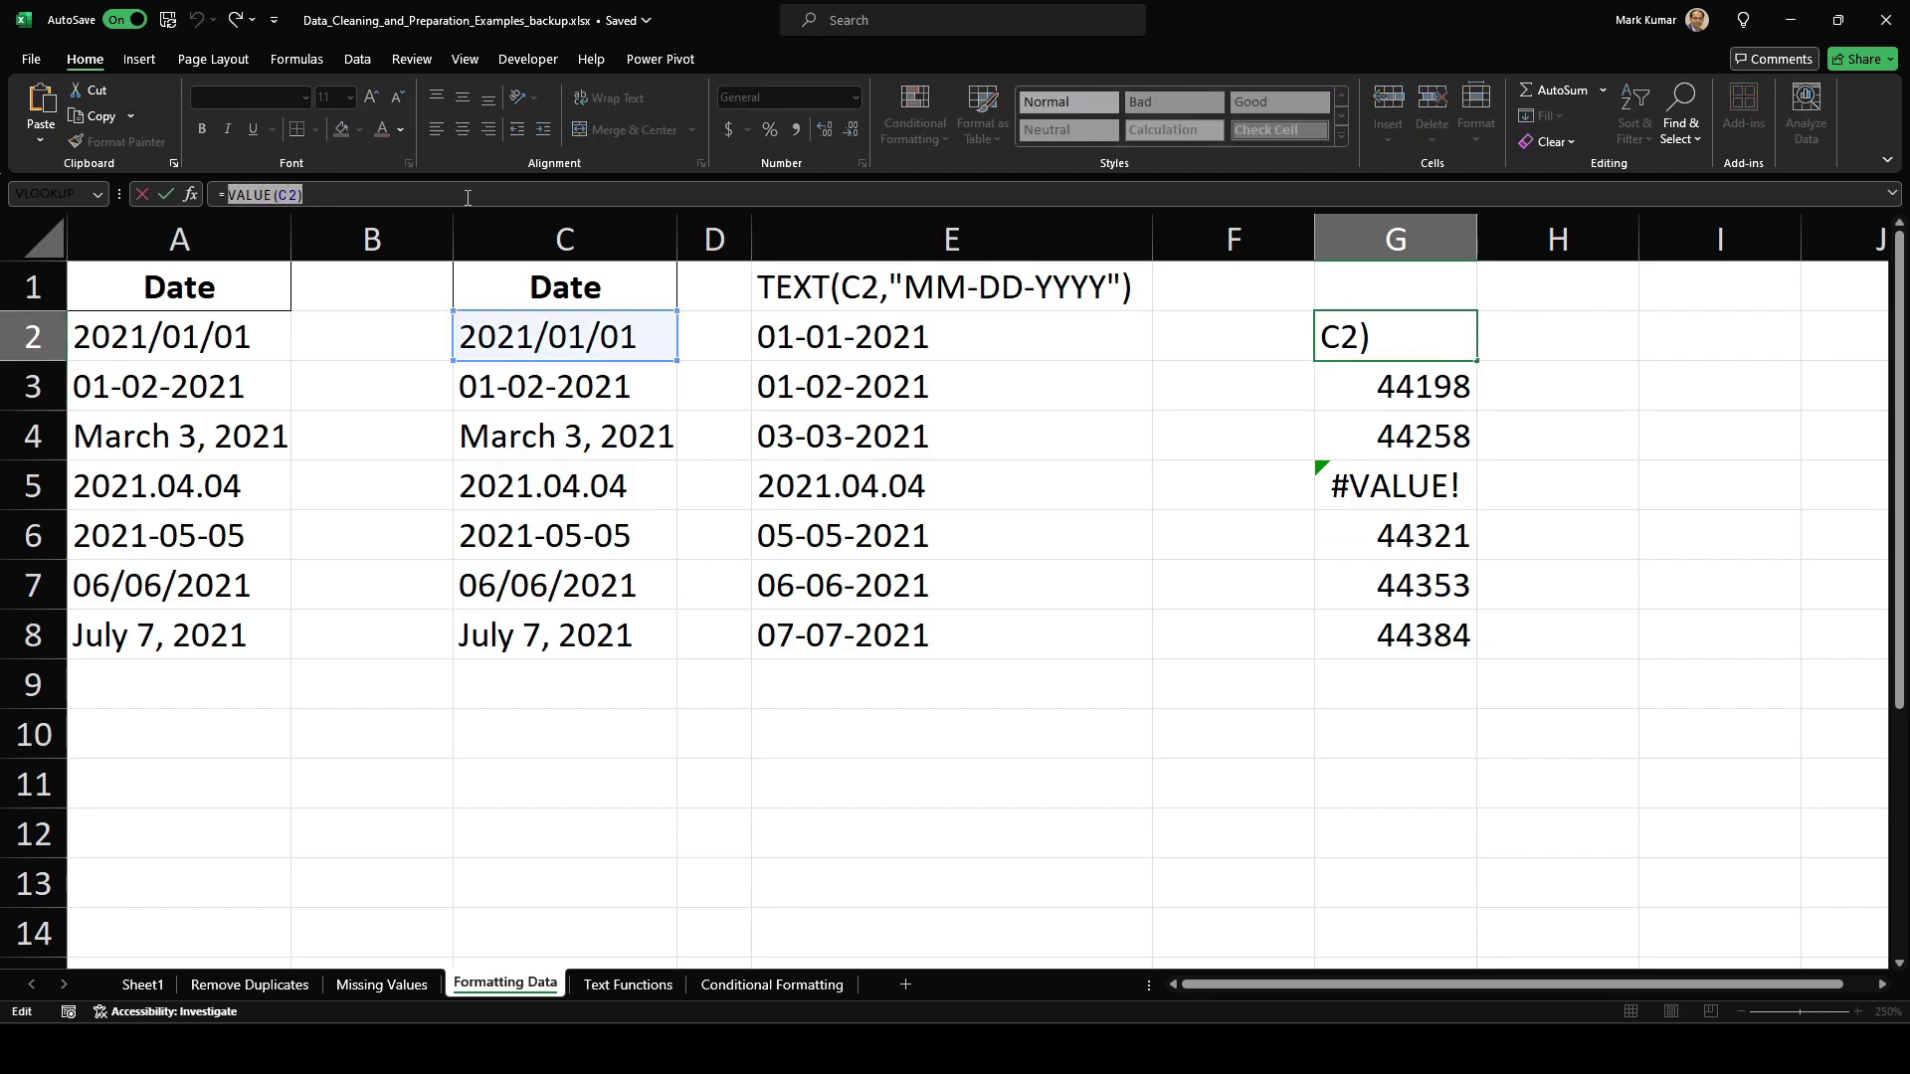
key("Tab")
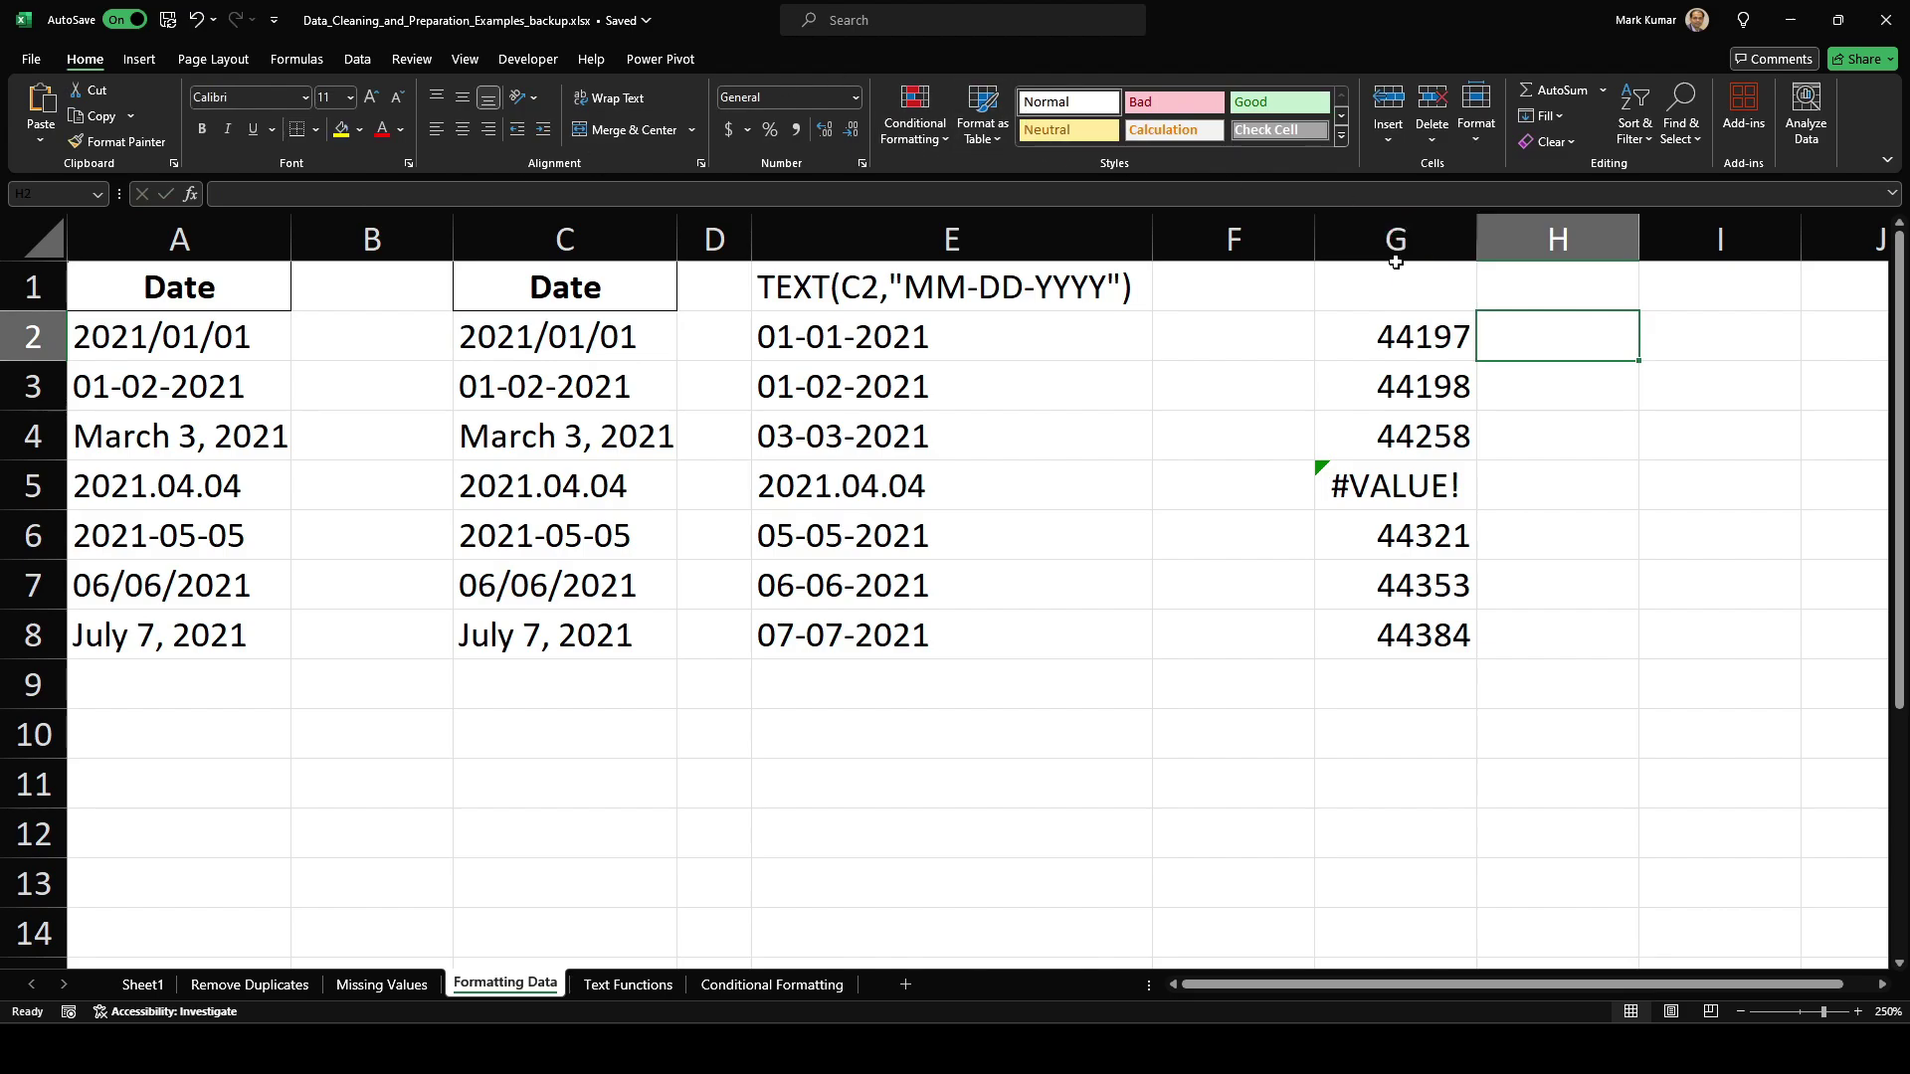
left_click(1383, 295)
left_click(1259, 196)
key("ctrl+v")
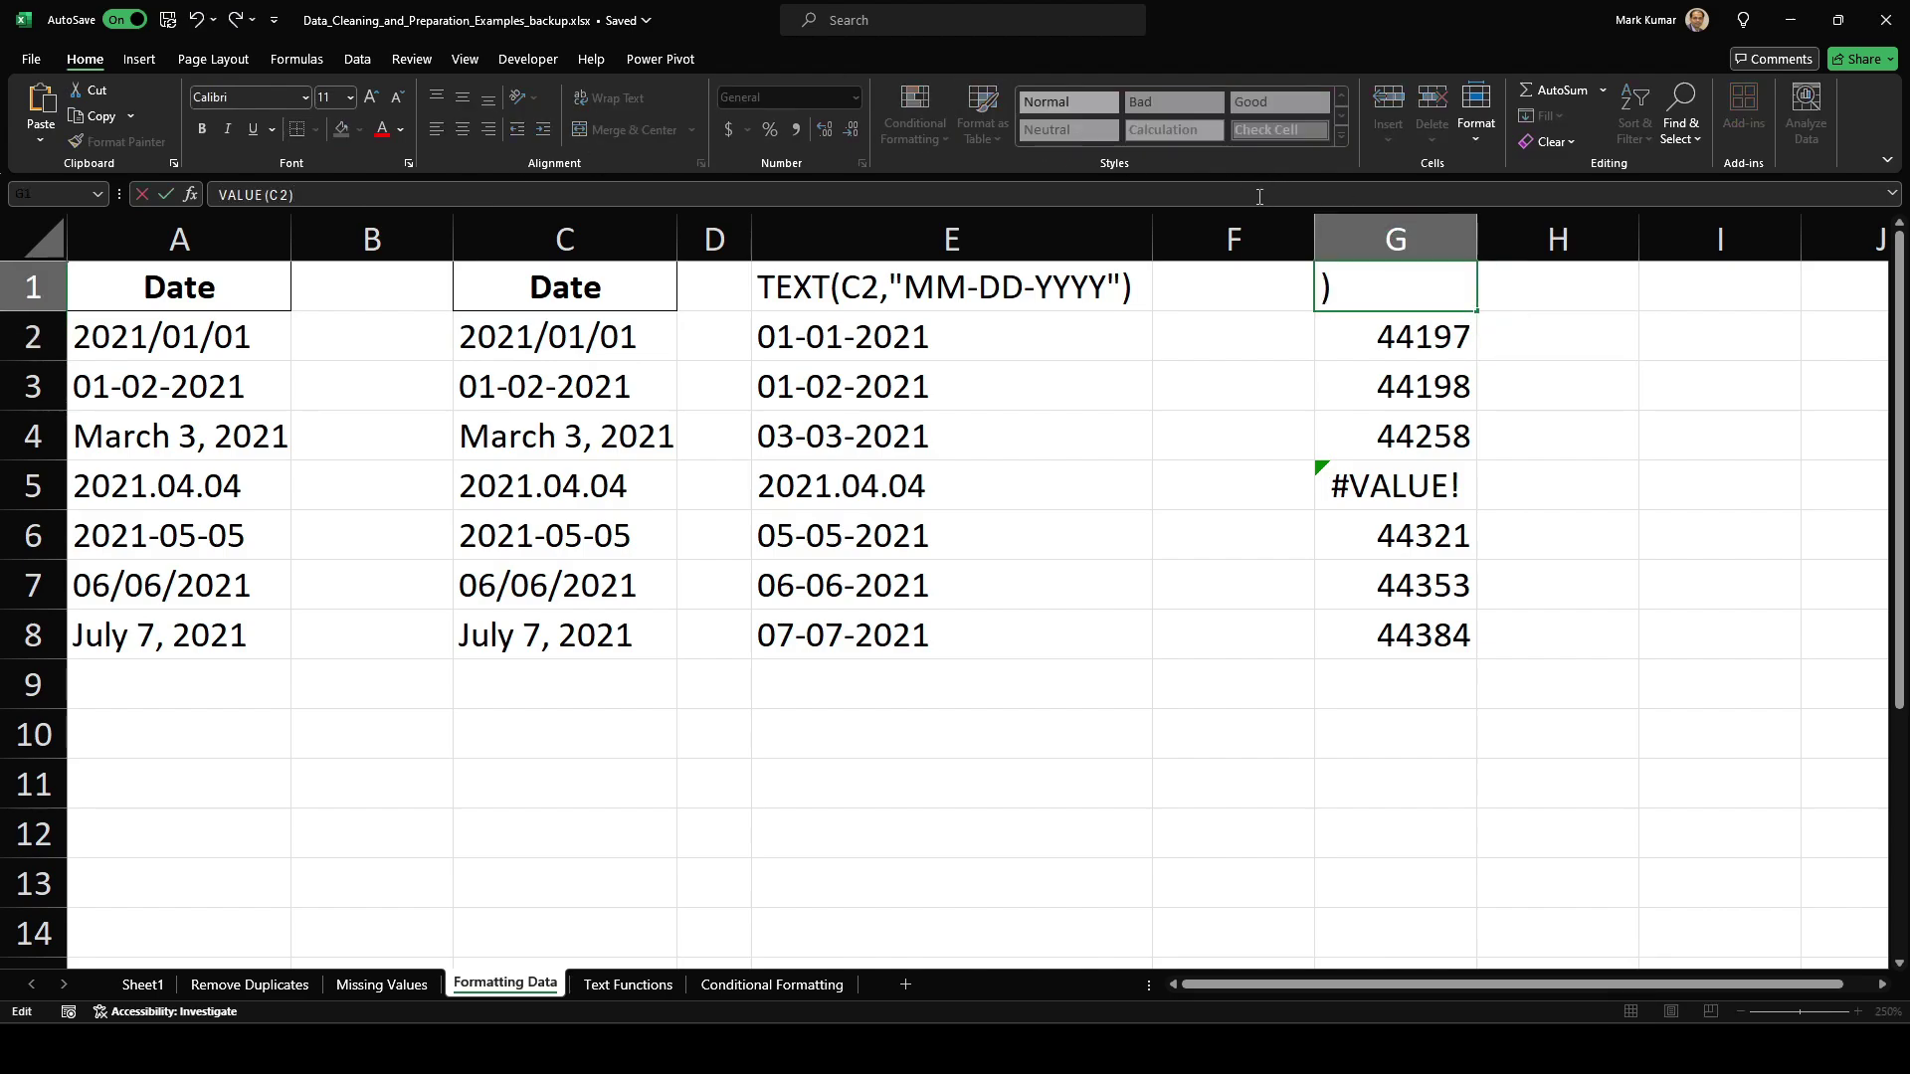
key("Return")
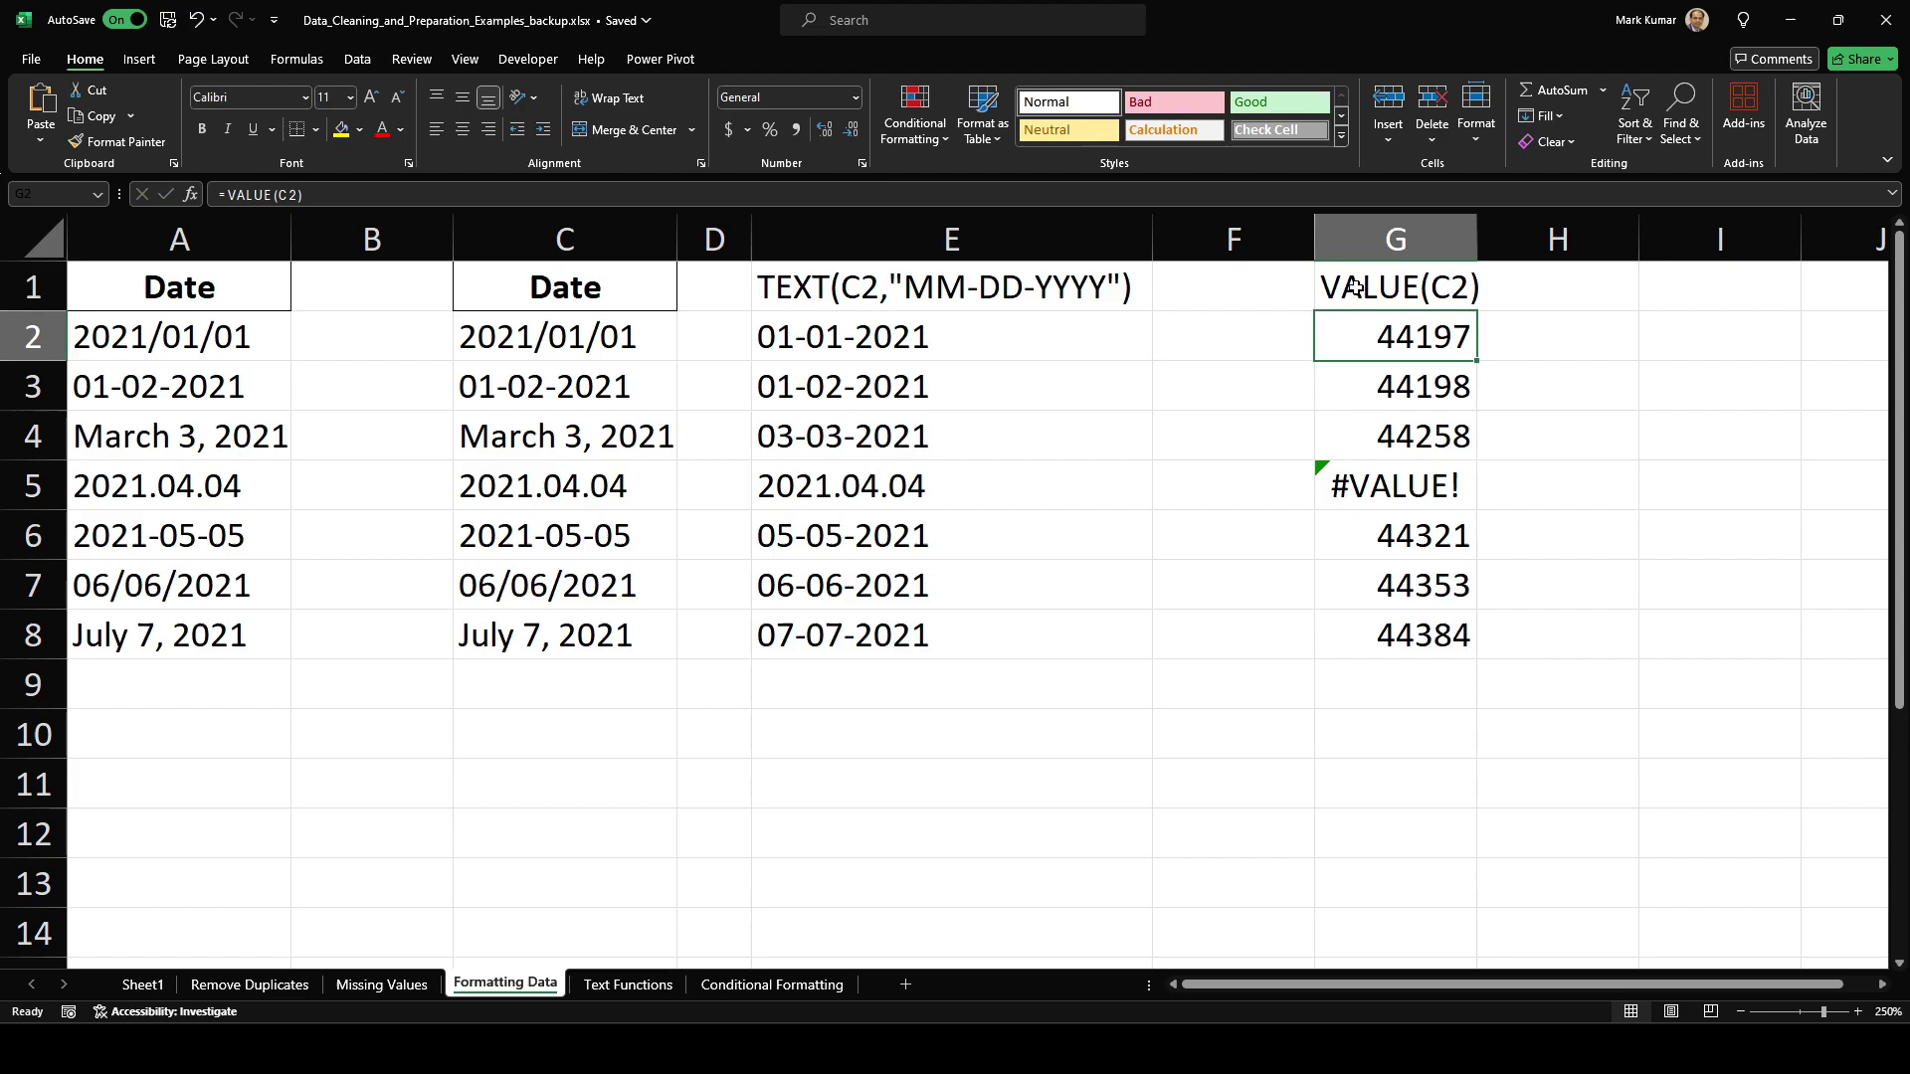
left_click(1577, 408)
left_click(1411, 341)
Step: Apply the Short Date number format to G2:G8 so results show as 1/1/2021 through 7/7/2021
left_click_drag(1410, 341, 1402, 627)
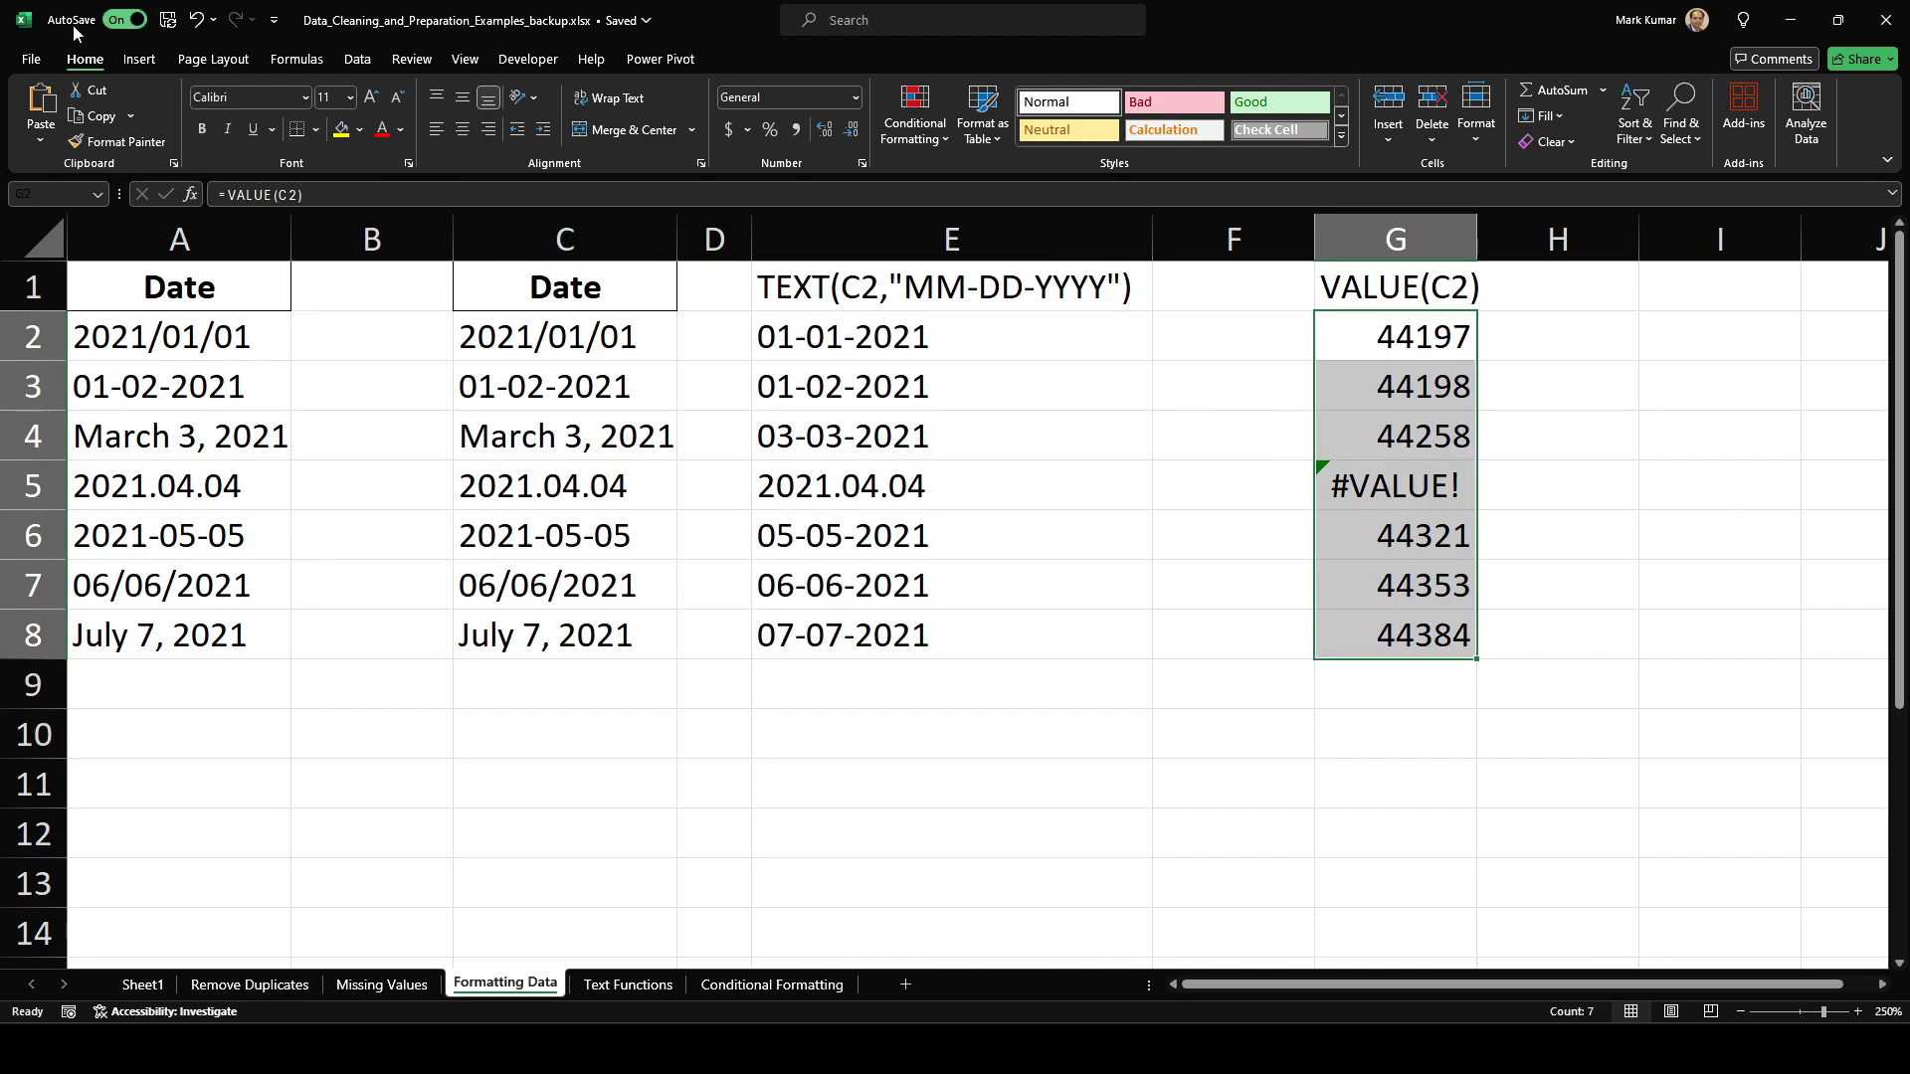
left_click(856, 98)
left_click(796, 124)
left_click(854, 99)
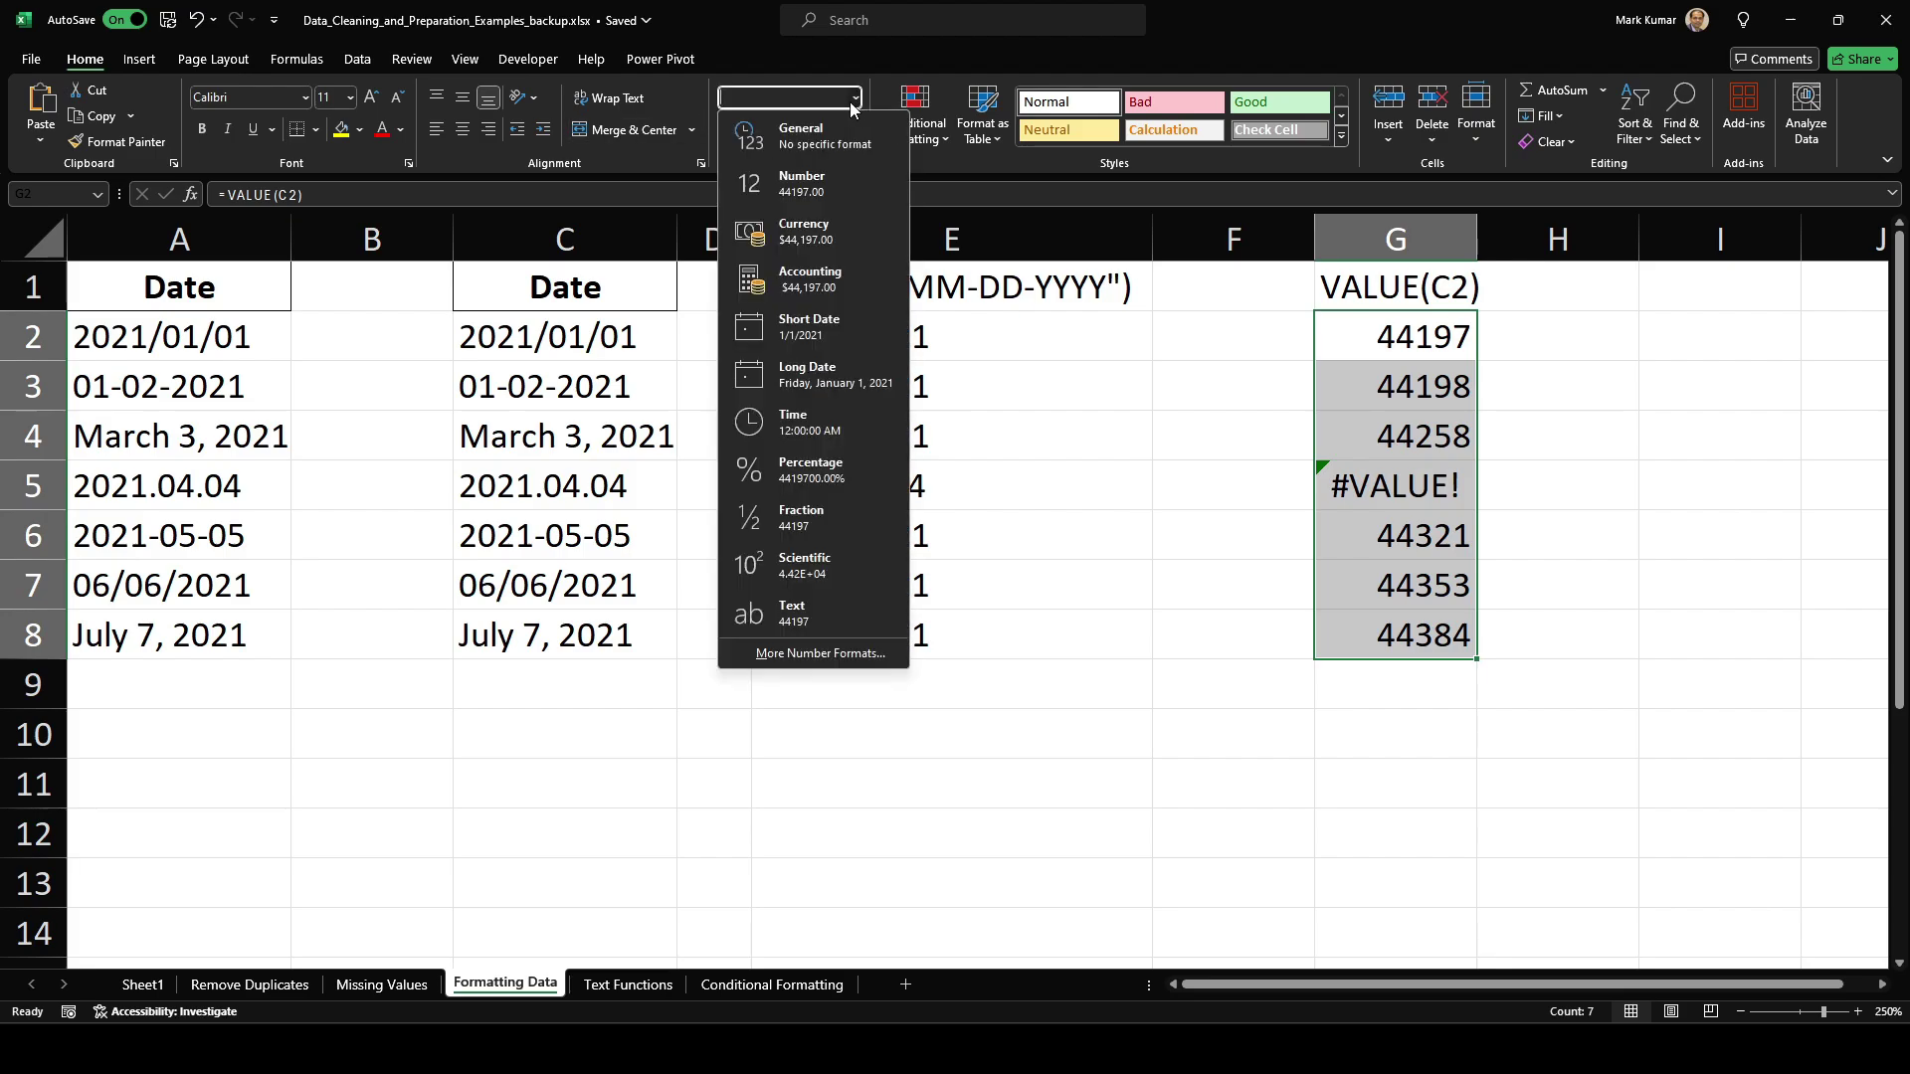
left_click(833, 323)
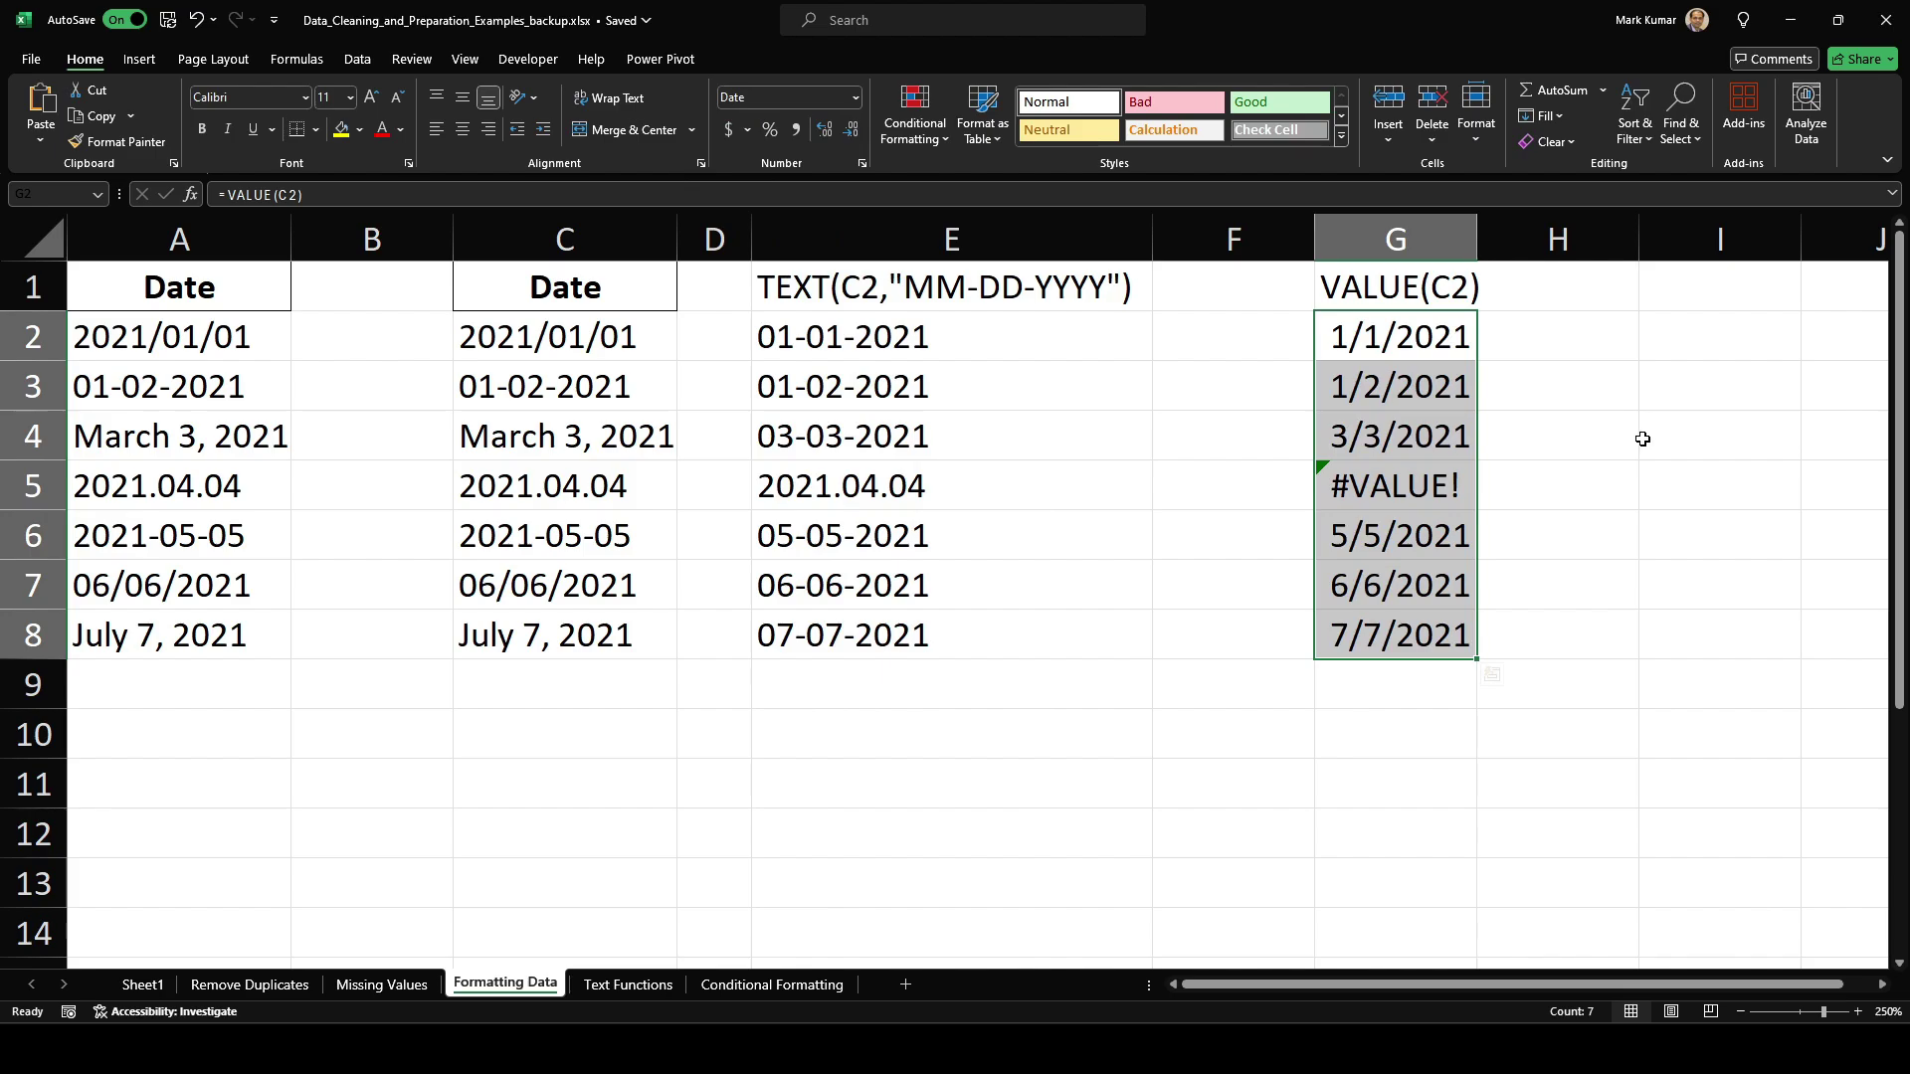
left_click(1642, 439)
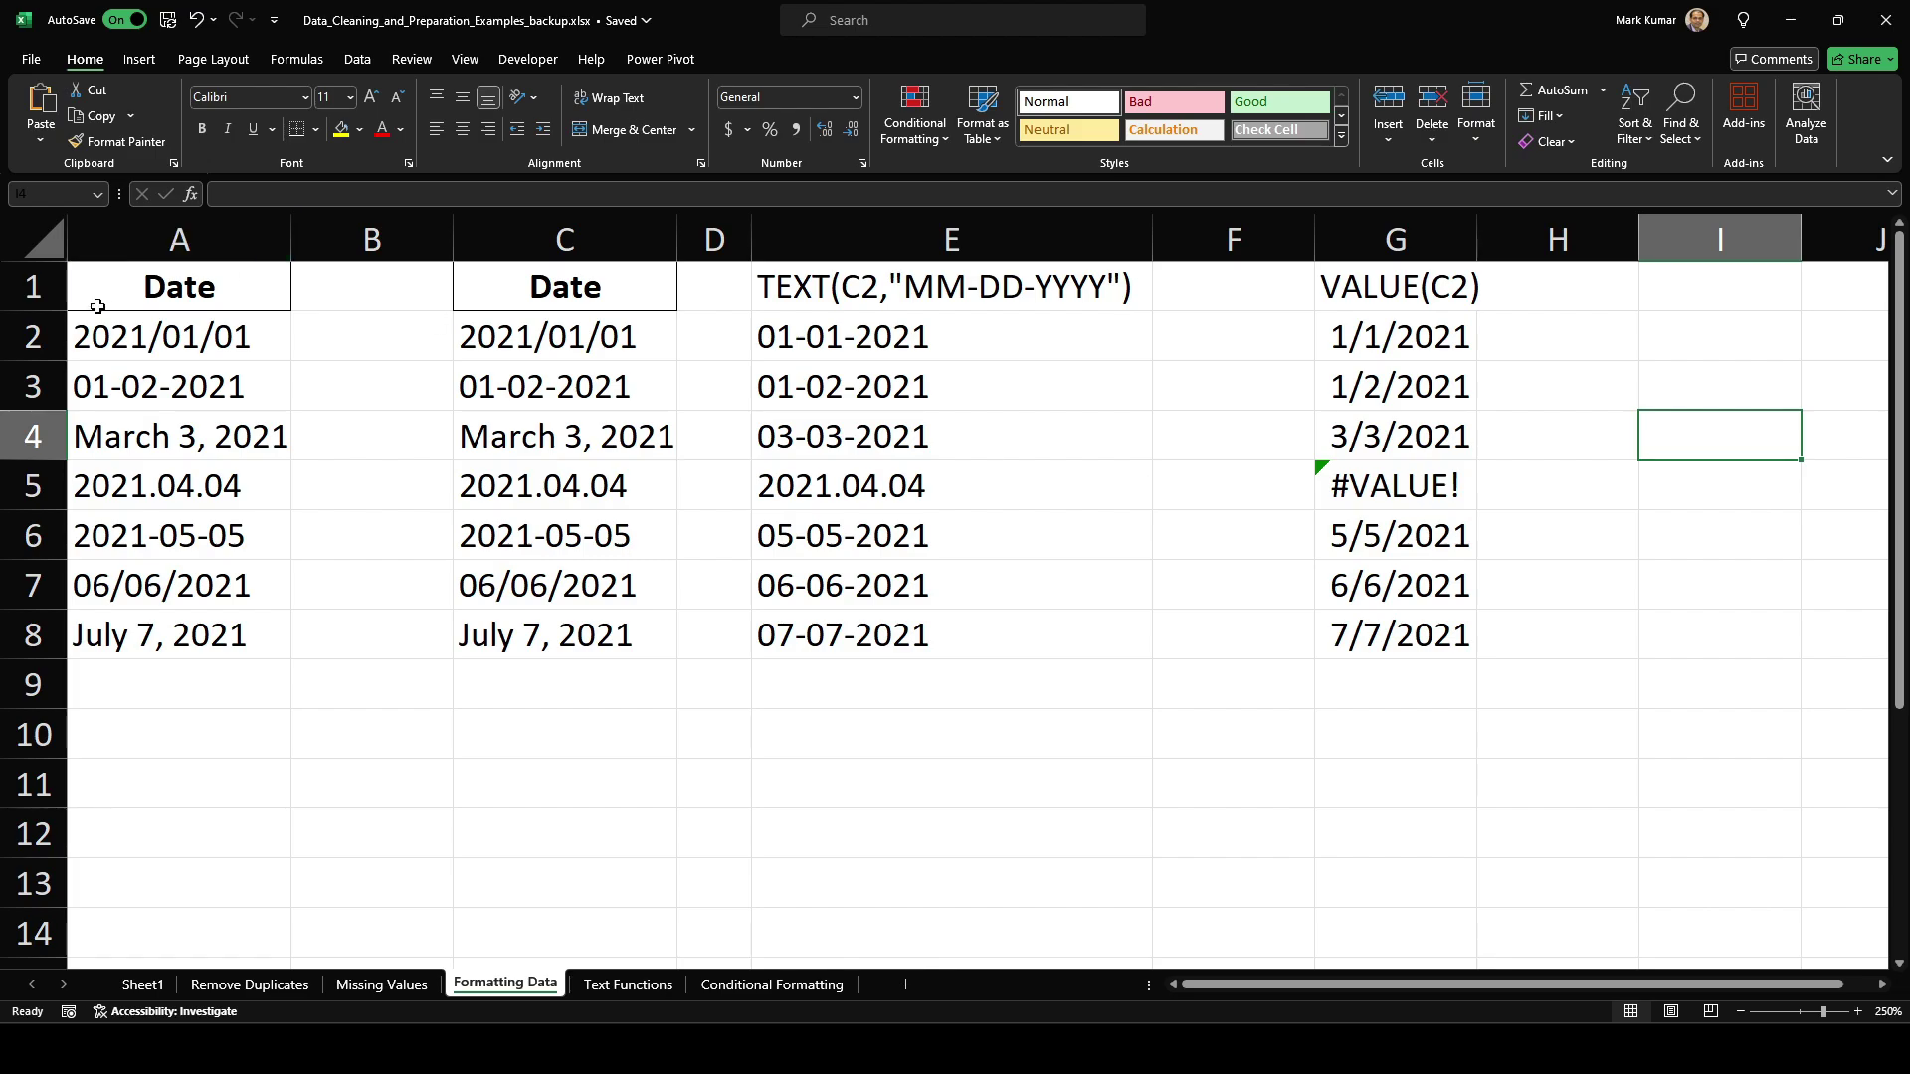
Step: Add filters to the header row and filter VALUE(C2) to only the #VALUE! row
left_click(22, 288)
left_click(356, 61)
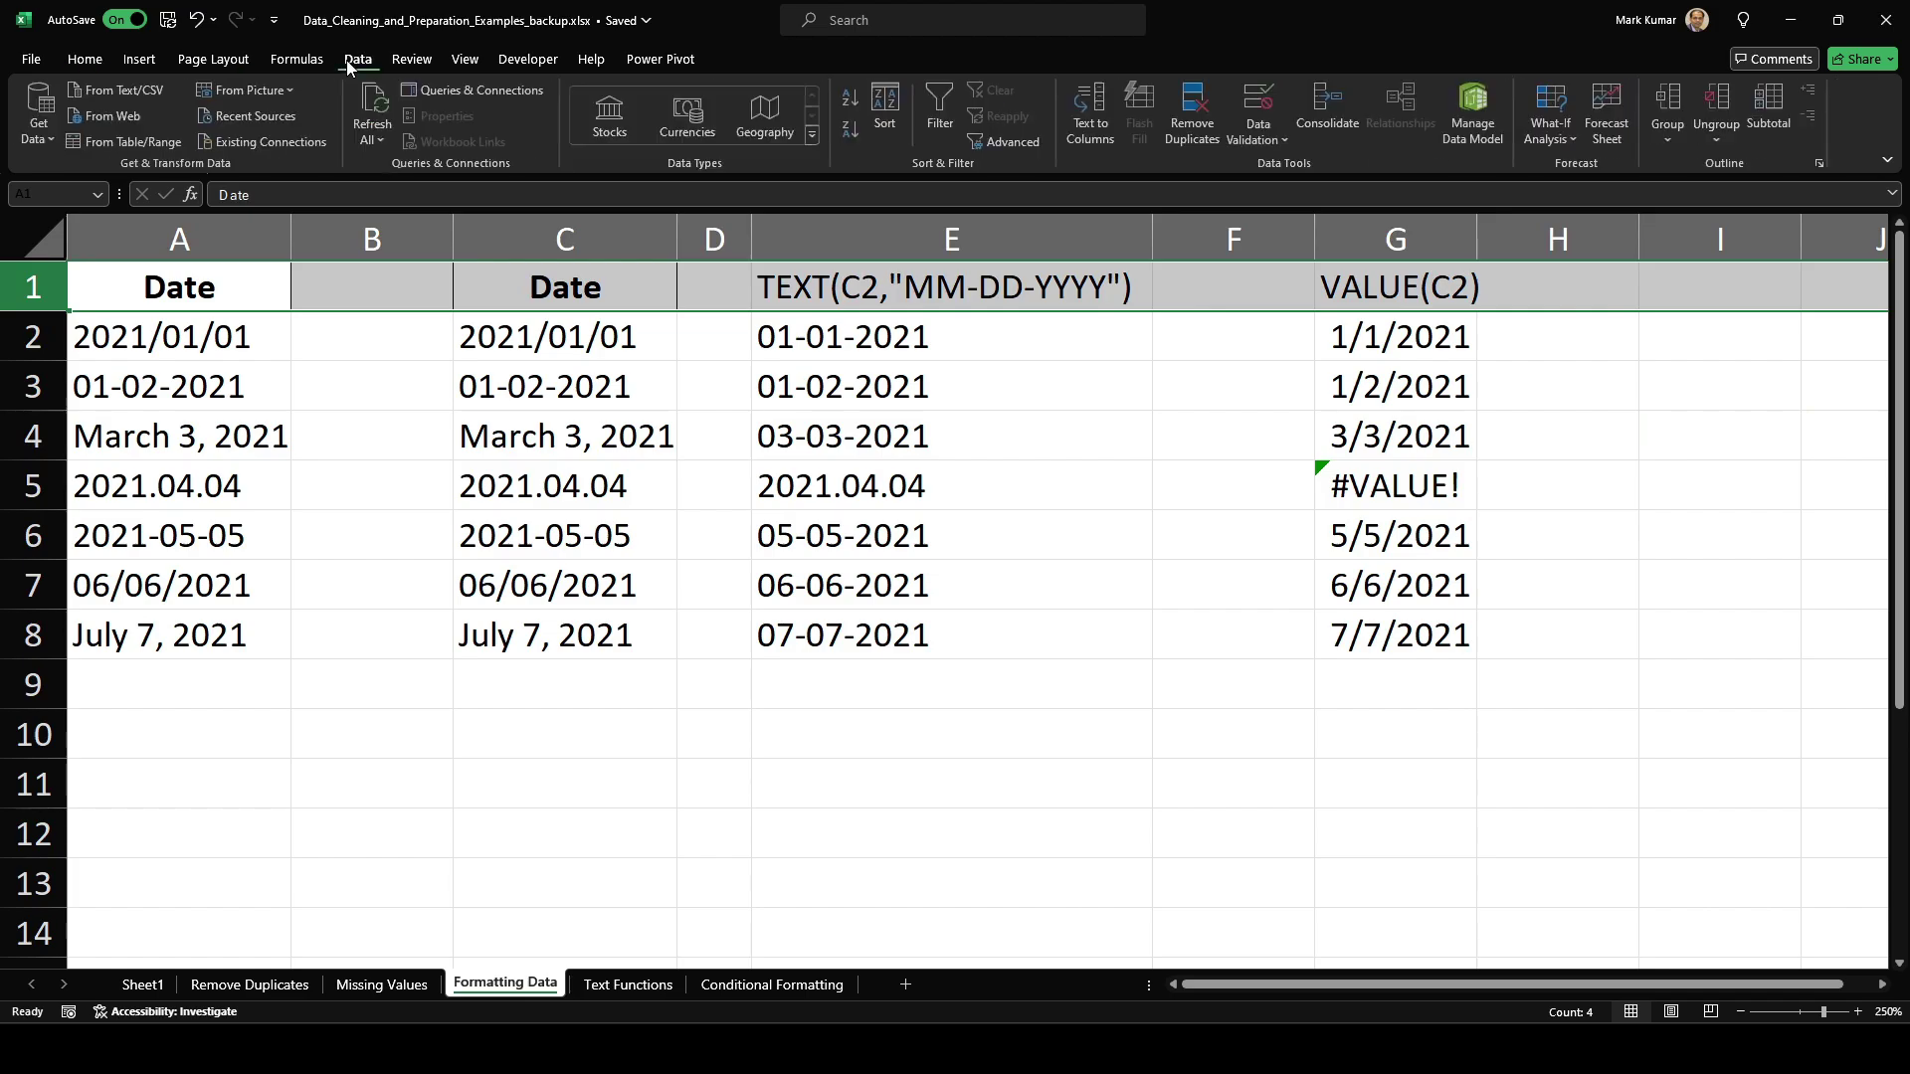
left_click(945, 116)
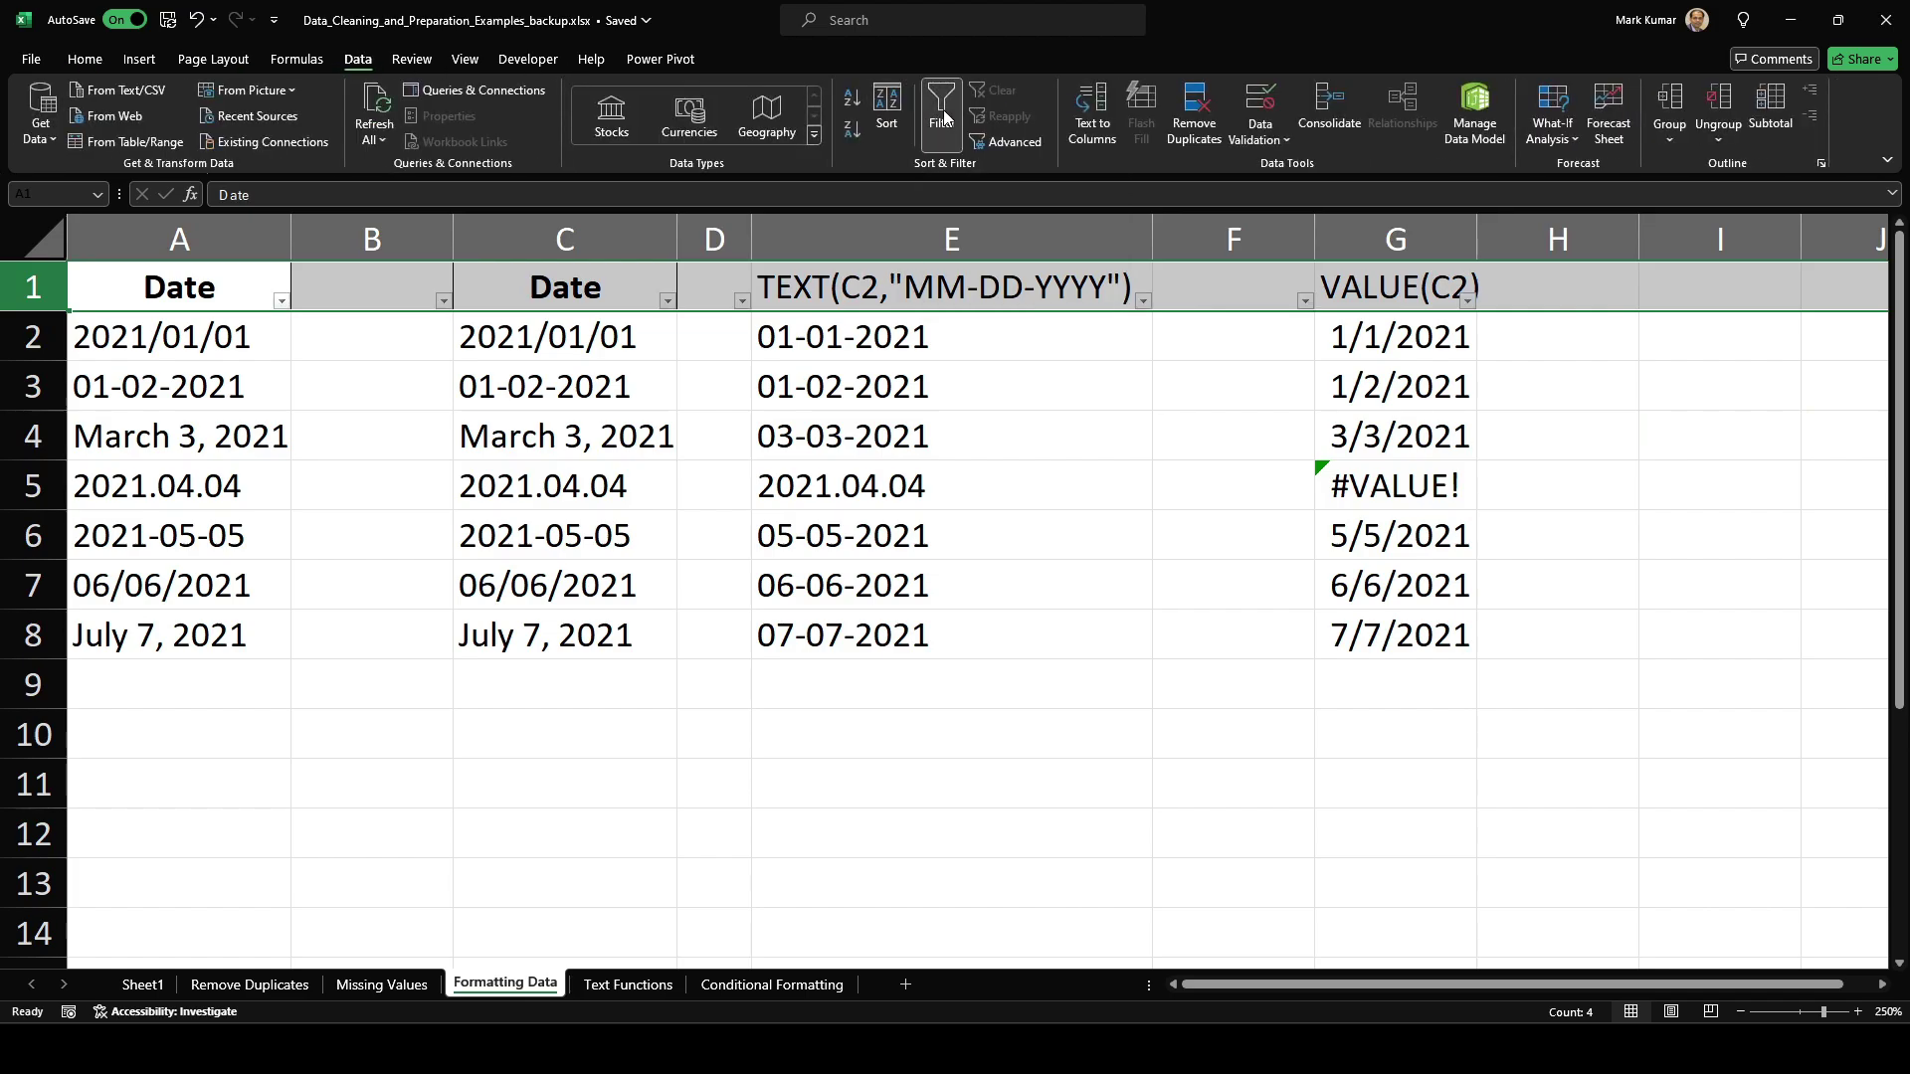
left_click(1469, 301)
left_click(1304, 571)
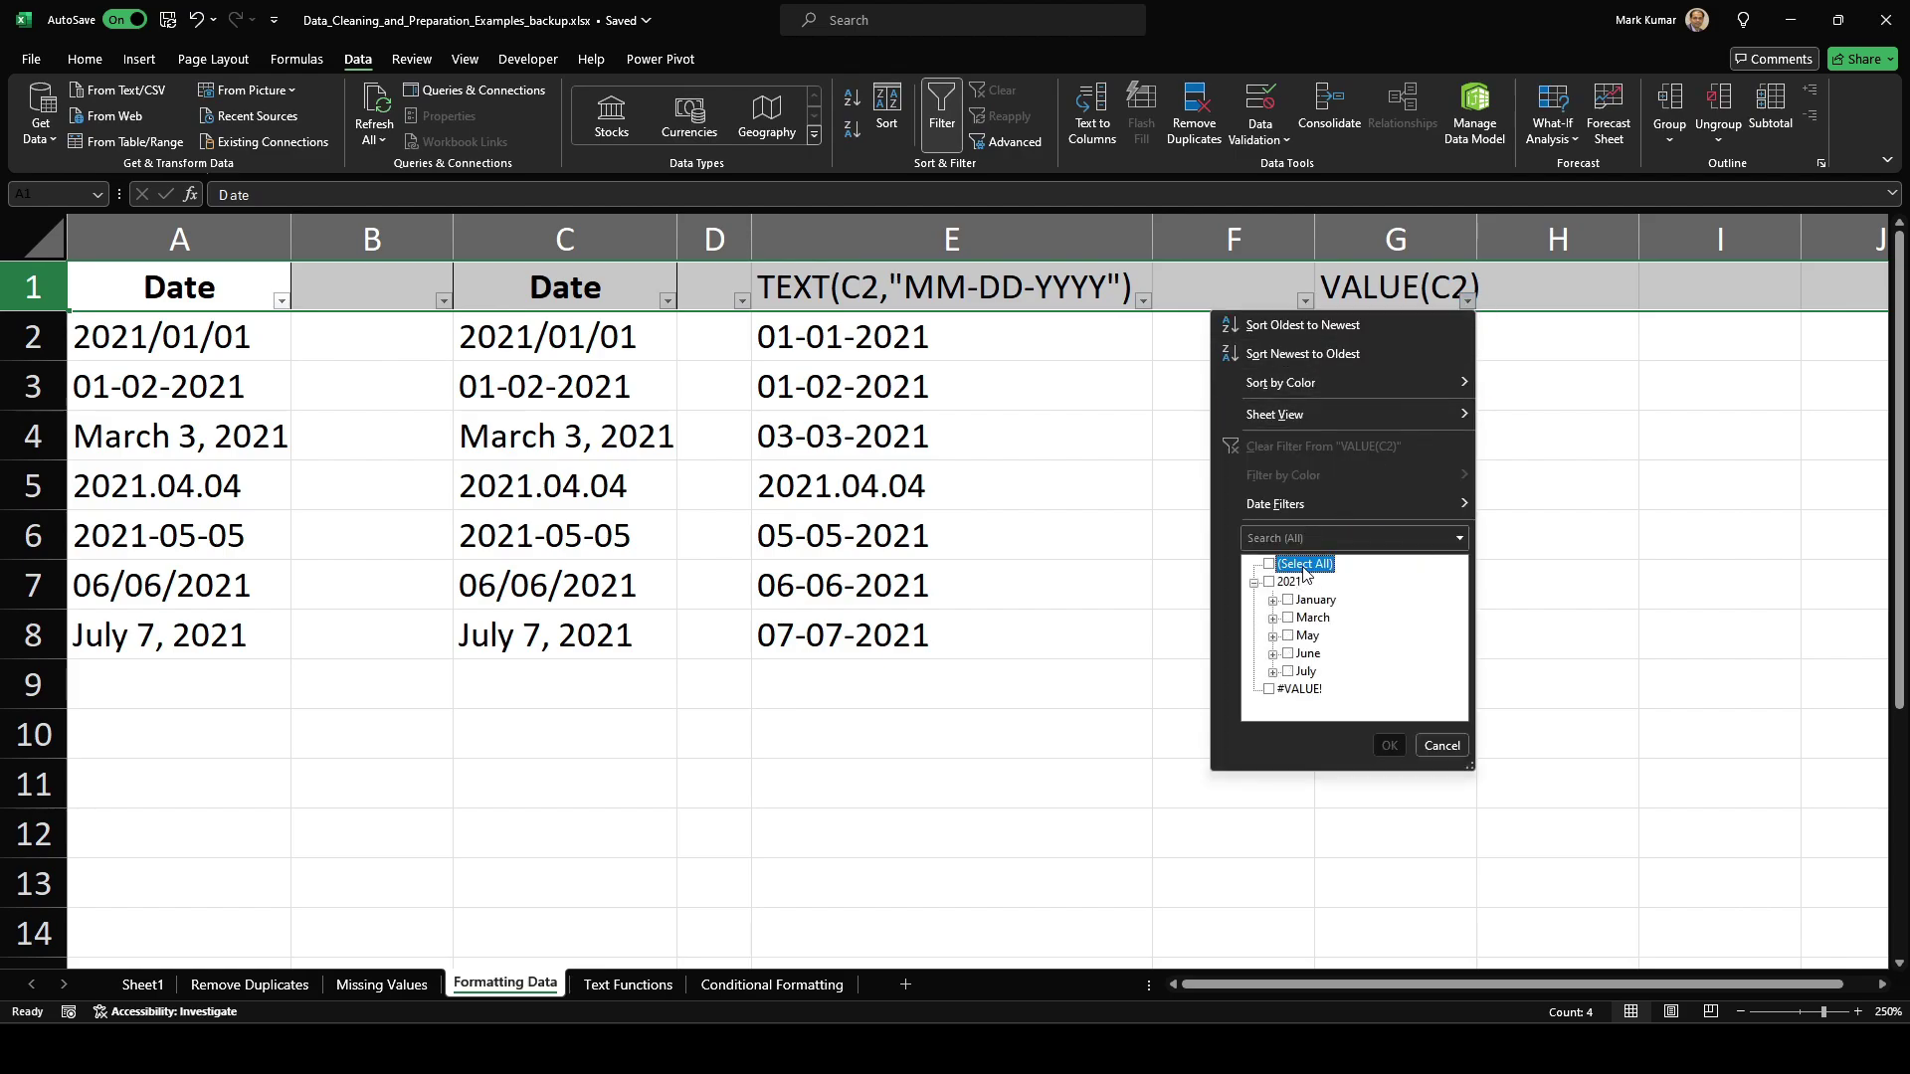
left_click(1298, 690)
left_click(1388, 746)
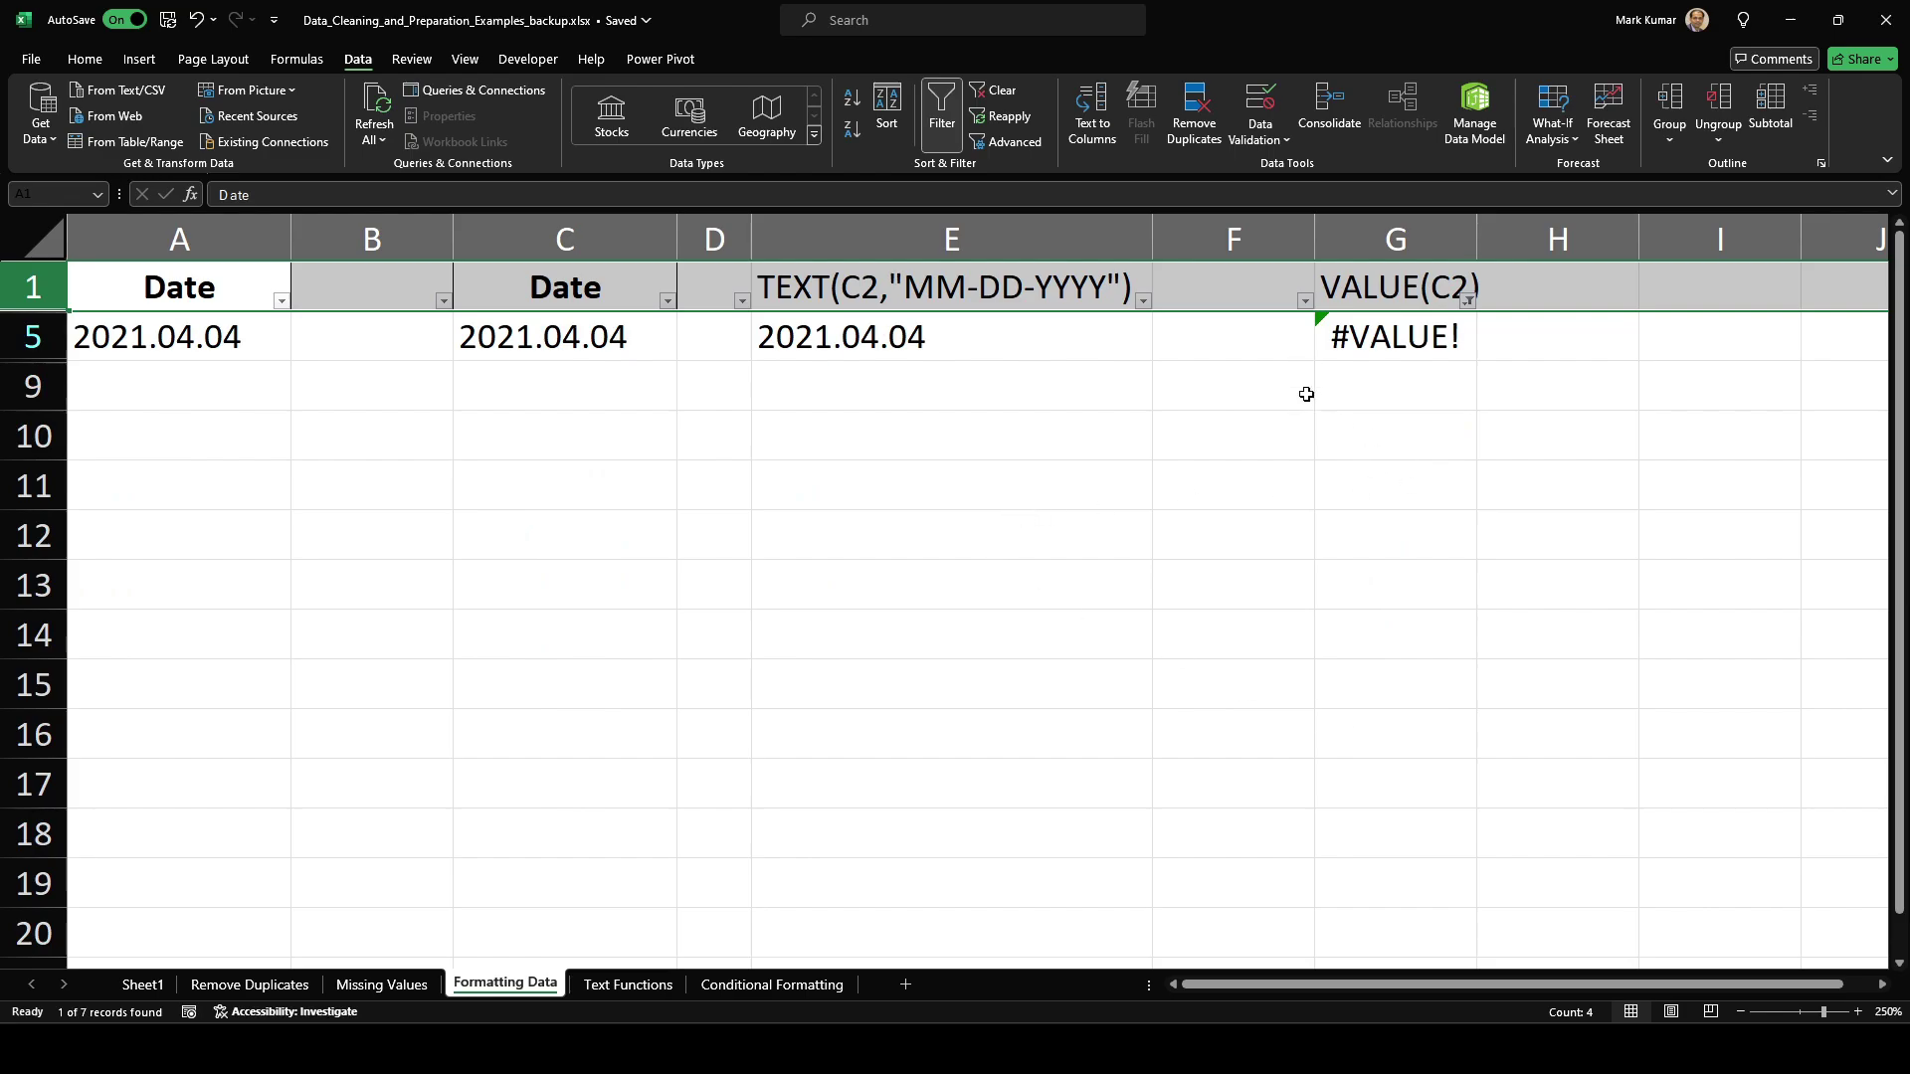
left_click(1369, 344)
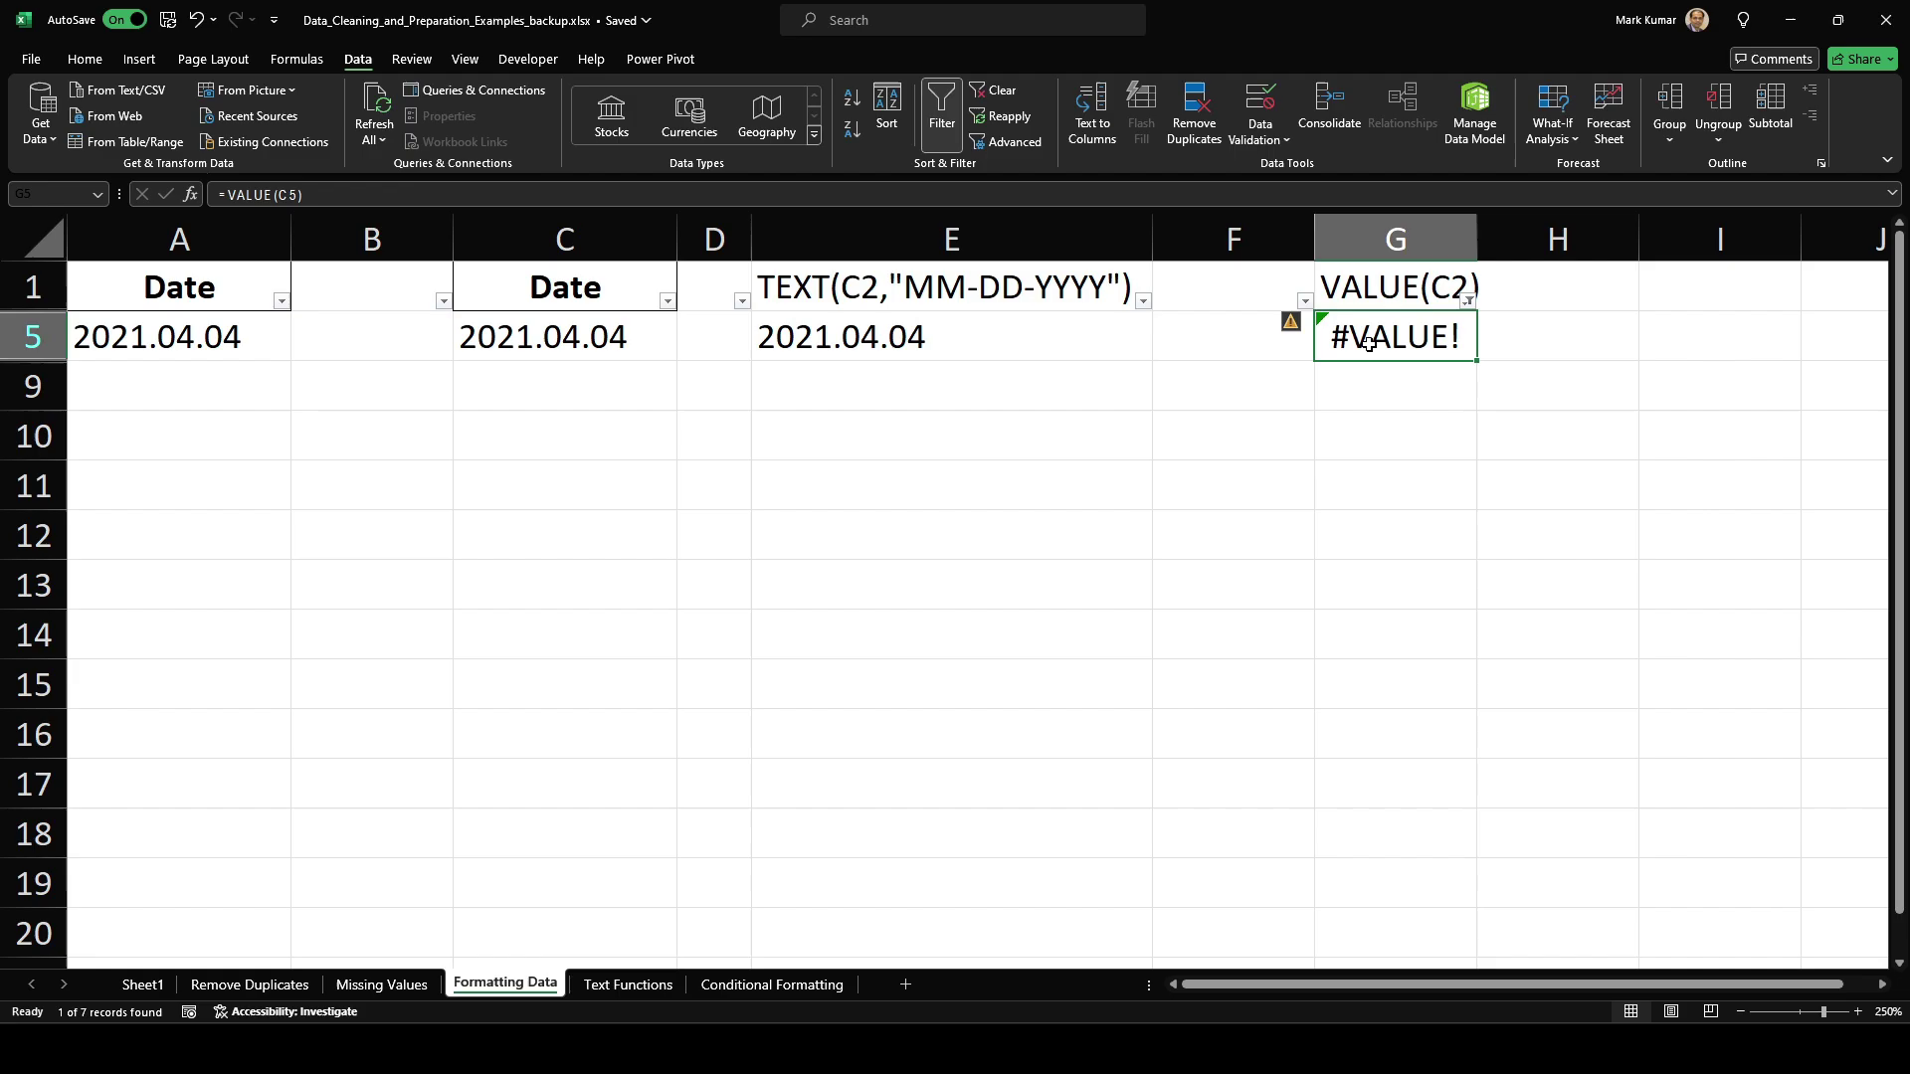
Step: Reselect (Select All) in the VALUE(C2) filter to show all seven rows again
left_click(1469, 302)
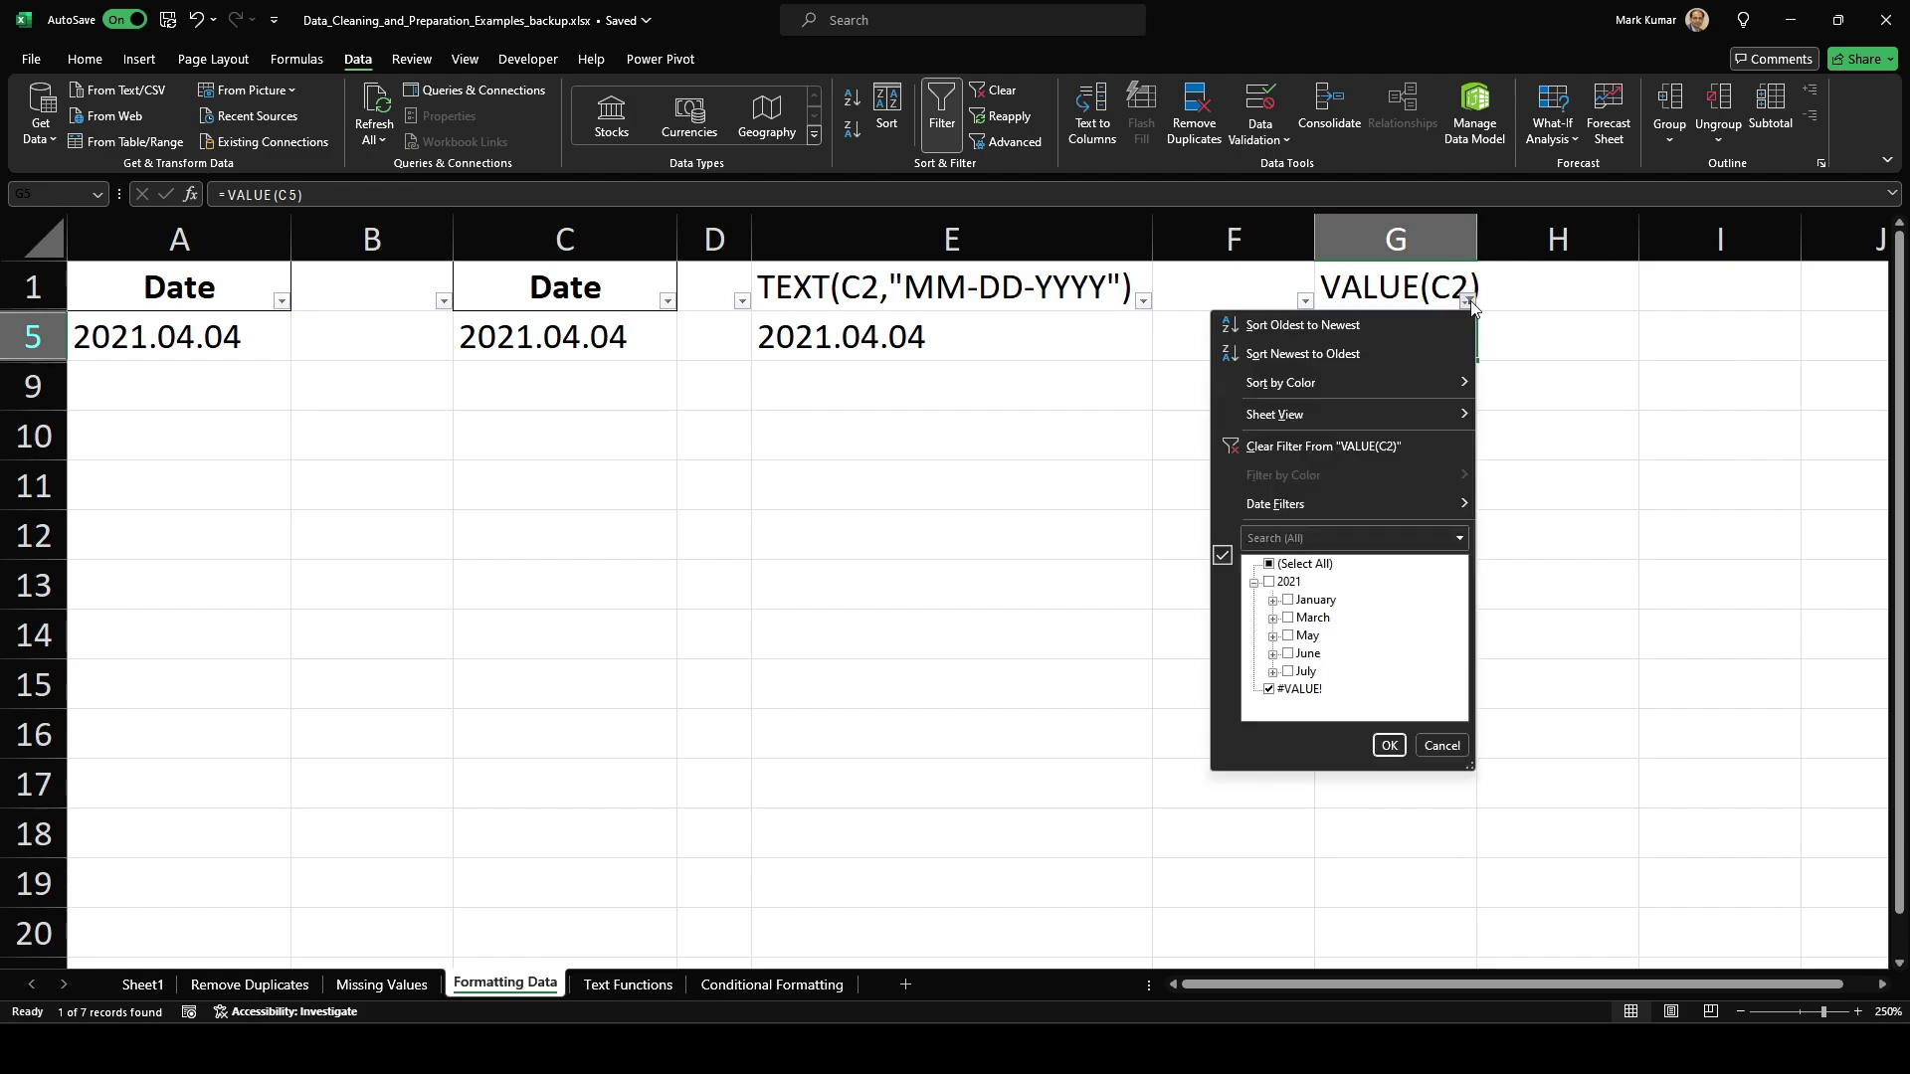
left_click(1303, 567)
left_click(1389, 745)
left_click(823, 325)
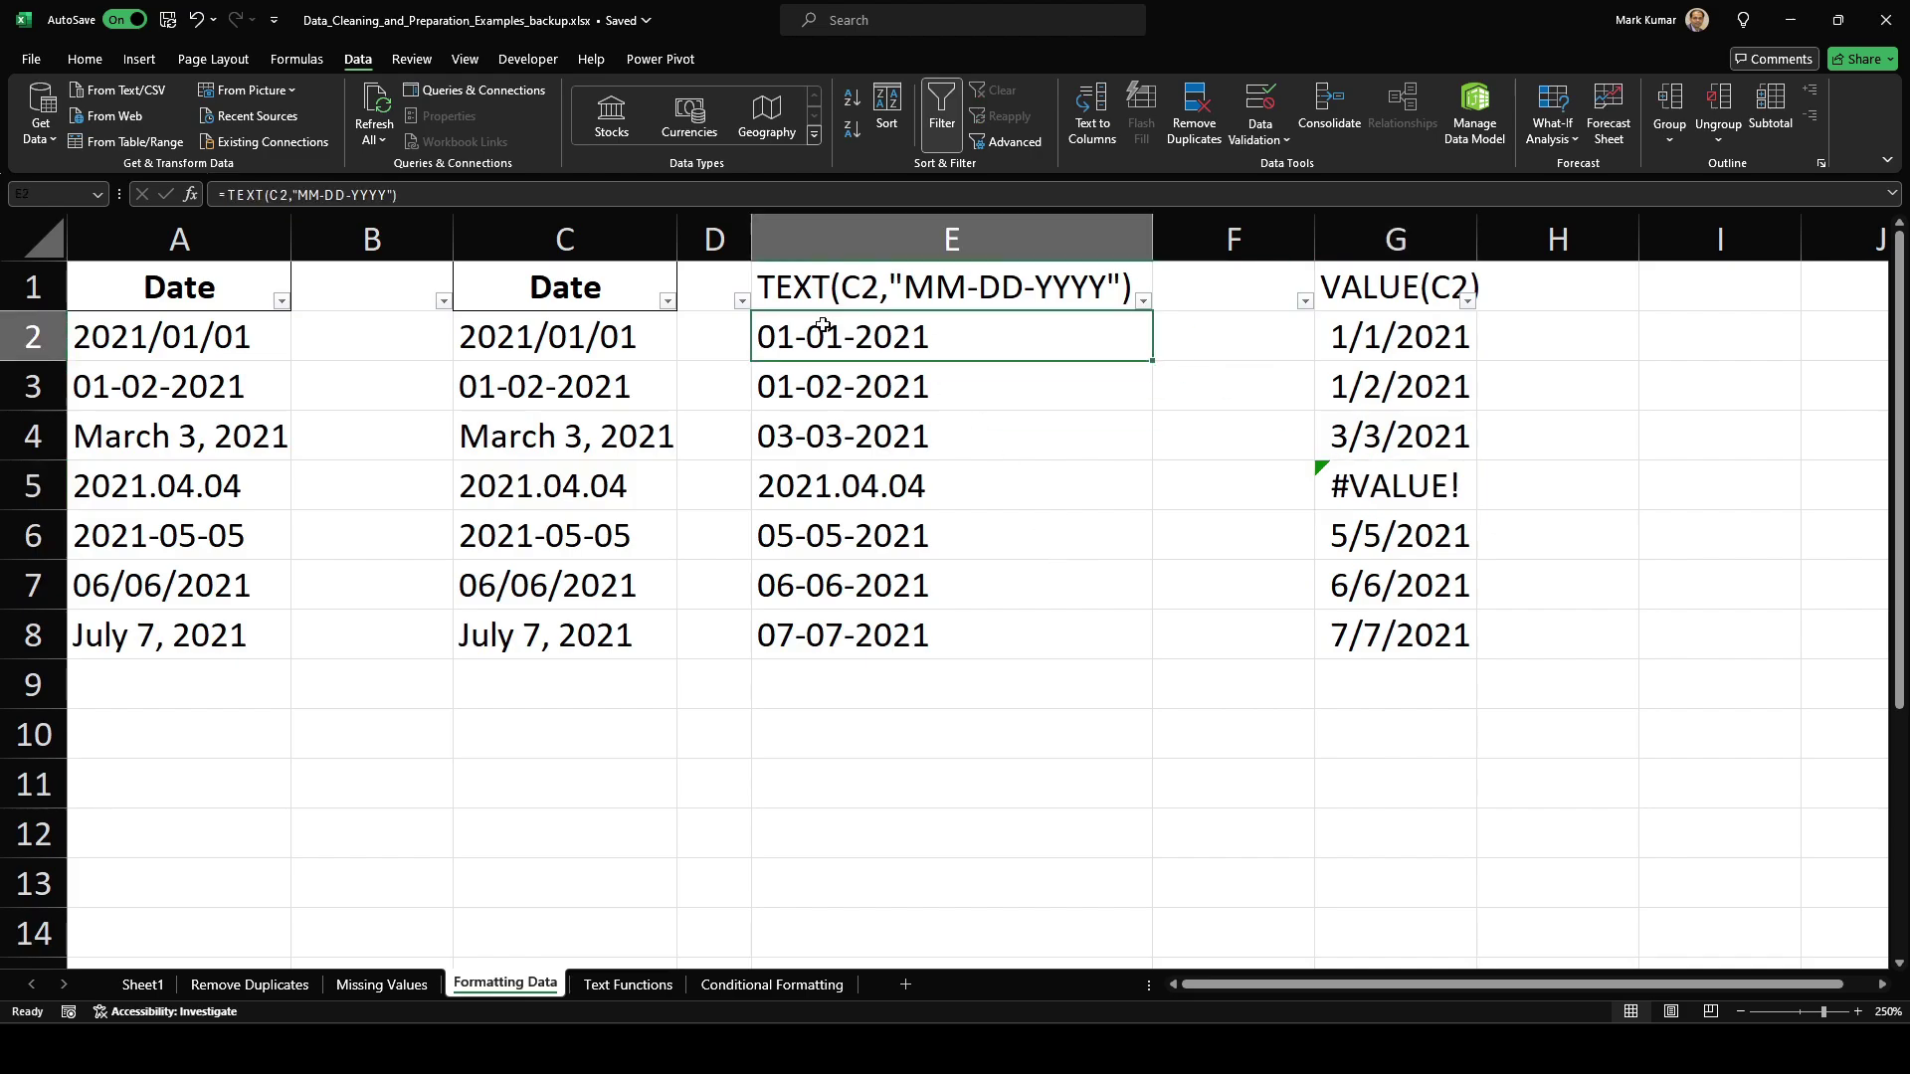
Step: Change E2's TEXT format to "MM.DD.YYYY" so it reads 01.01.2021, leaving E3:E8 unchanged
left_click(325, 195)
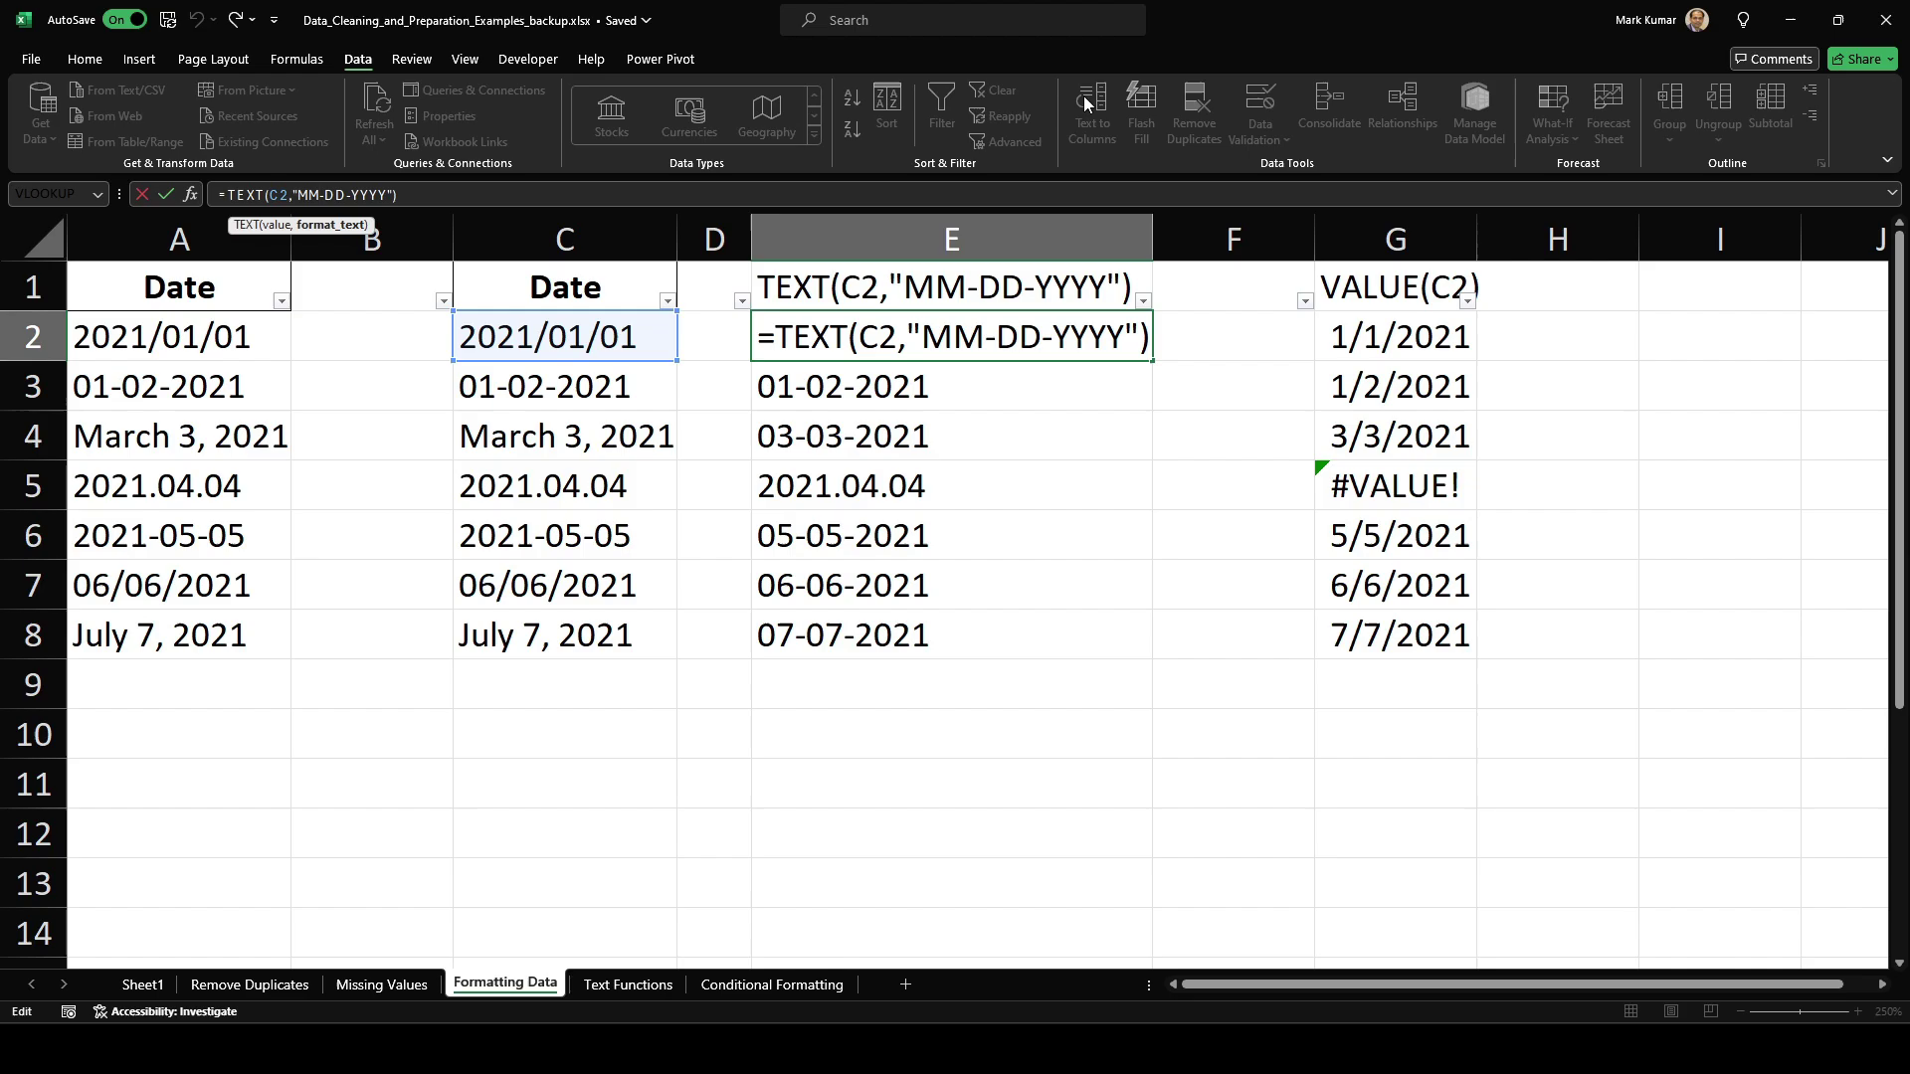
key("BackSpace")
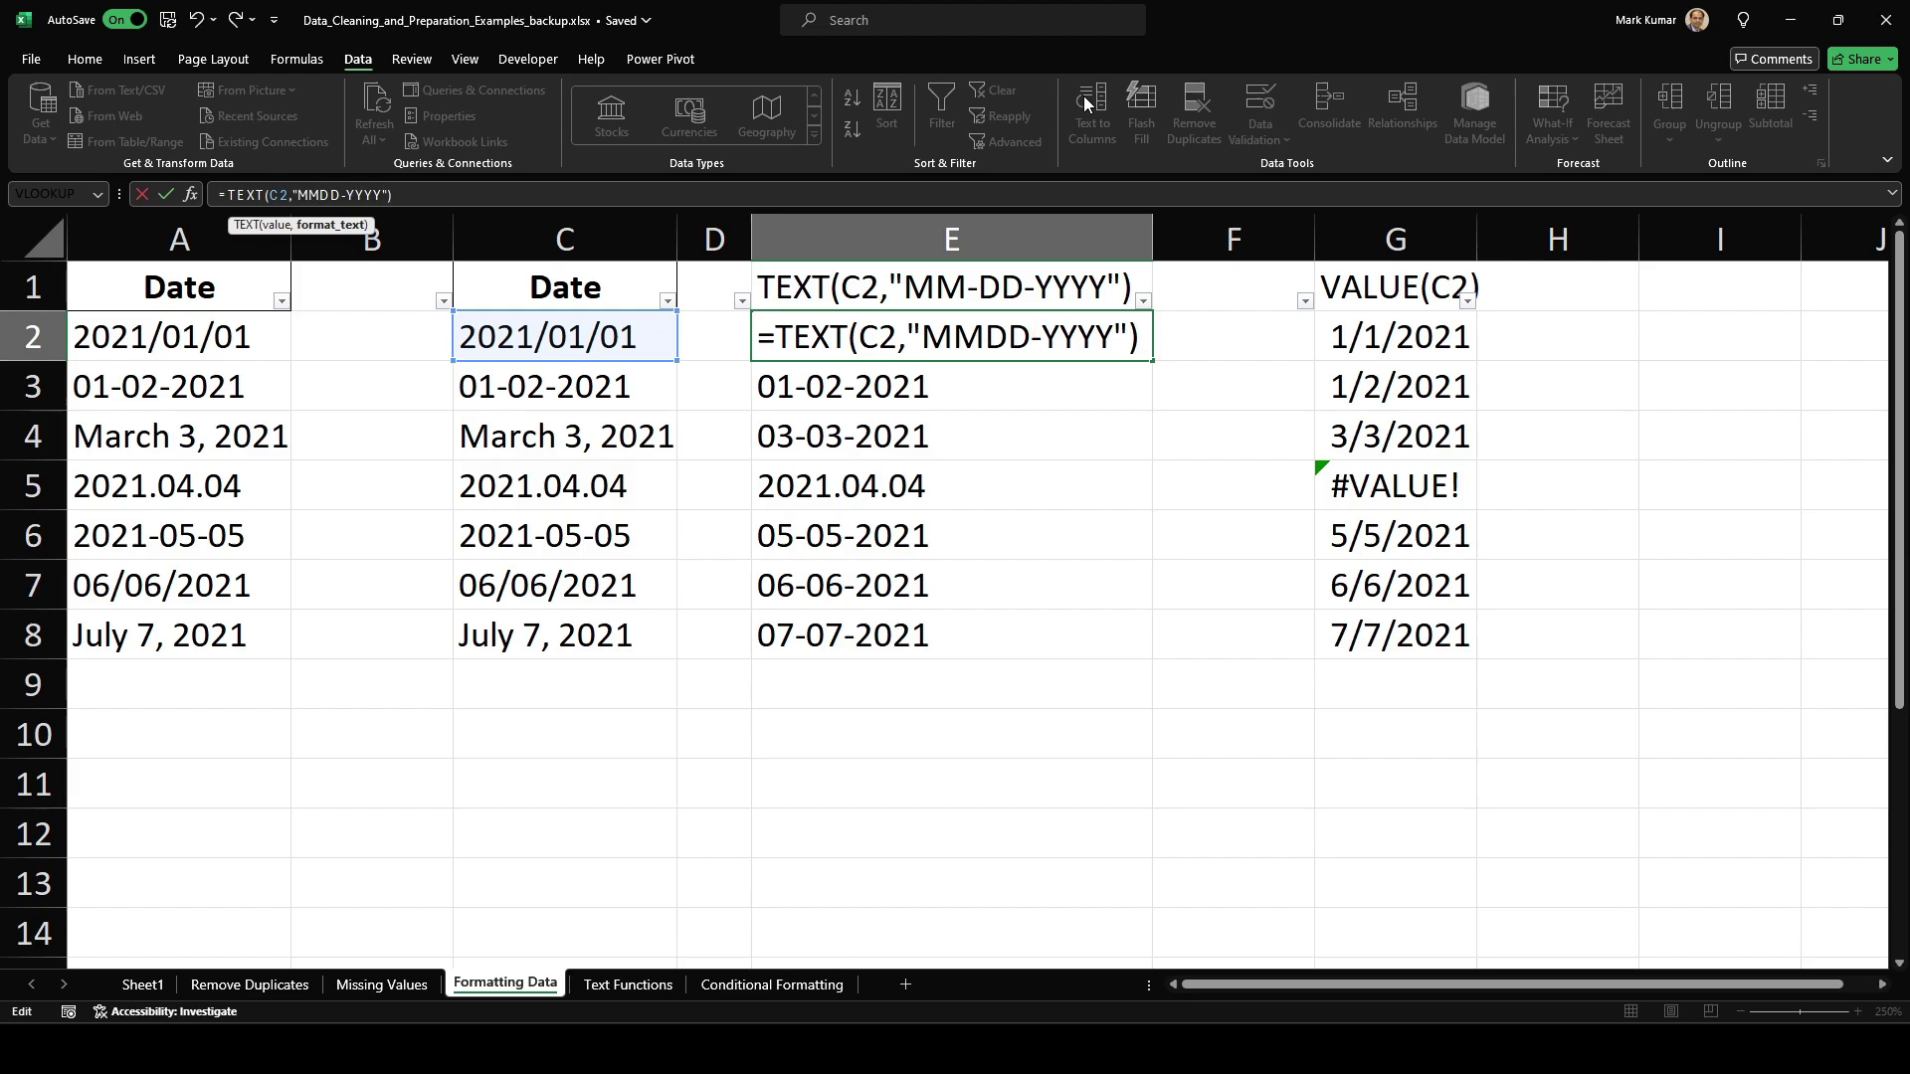
type(".")
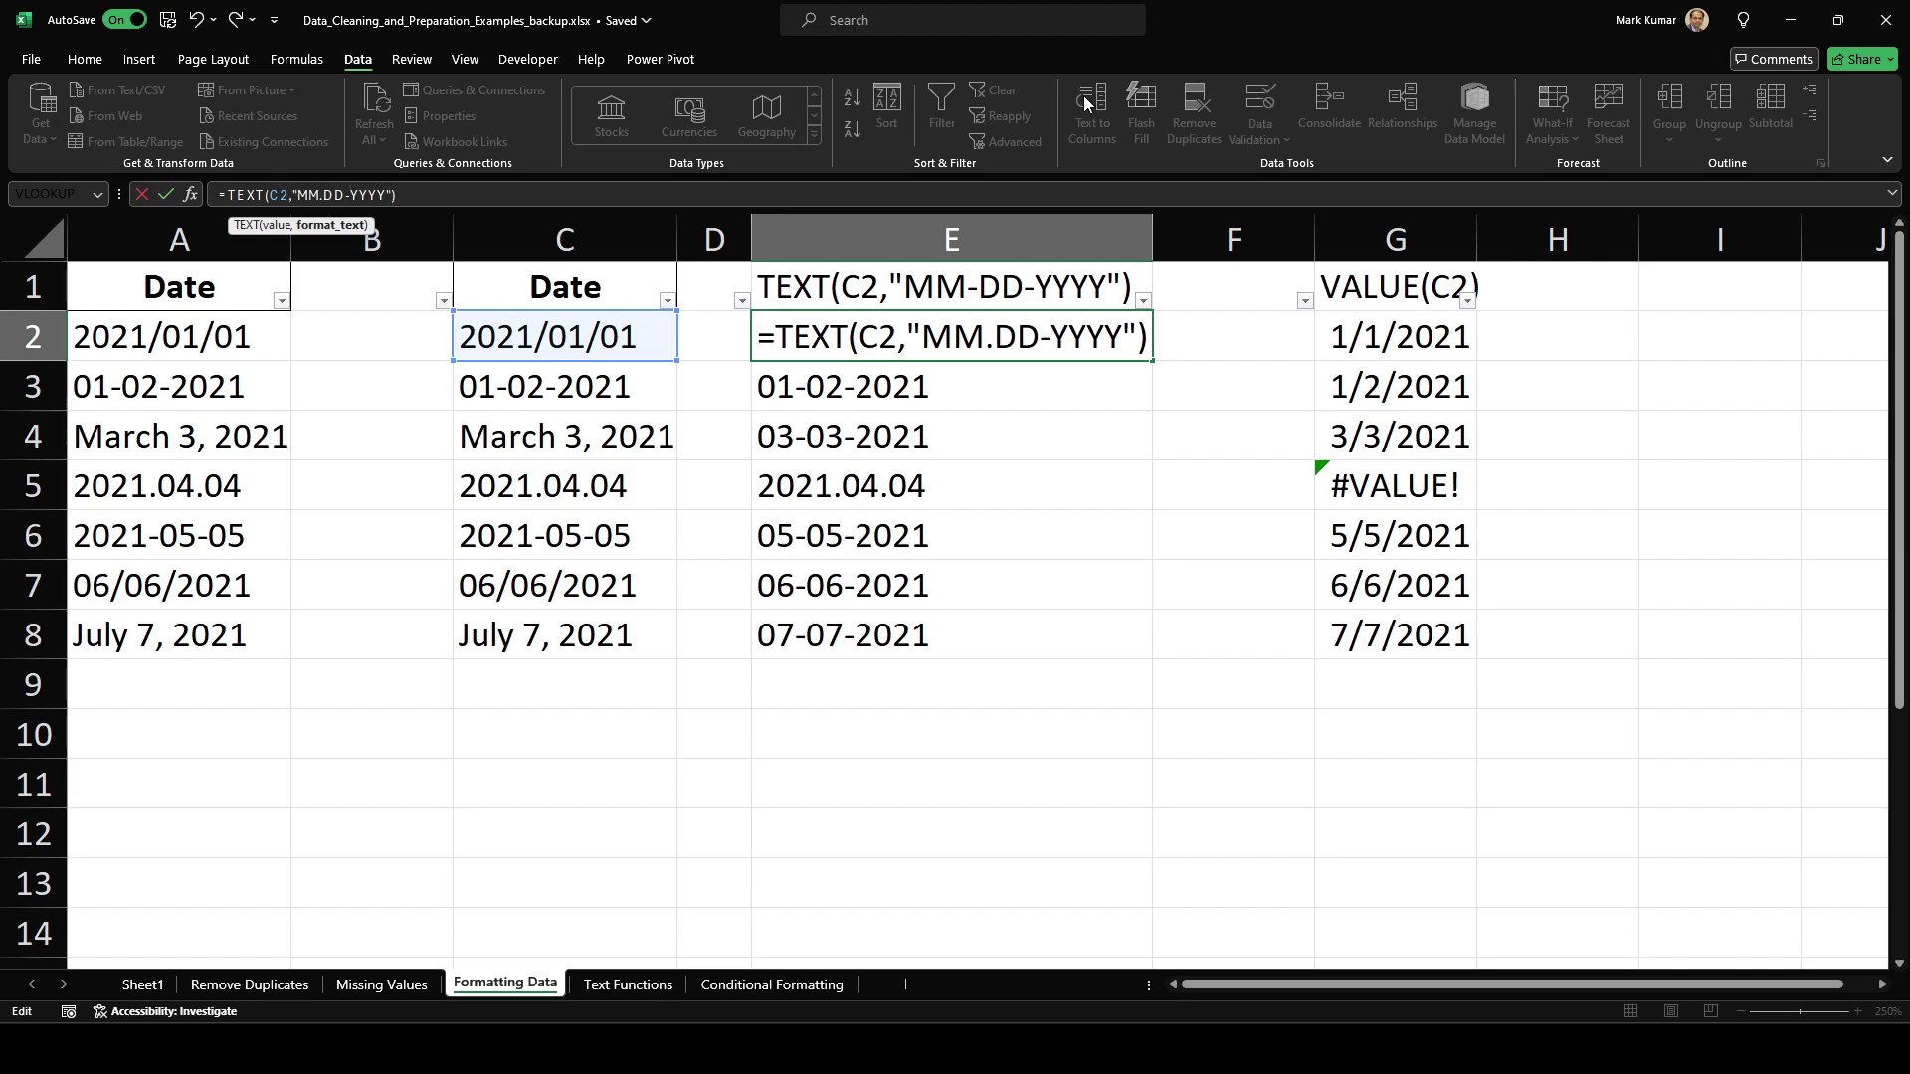
key("BackSpace")
type(".")
key("Return")
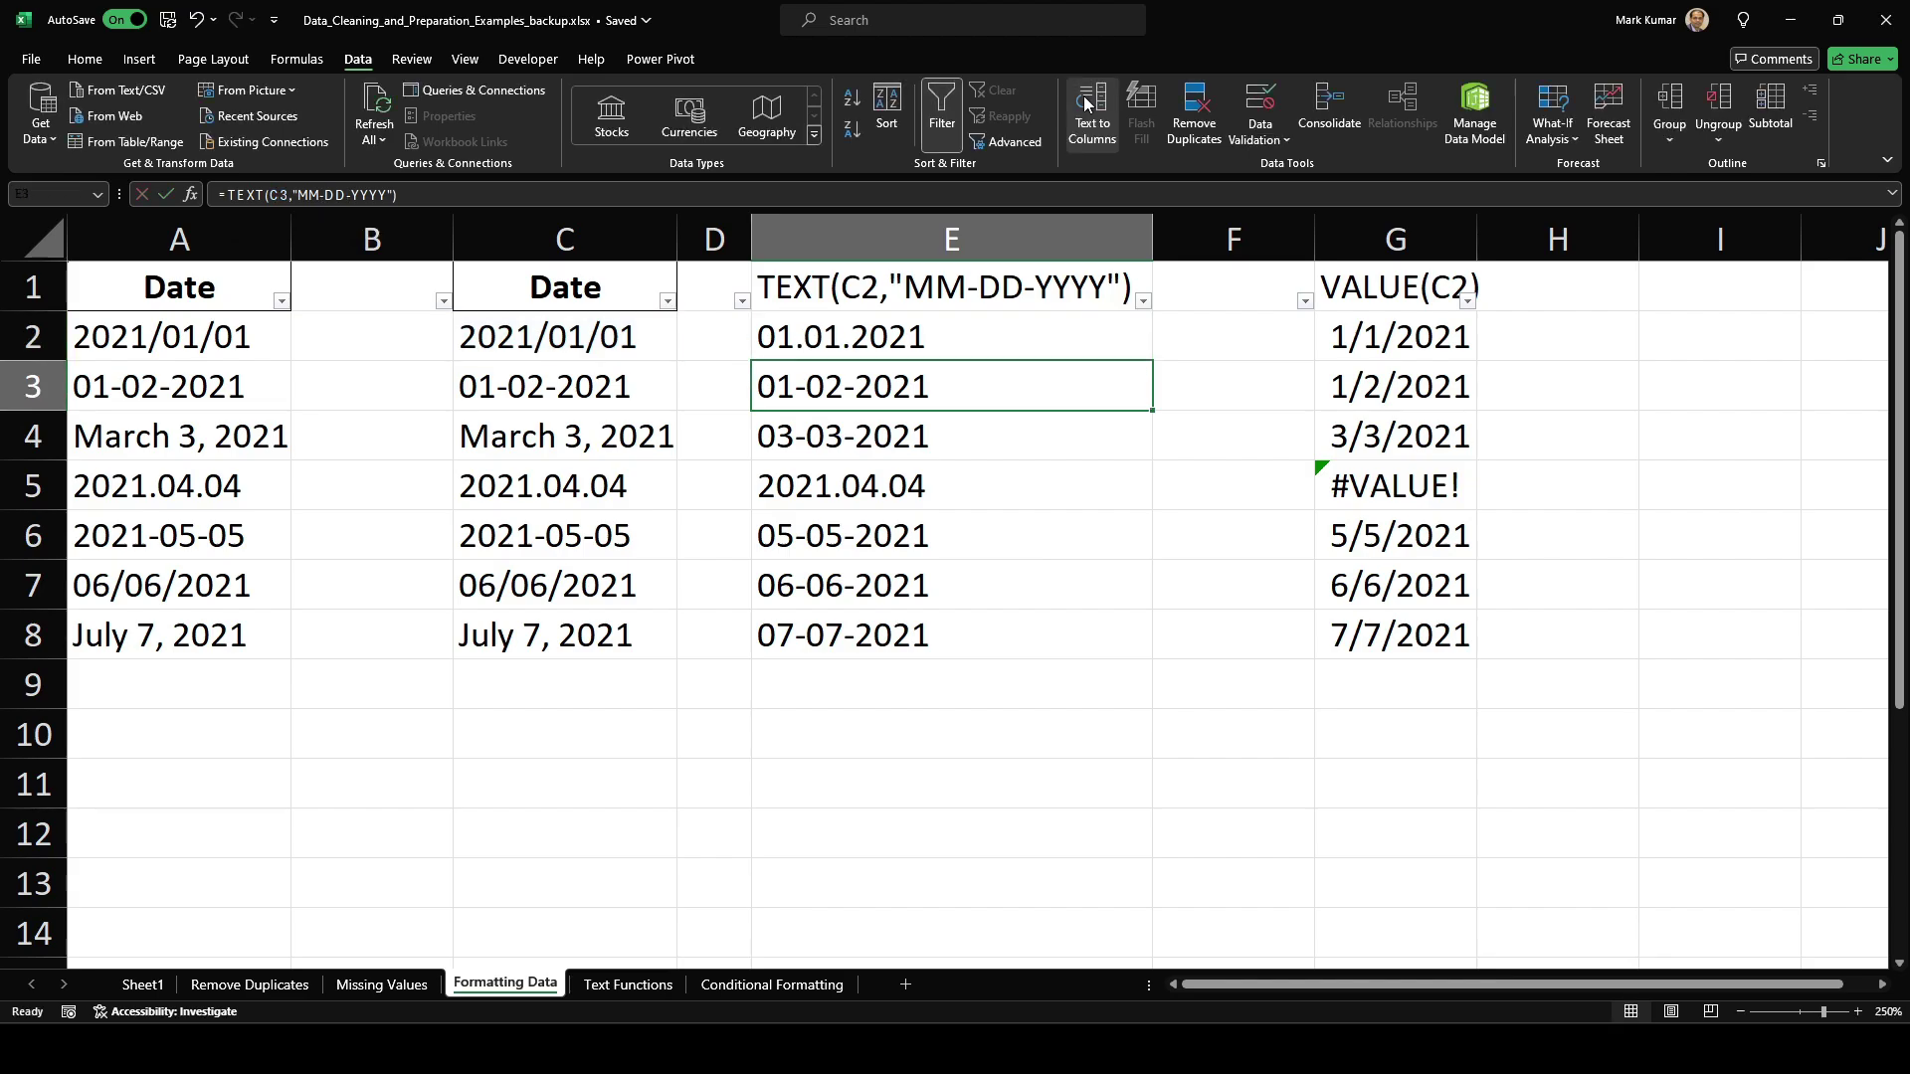
left_click(1021, 337)
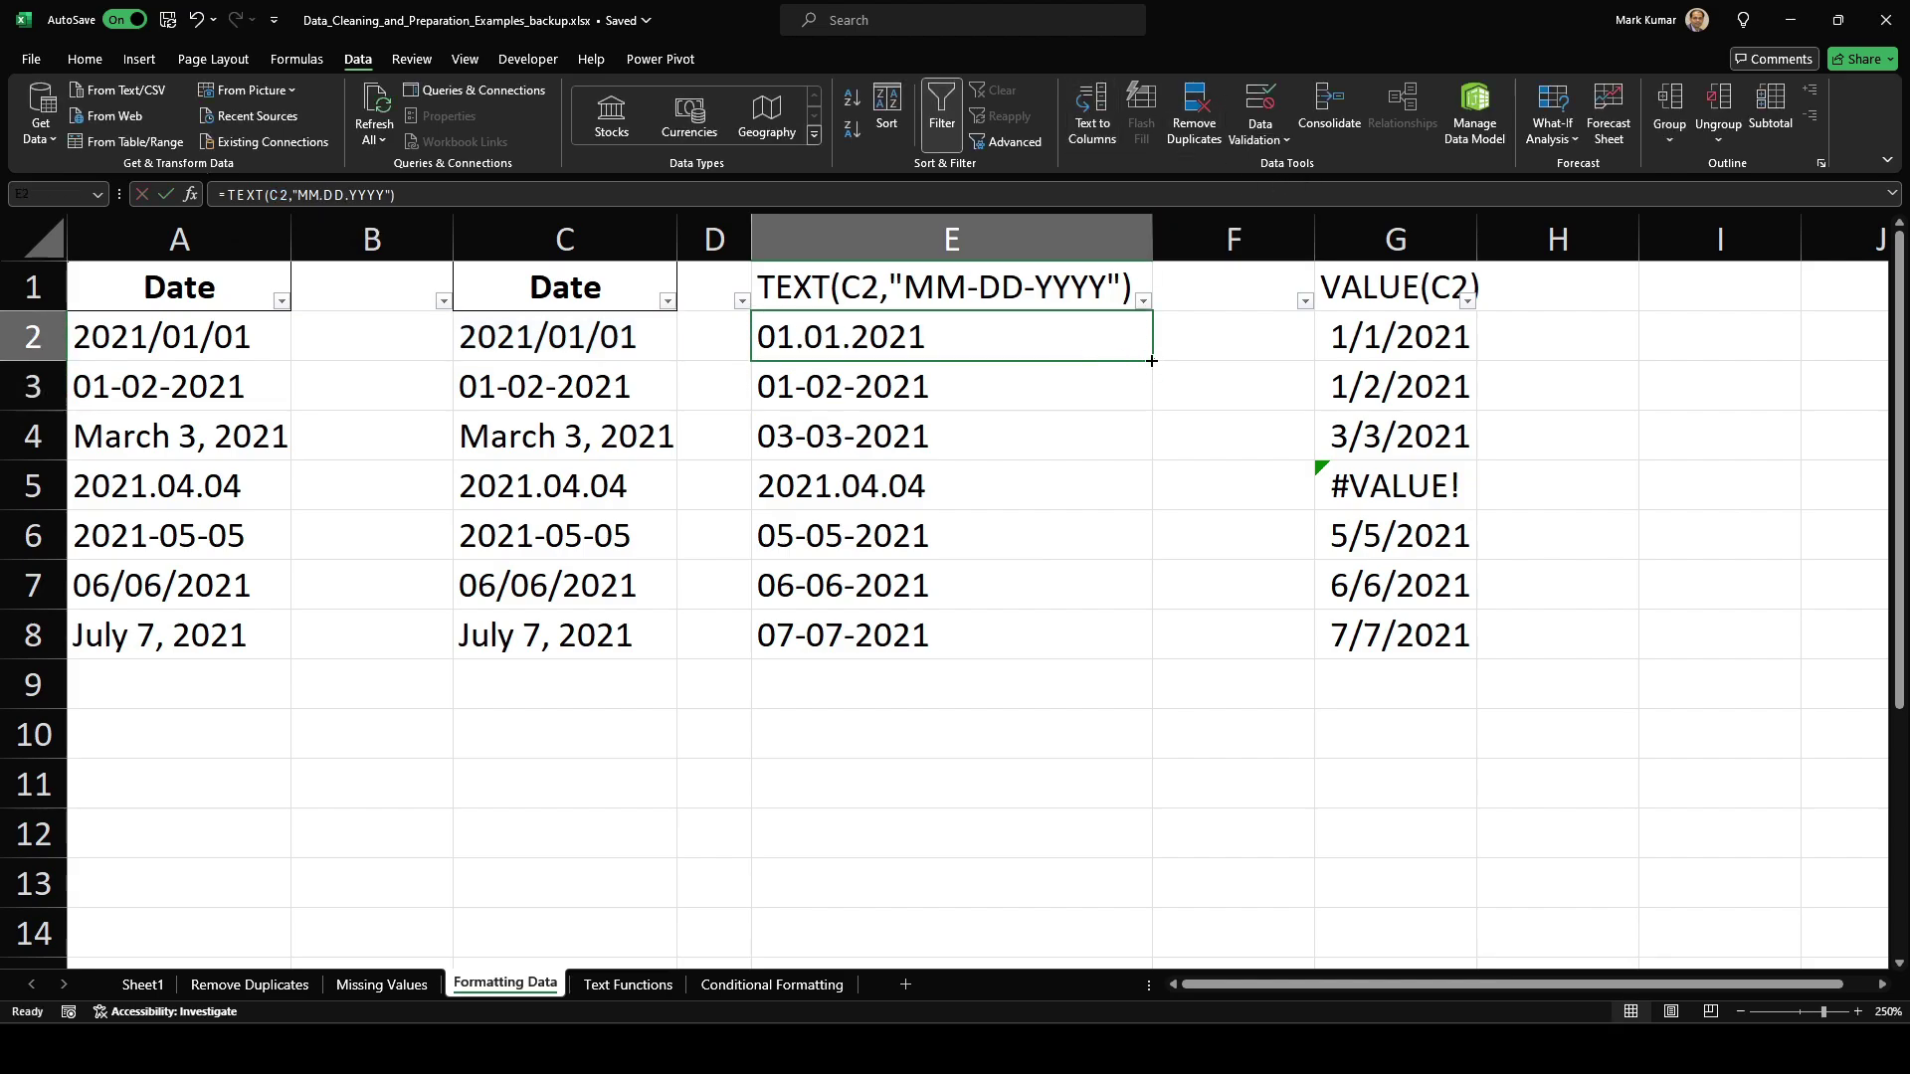
left_click_drag(1153, 361, 1106, 653)
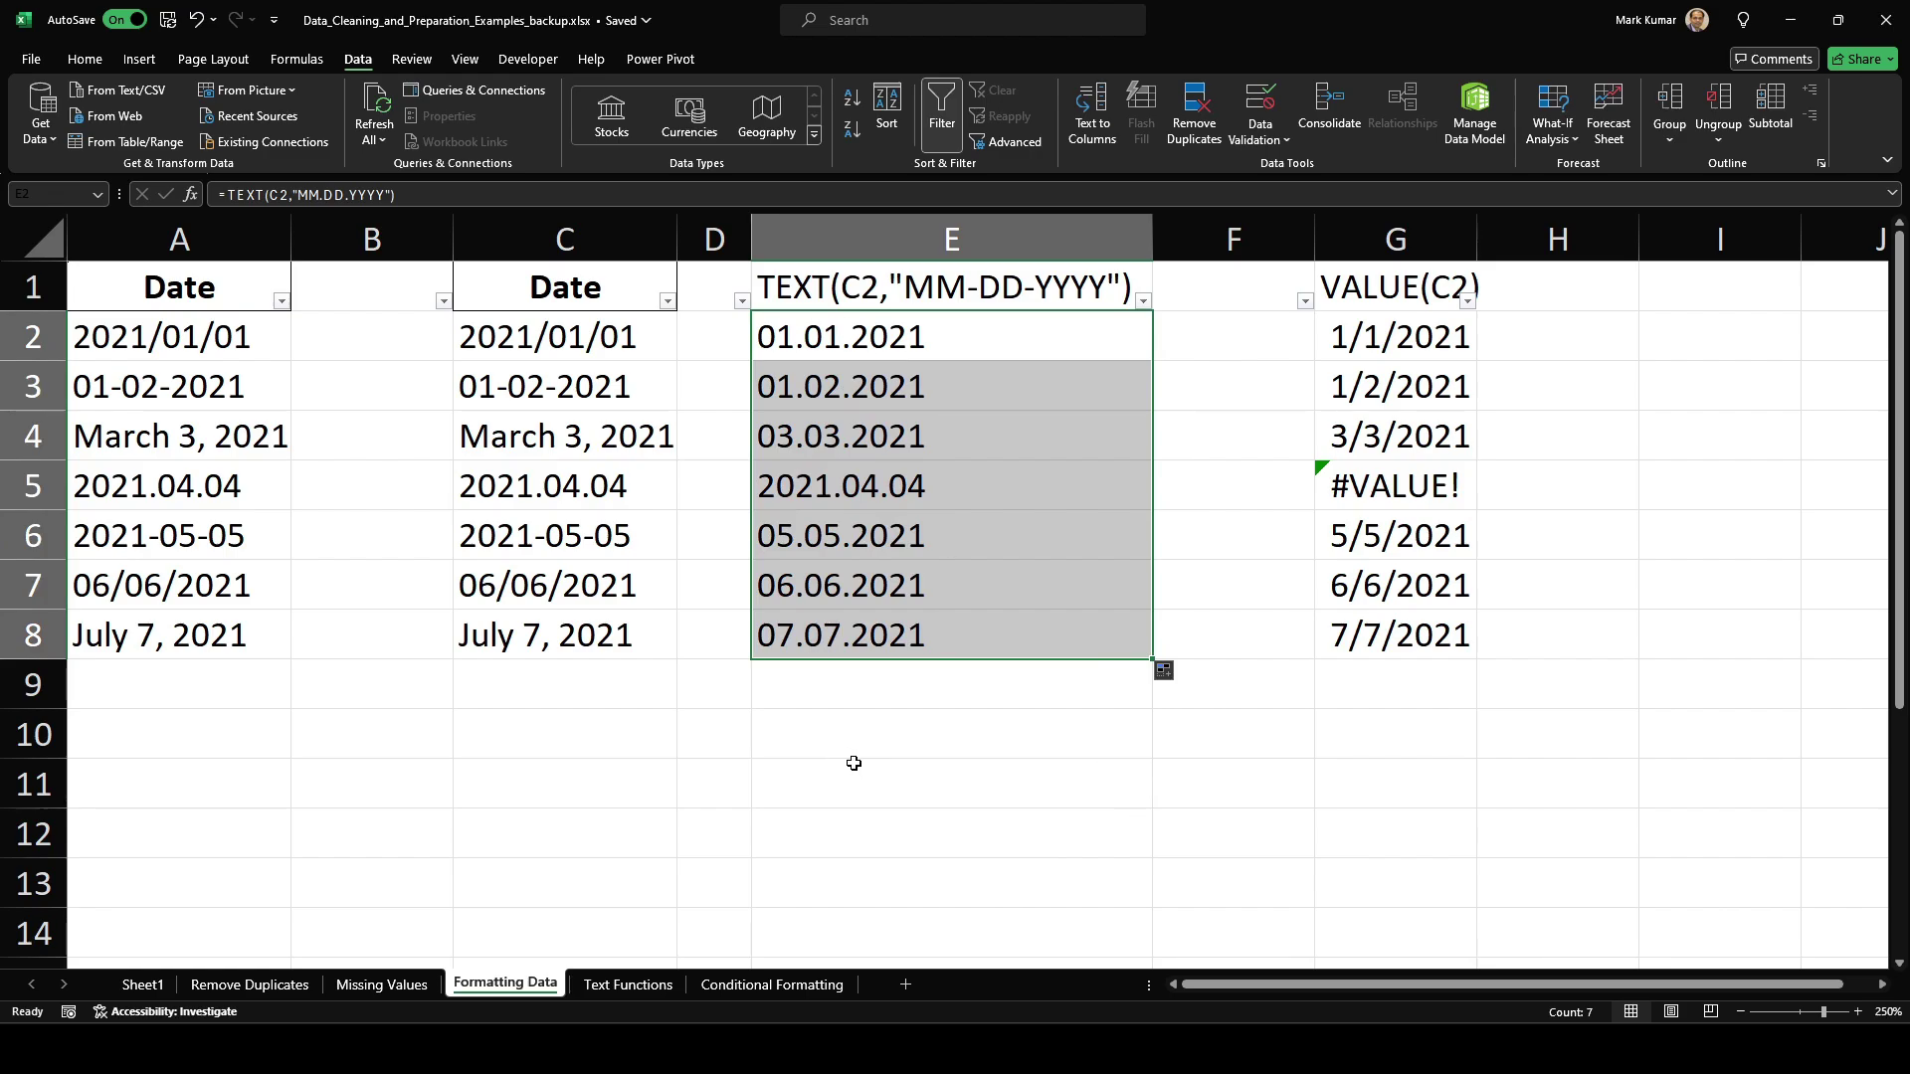
key("ctrl+z")
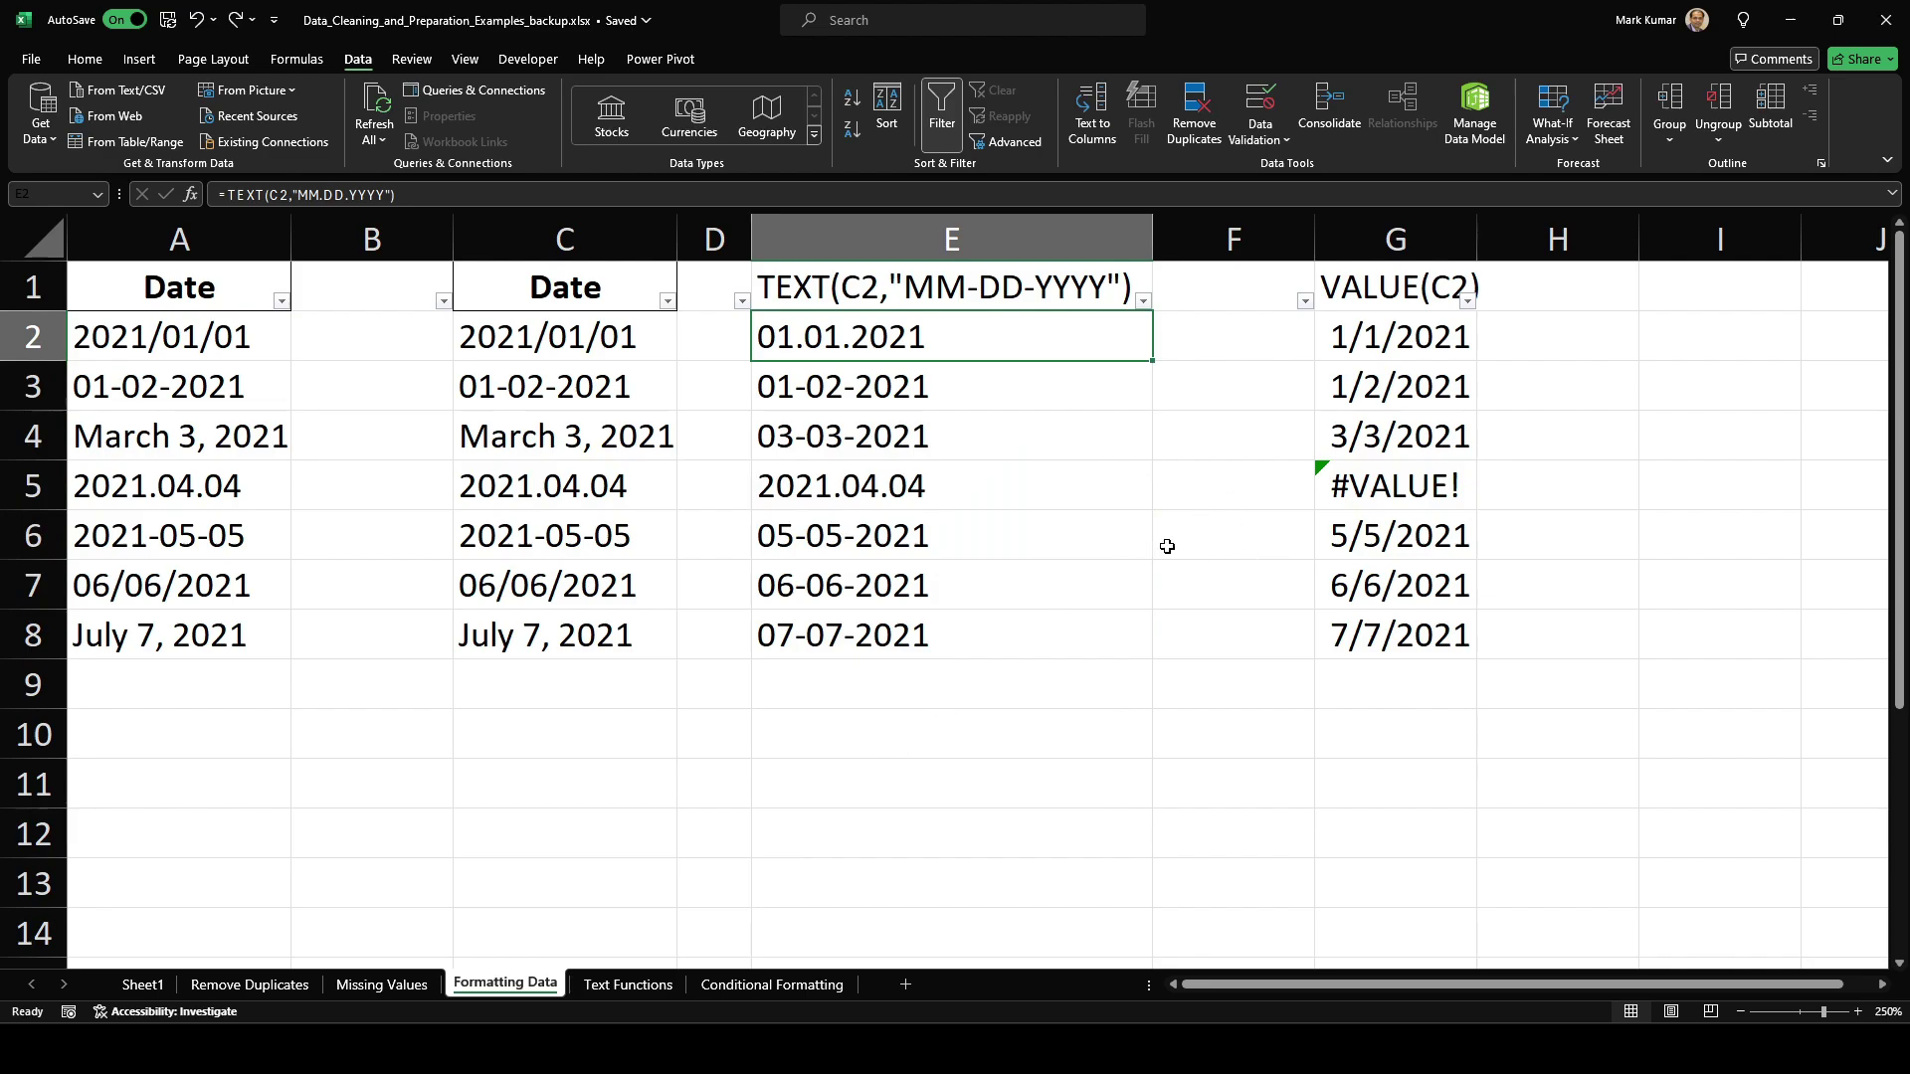
Step: Filter the VALUE(C2) column to show only the #VALUE! row
left_click(1269, 535)
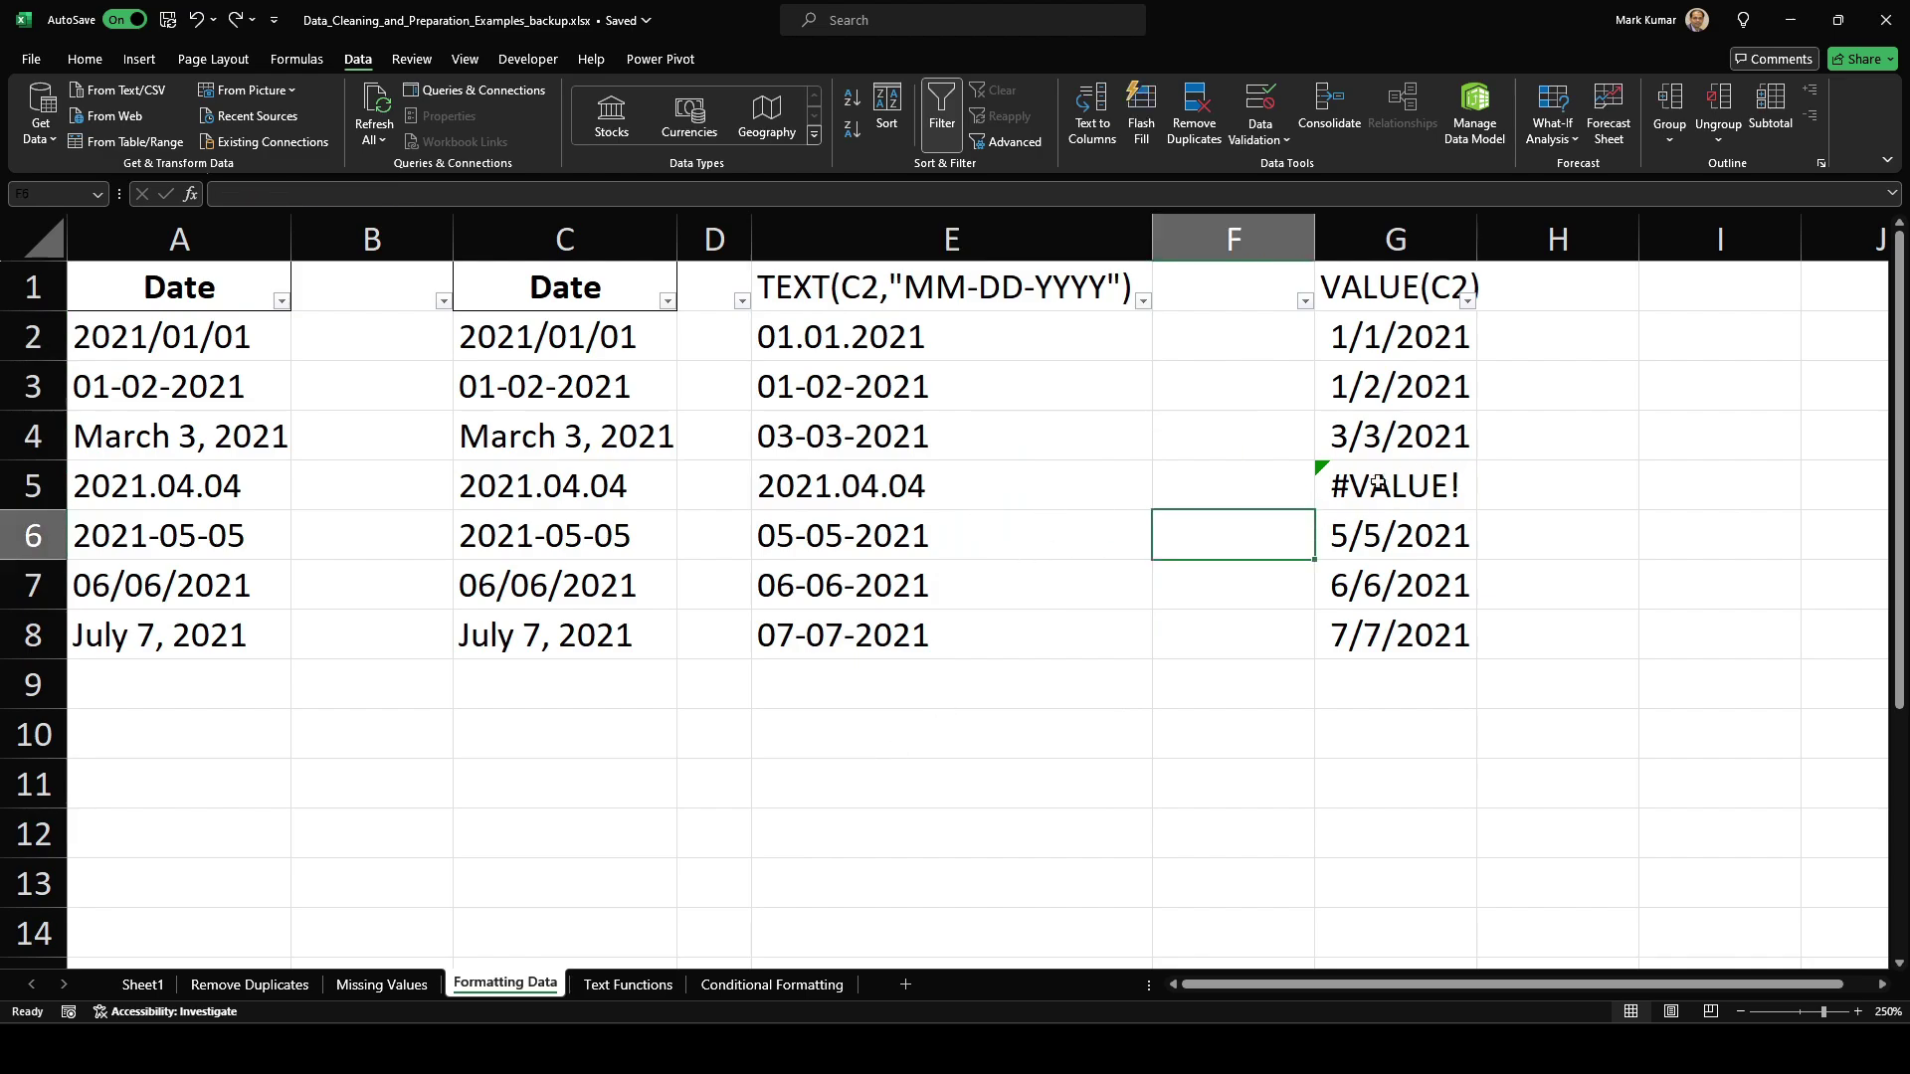
left_click(1467, 300)
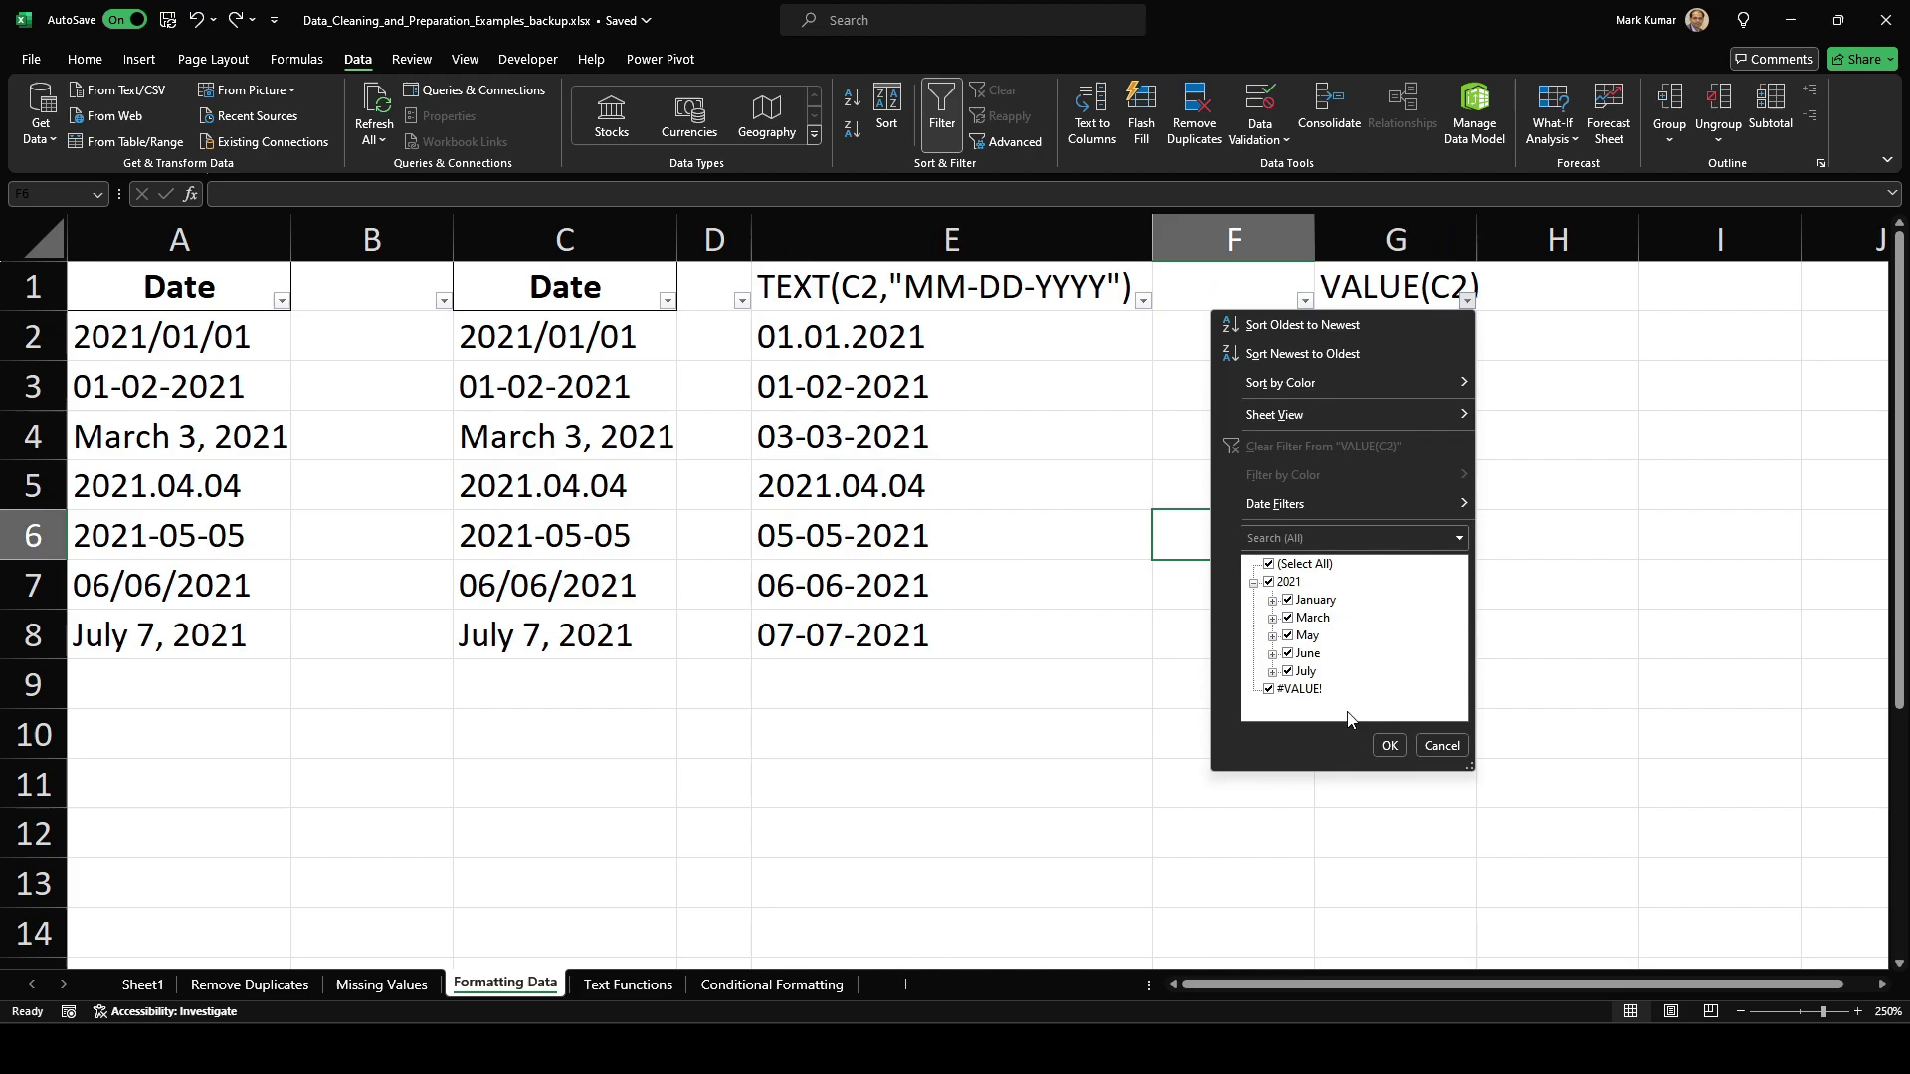
left_click(1283, 564)
left_click(1298, 689)
left_click(1388, 746)
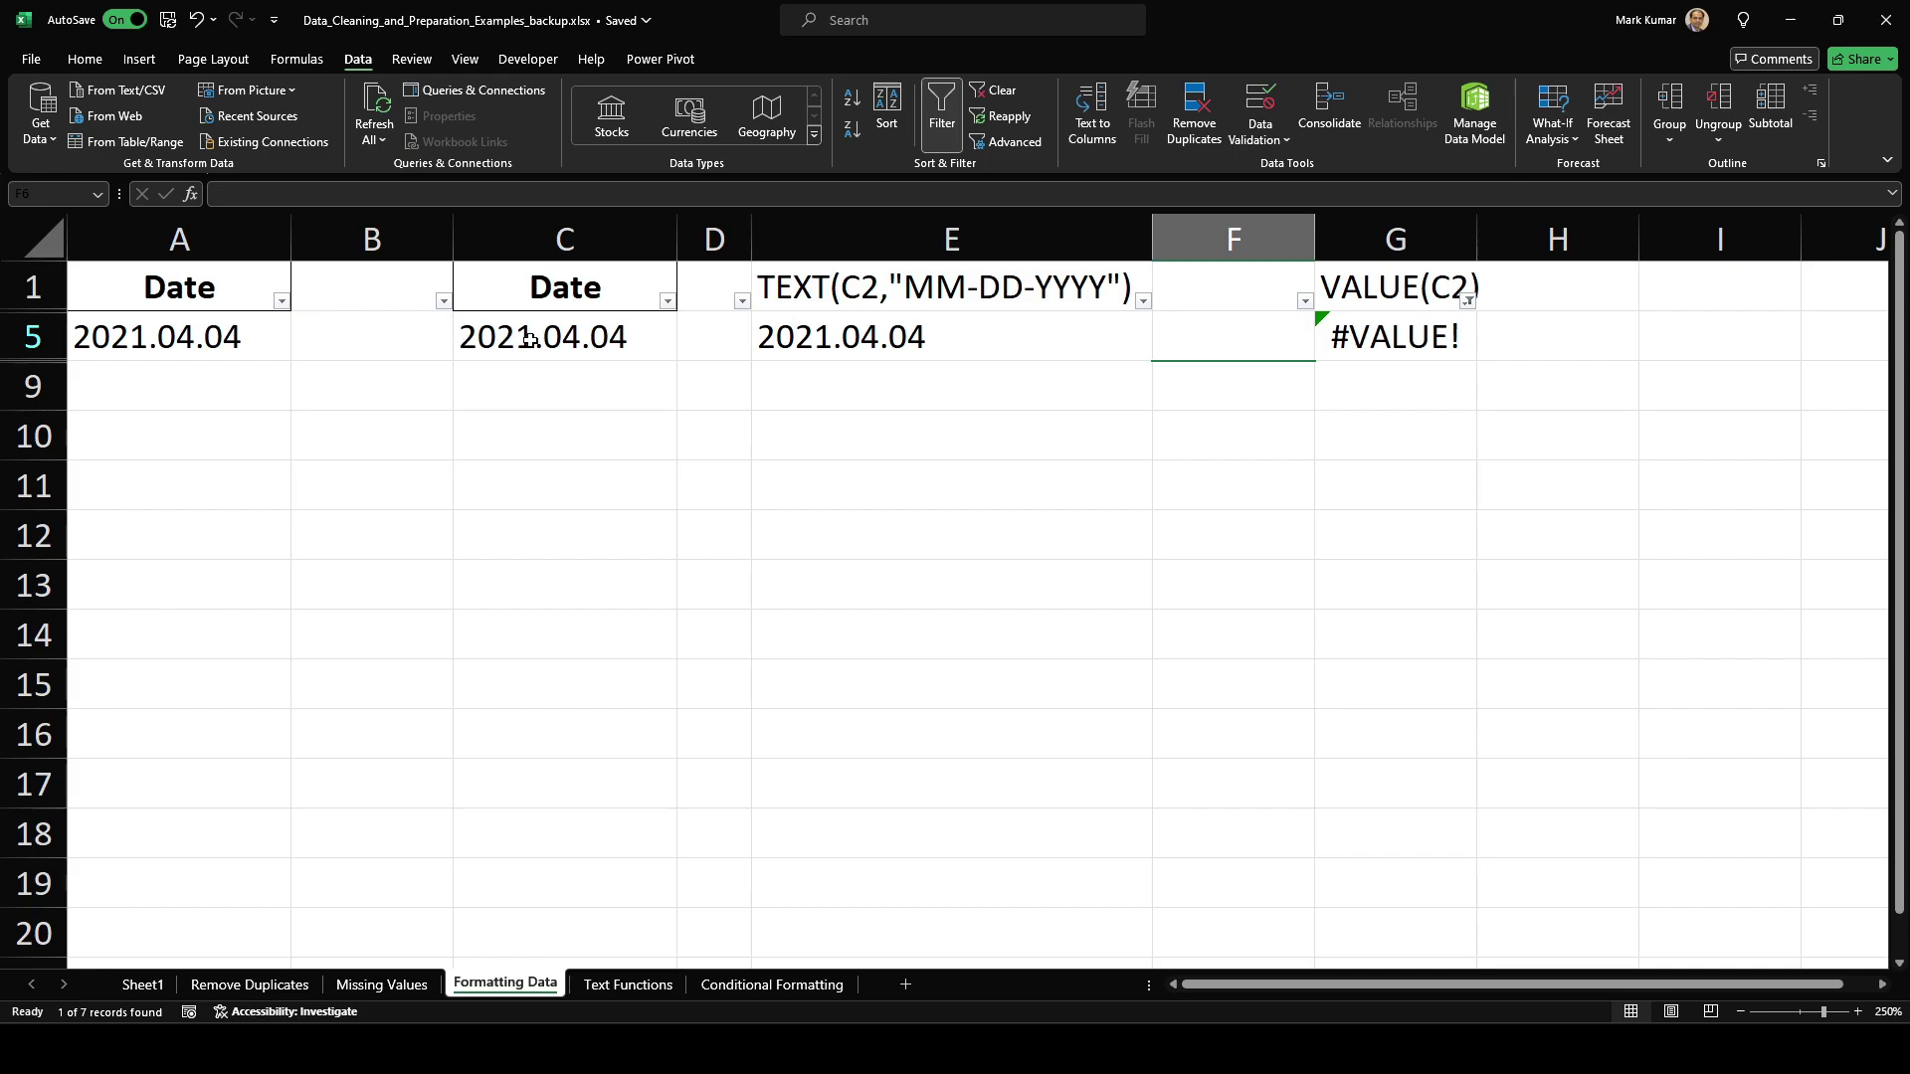
left_click(892, 522)
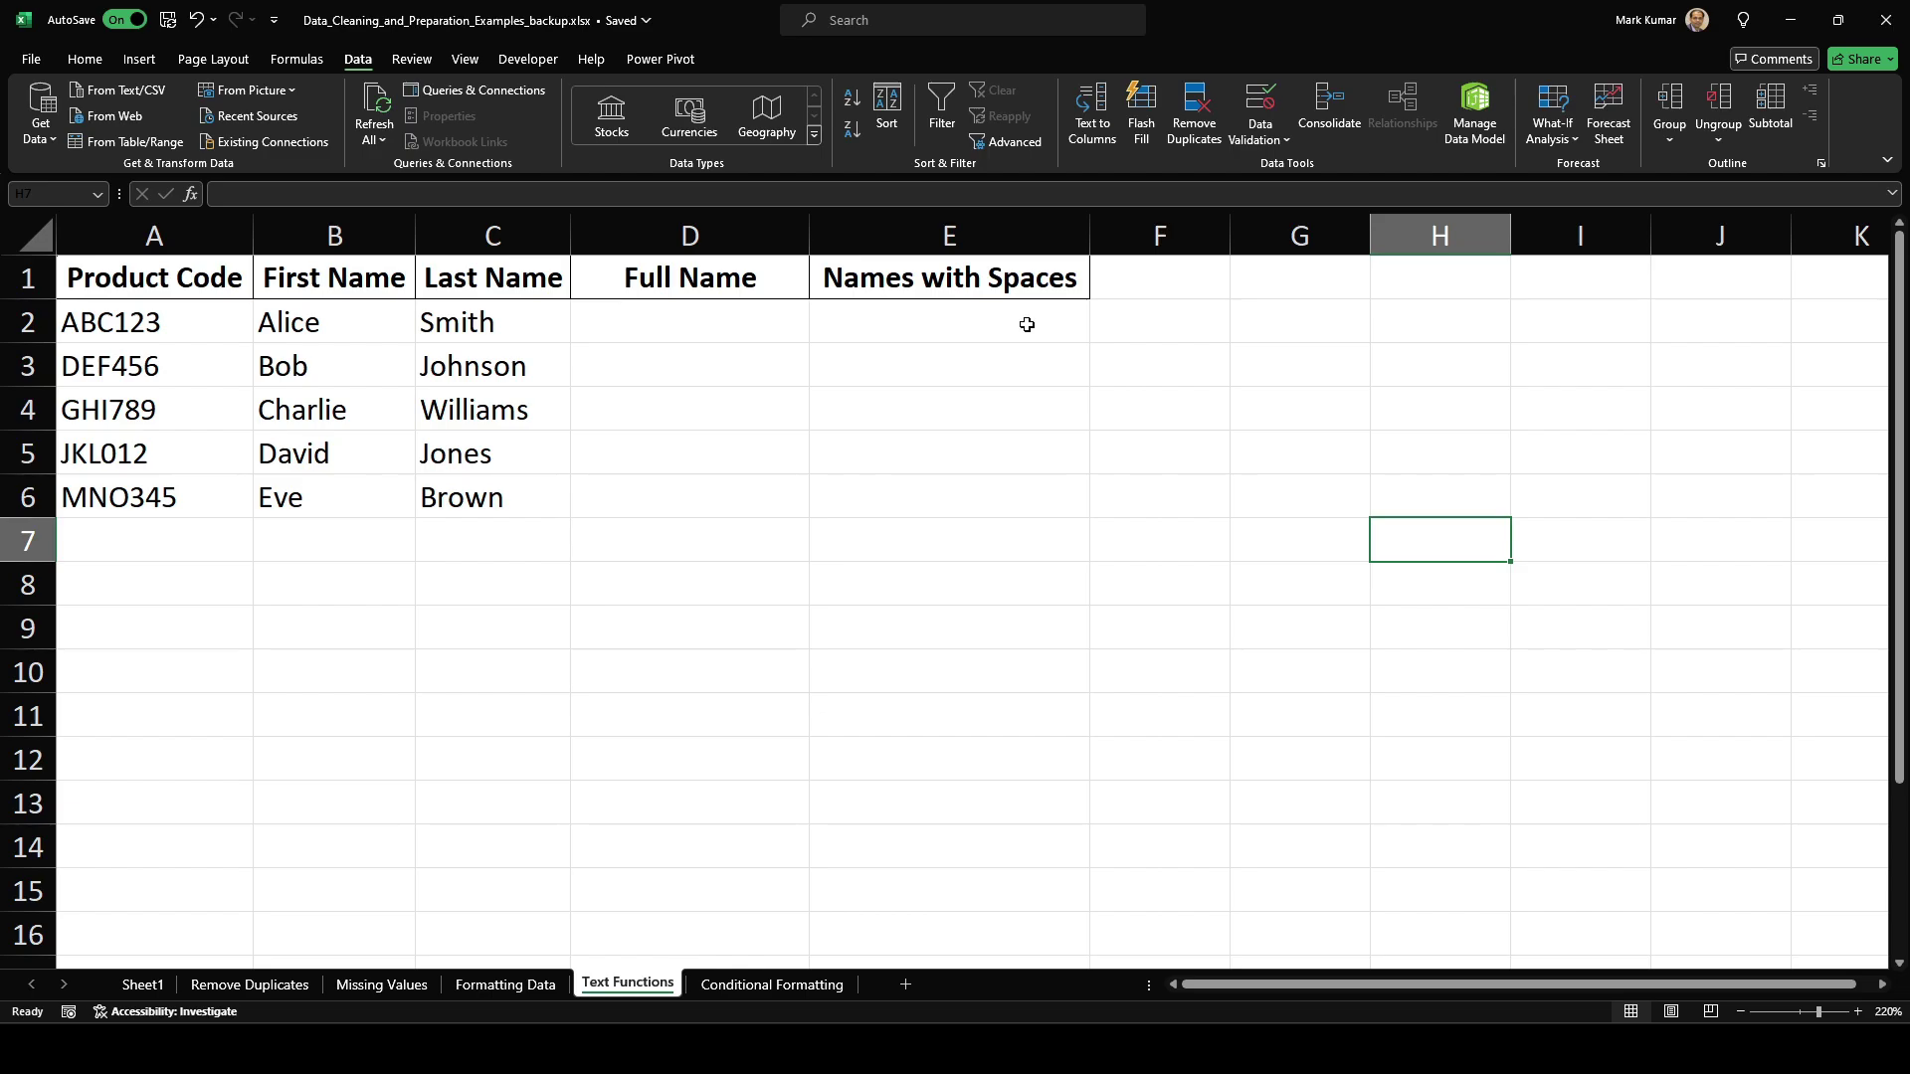
Step: Enter =B2&" "&C2 in D2 and fill the full names down to row 6
left_click(703, 324)
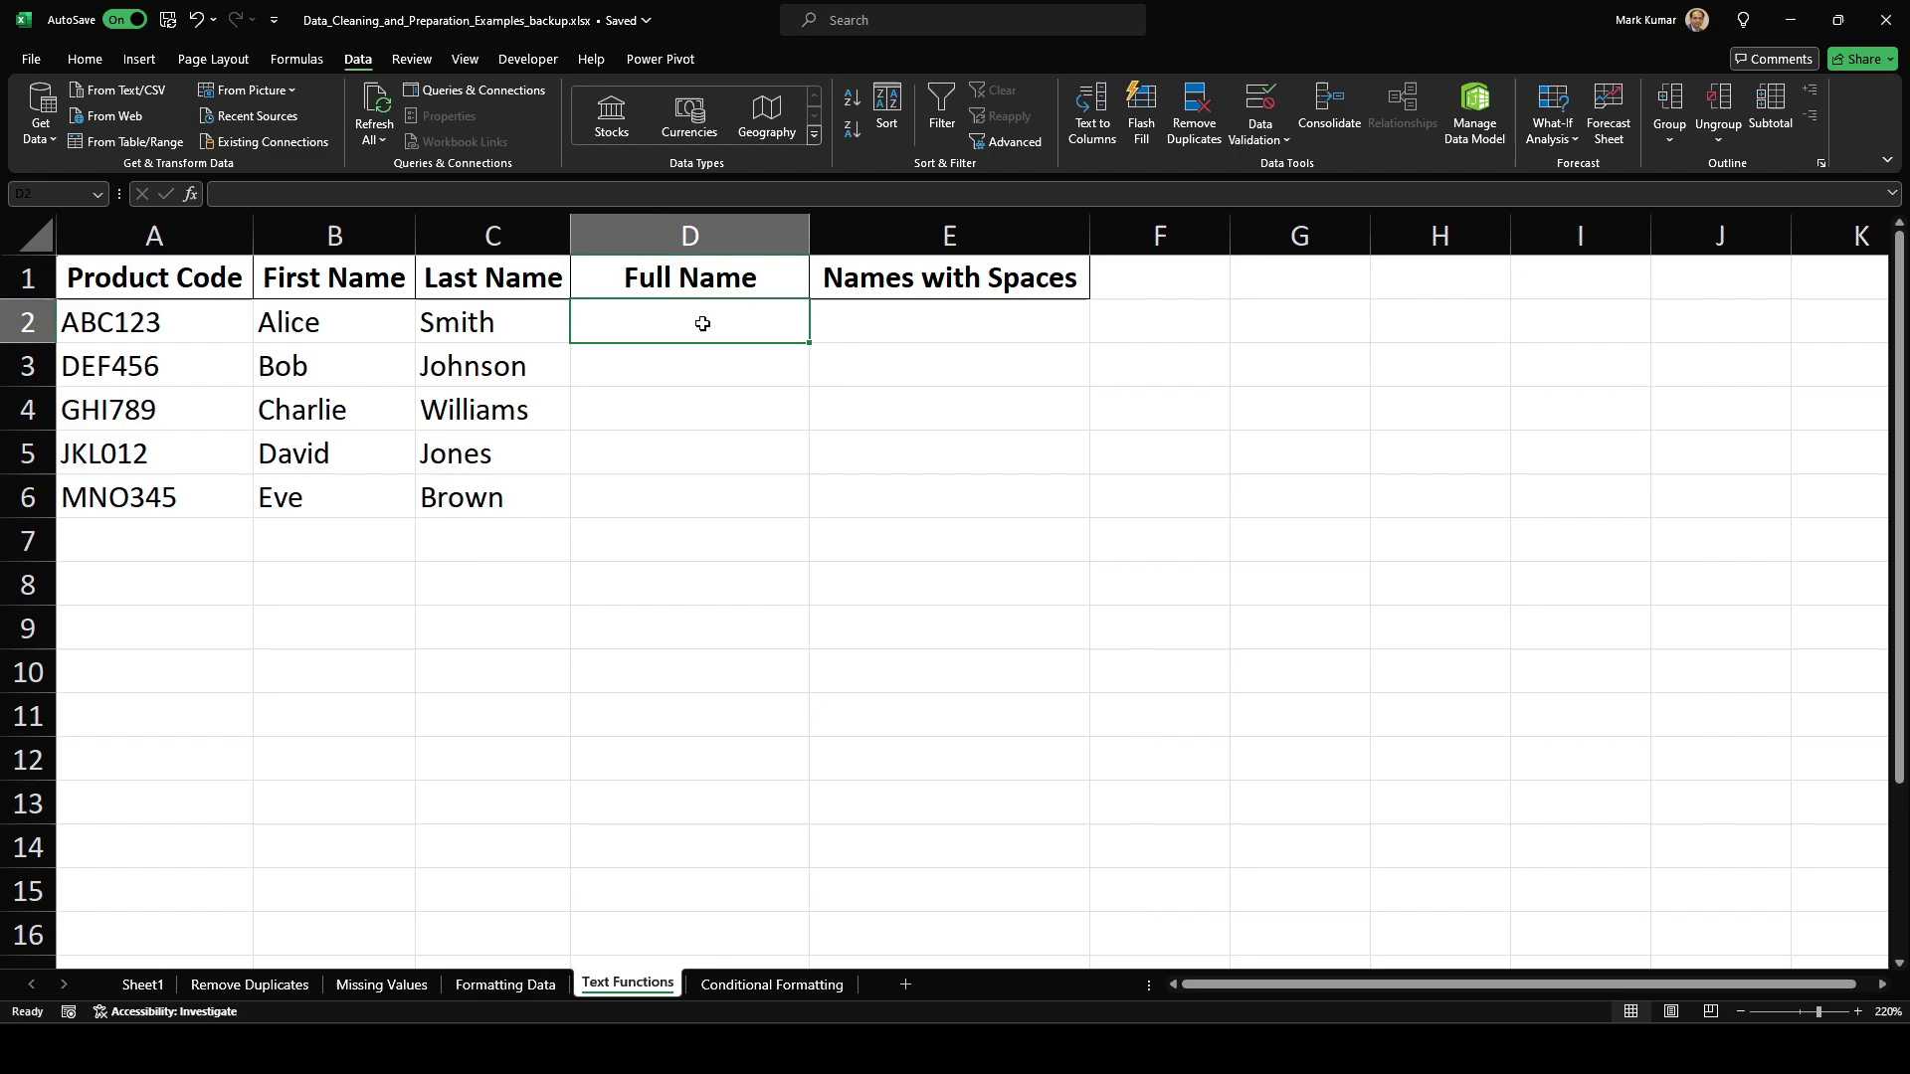
type("=")
key("Left")
key("Left")
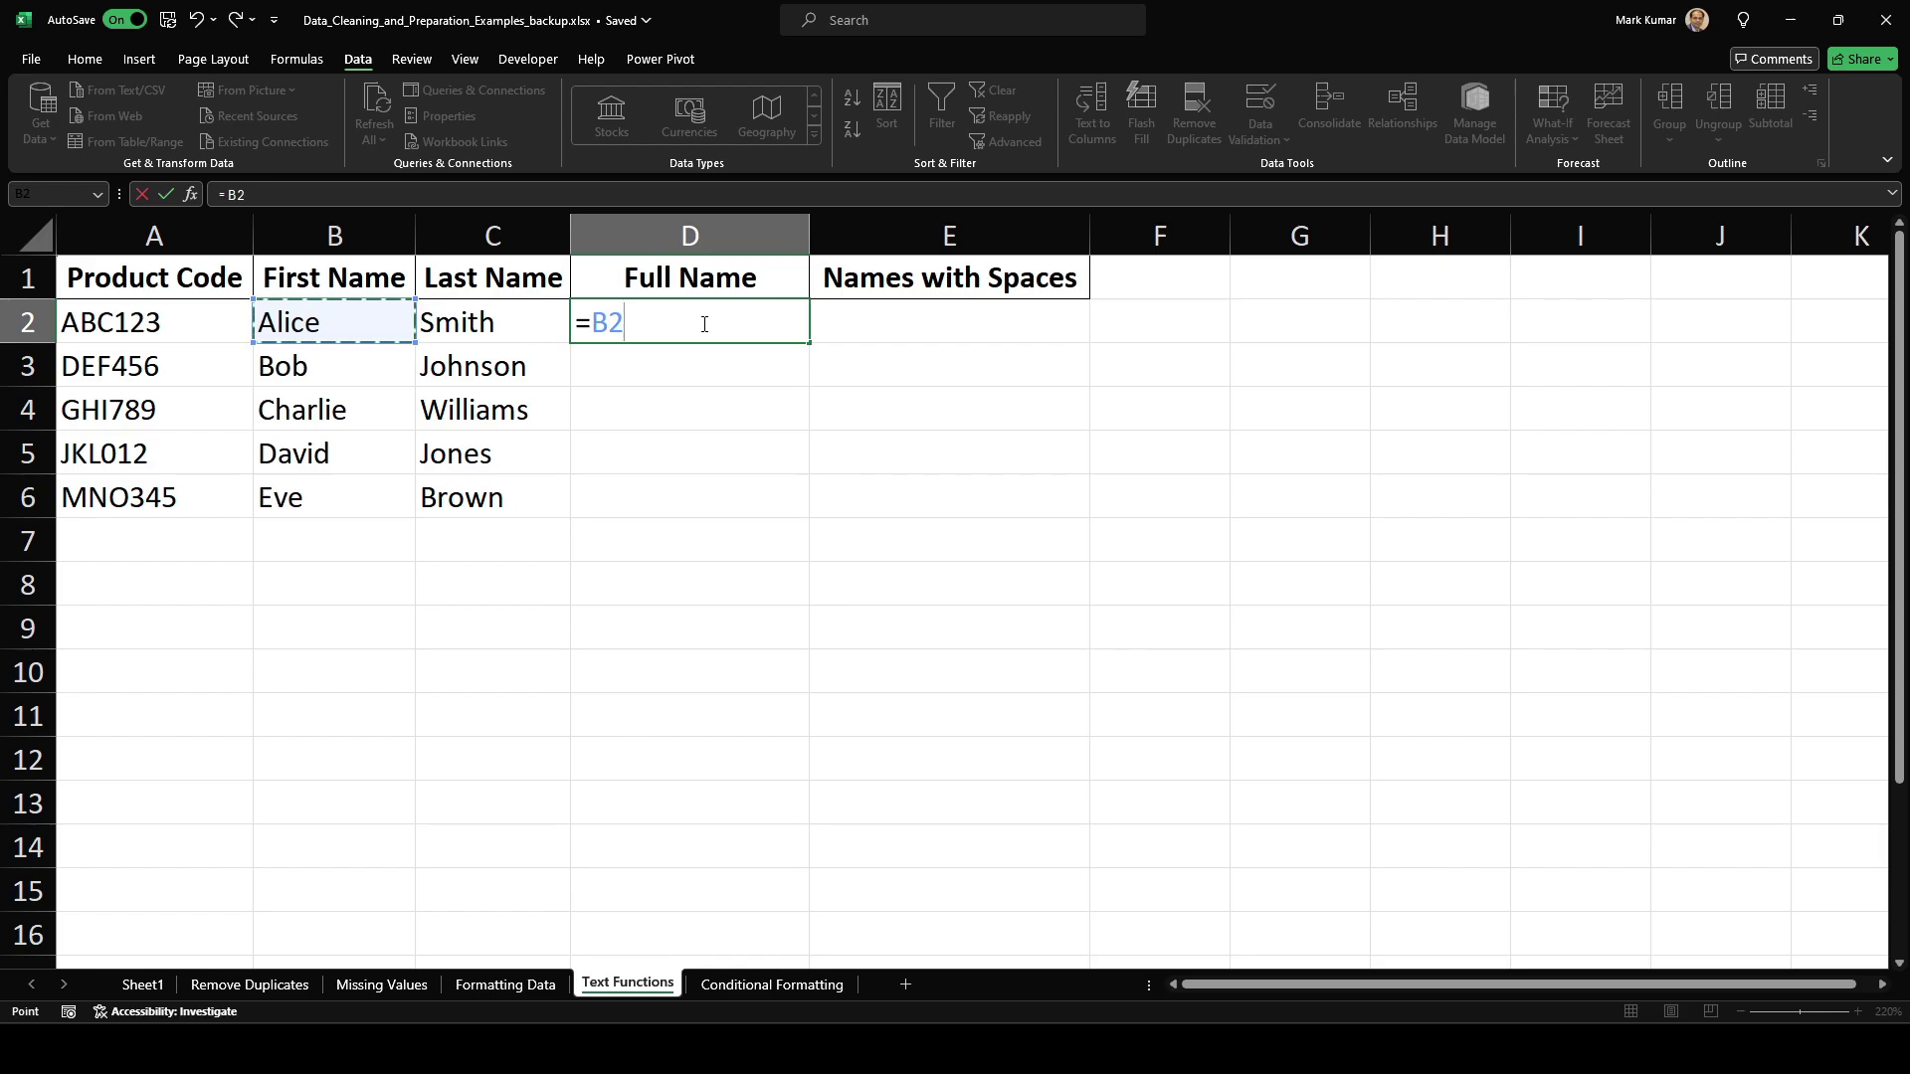
key("shift+space")
key("ctrl+z")
type("& \" \"")
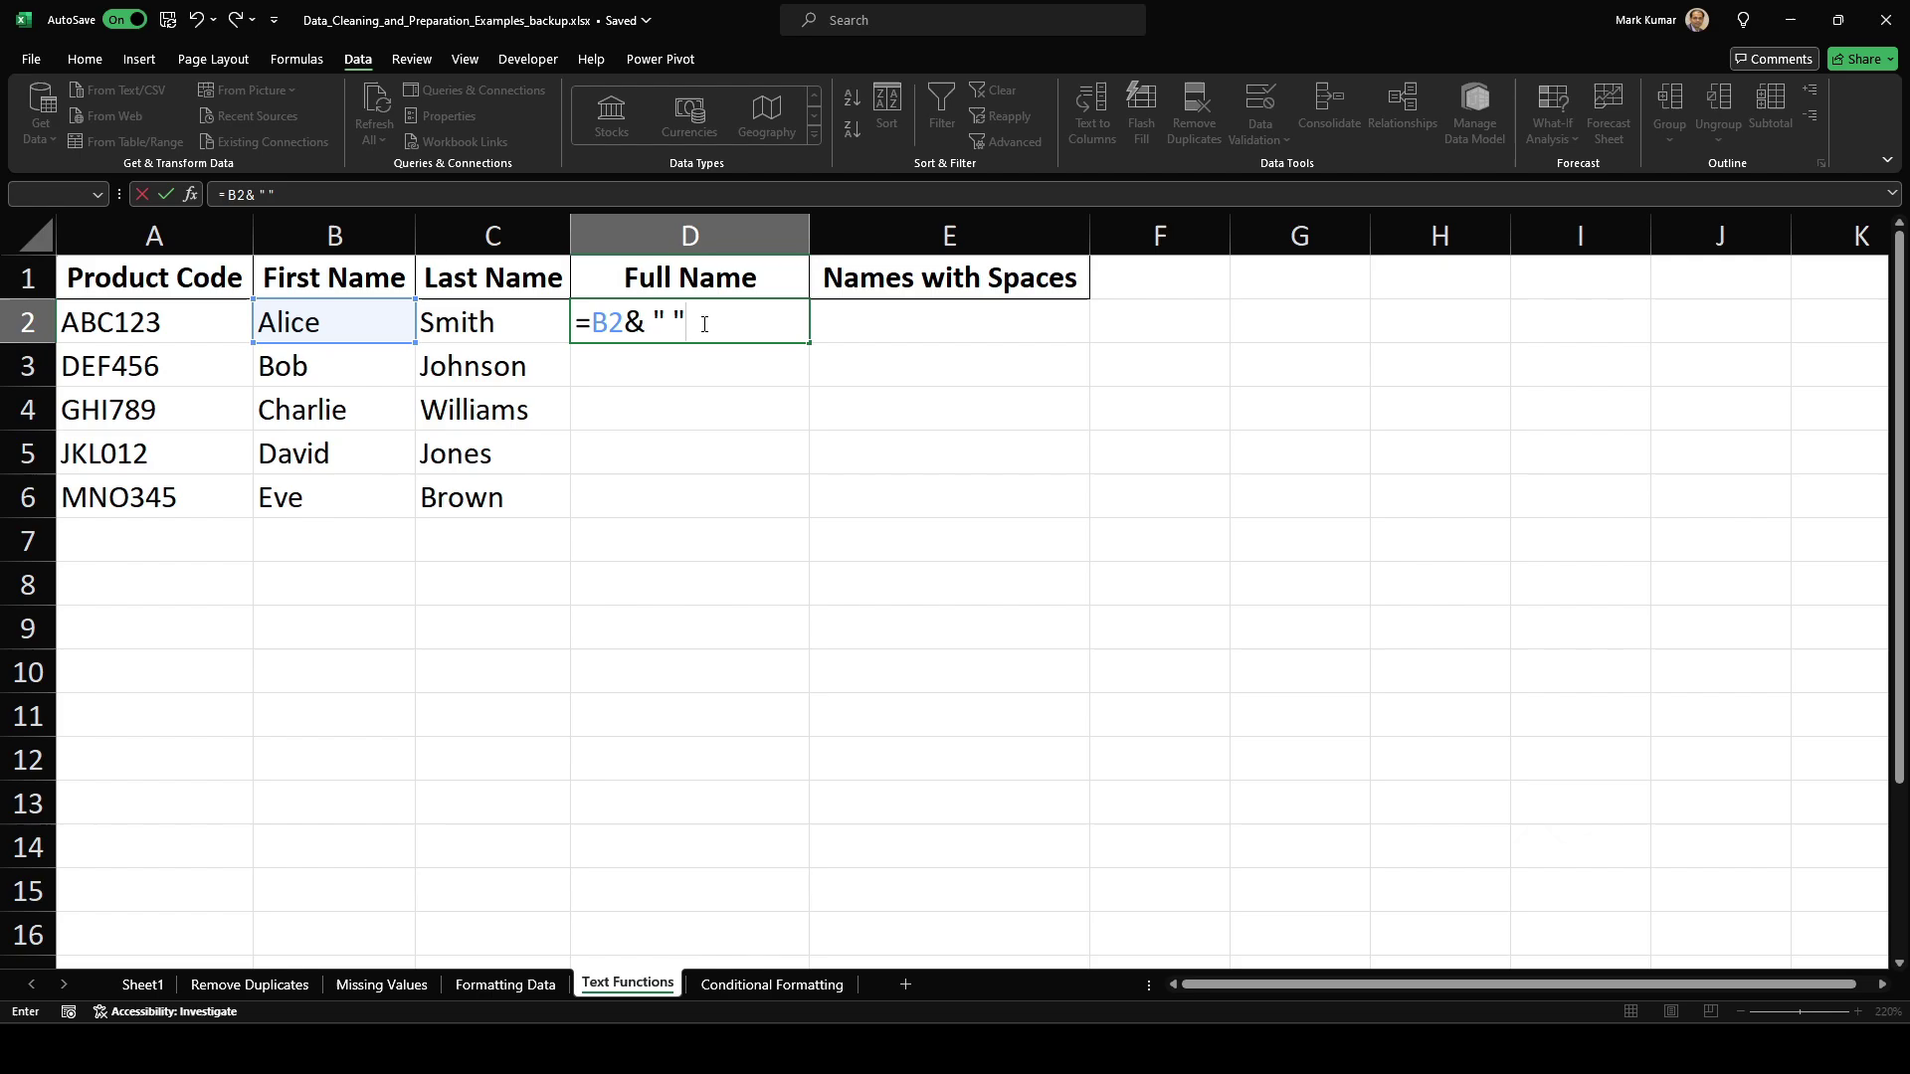
type(" & c2")
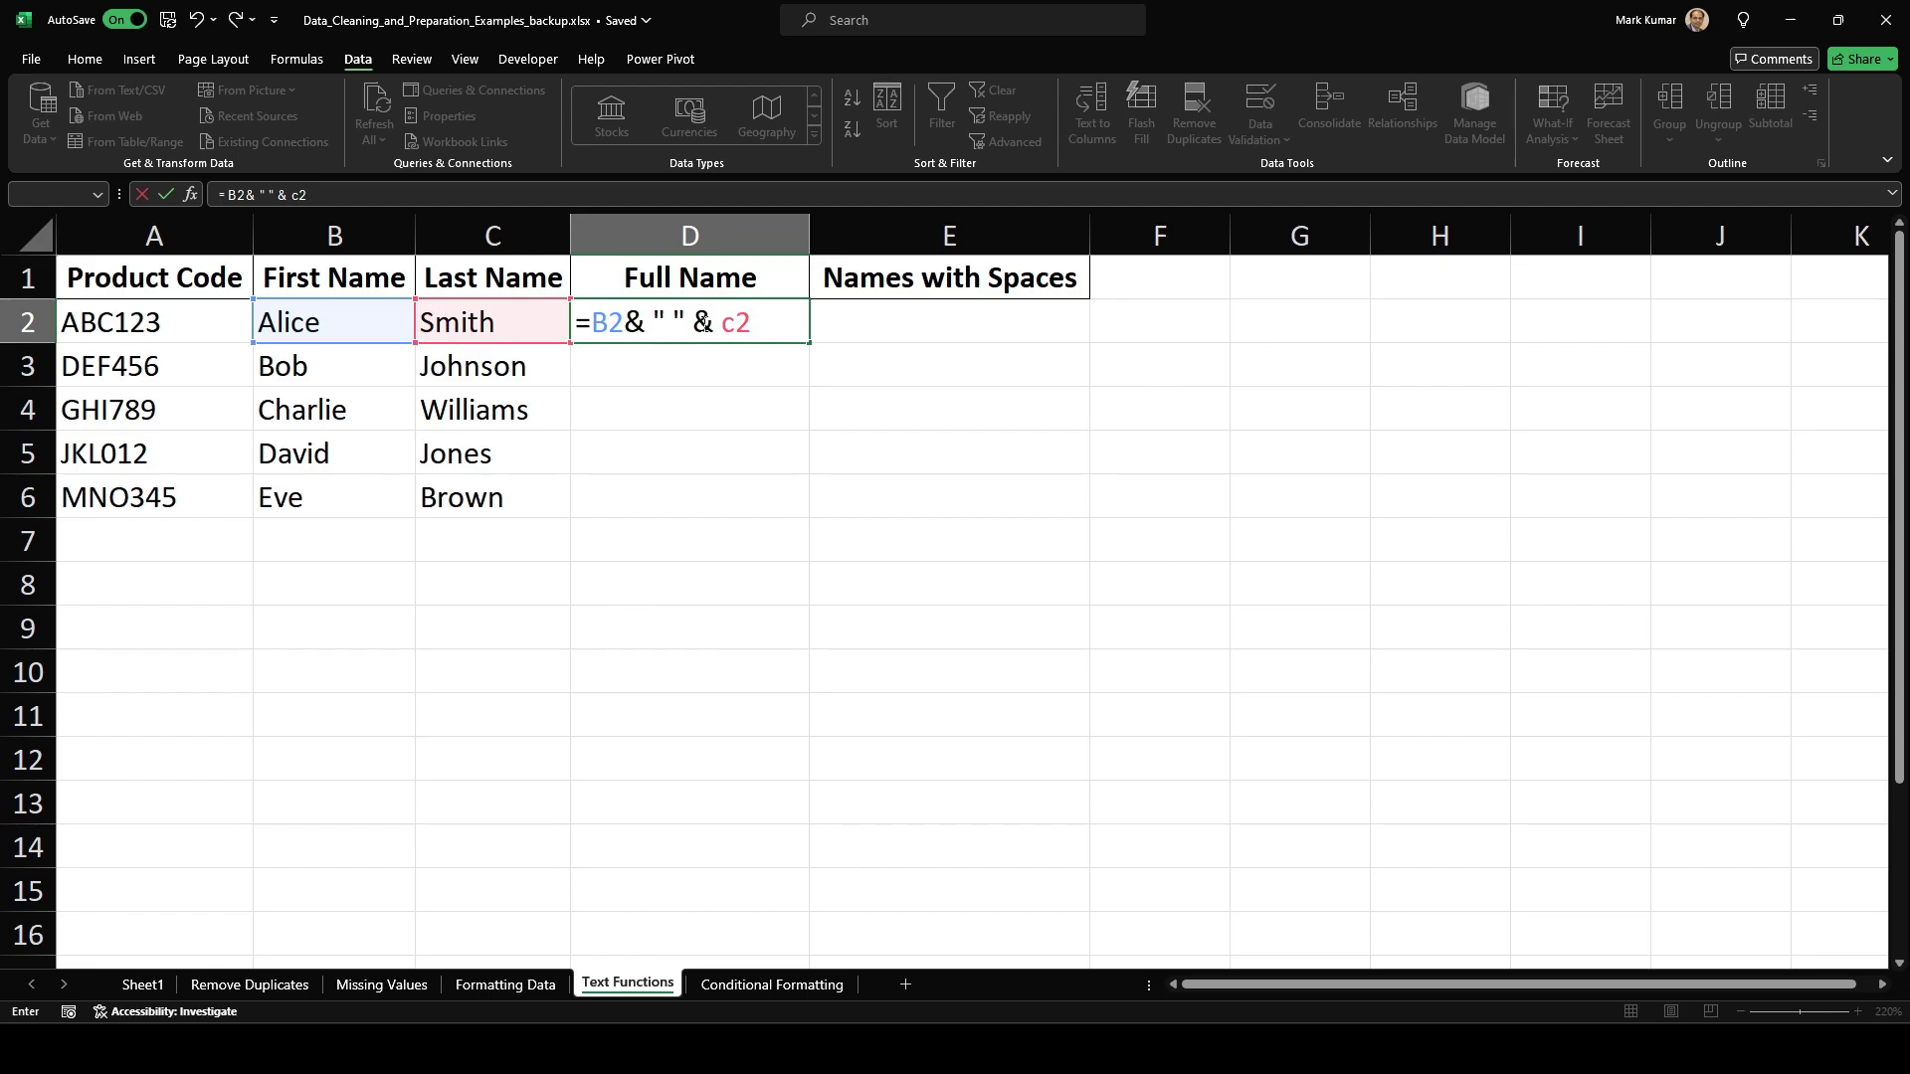
key("Return")
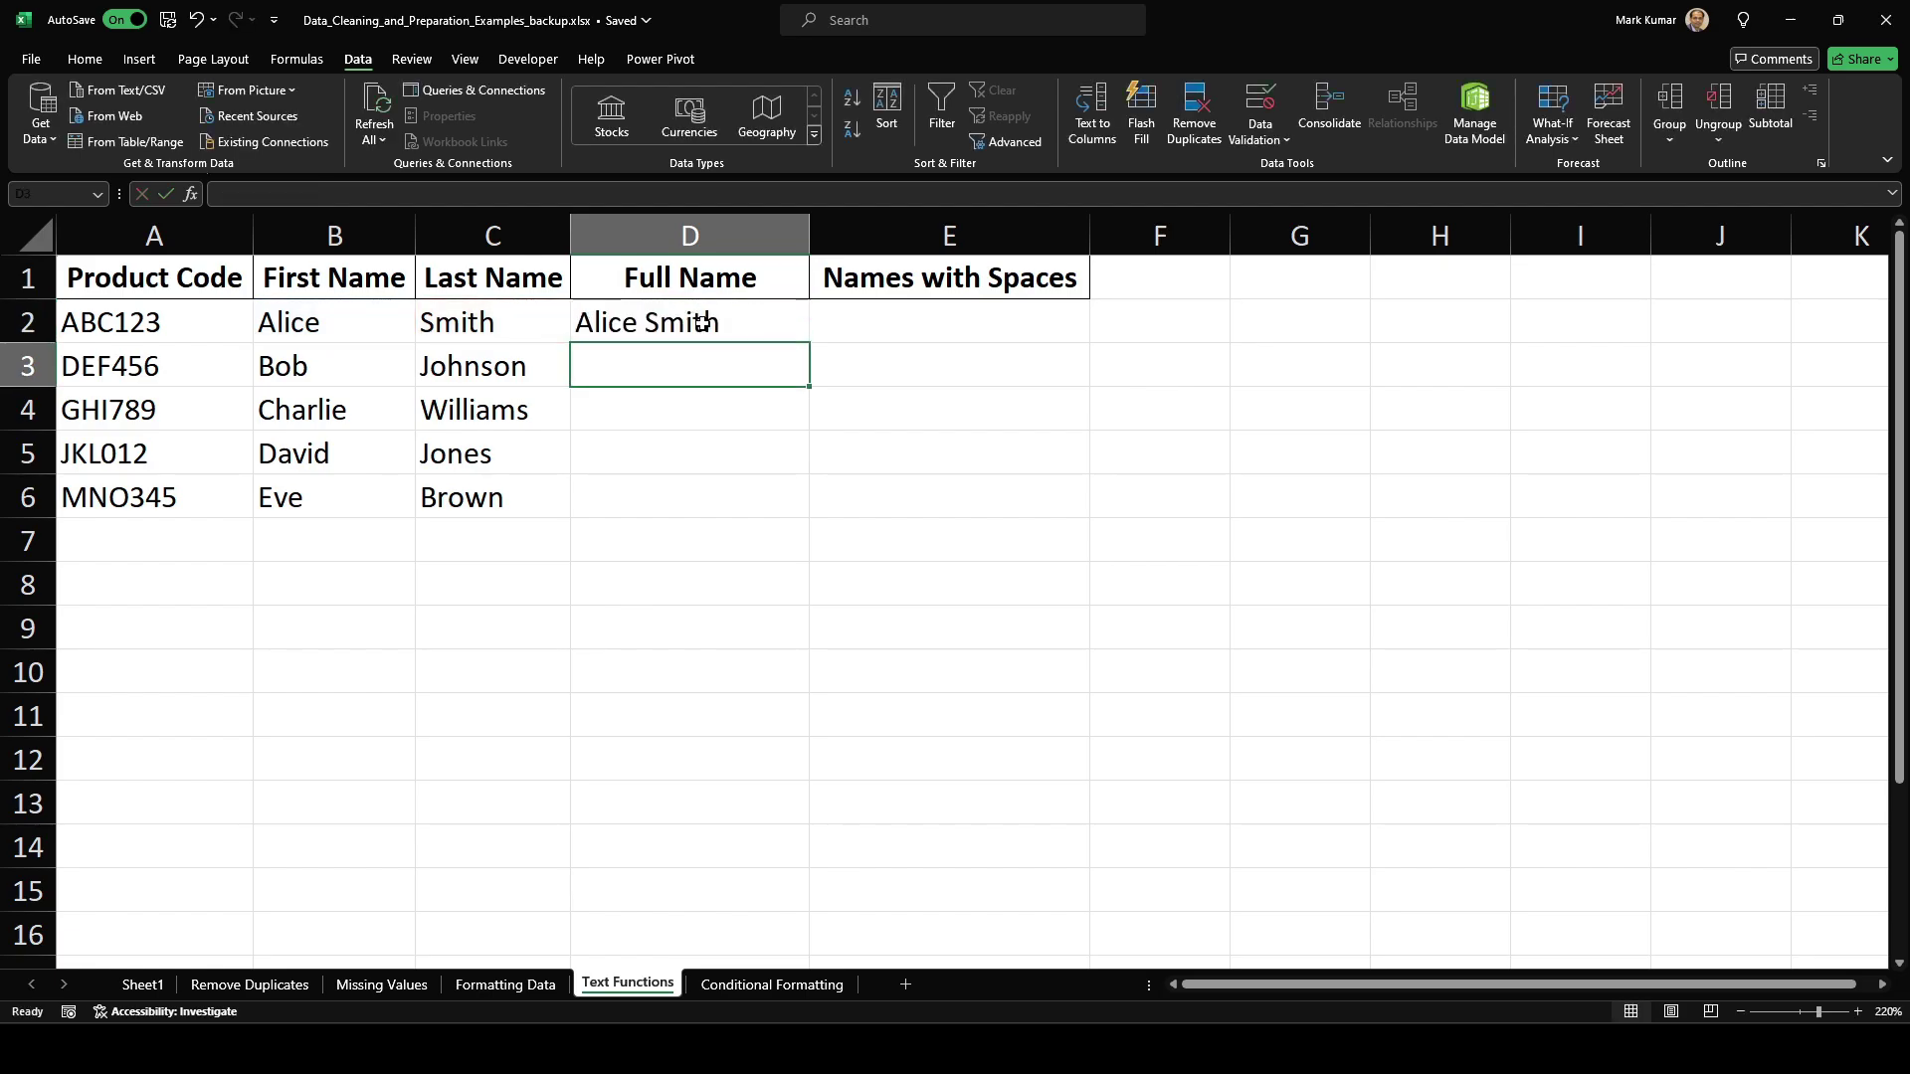
left_click(703, 323)
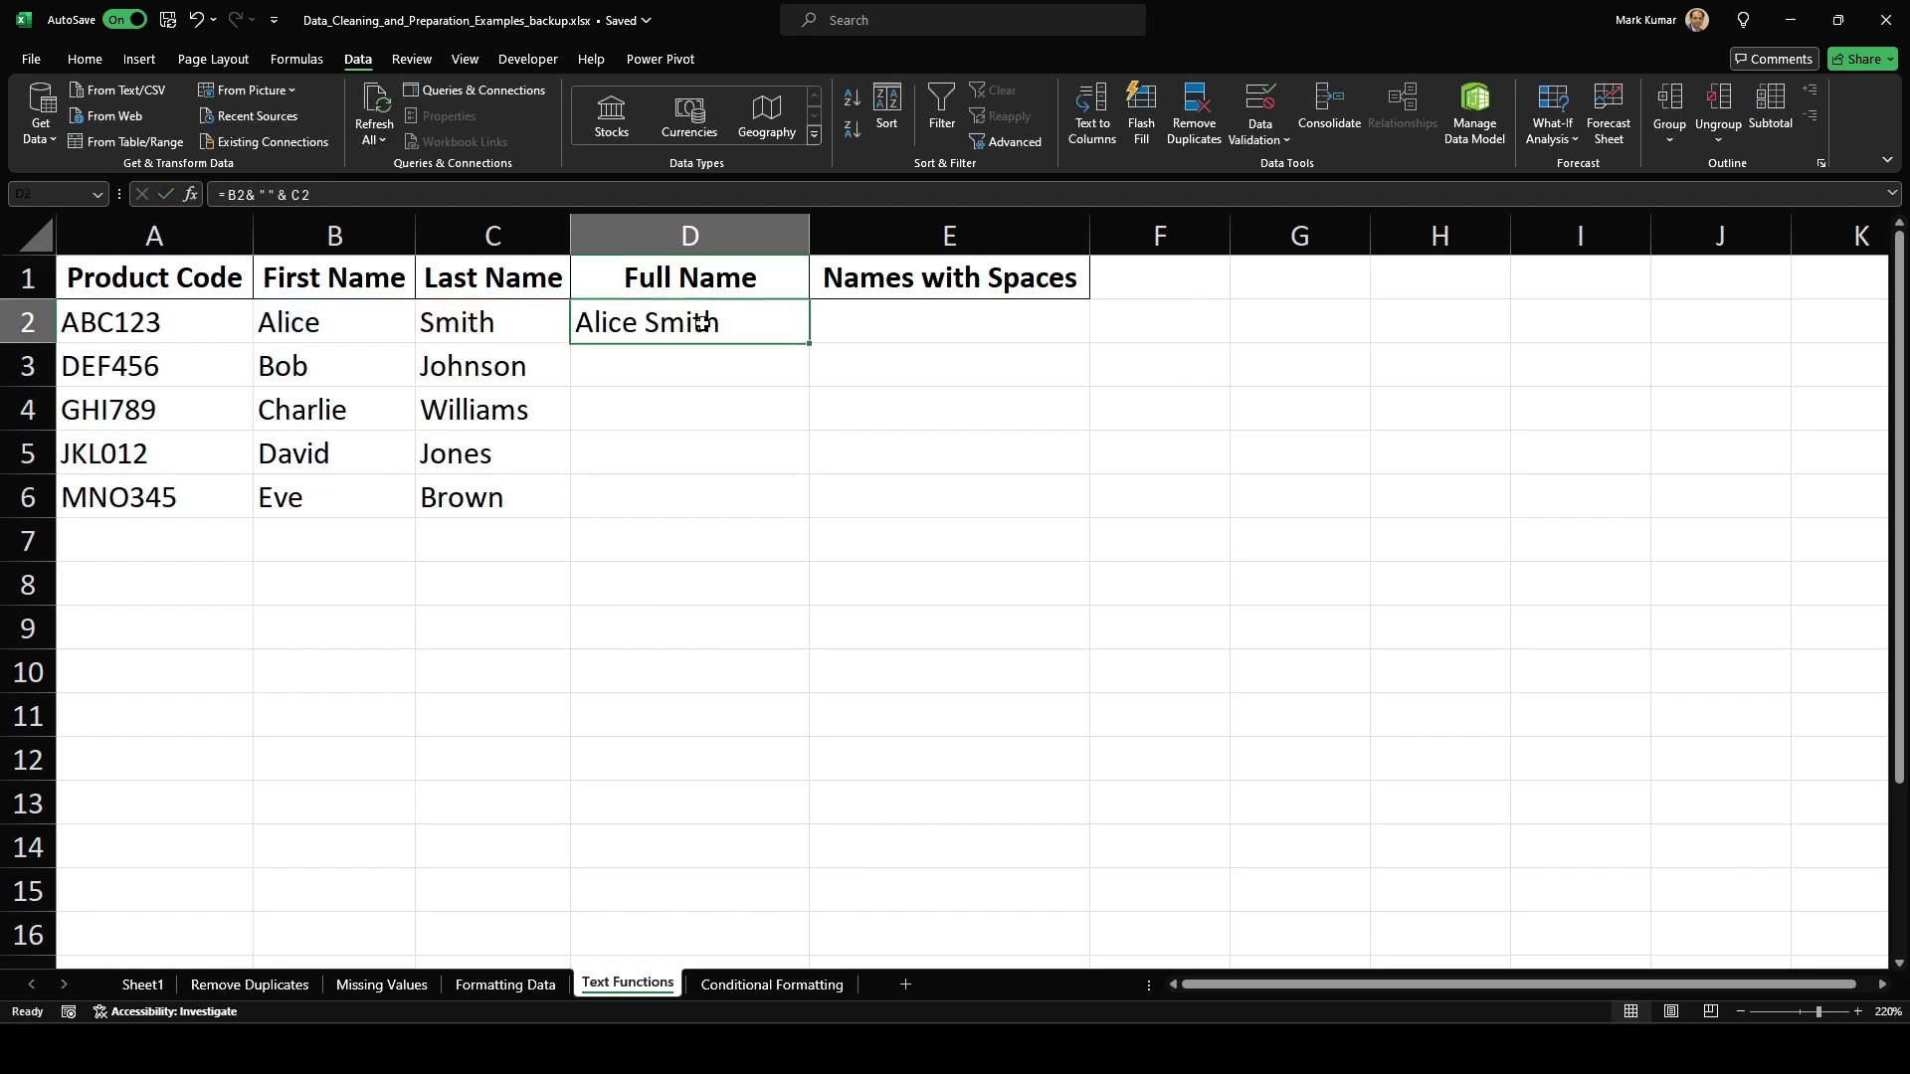
double_click(811, 341)
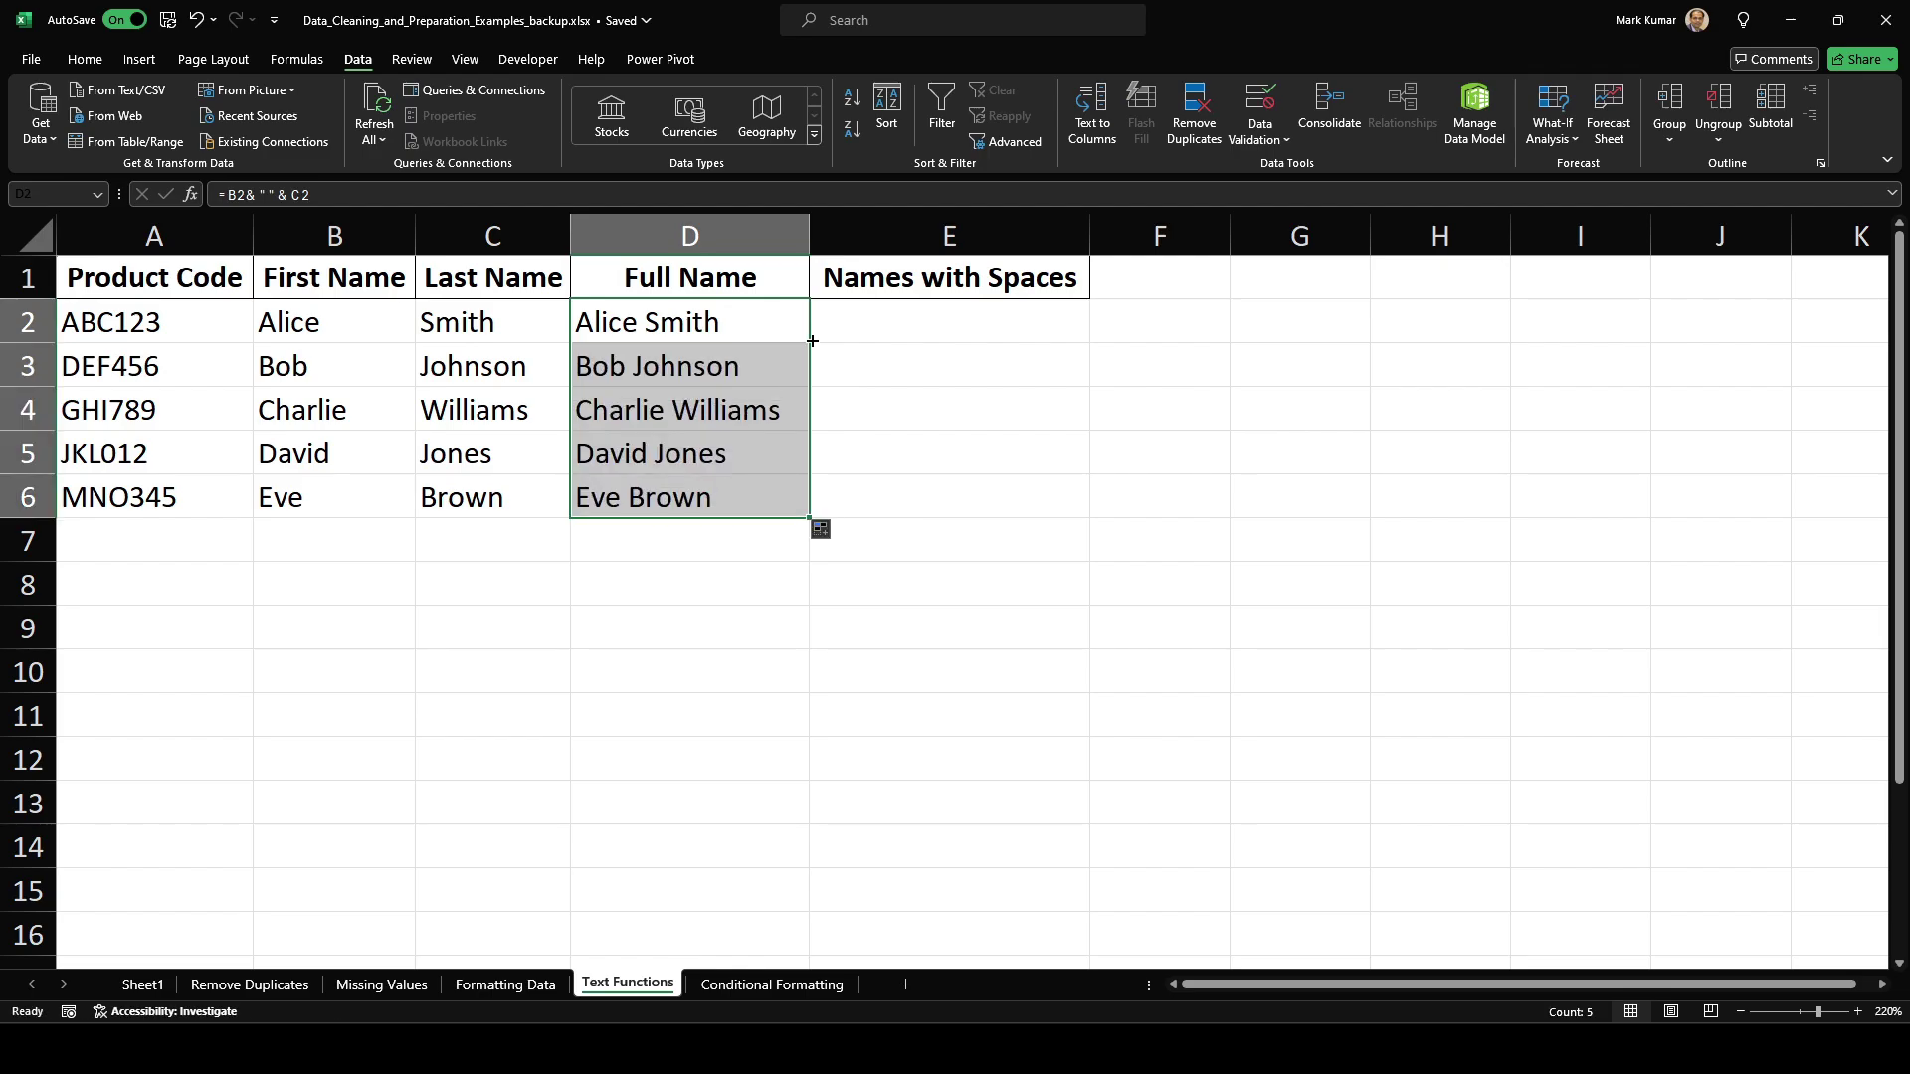
left_click(729, 668)
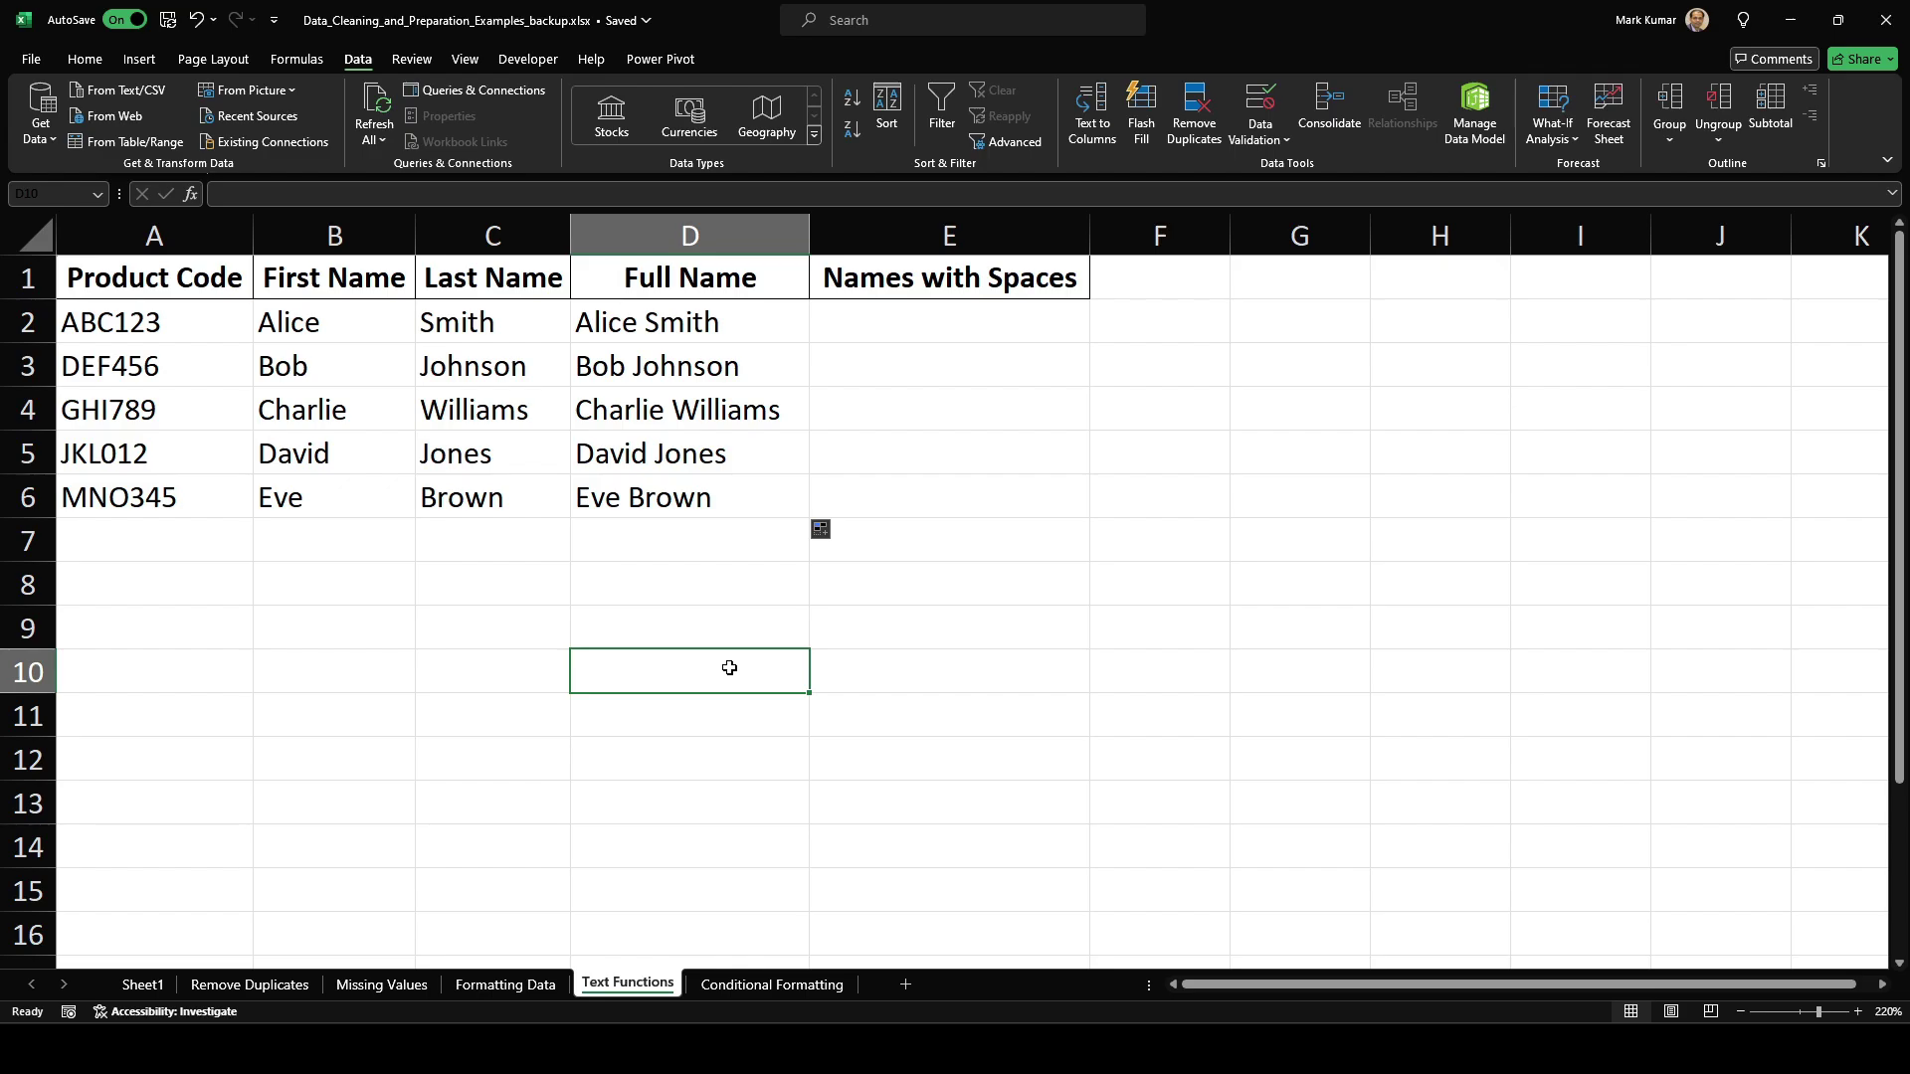
Step: Enter =B2&" " in E2 and fill it down to E6
left_click(725, 320)
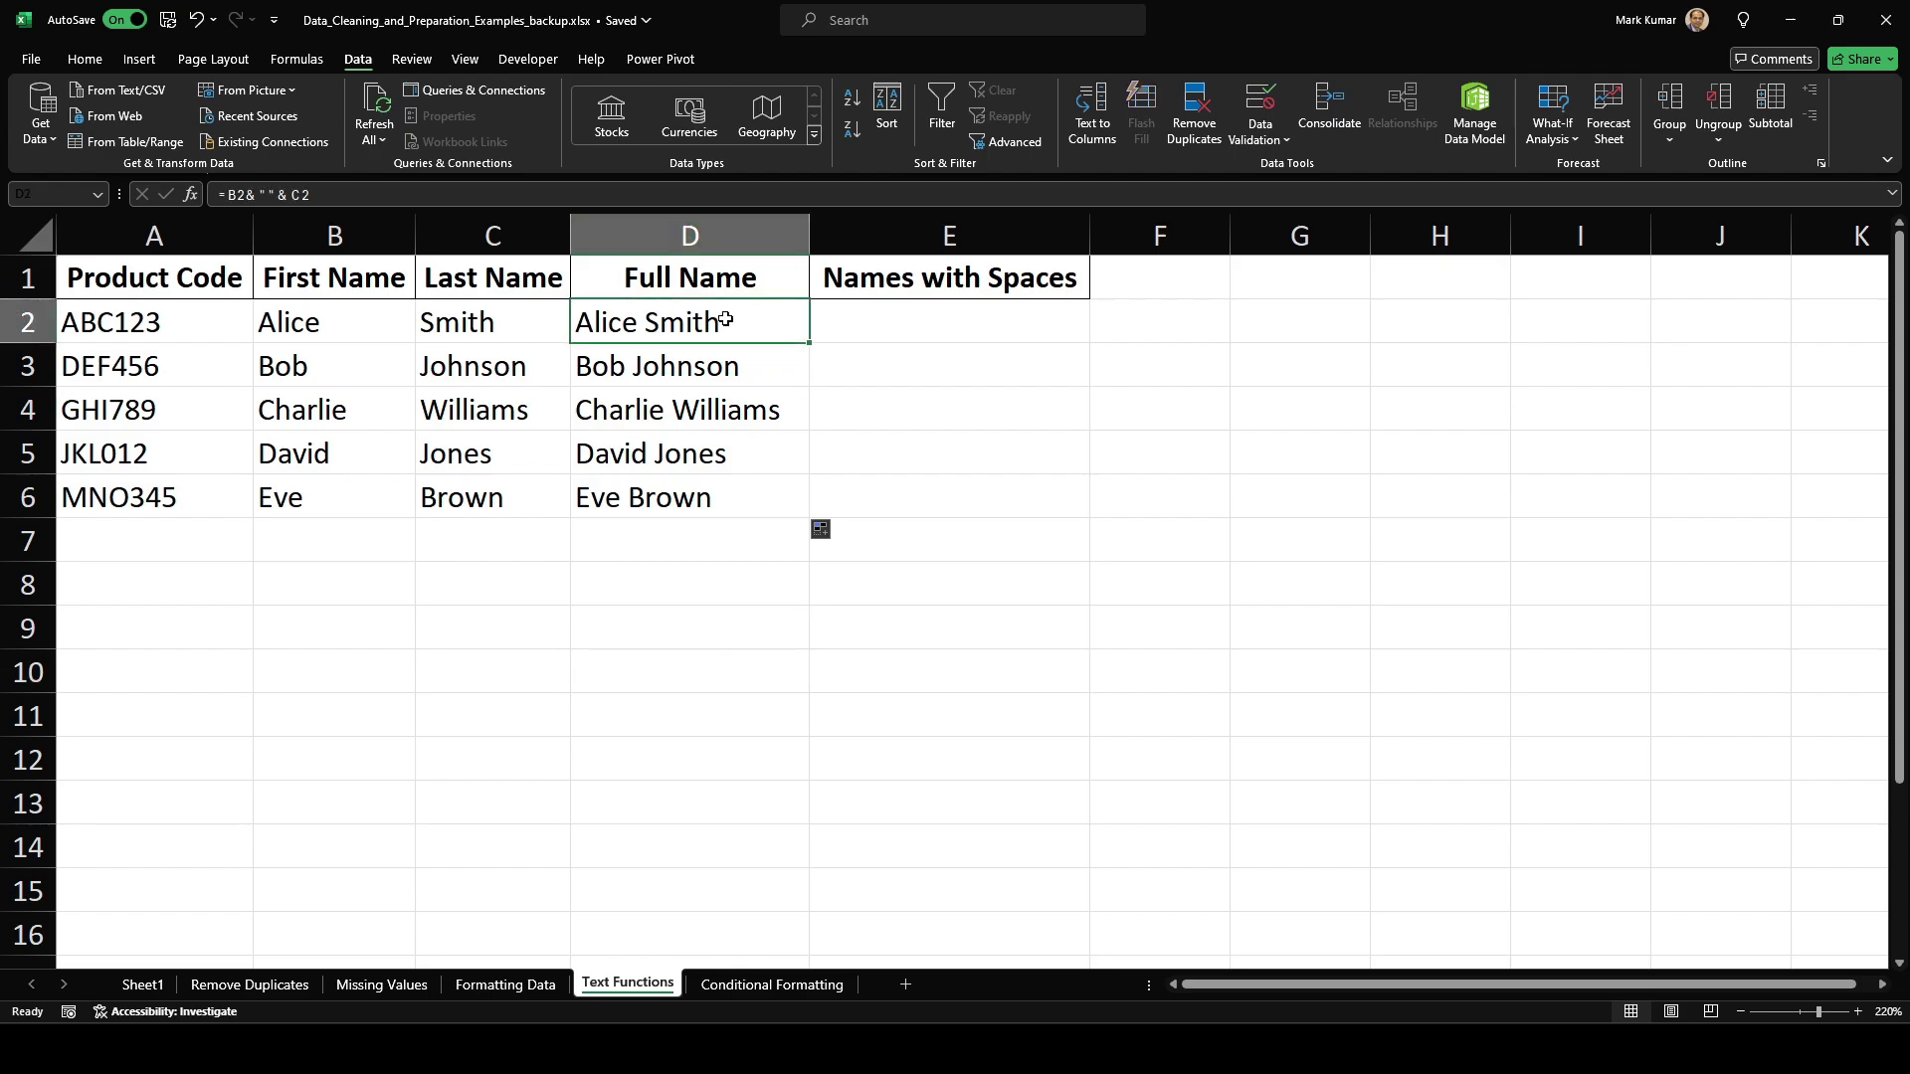
left_click(274, 191)
key("Tab")
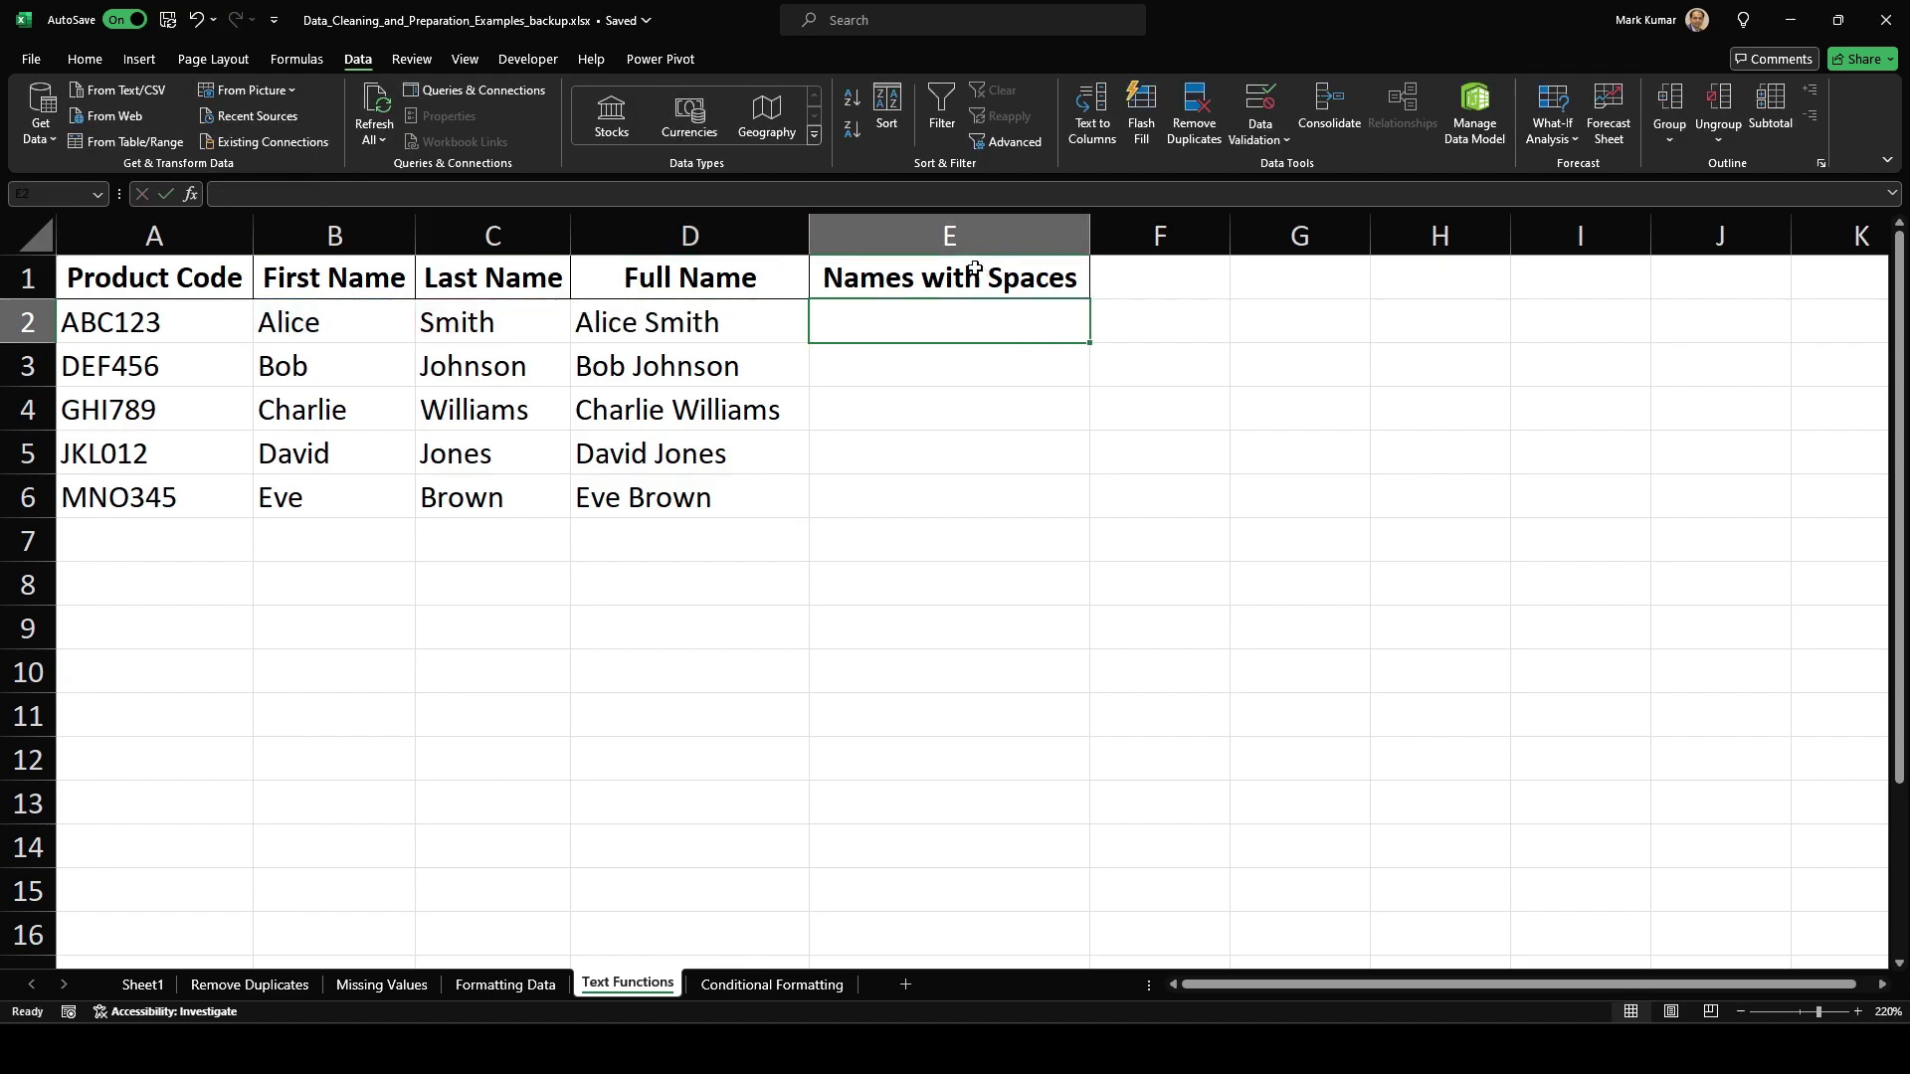
left_click(846, 185)
type("=B2& \" \"")
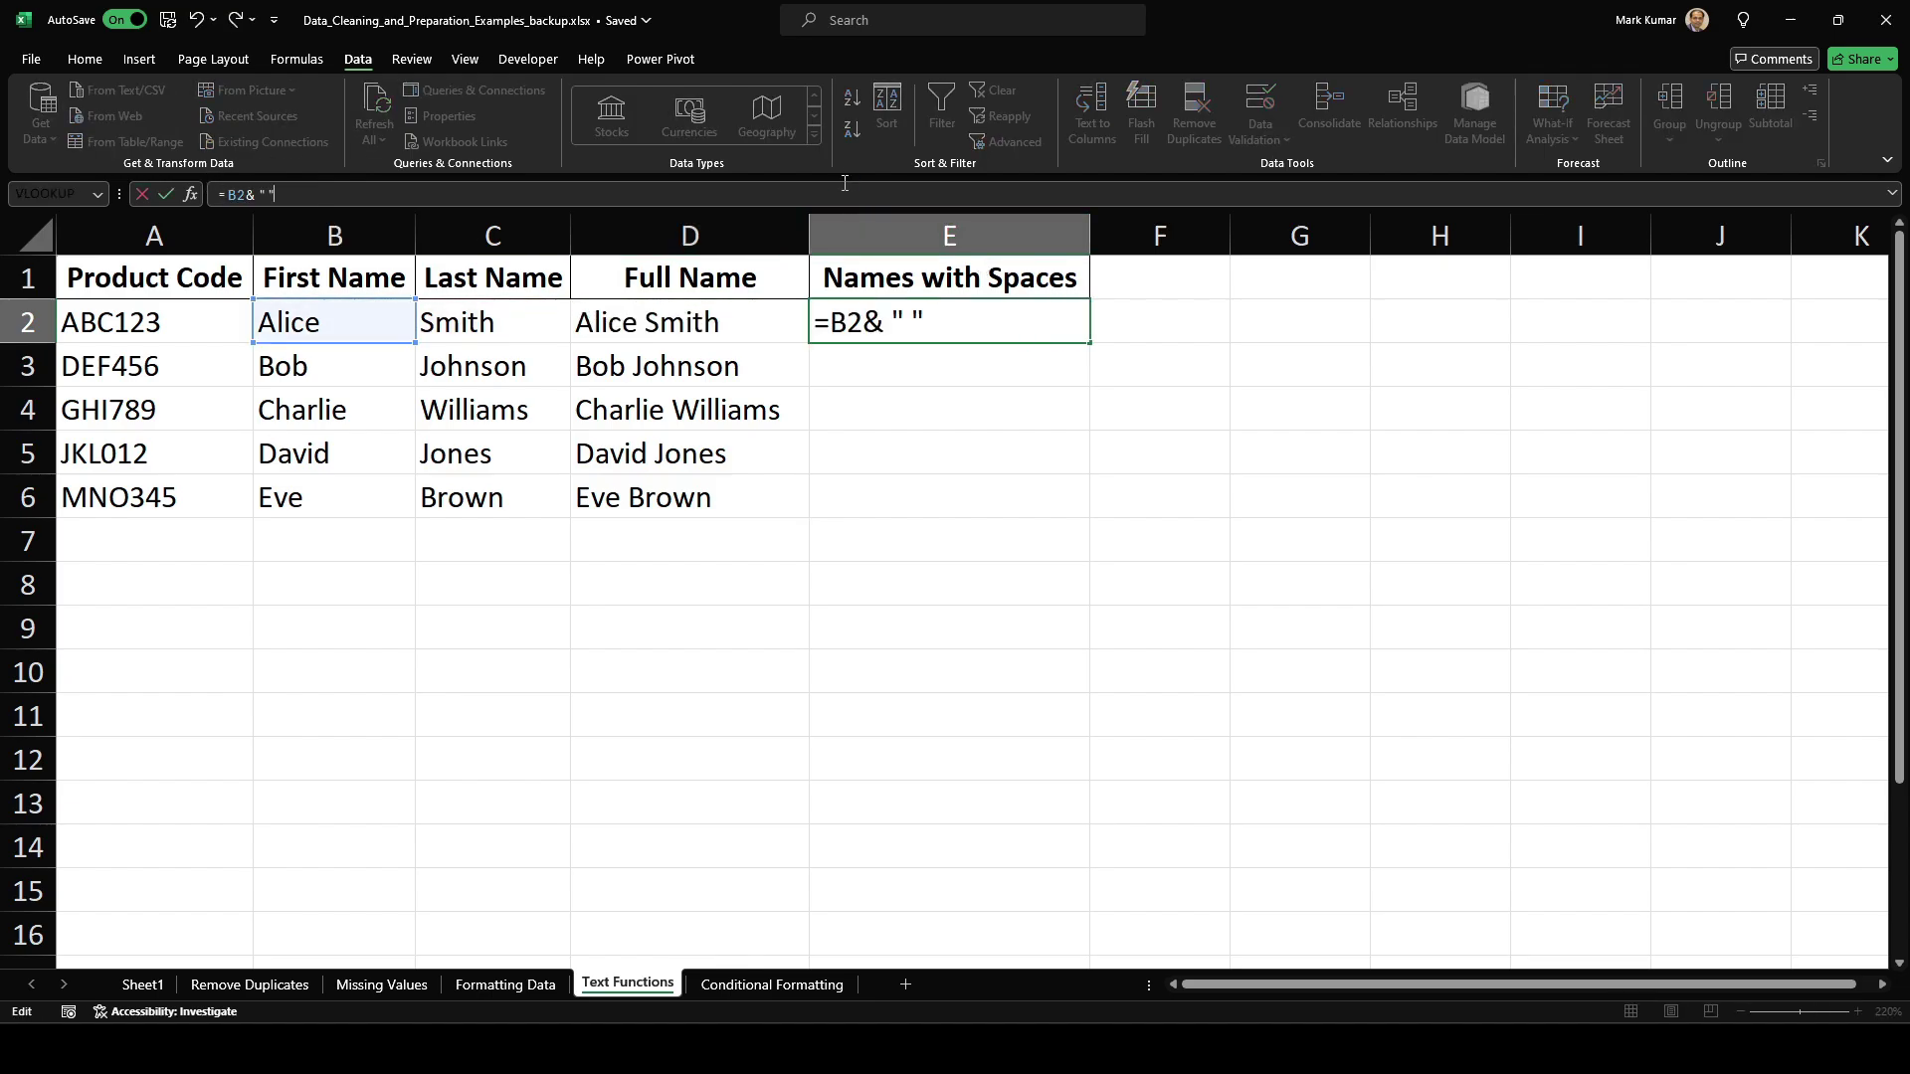
left_click(686, 366)
left_click(996, 305)
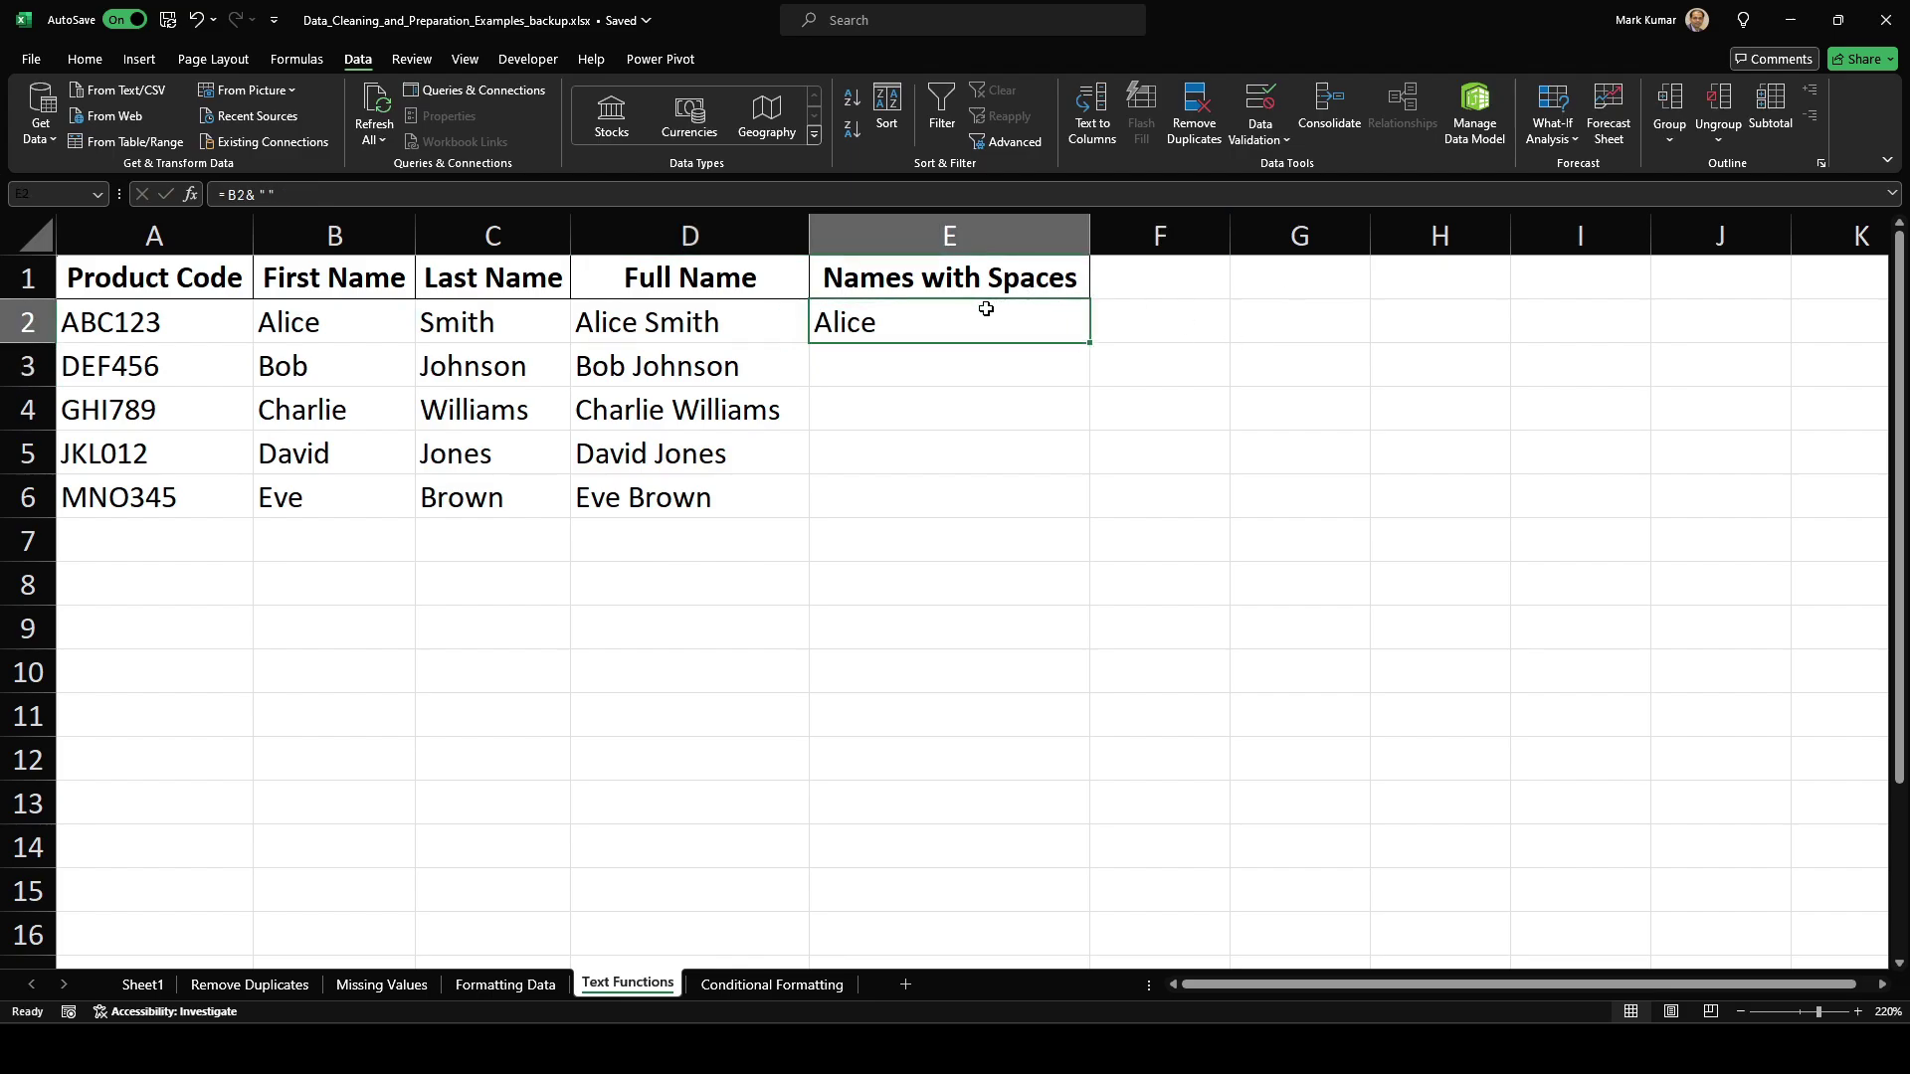
left_click_drag(1091, 342, 1065, 524)
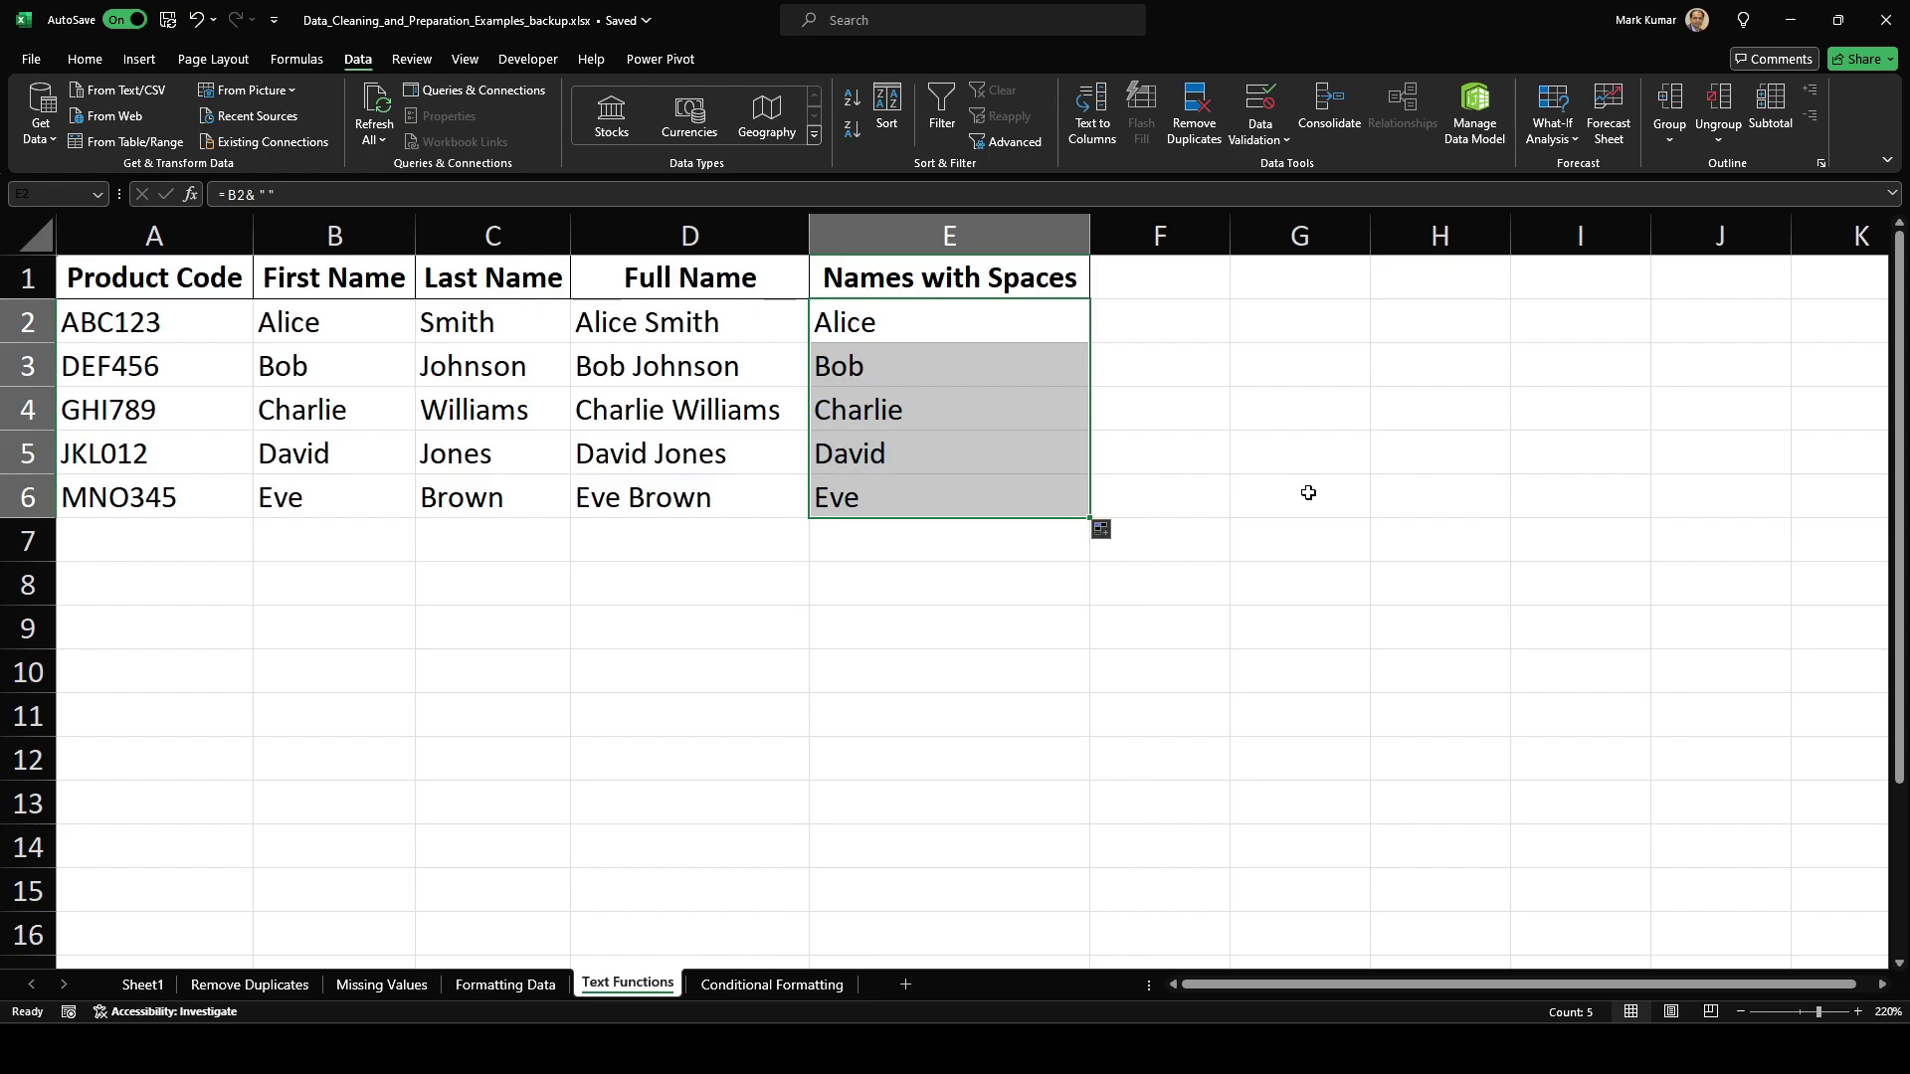
left_click(1253, 446)
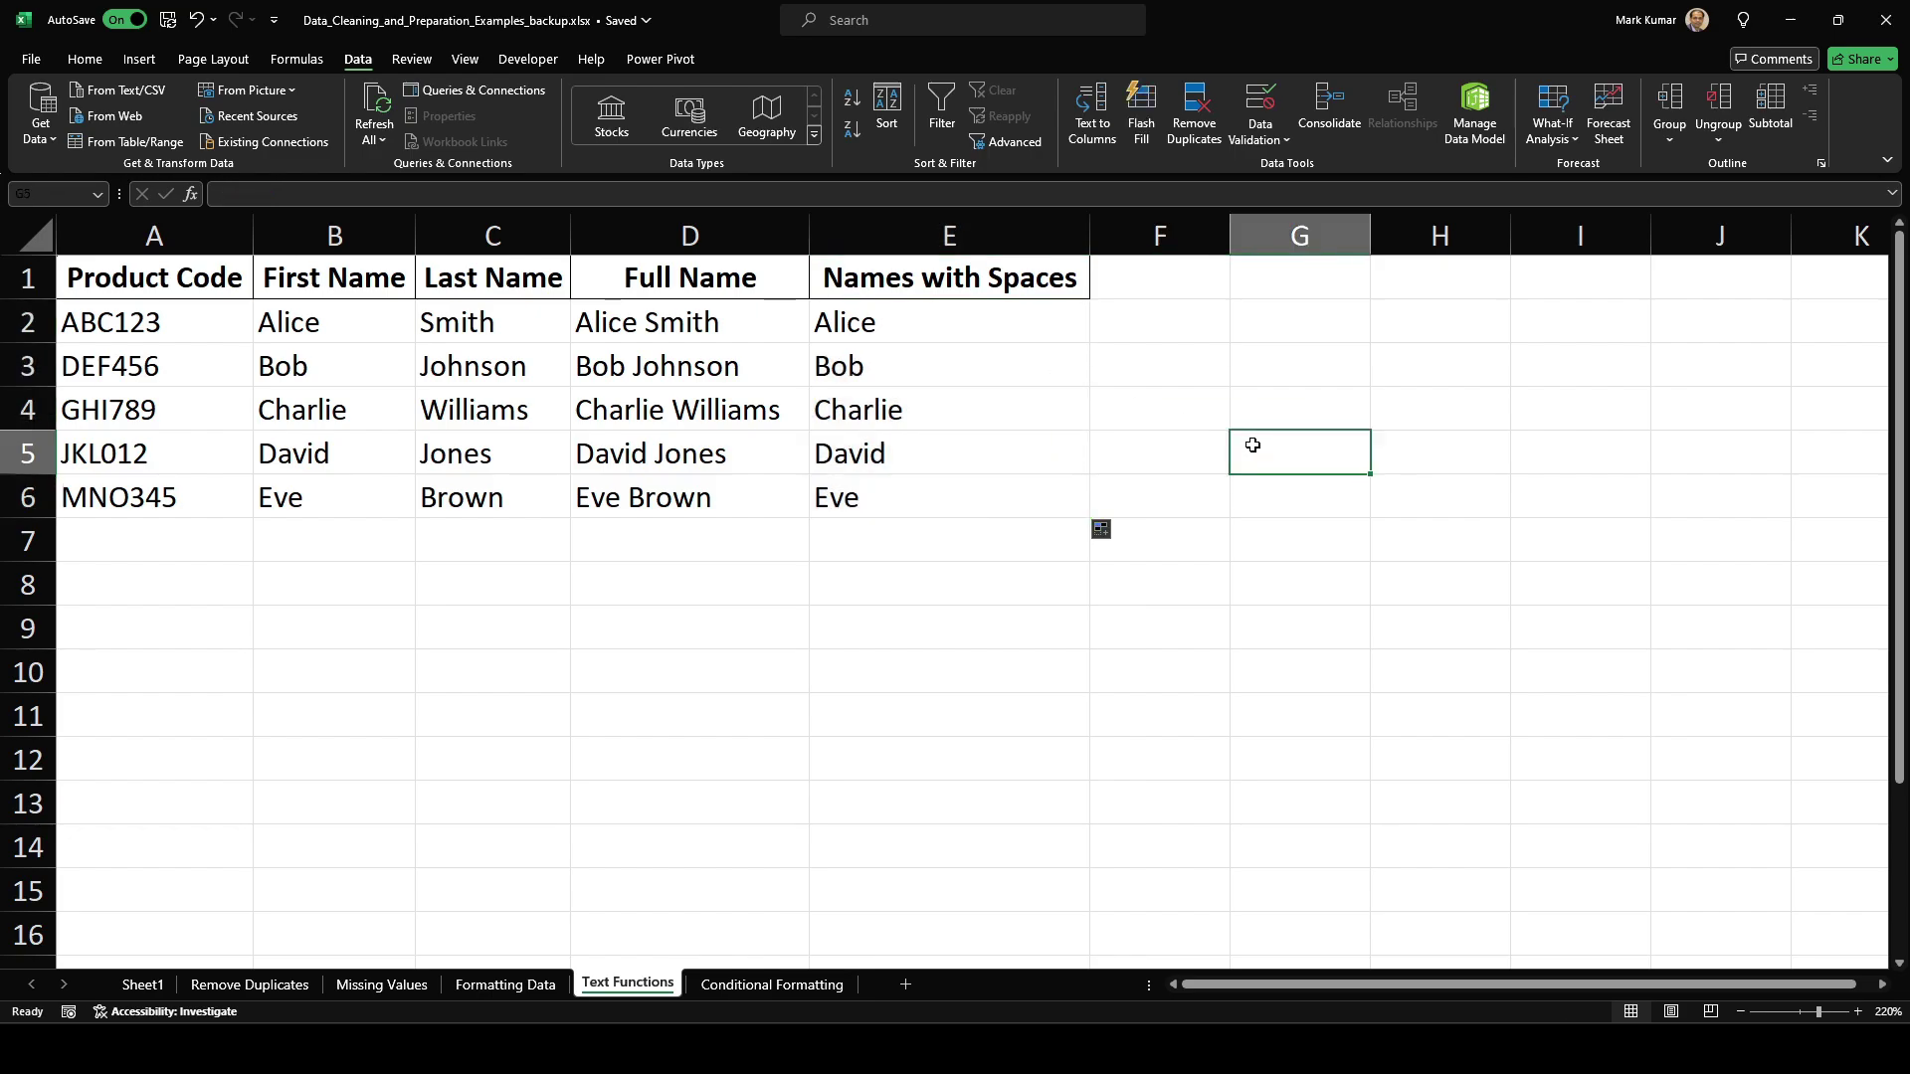
left_click(725, 709)
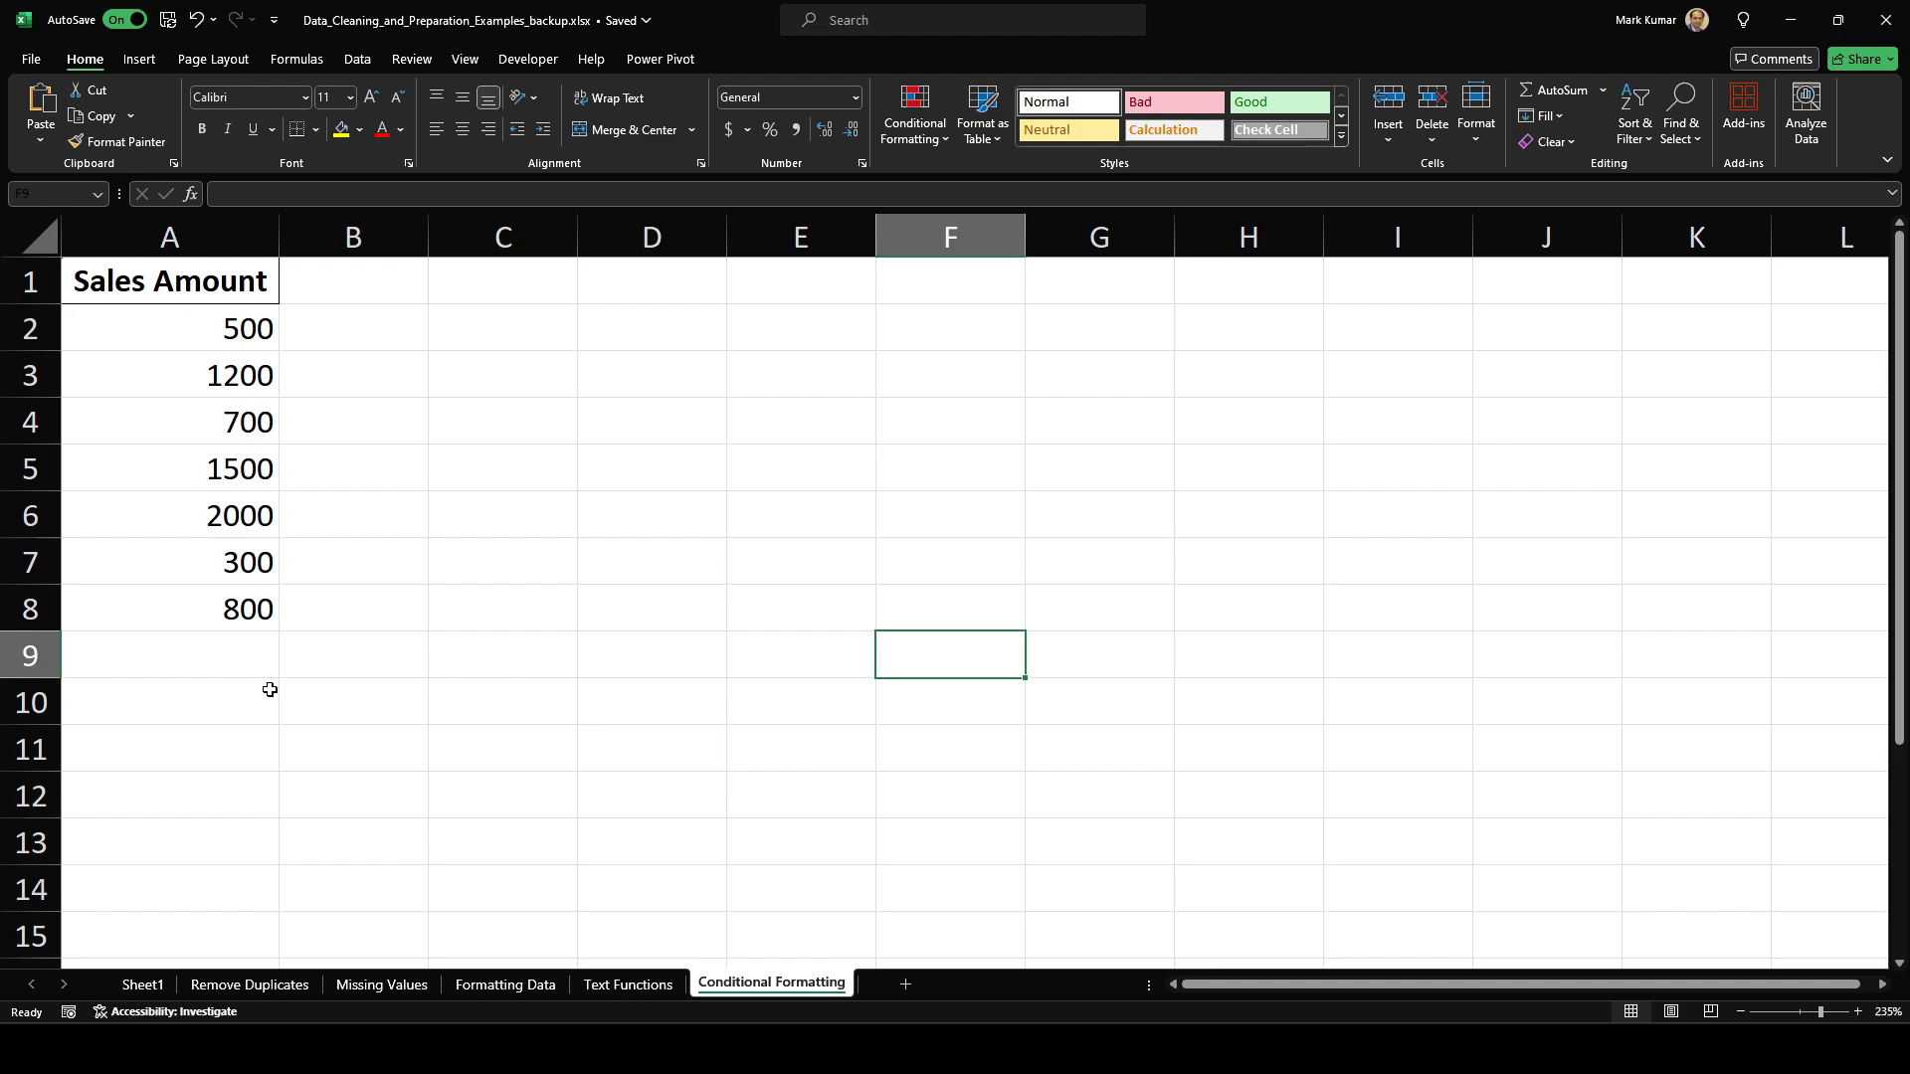
Step: Select the Sales Amount values in A2:A8
left_click(288, 703)
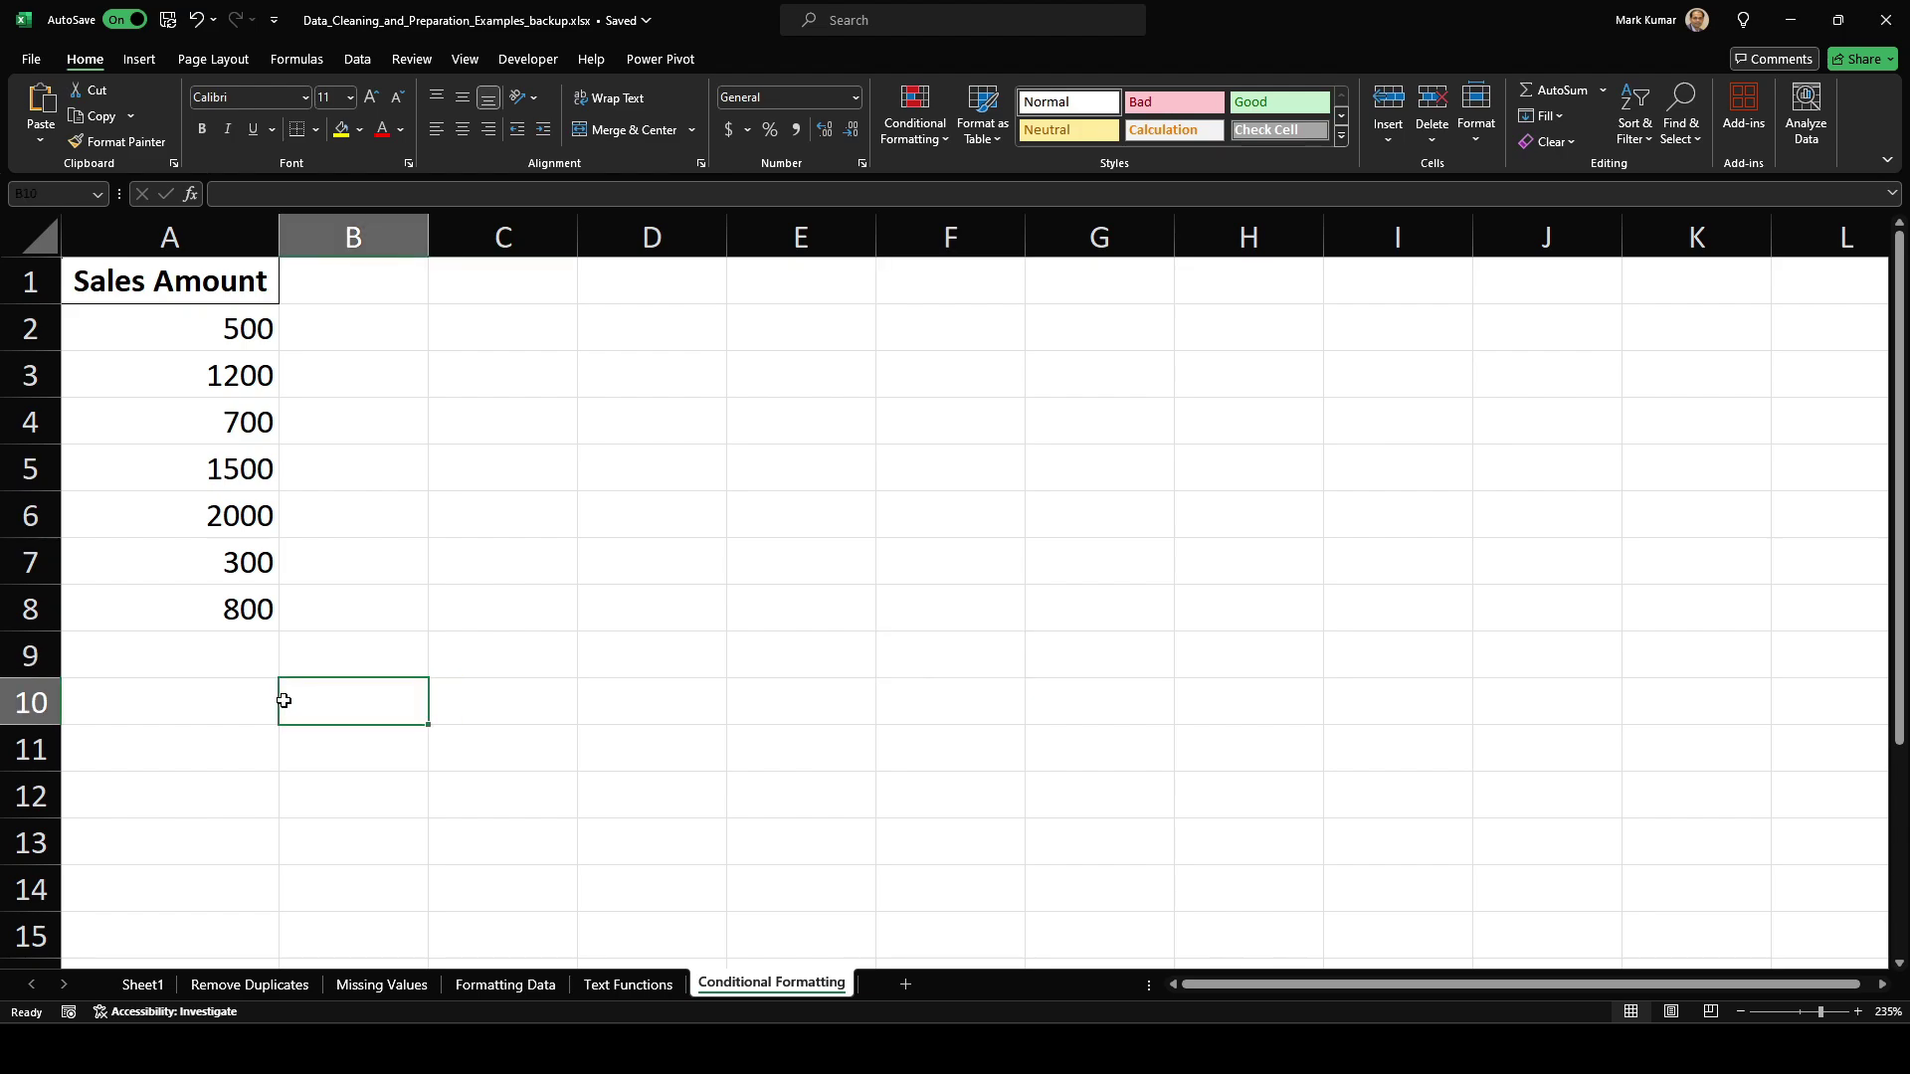
left_click_drag(246, 329, 229, 610)
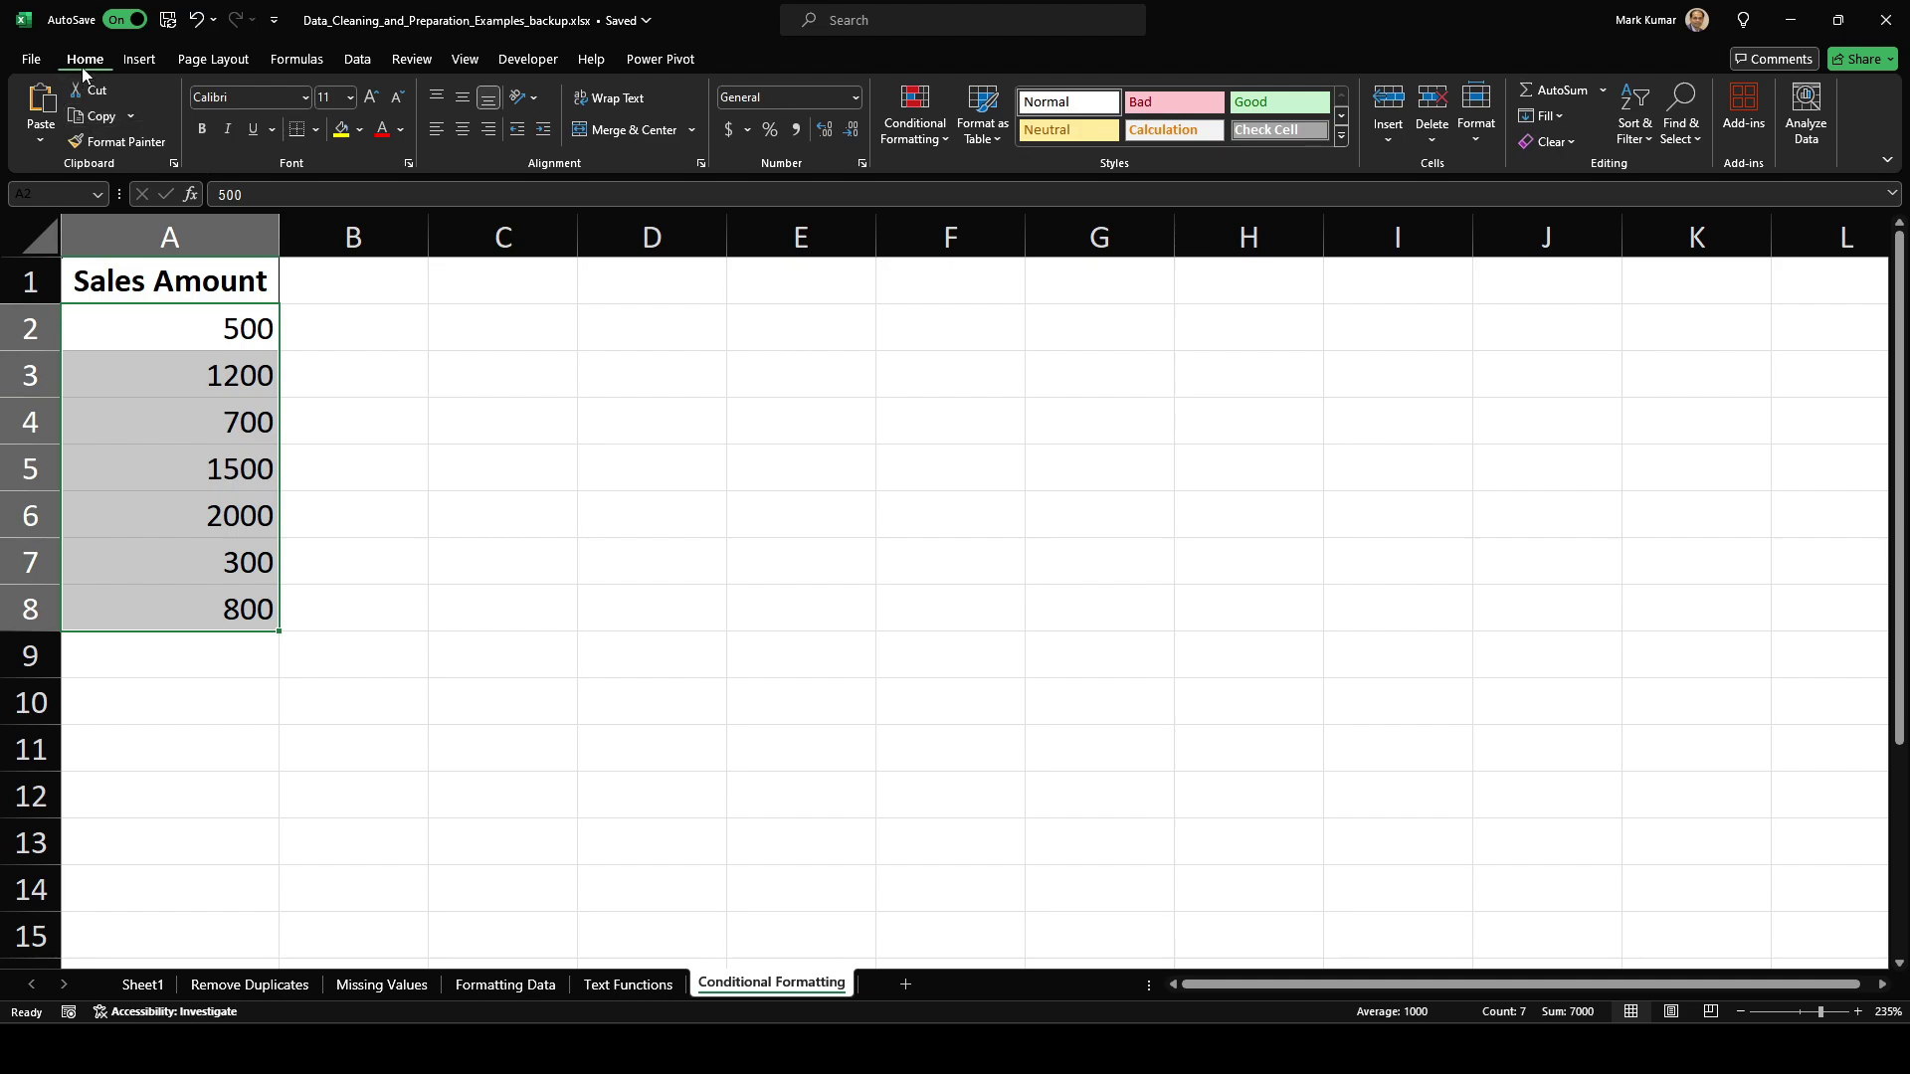
Step: Add a Greater Than 1000 rule using Green Fill with Dark Green Text
left_click(945, 139)
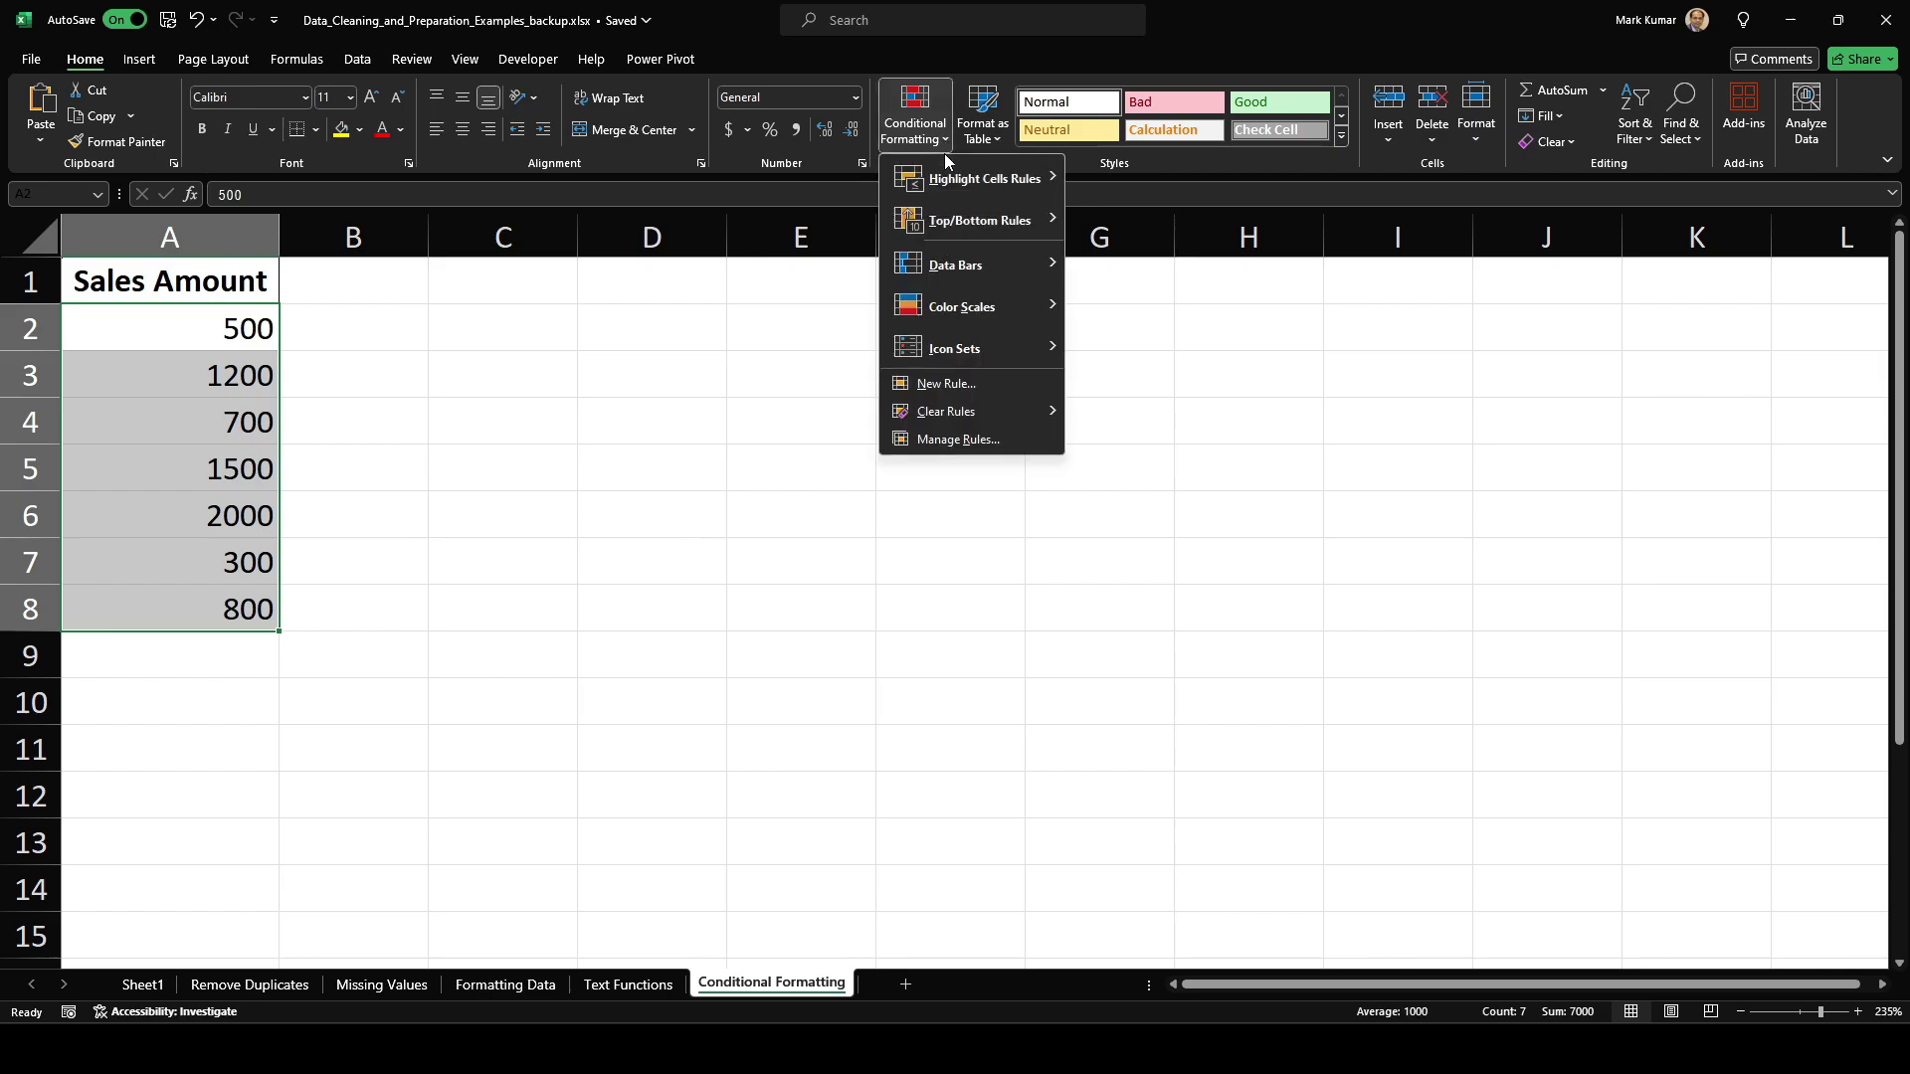
mouse_move(941, 182)
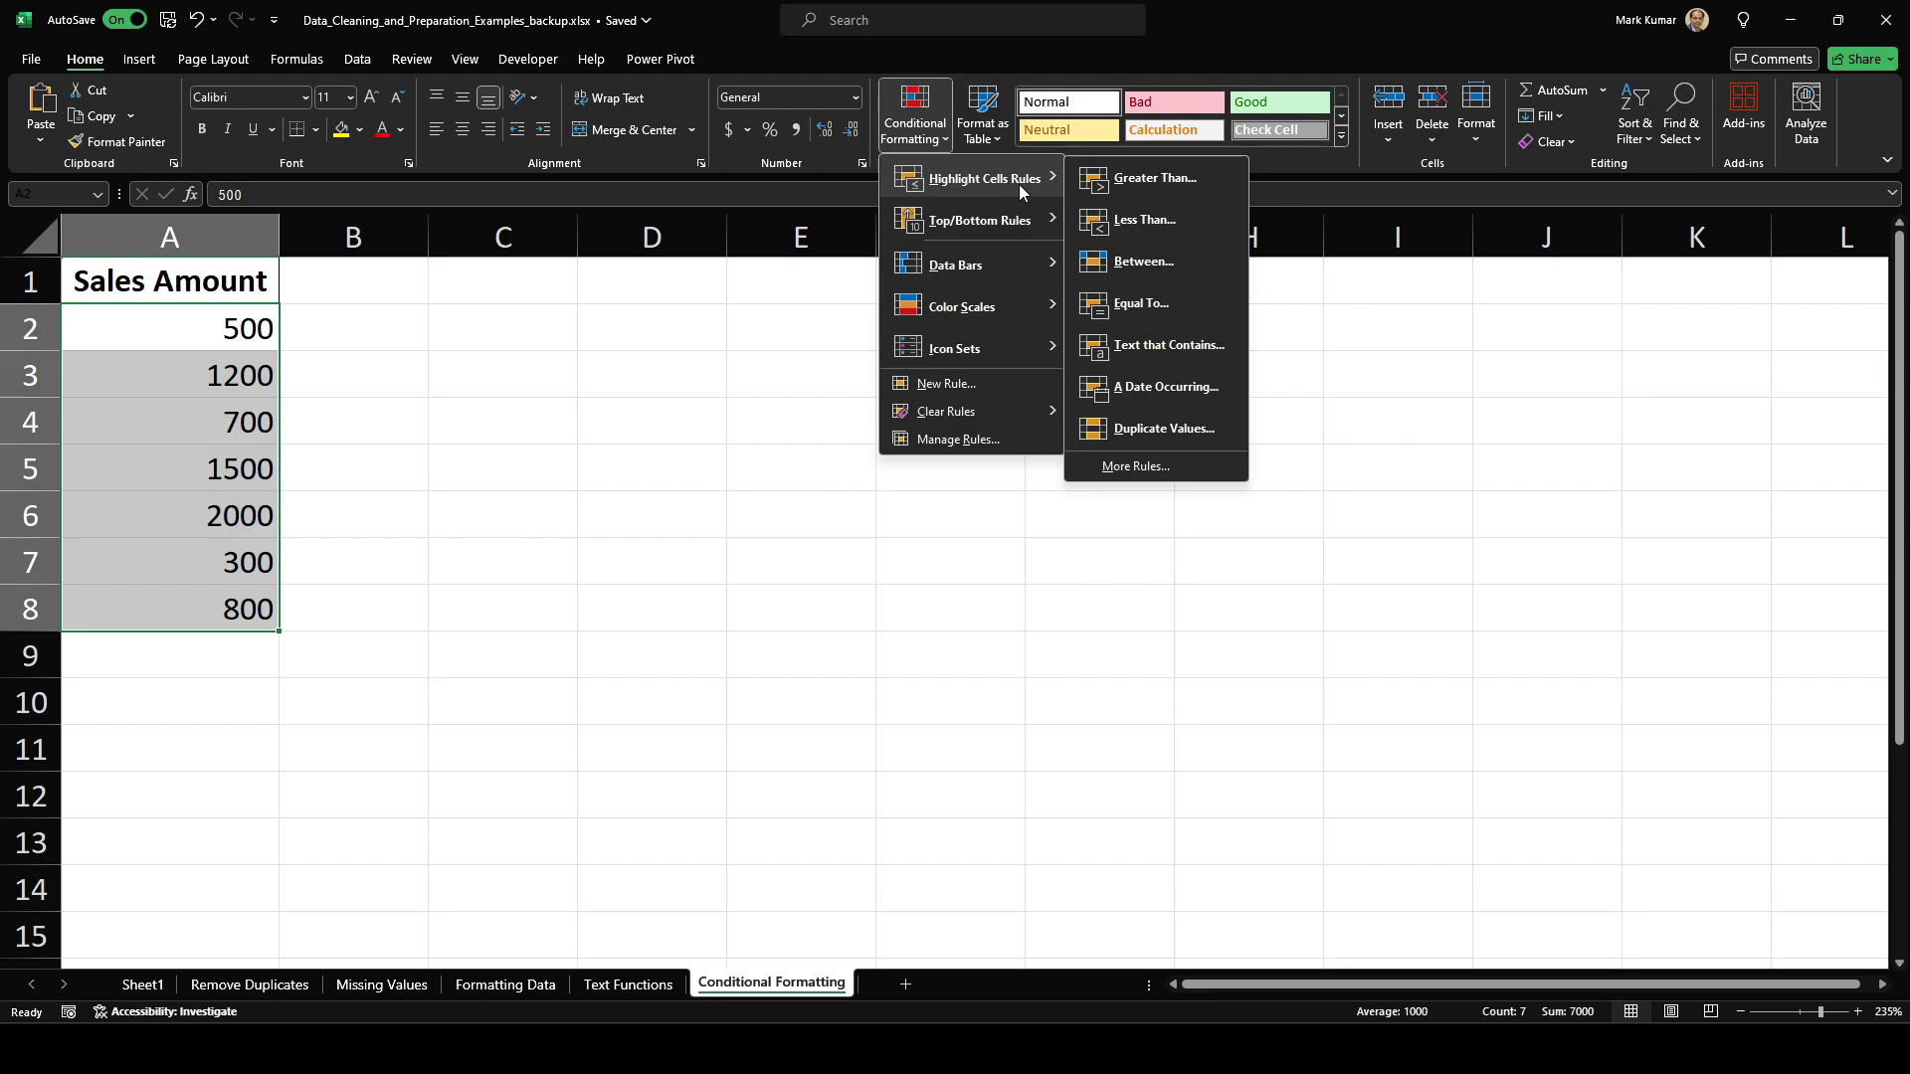
left_click(1172, 180)
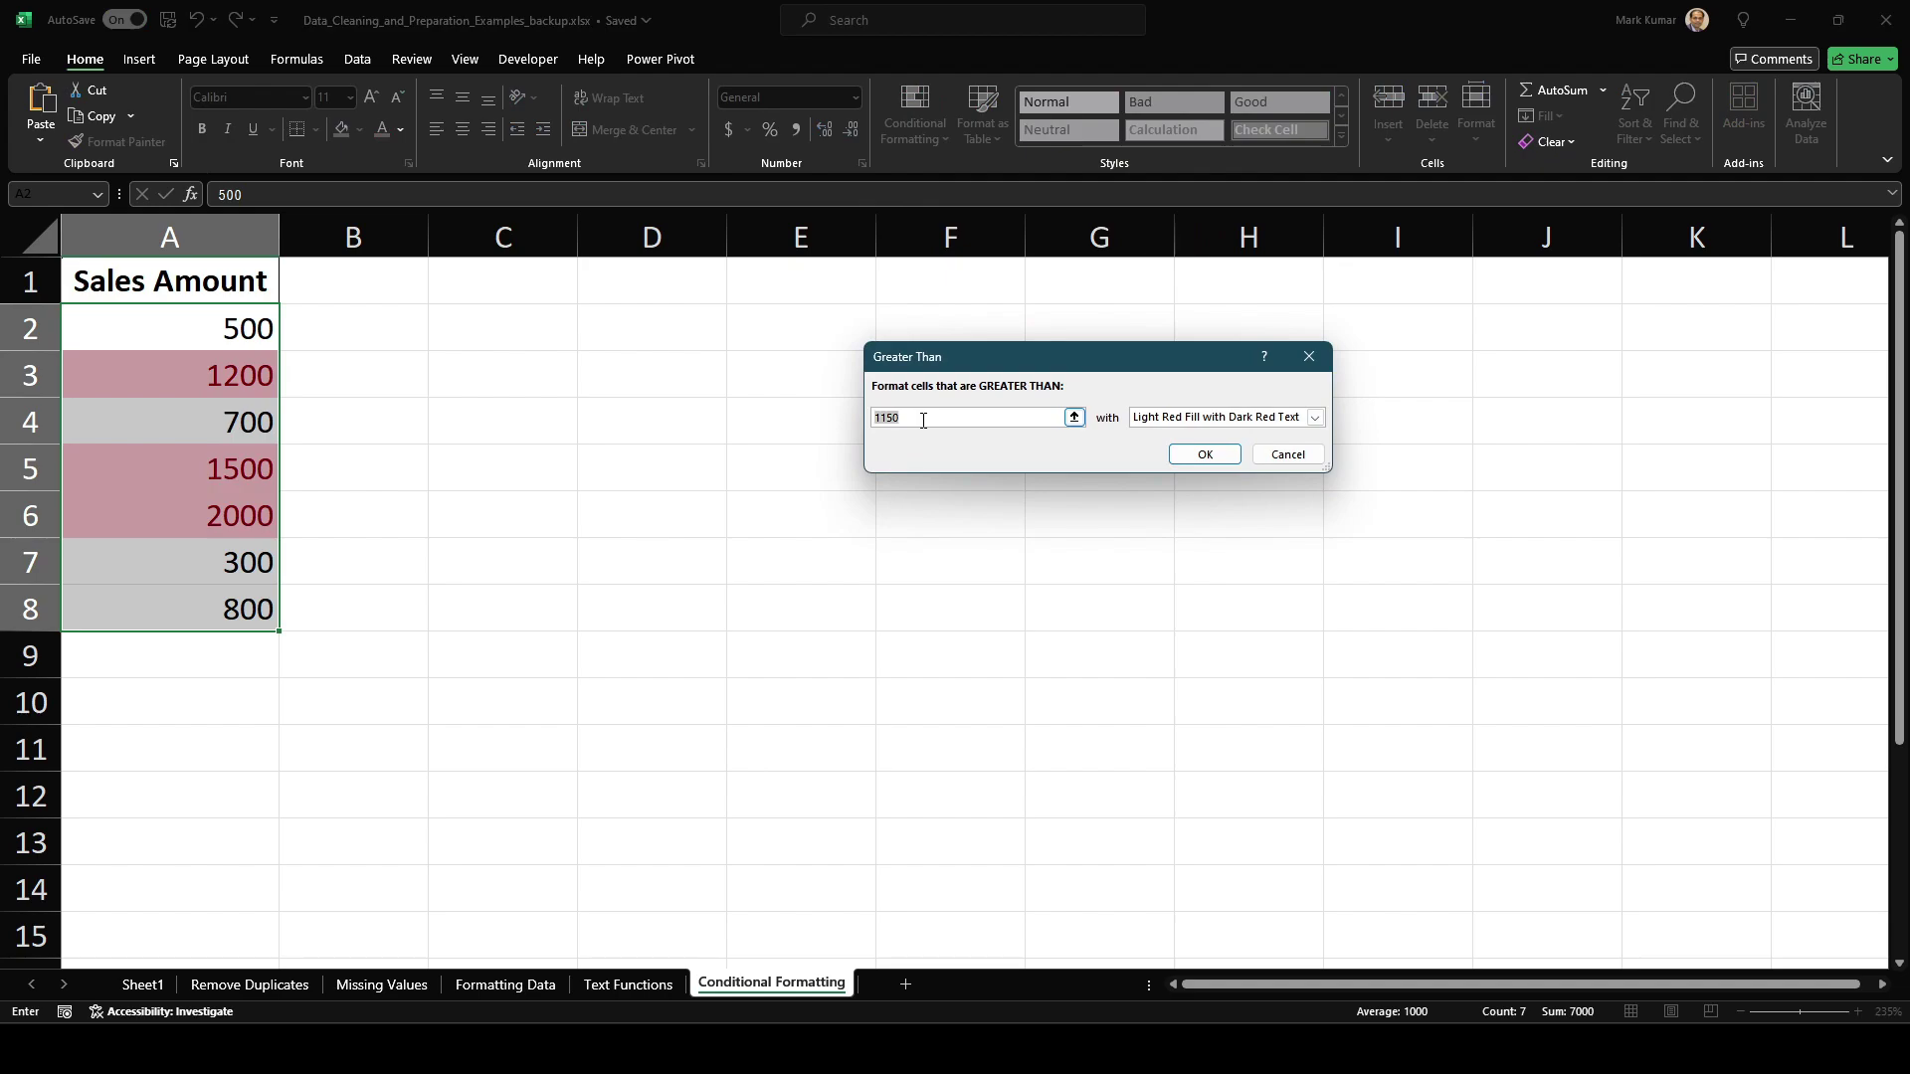
type("1")
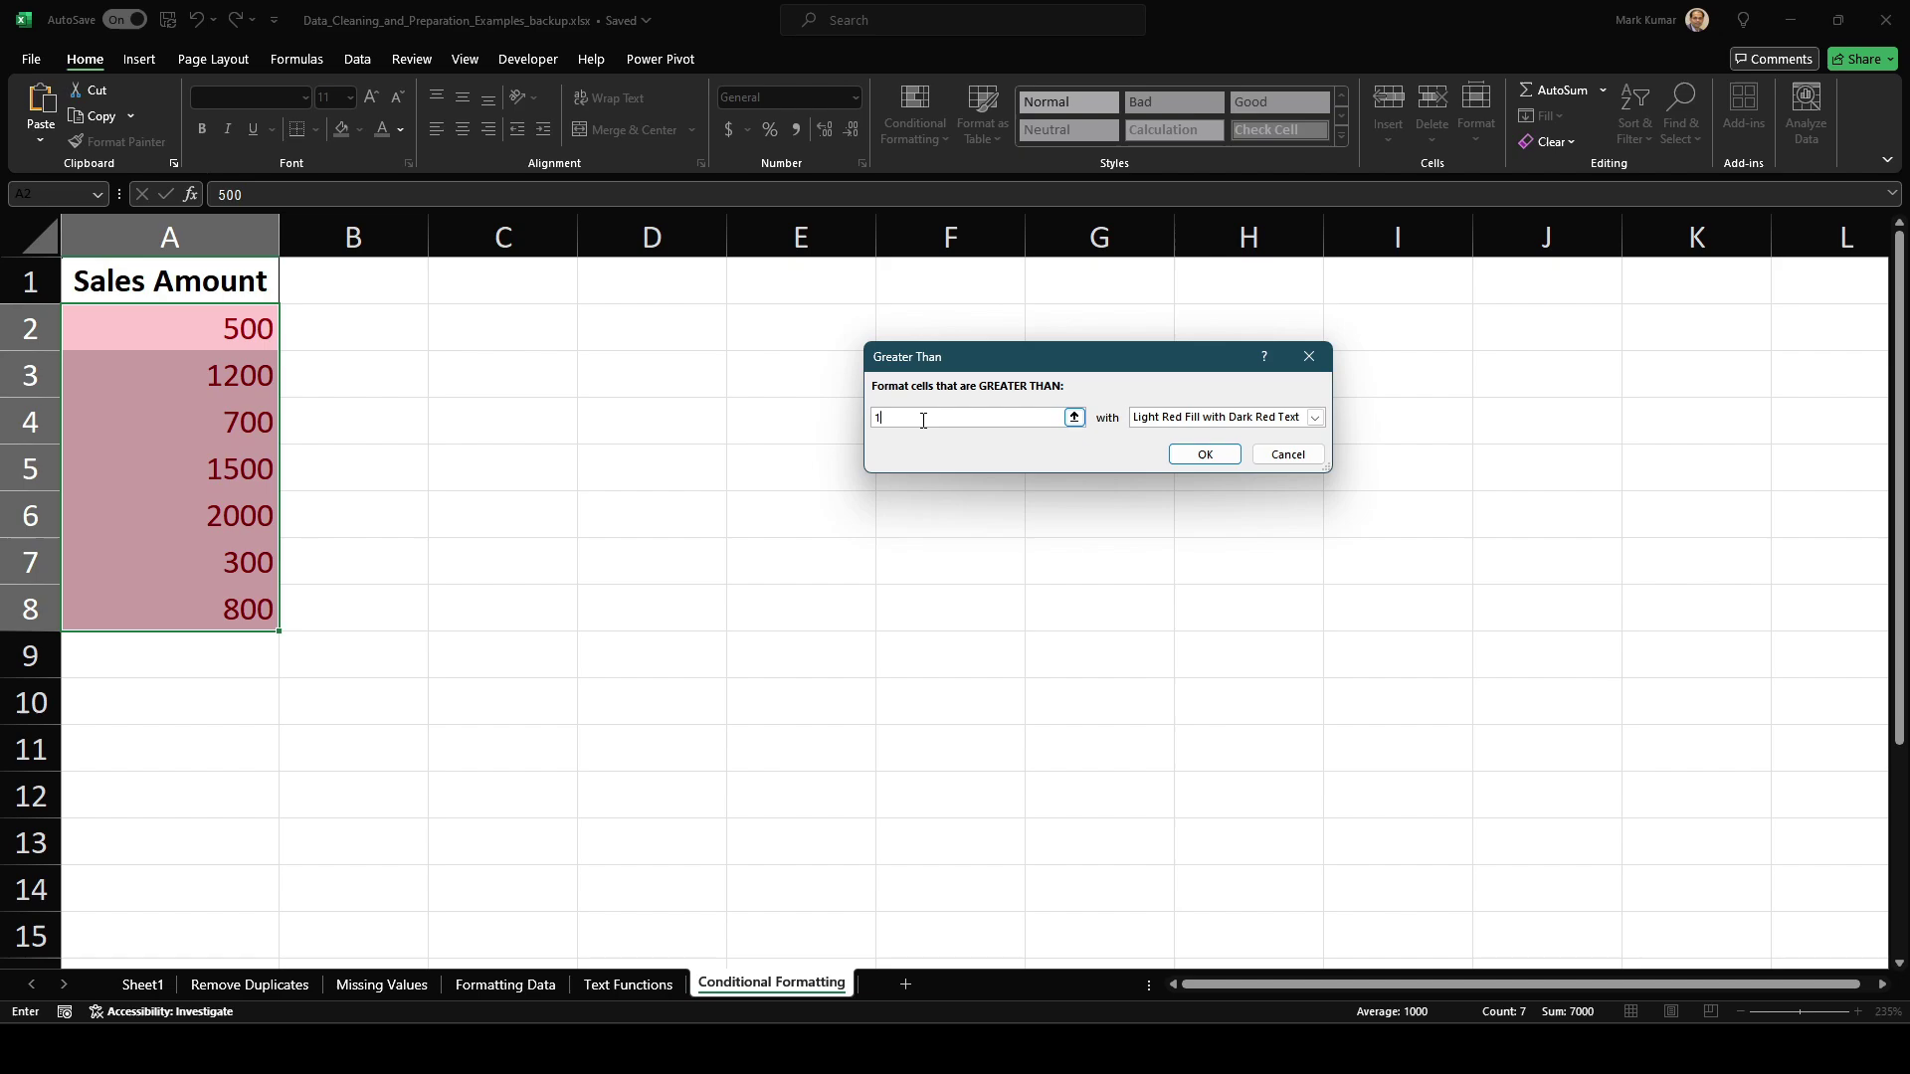
type("000")
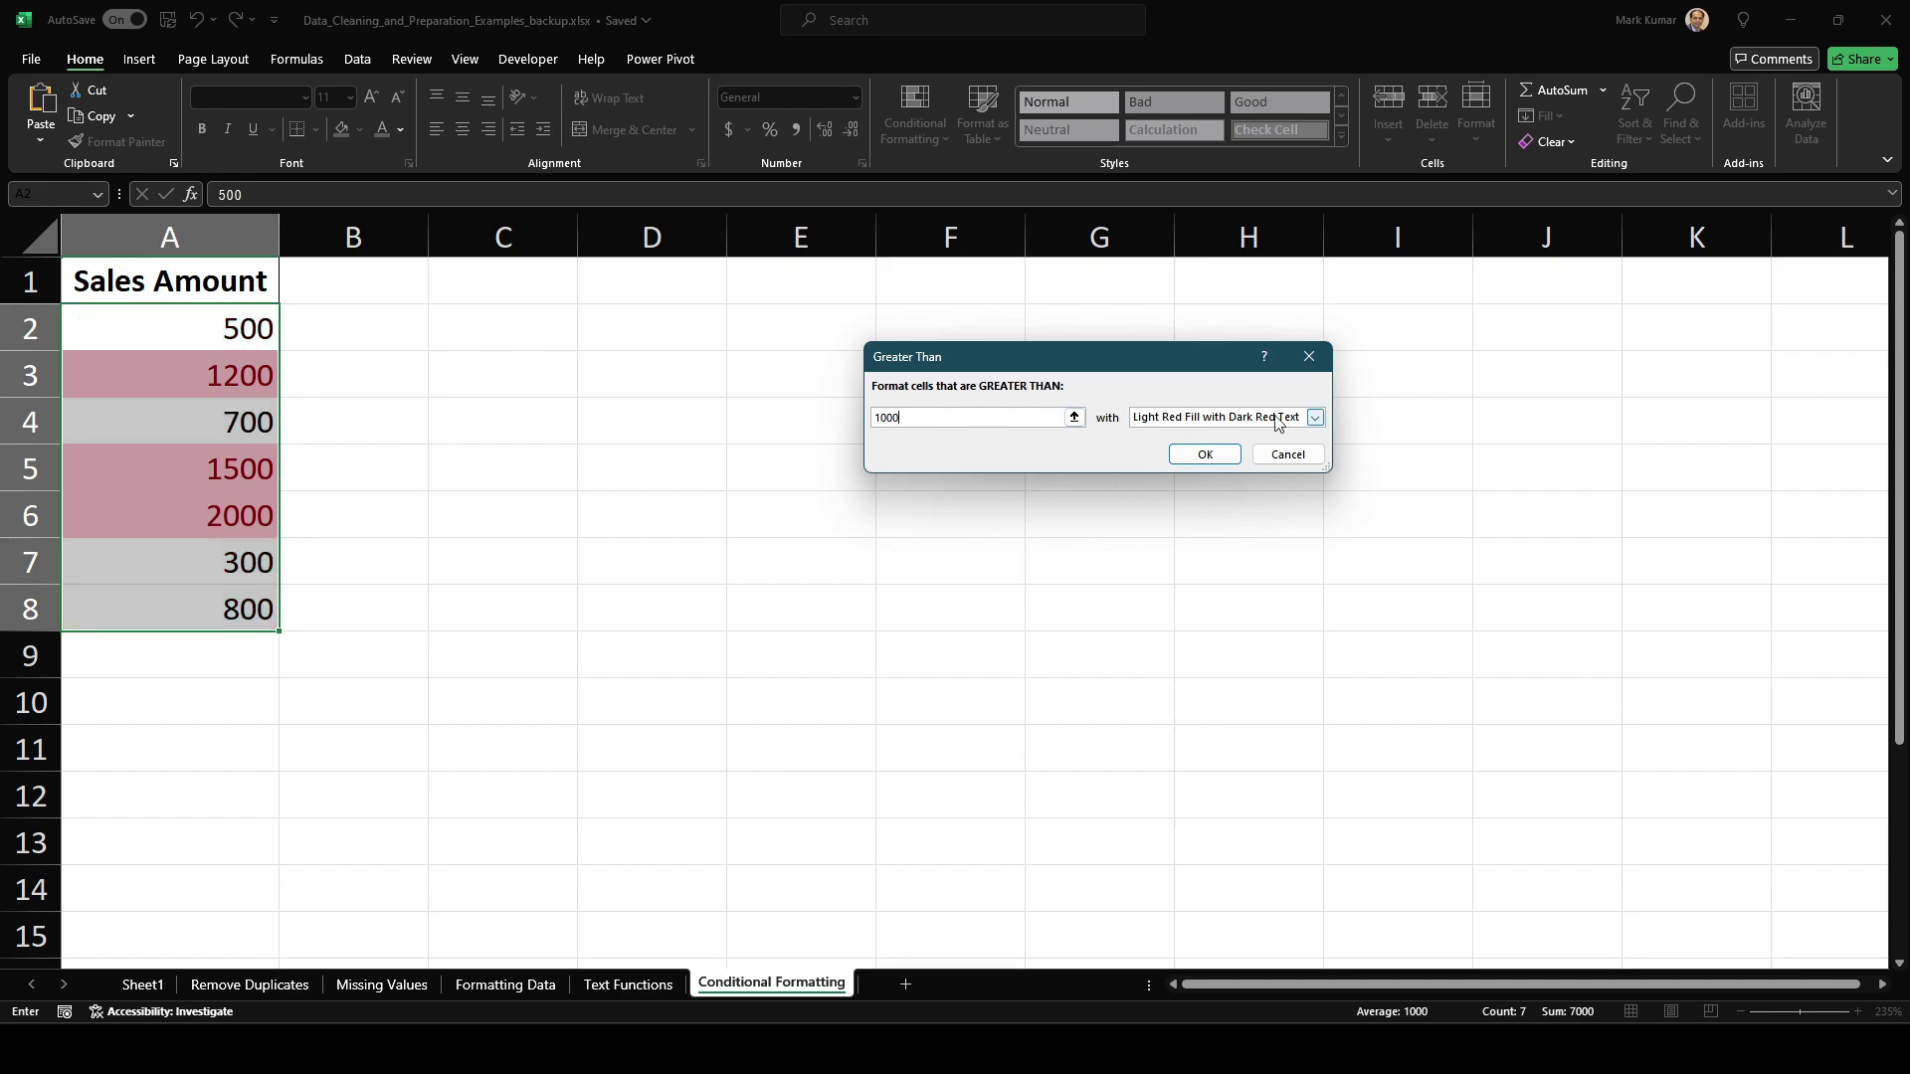
left_click(1315, 417)
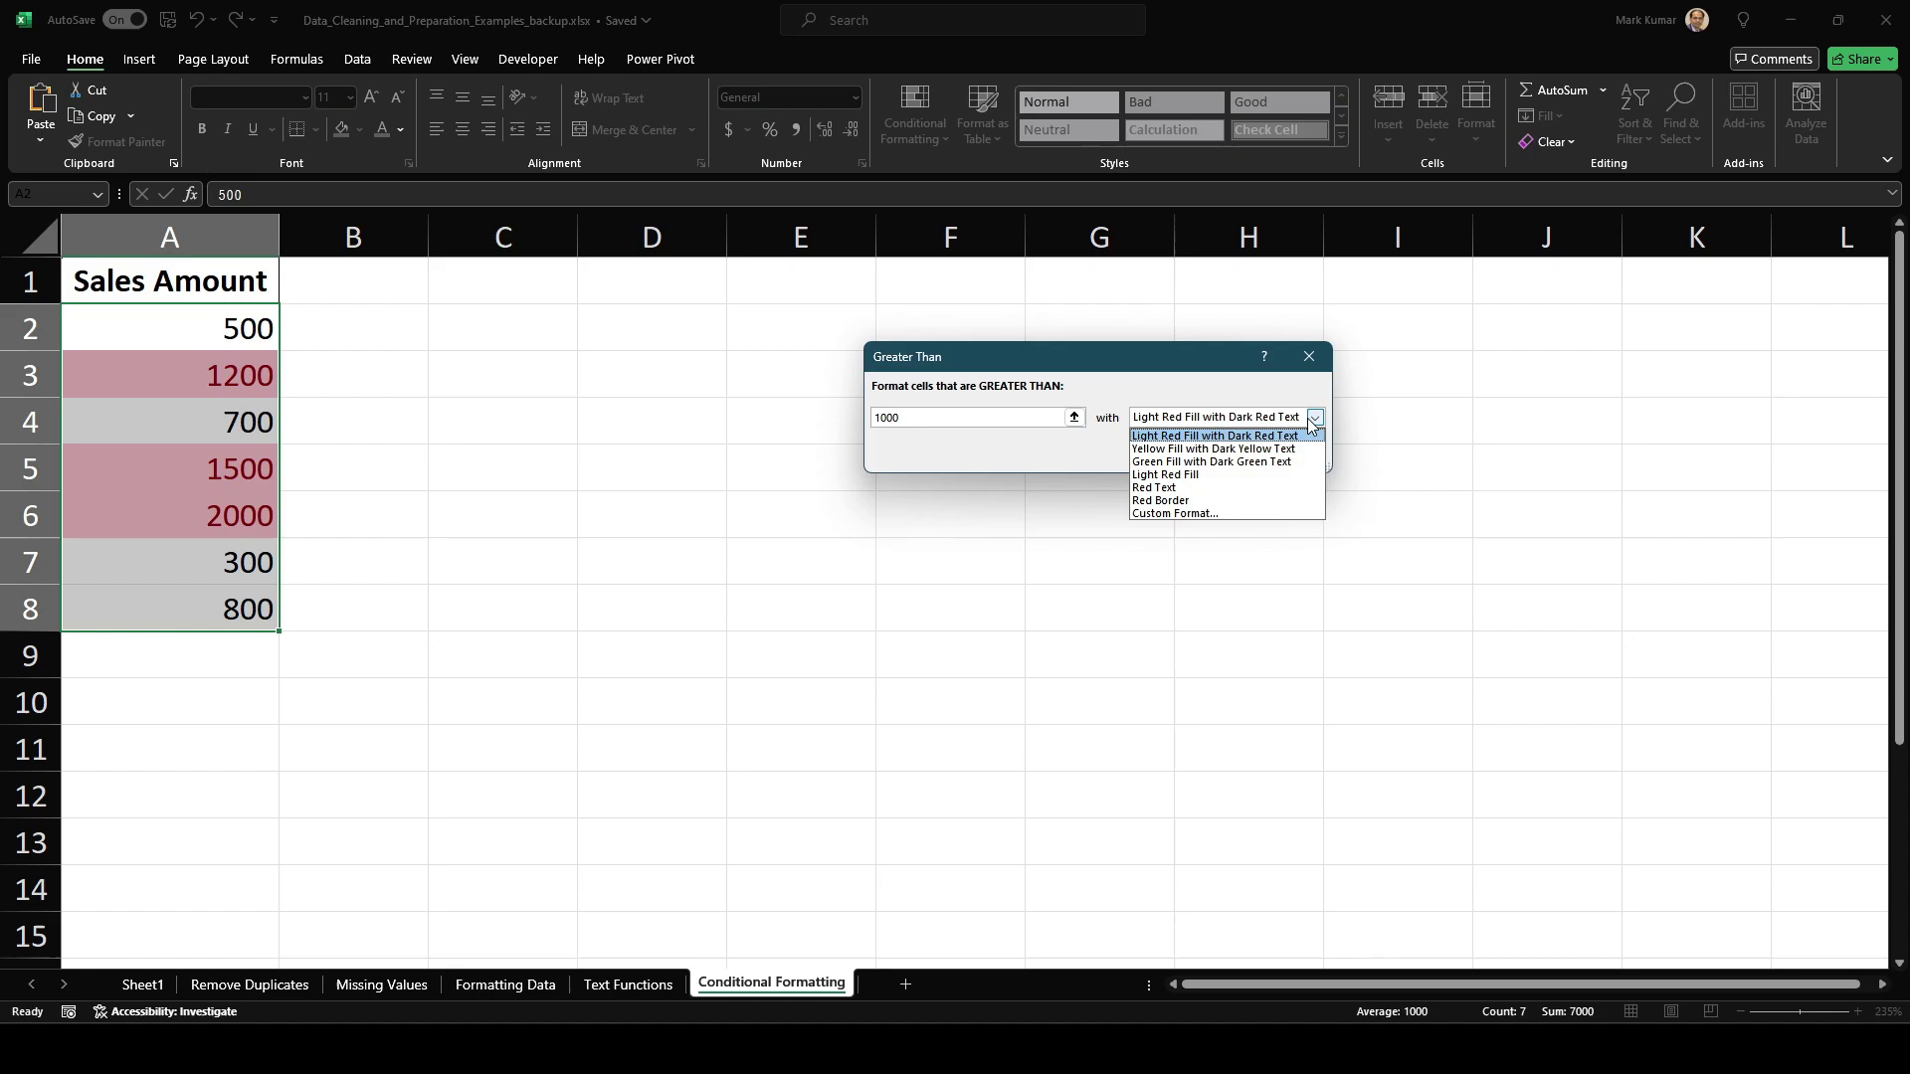
left_click(1181, 462)
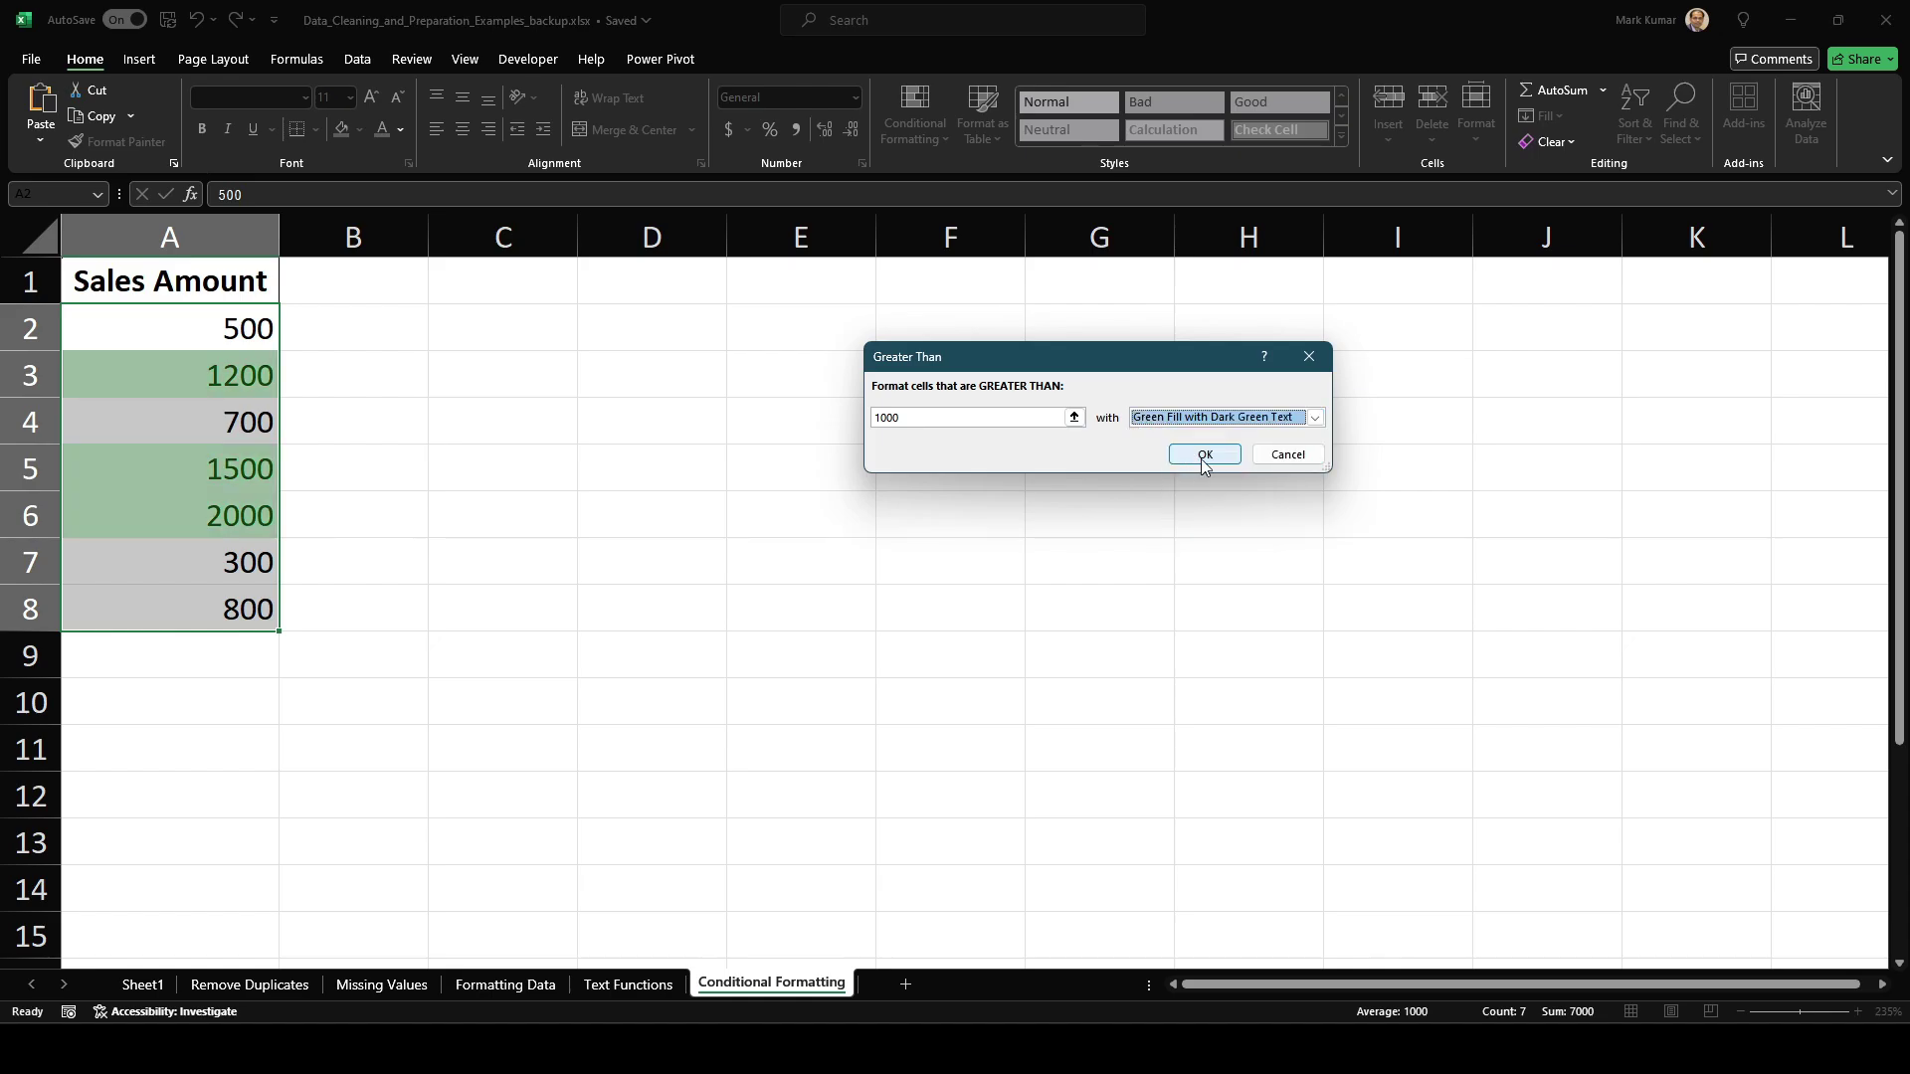
left_click(1203, 455)
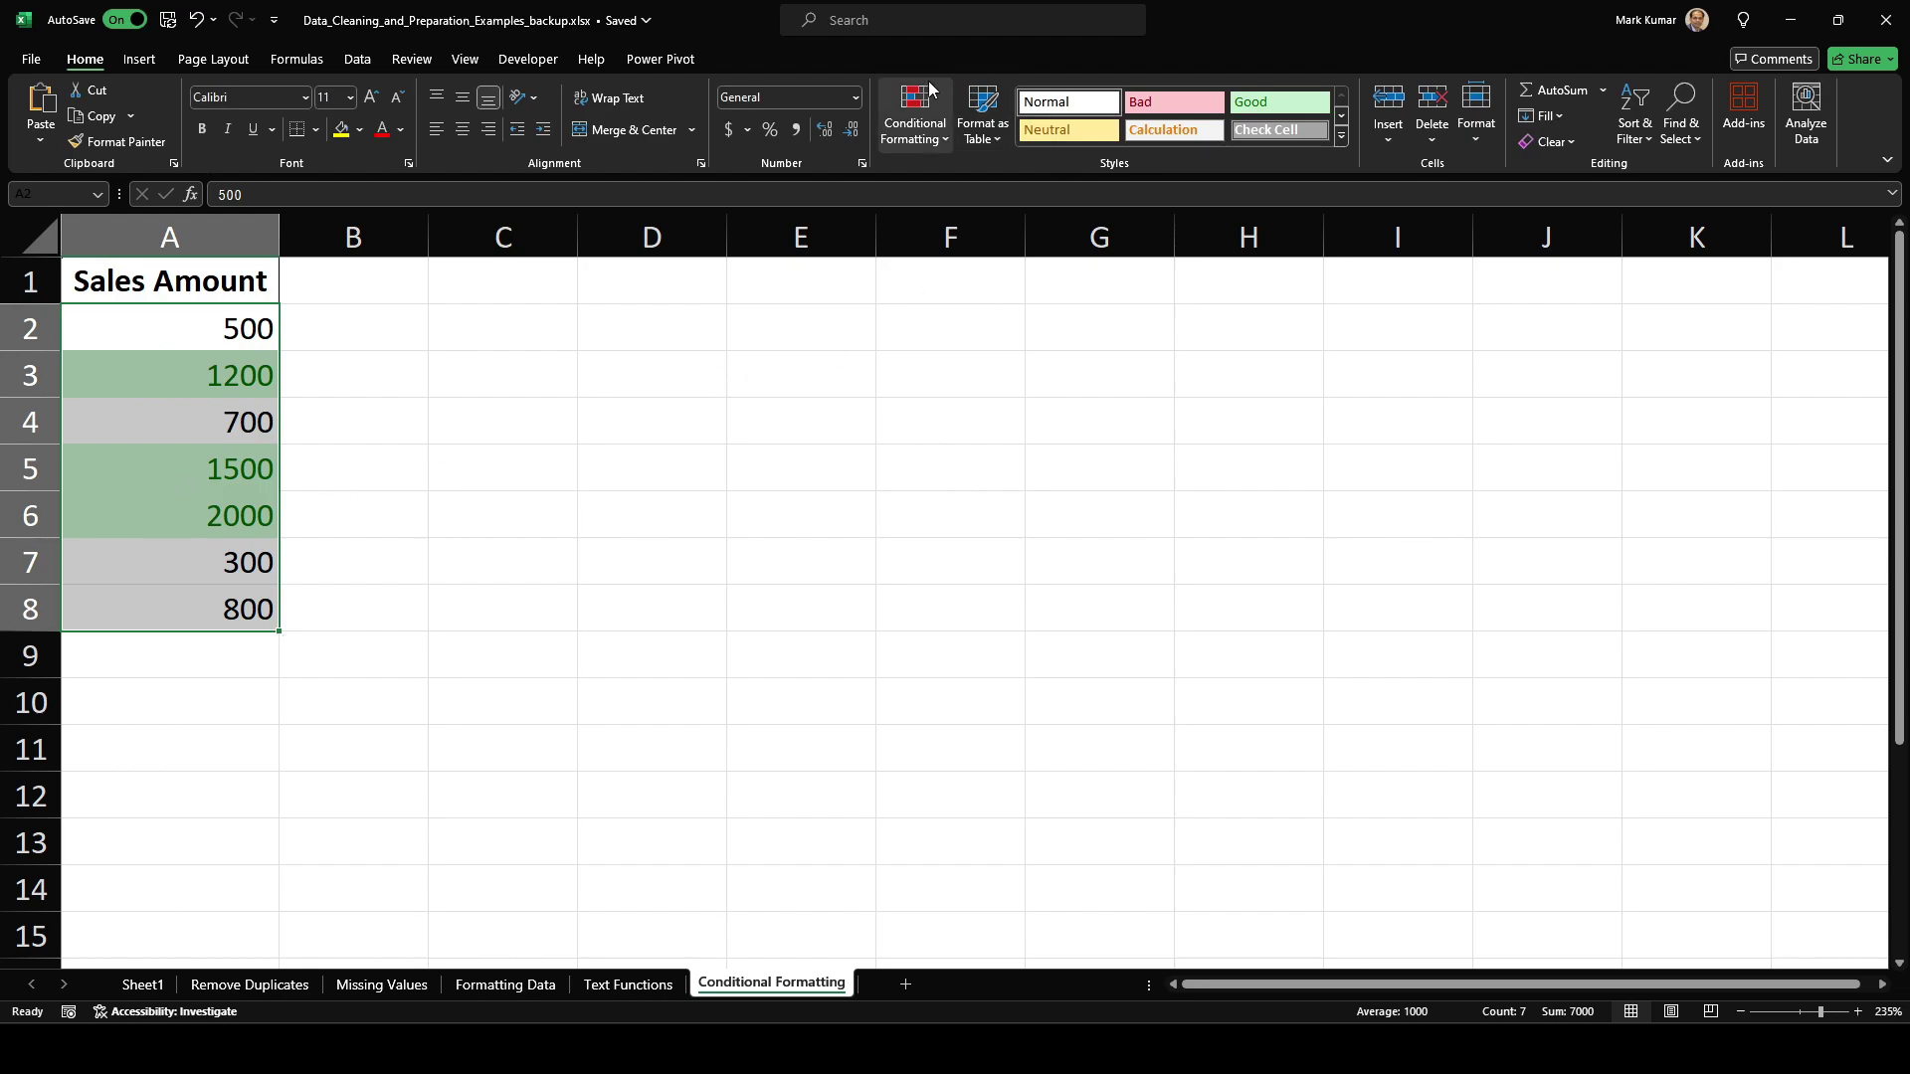
Step: Add a Less Than 1000 rule with Light Red Fill with Dark Red Text
left_click(945, 135)
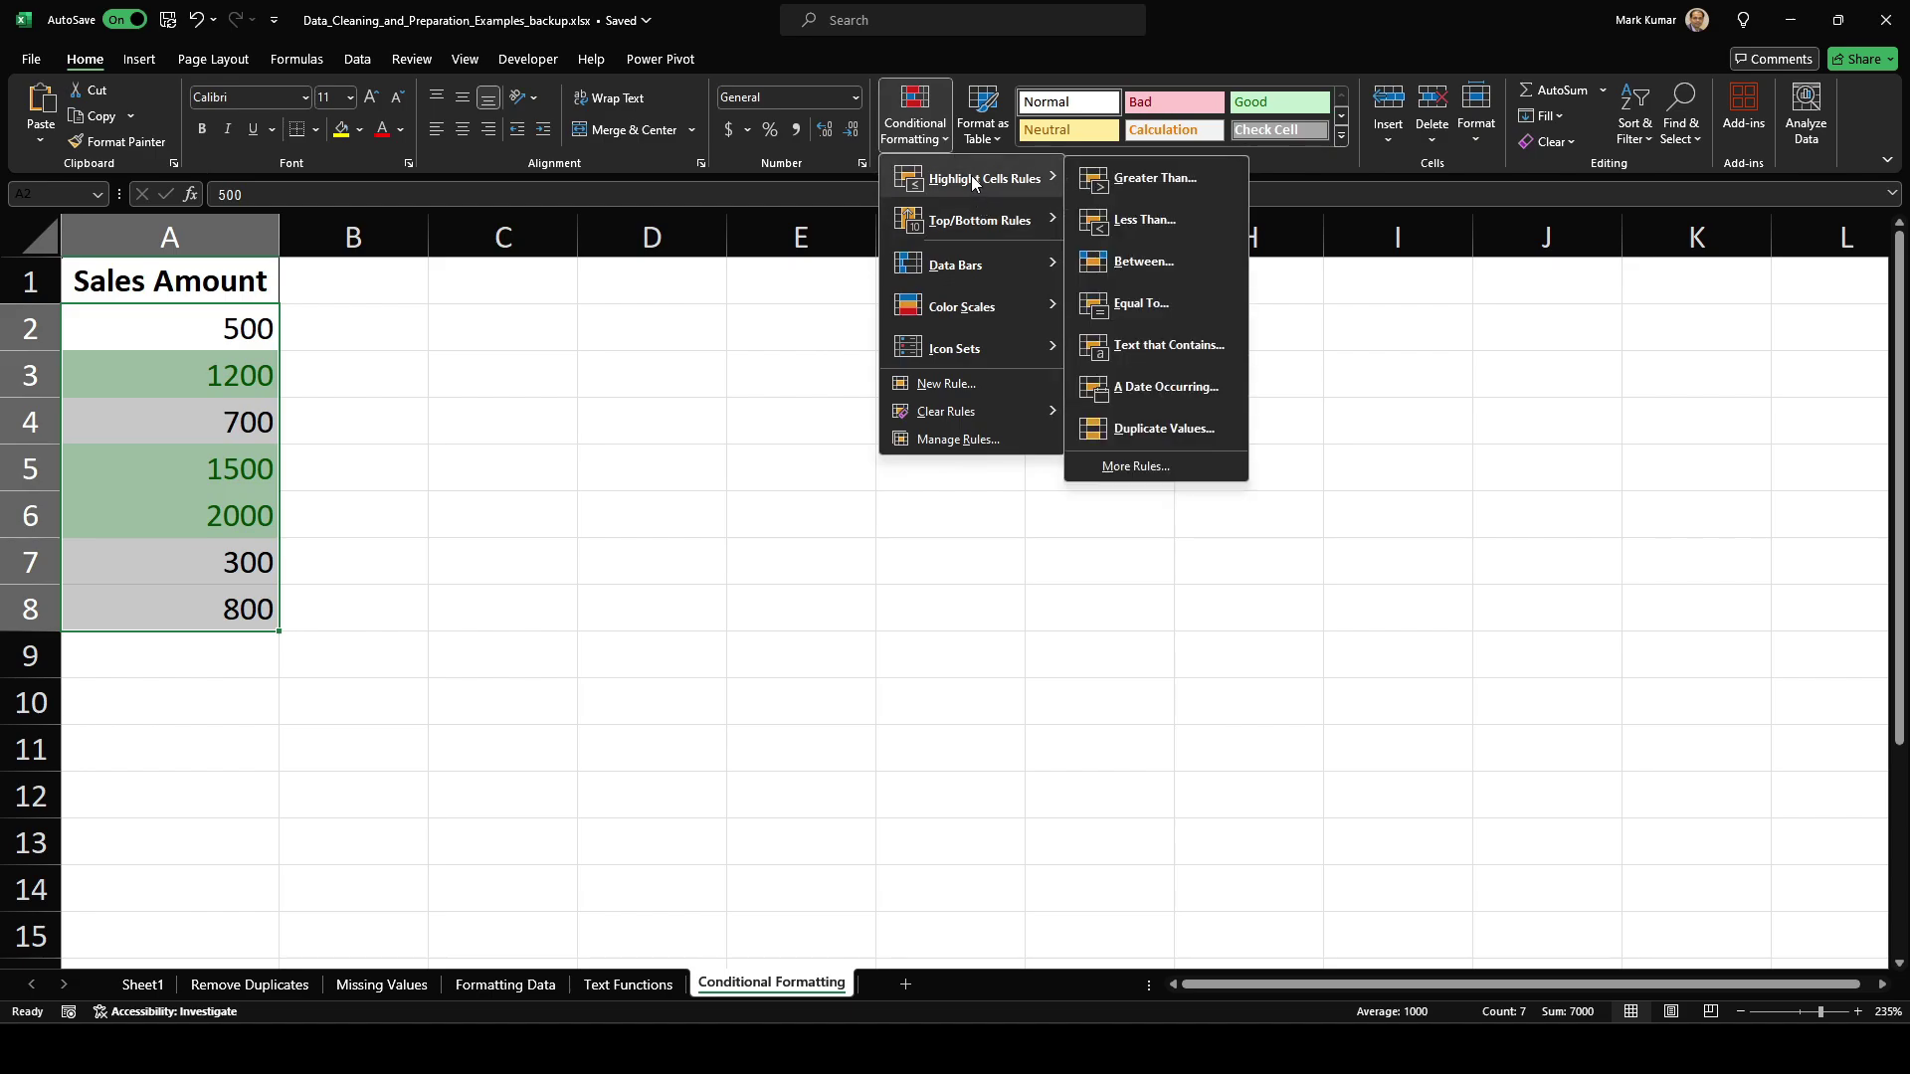
left_click(1138, 217)
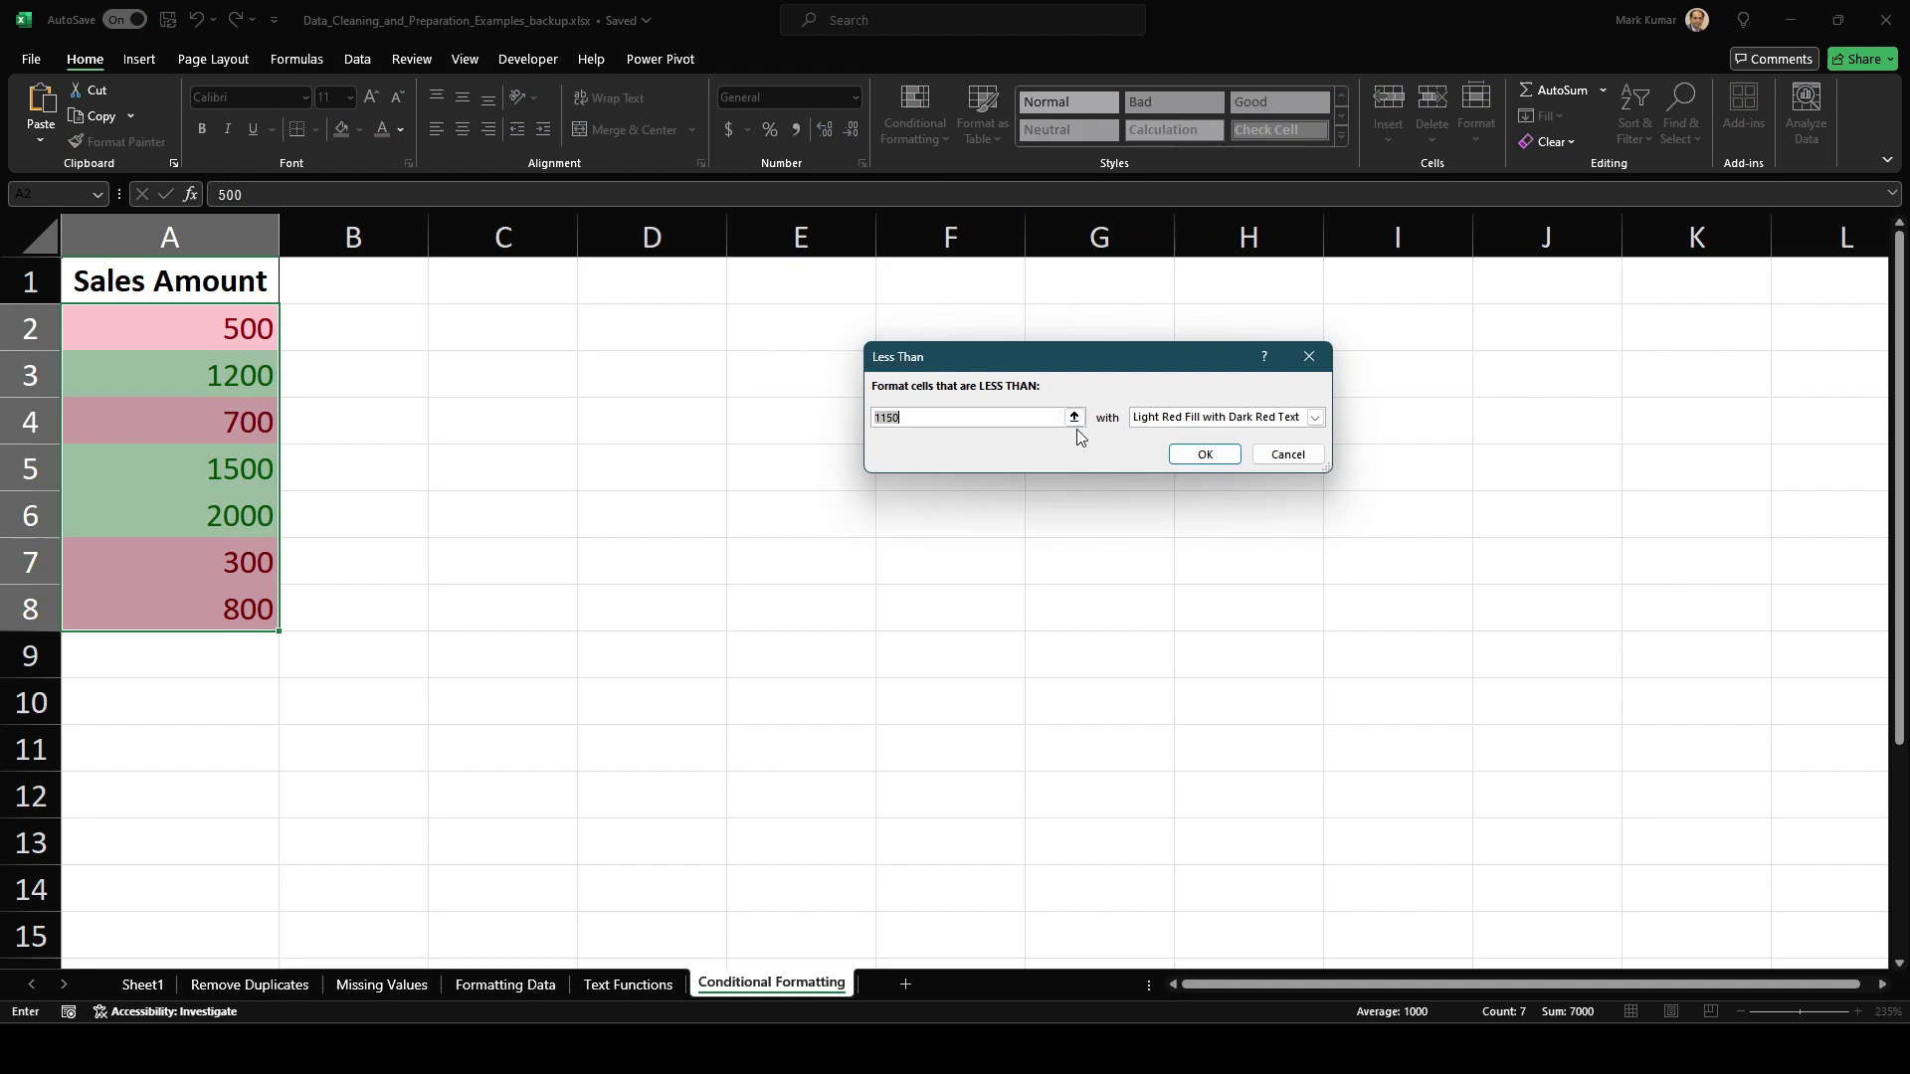
type("1000")
left_click(1204, 454)
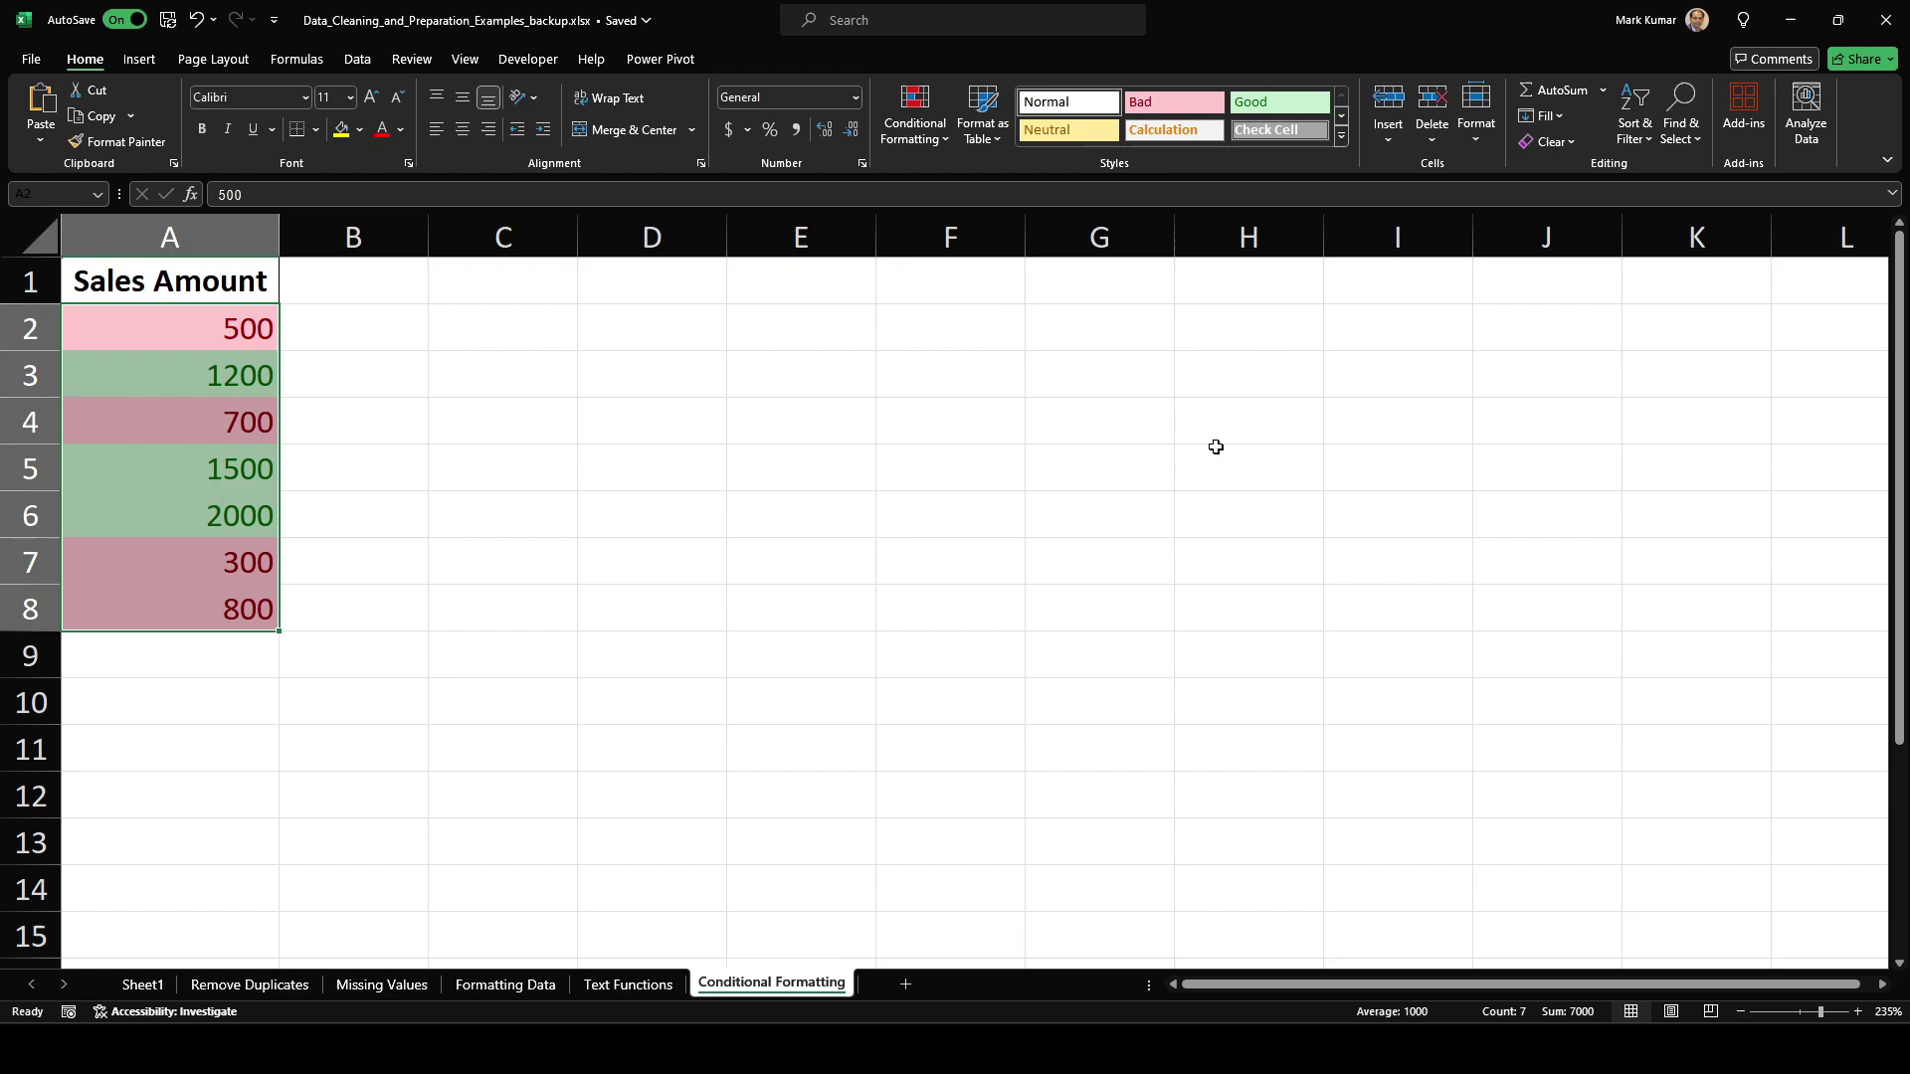
left_click(944, 145)
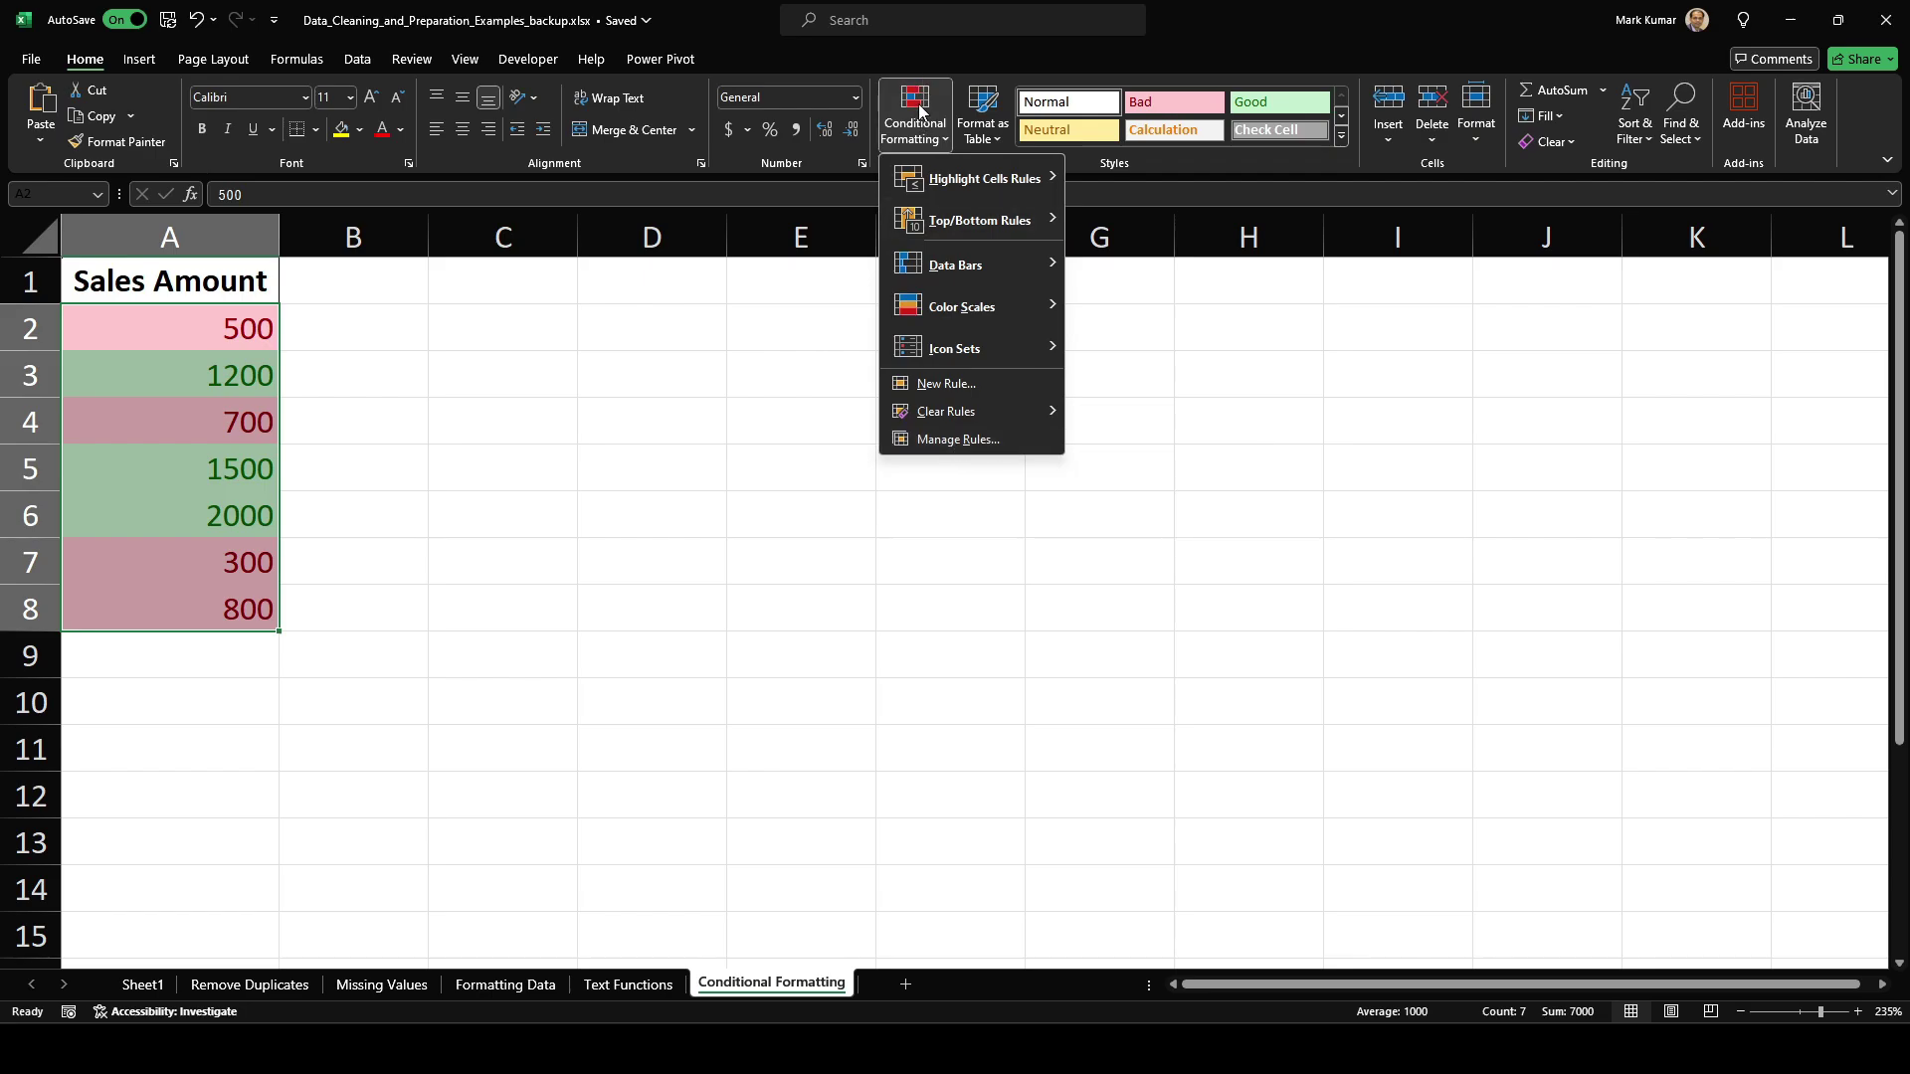
Step: In Manage Rules, delete the green Cell Value > 1000 rule and apply the change
left_click(972, 444)
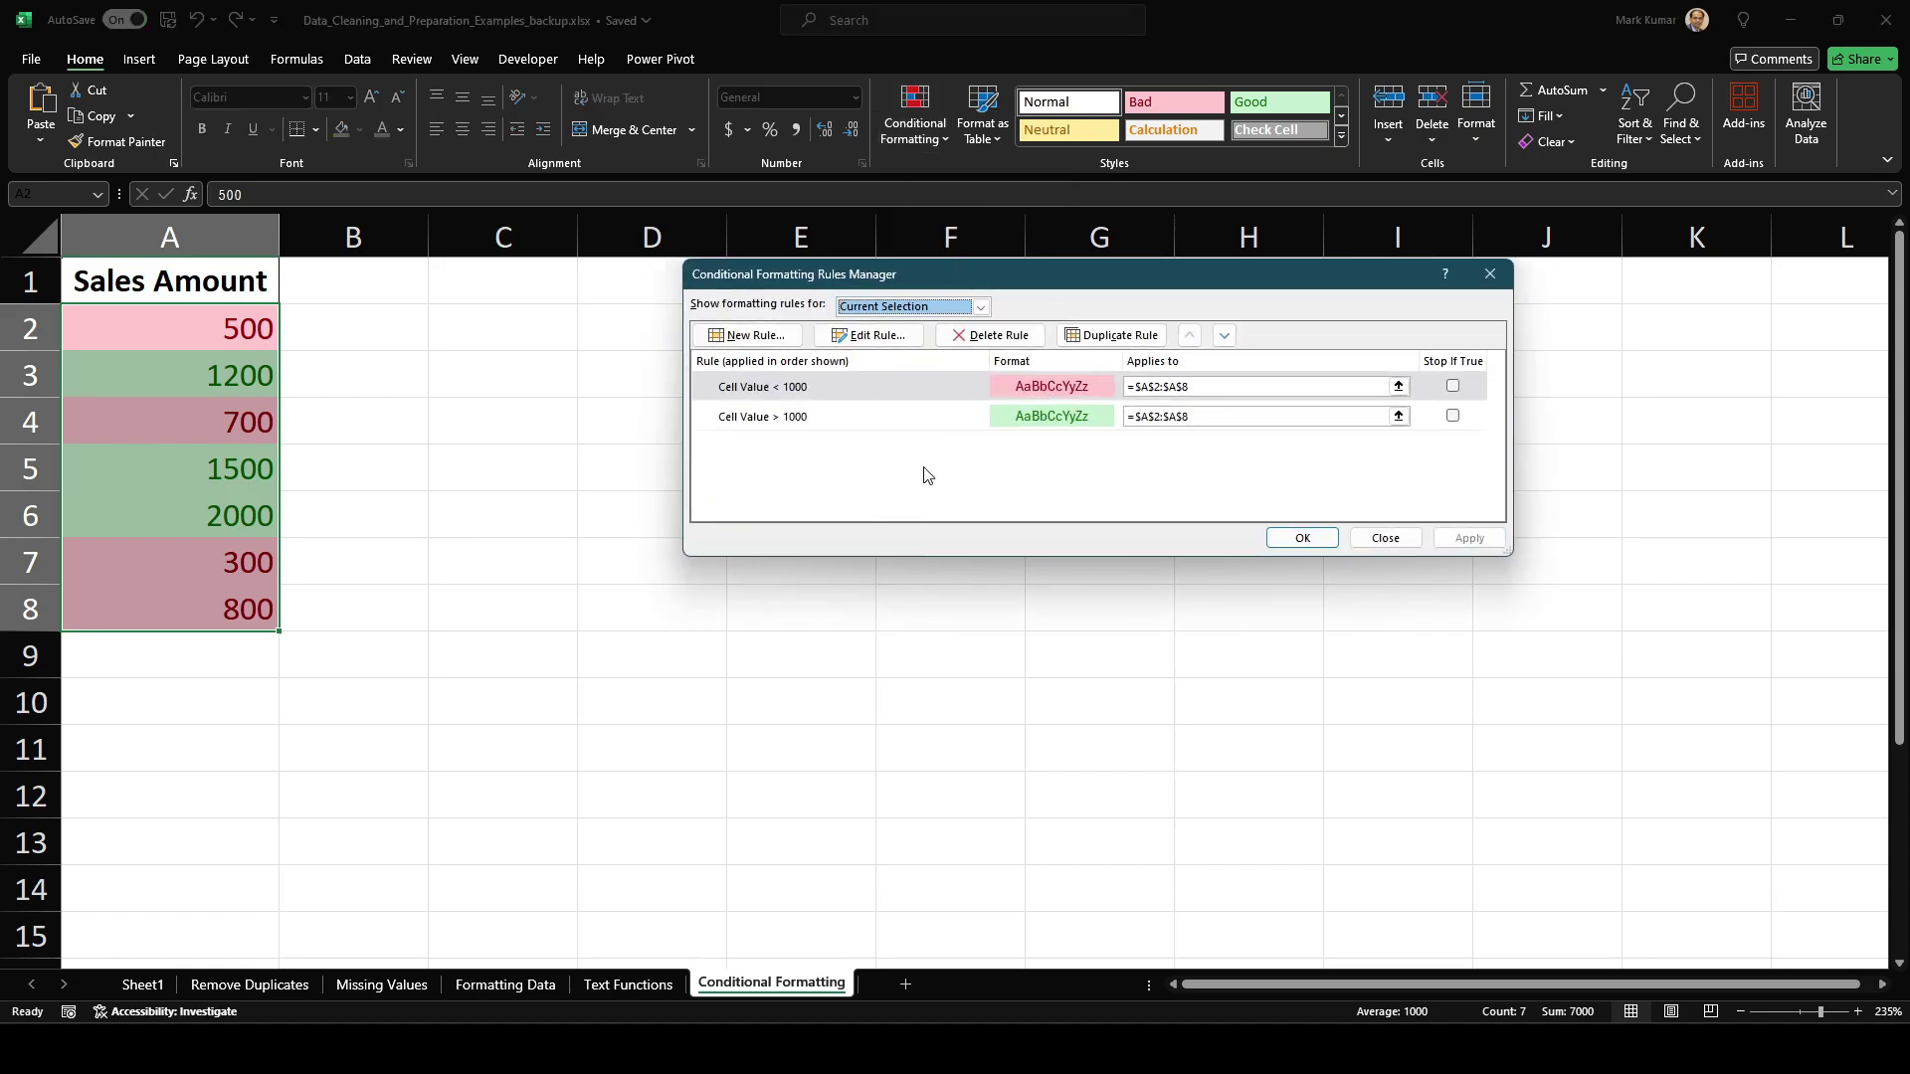
left_click(777, 394)
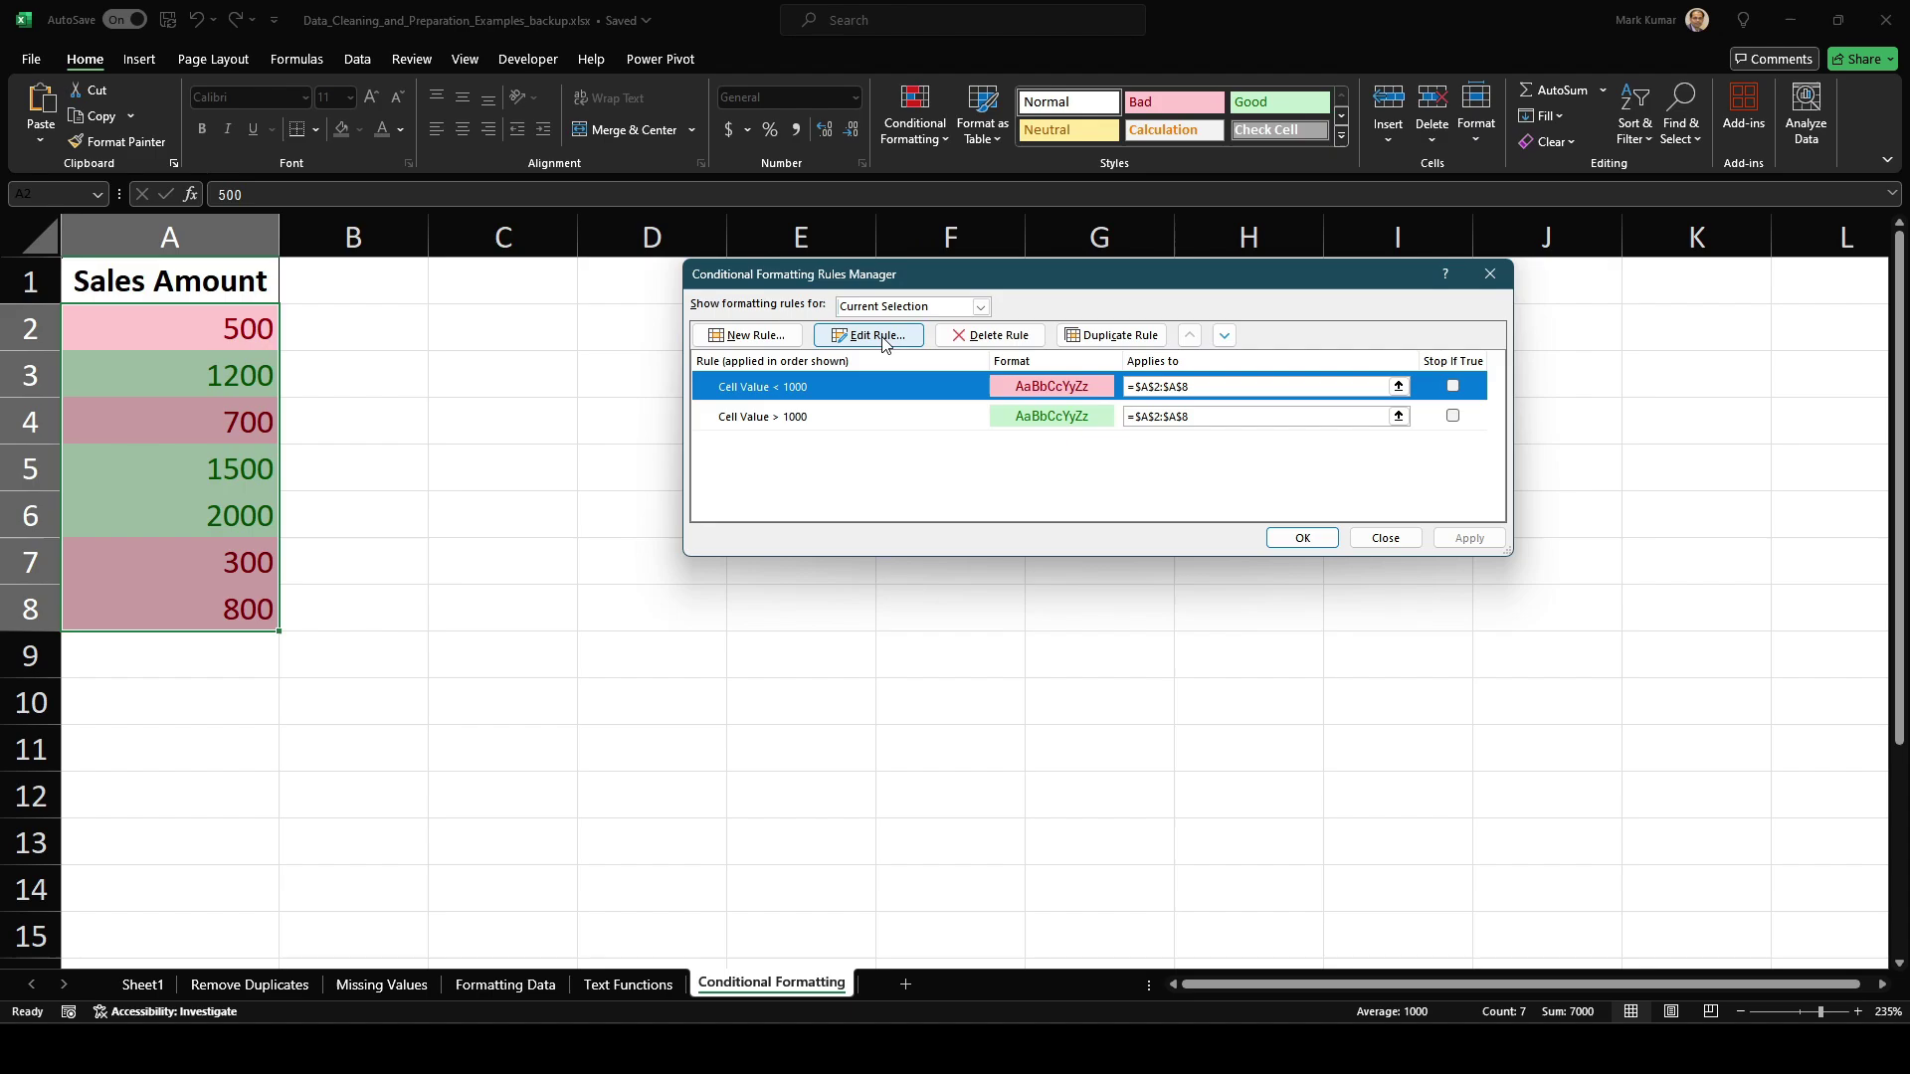
left_click(831, 416)
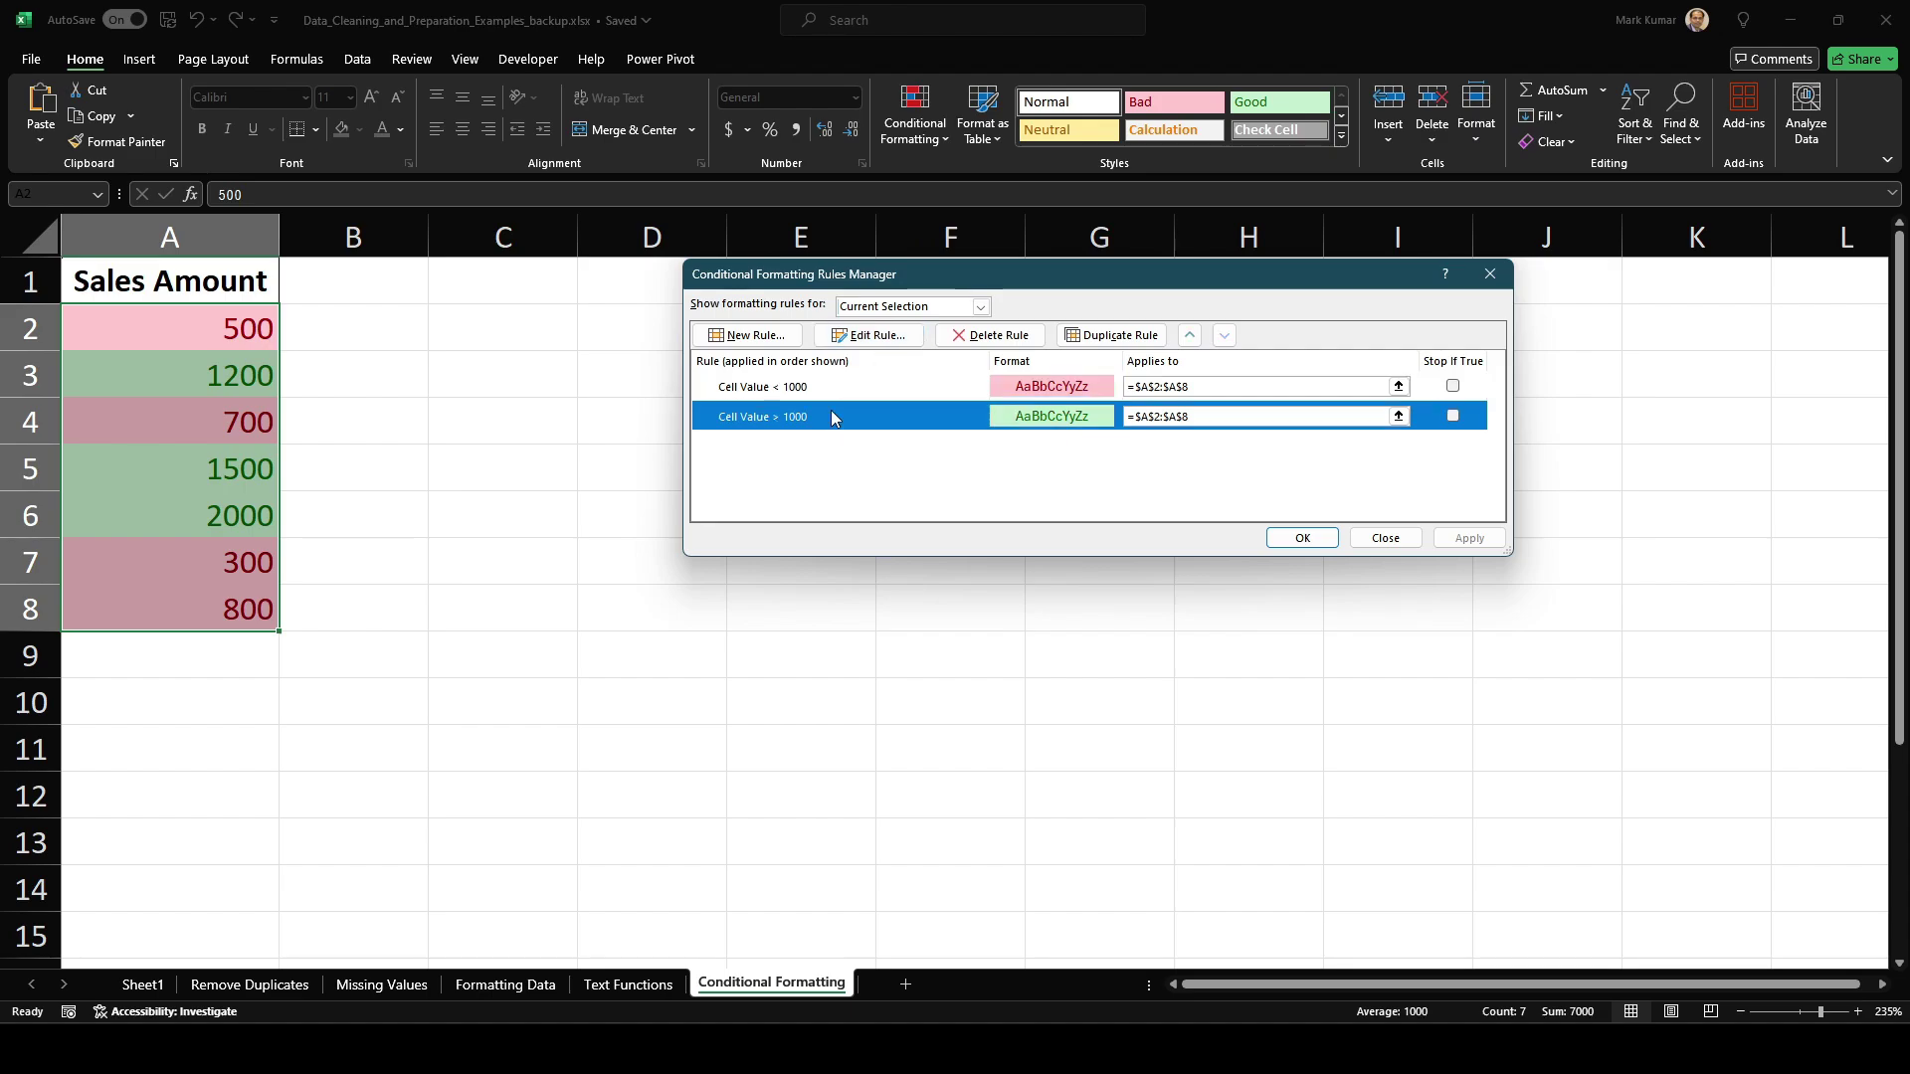
left_click(881, 340)
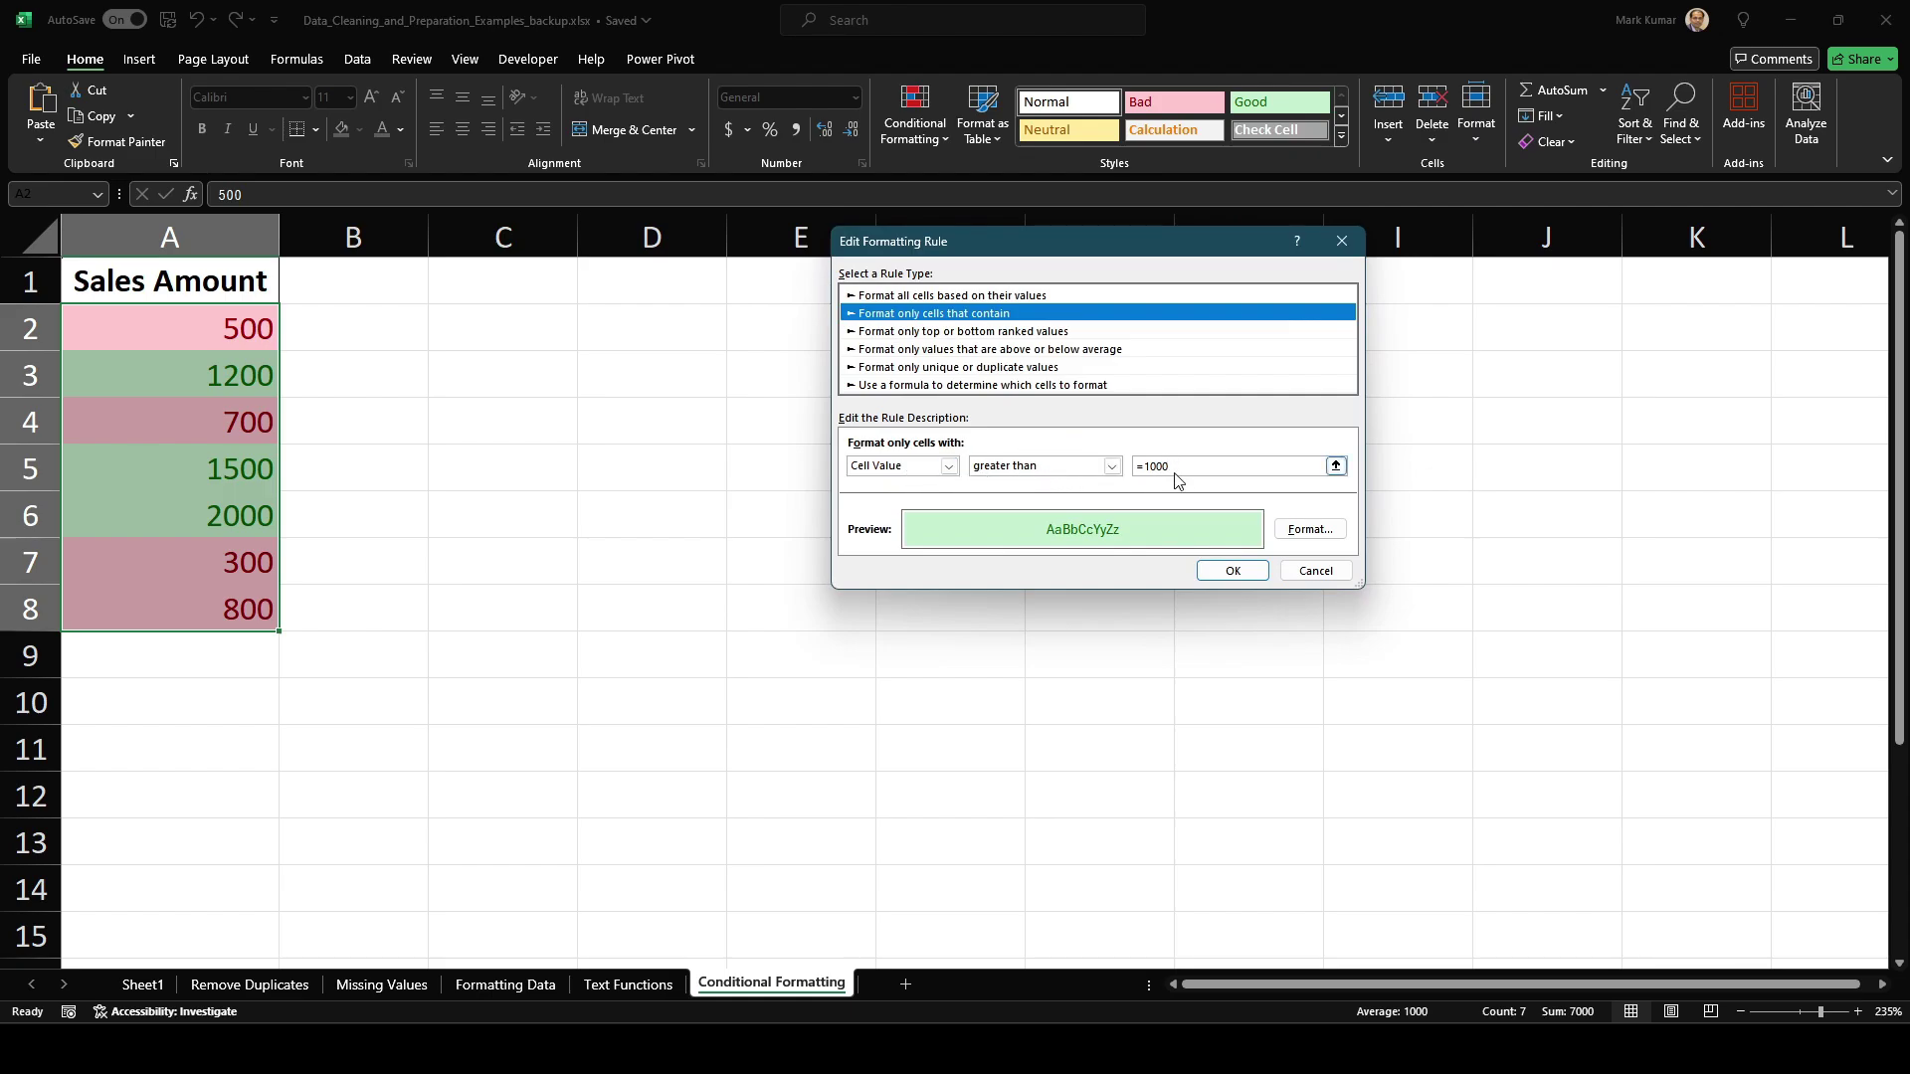
left_click(1331, 533)
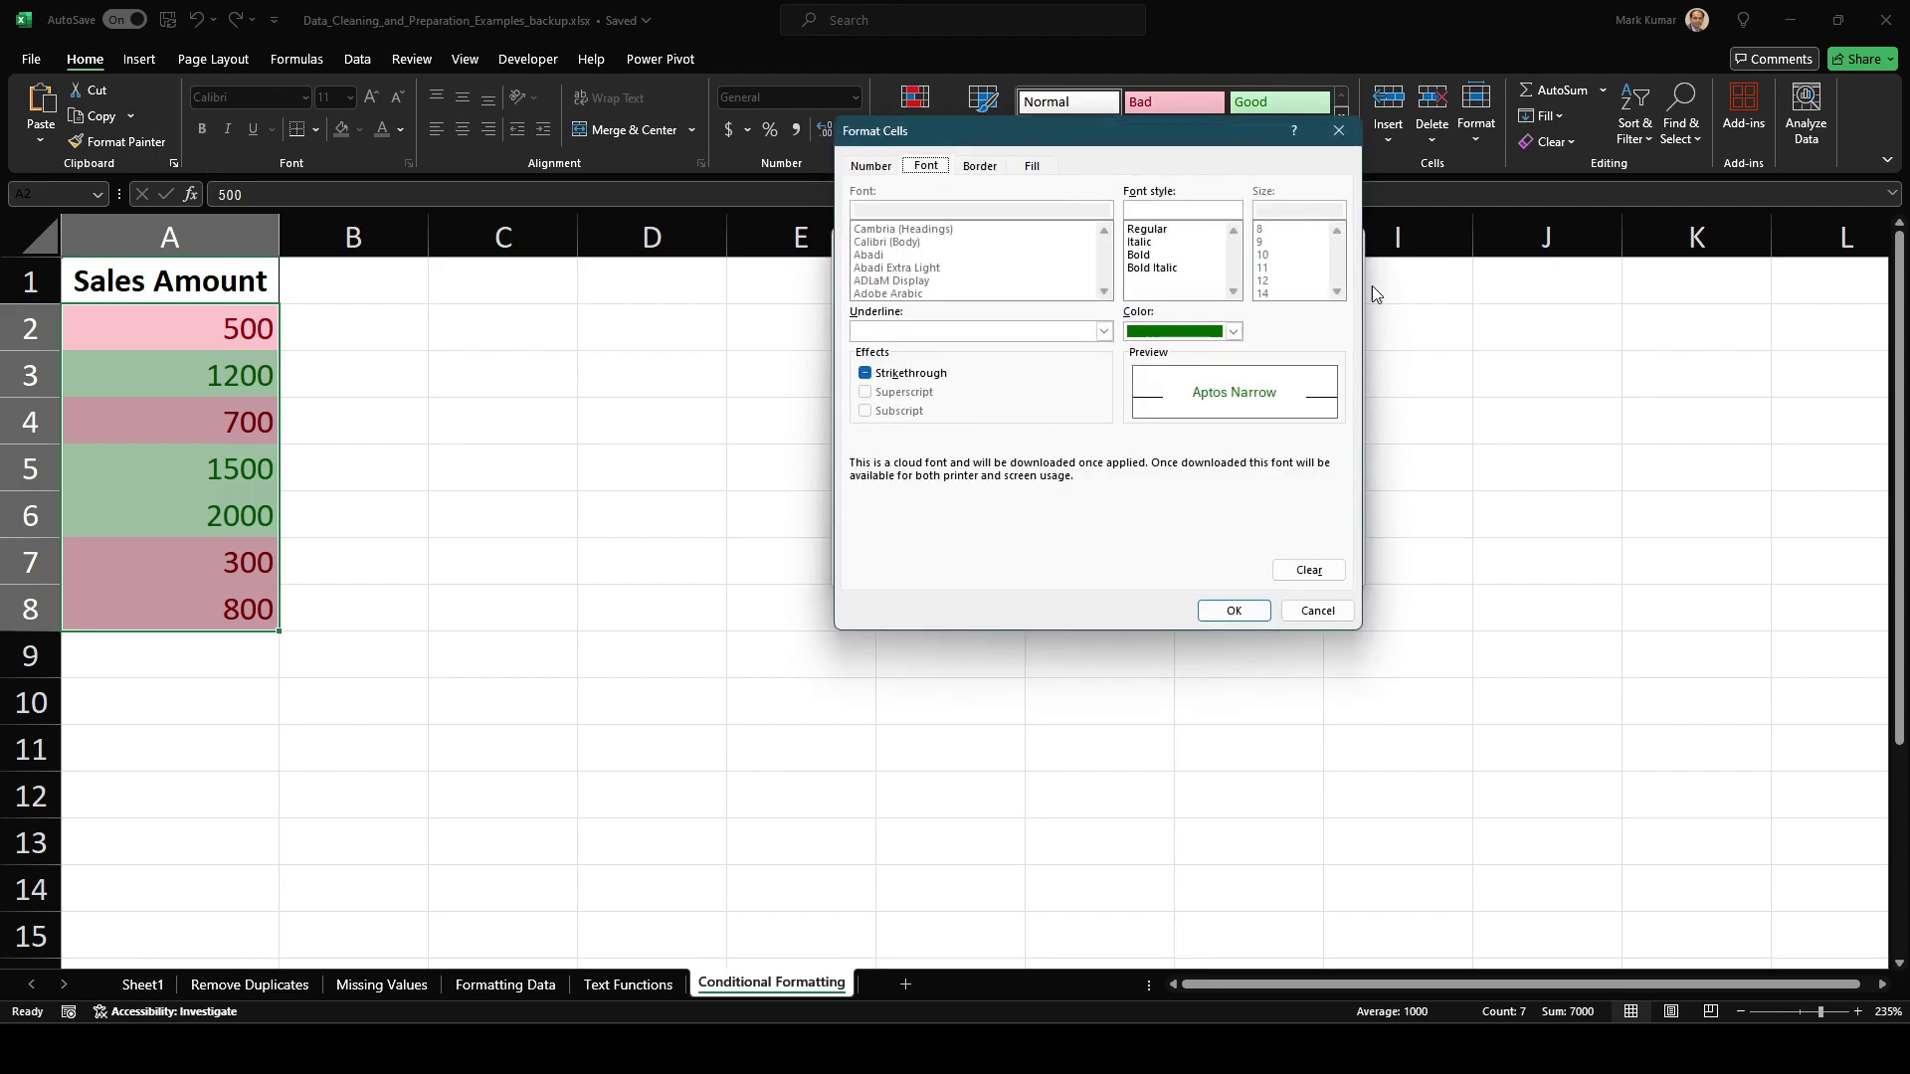
left_click(1319, 611)
left_click(1316, 569)
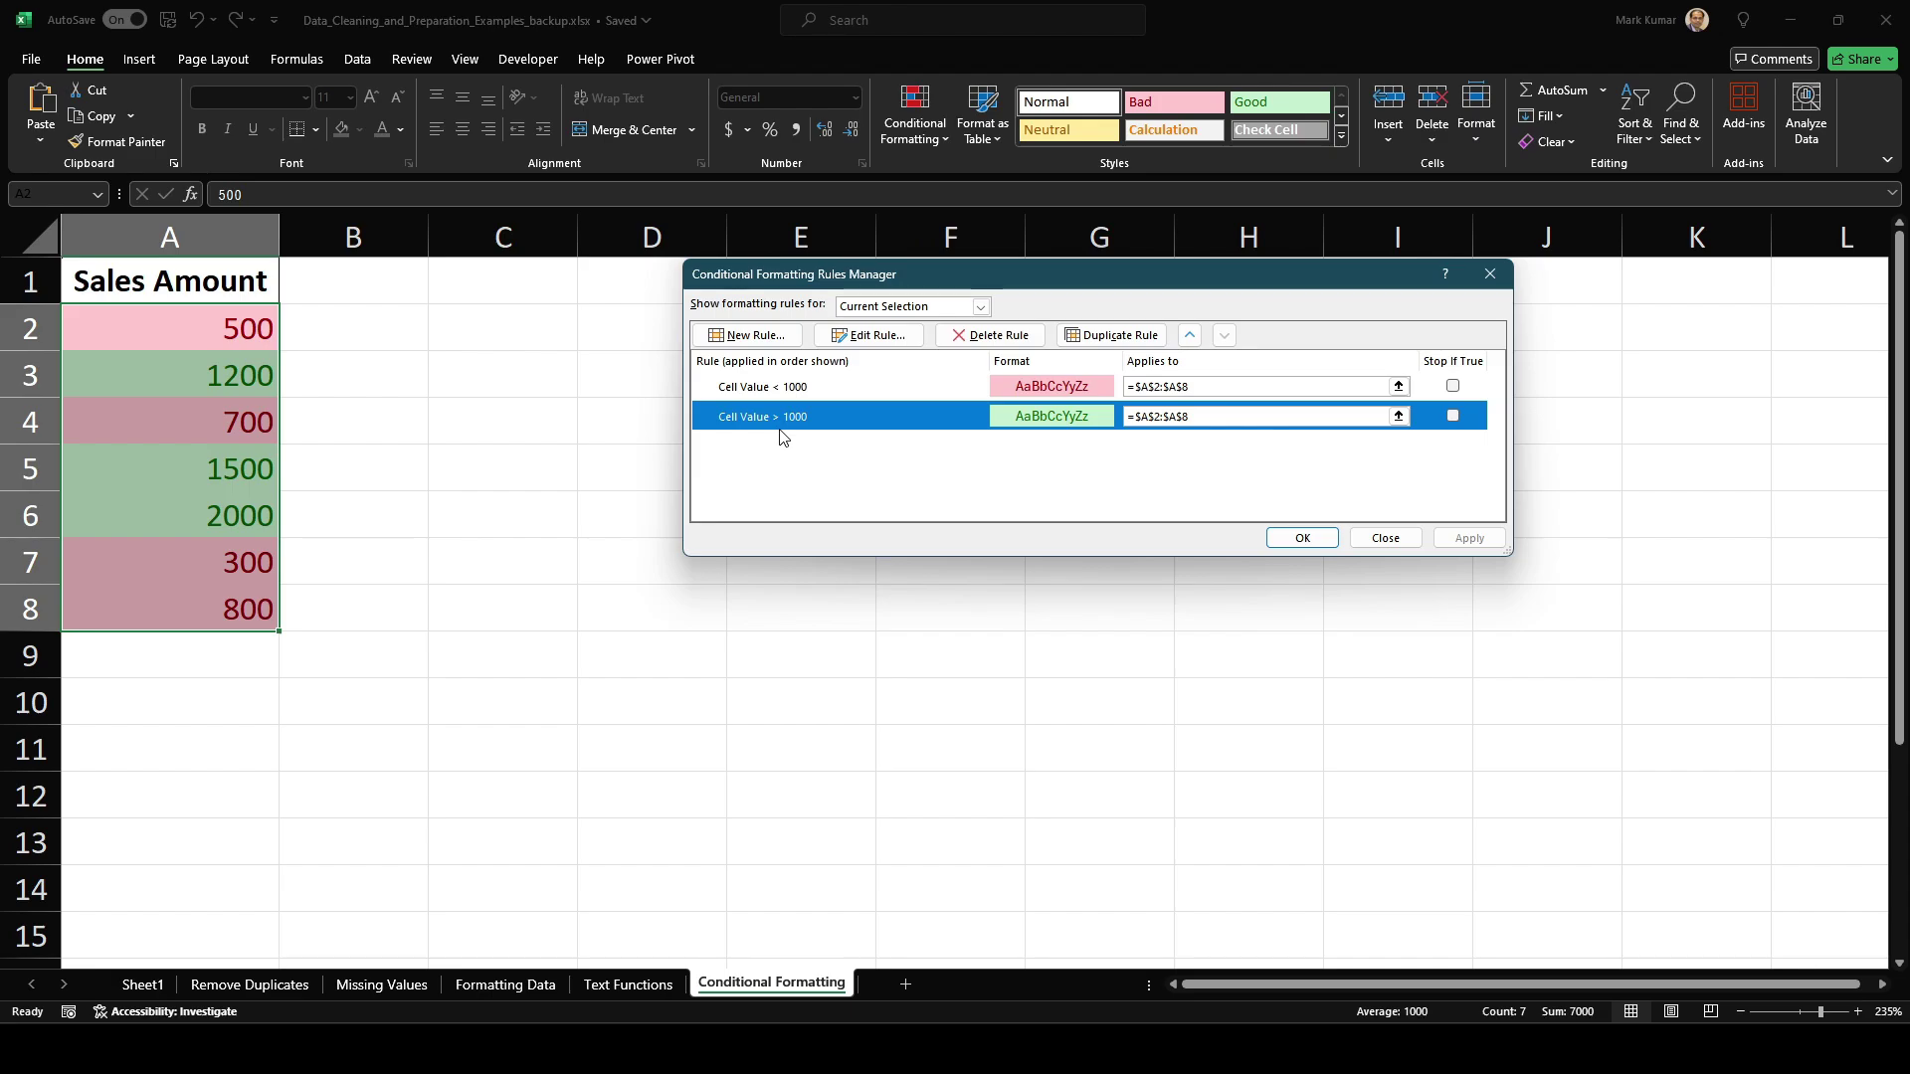
left_click(1012, 338)
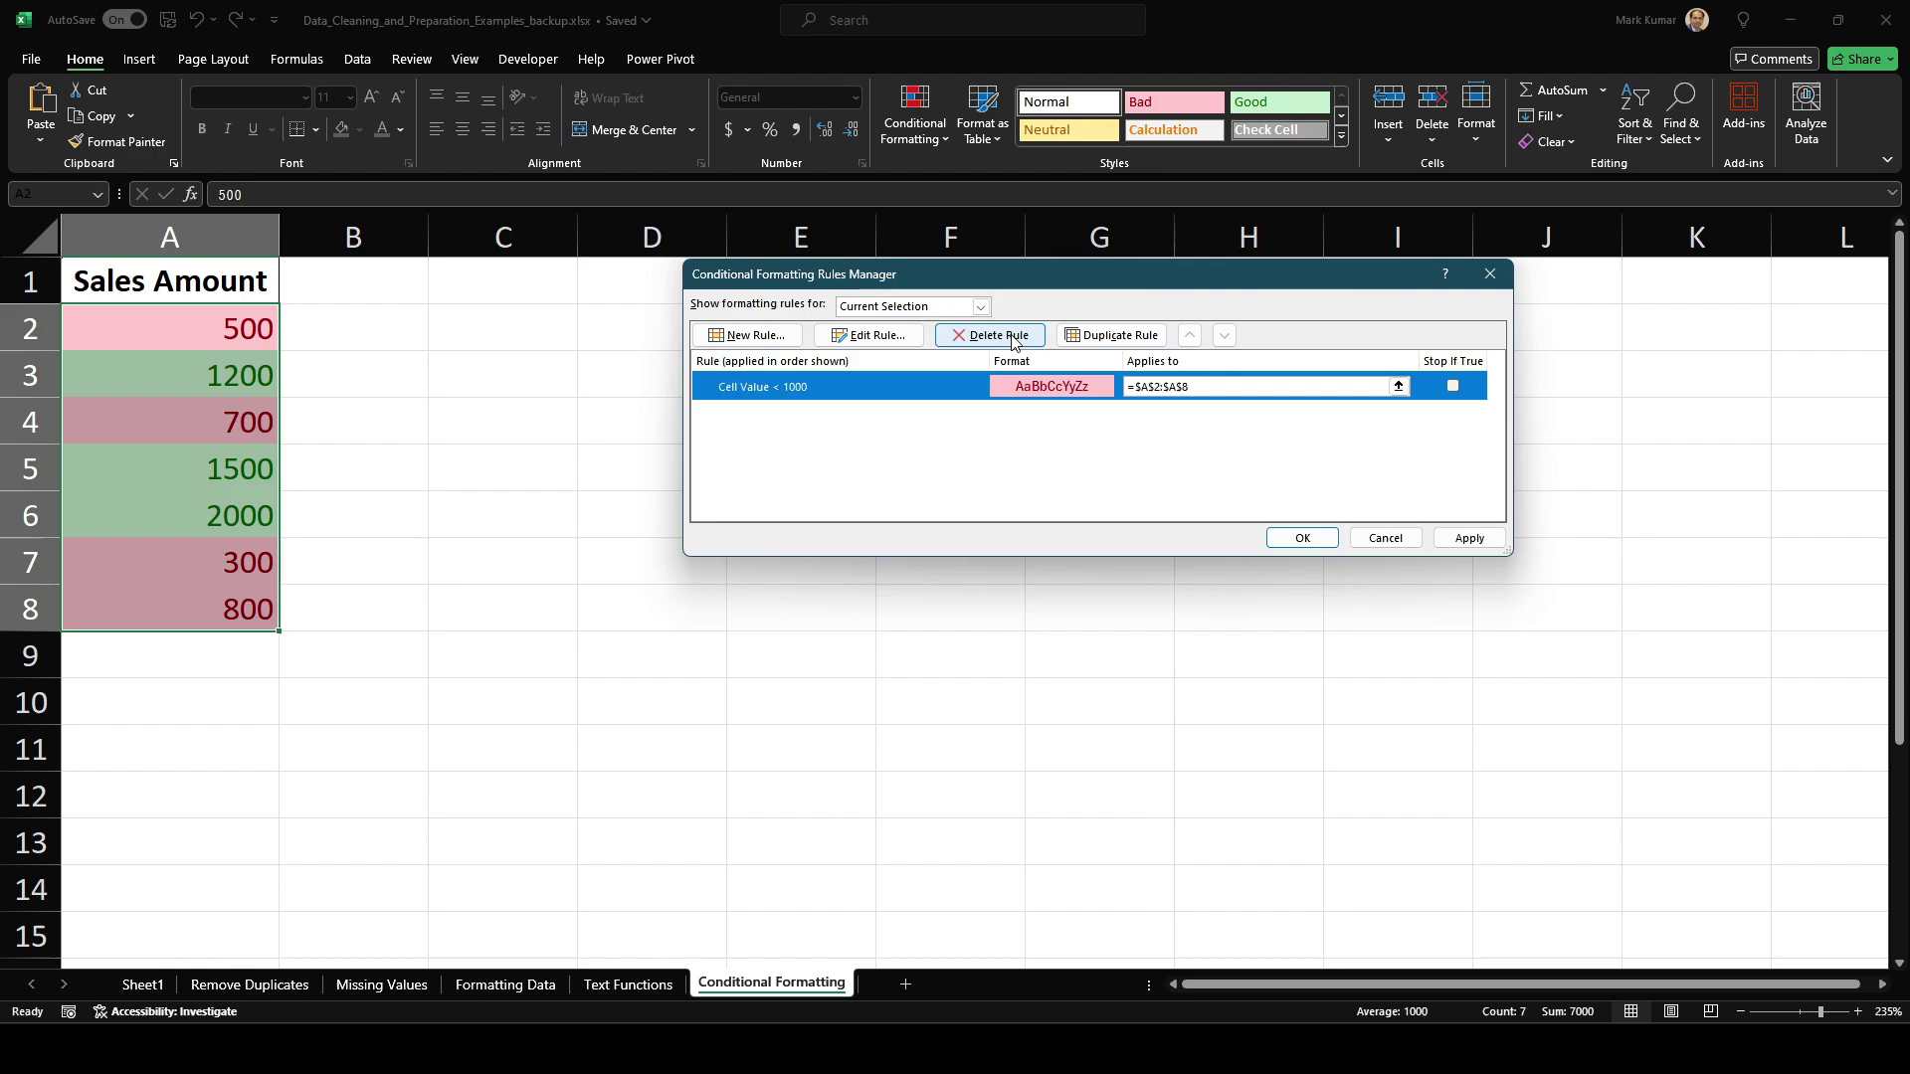
left_click(1466, 538)
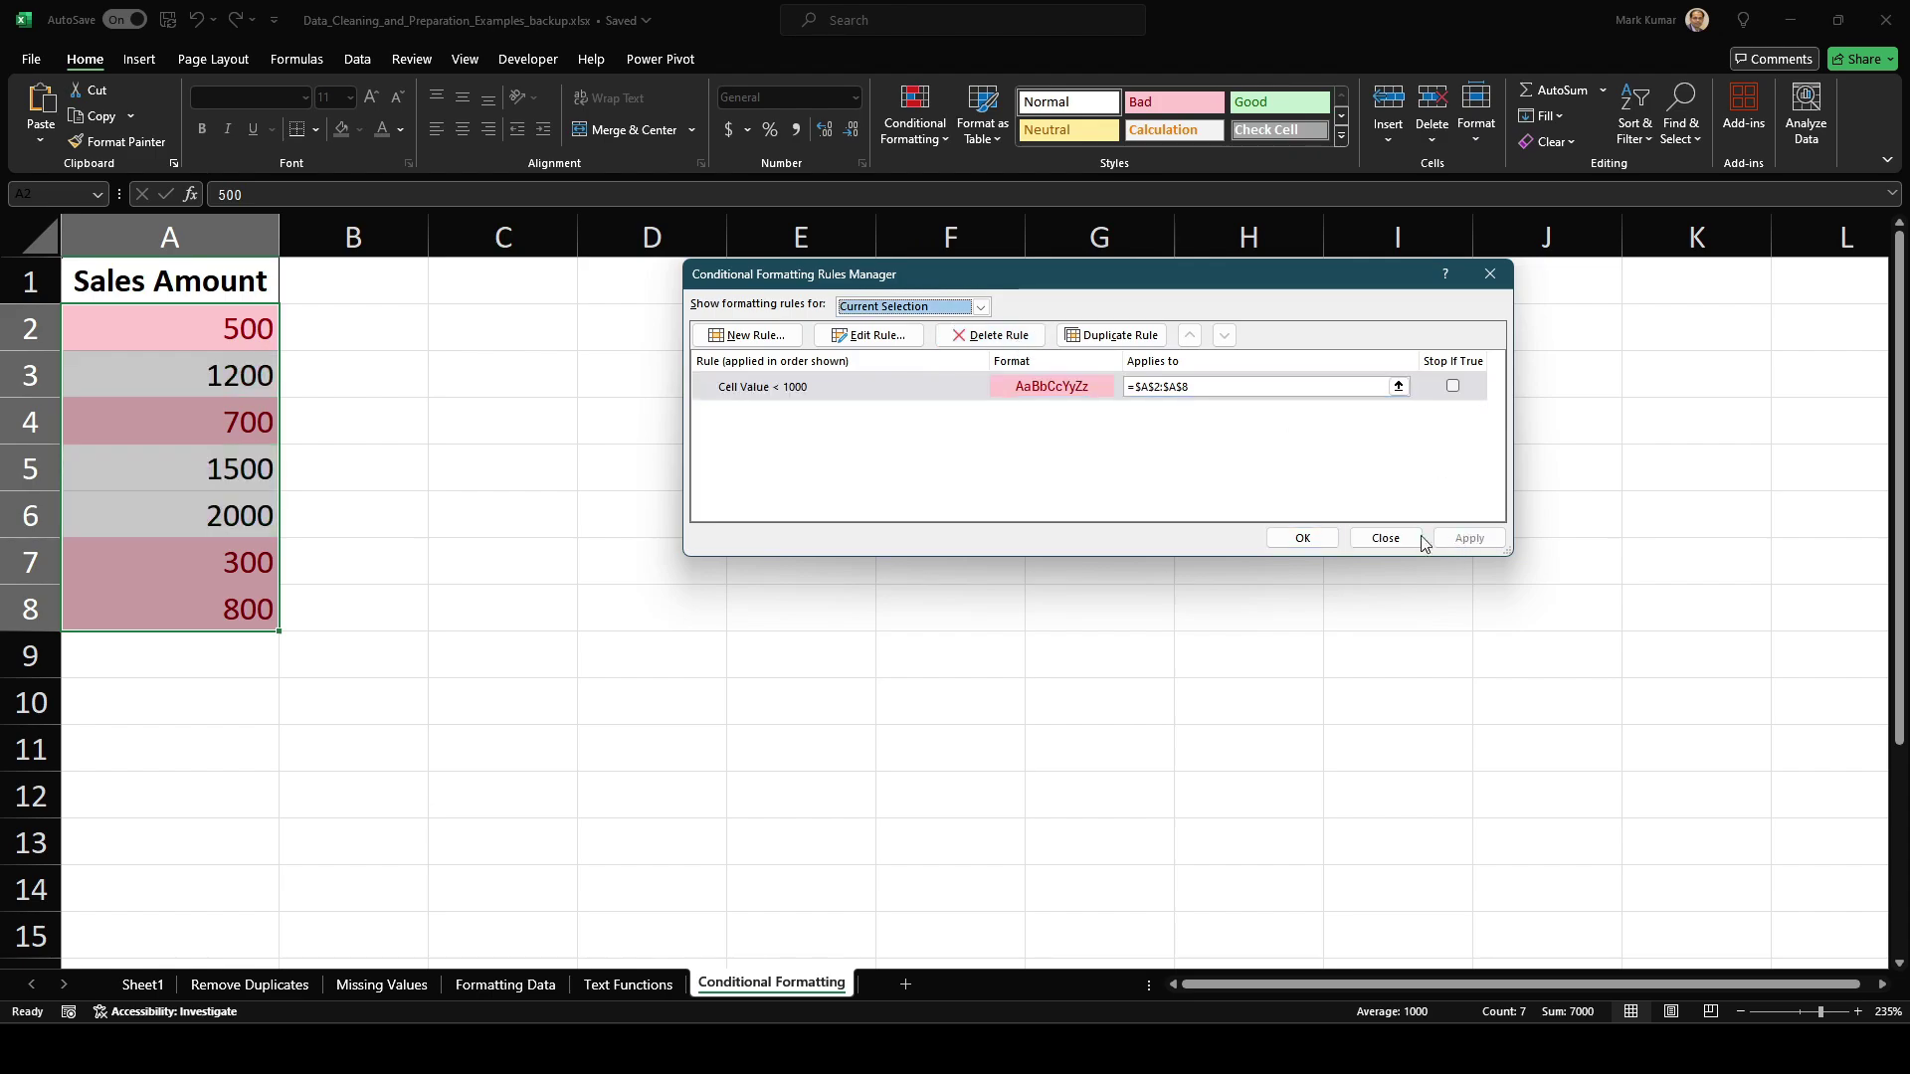
left_click(1293, 537)
left_click(486, 512)
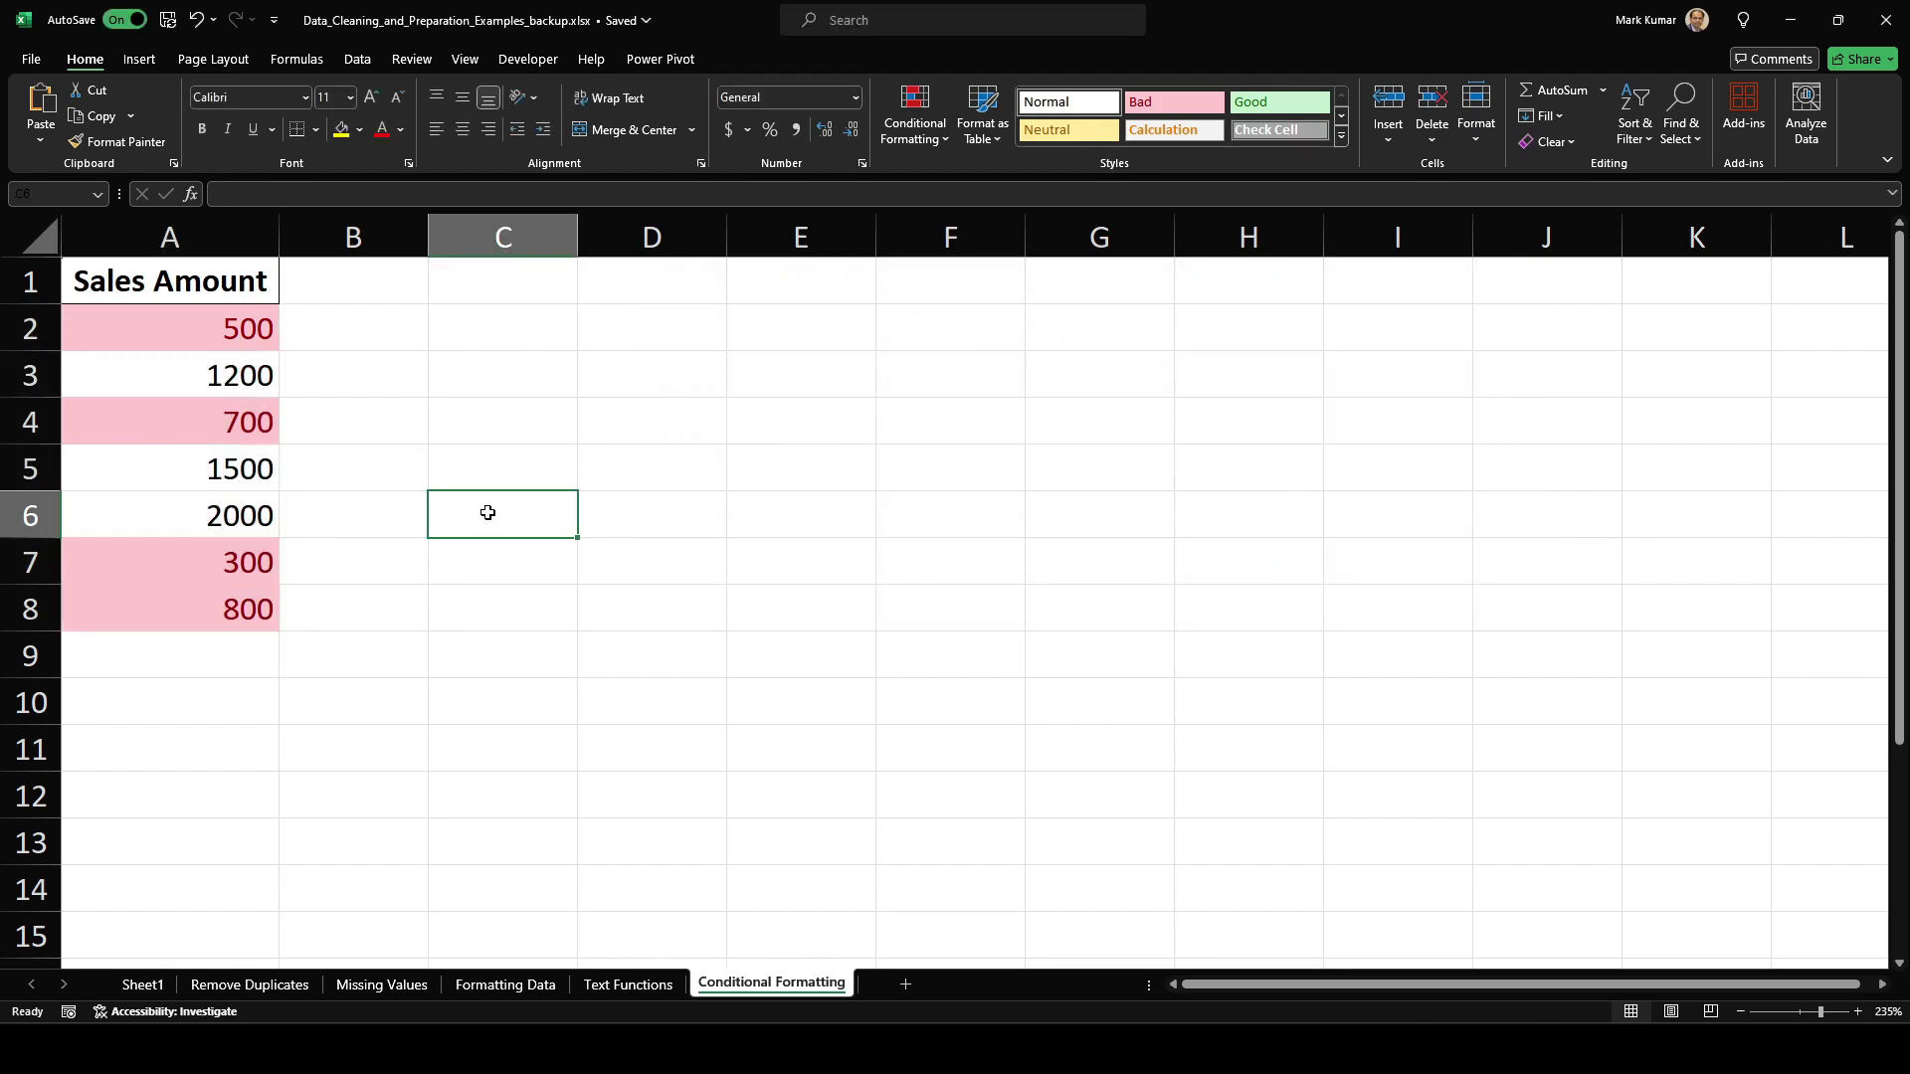
Step: Sort the Sales Amount column A from smallest to largest
left_click(384, 323)
left_click(130, 244)
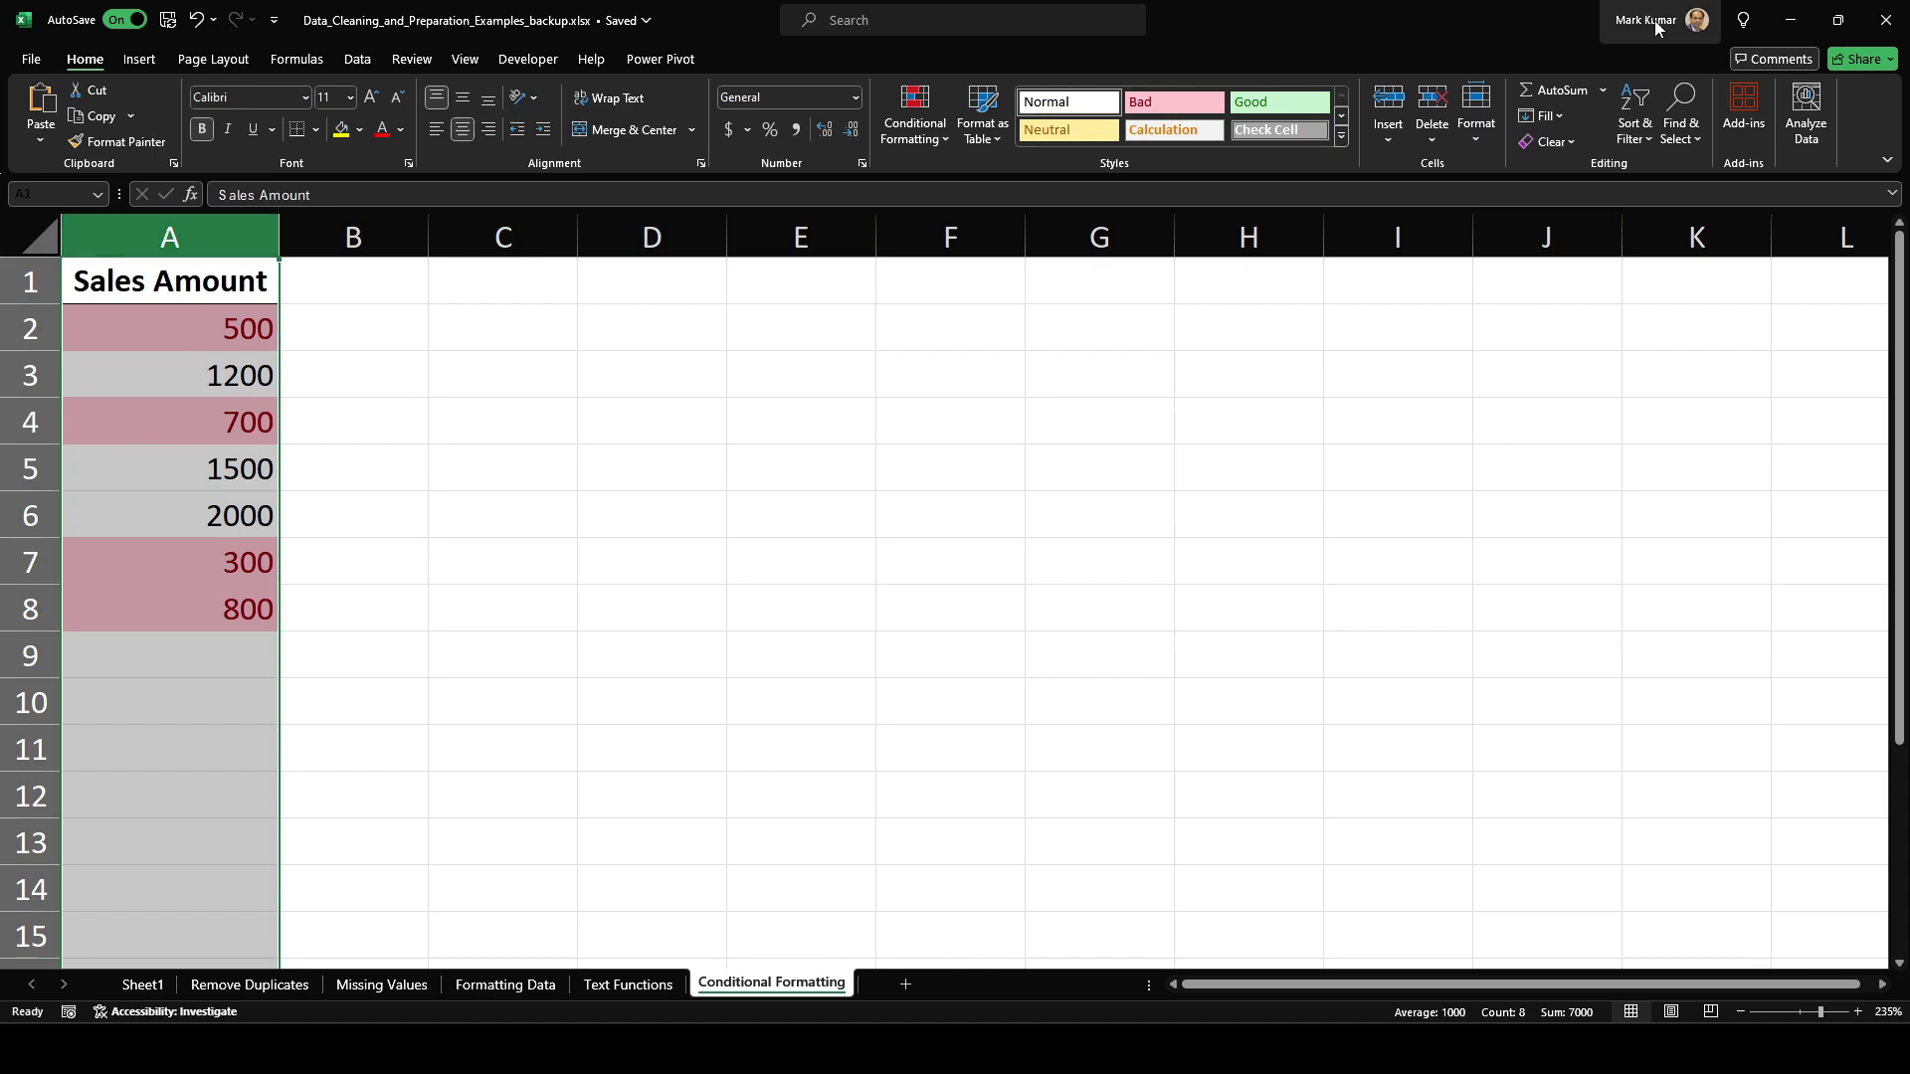
left_click(1649, 138)
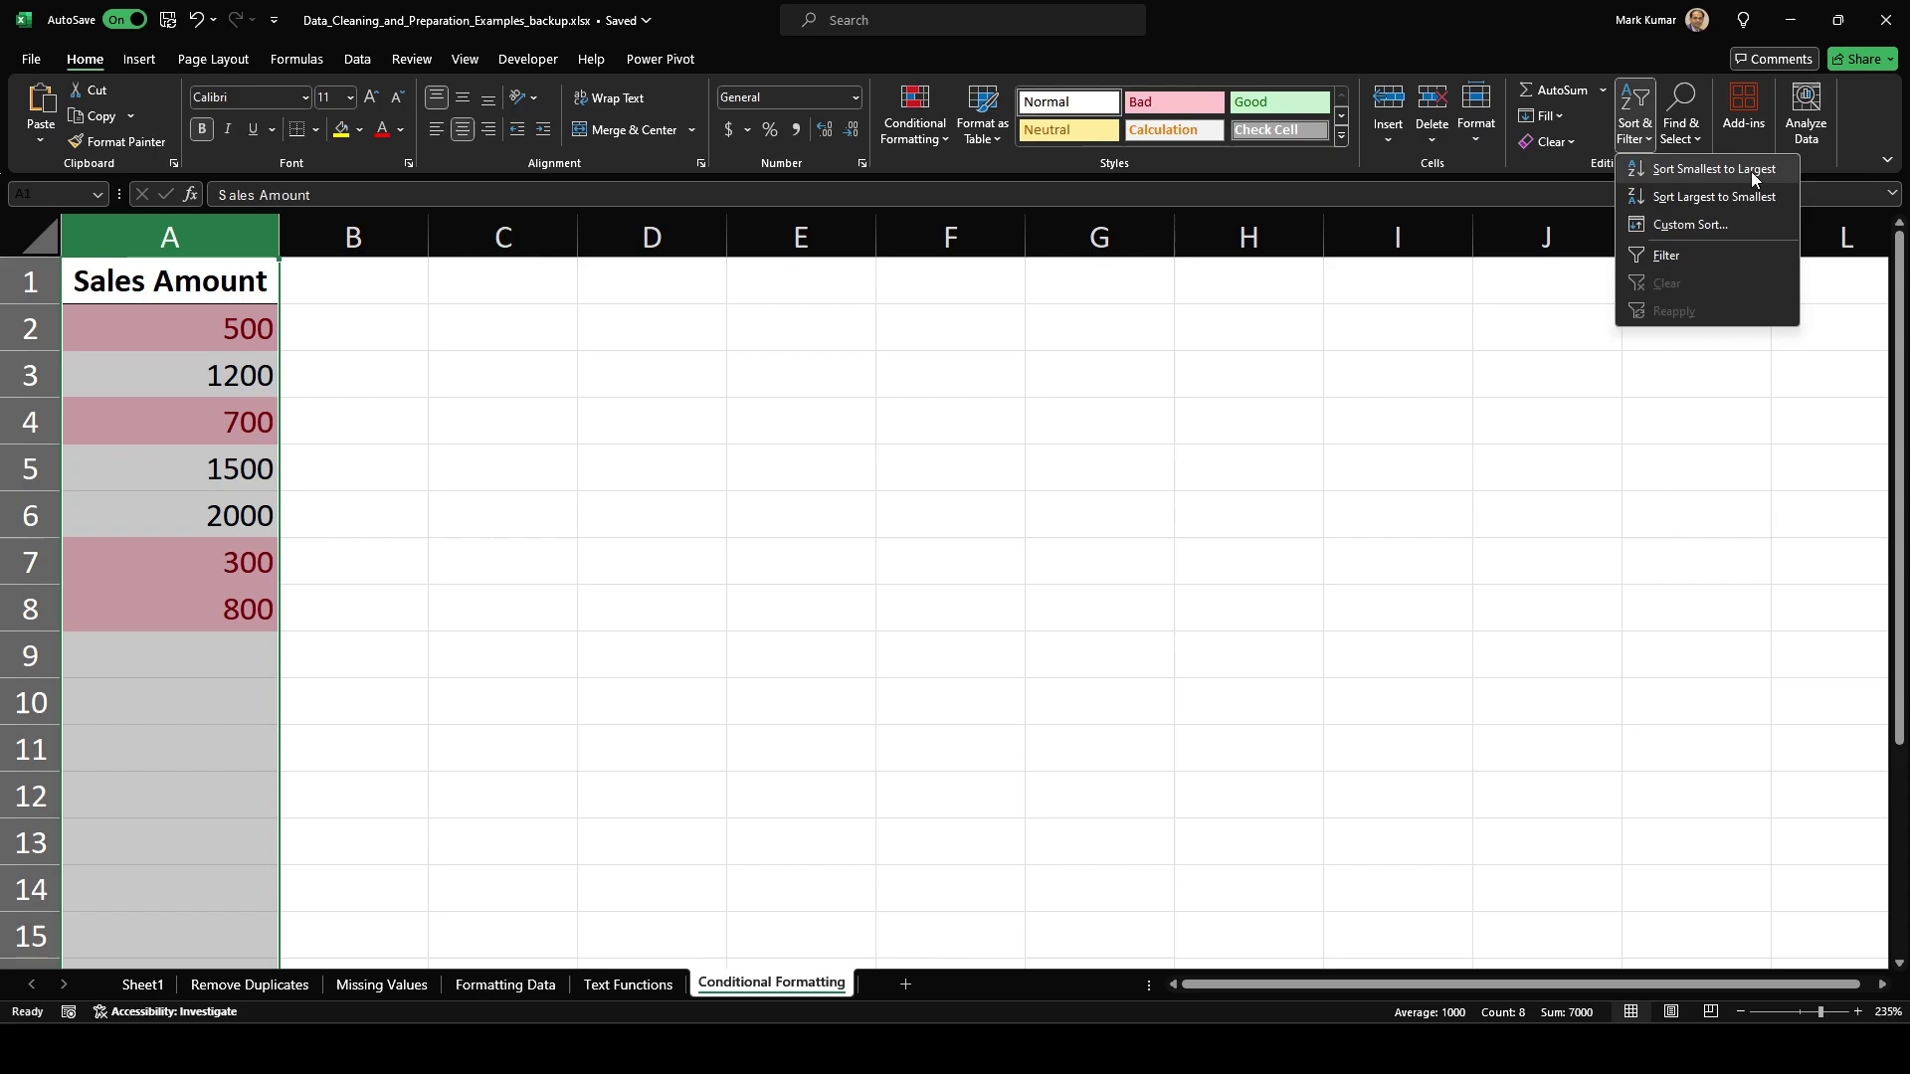
left_click(1715, 176)
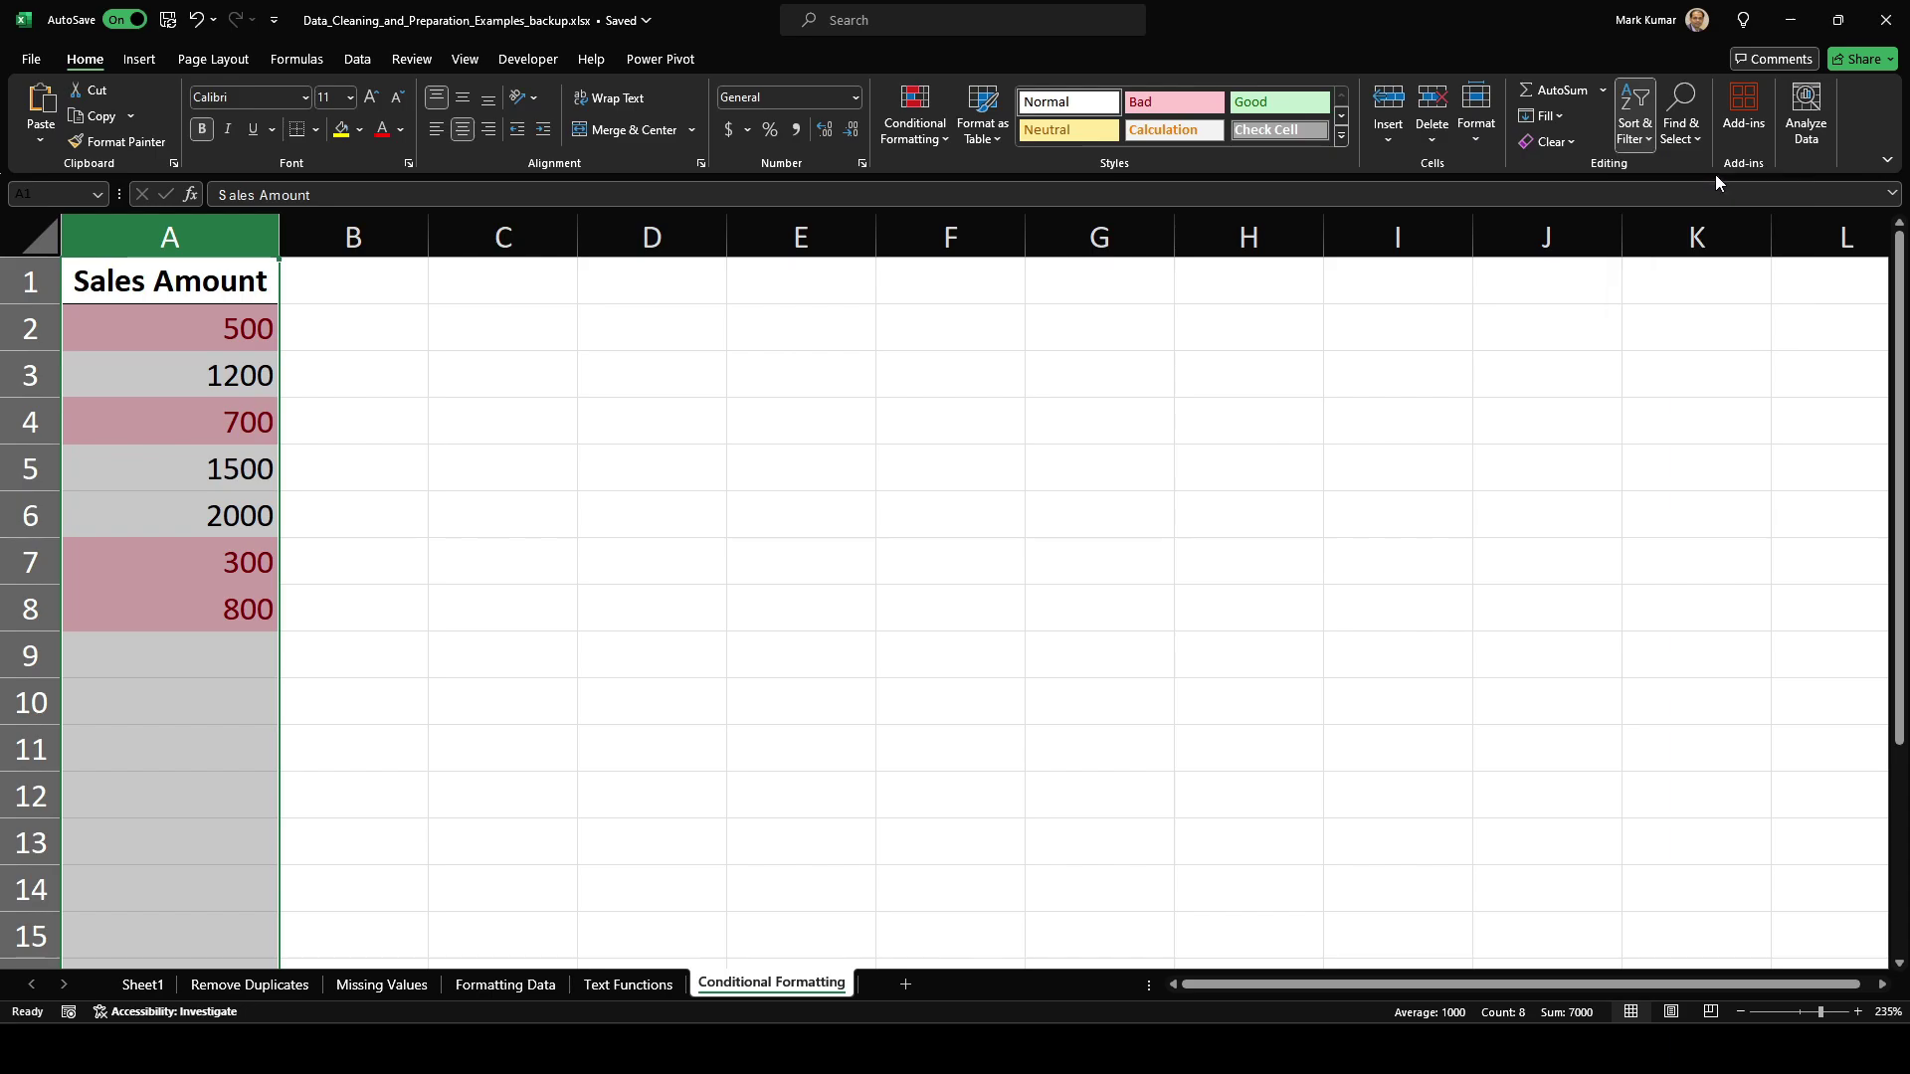
Step: Check the sorted order: red-highlighted 300, 500, 700, 800 above 1200, 1500, 2000
left_click(603, 540)
left_click(309, 328)
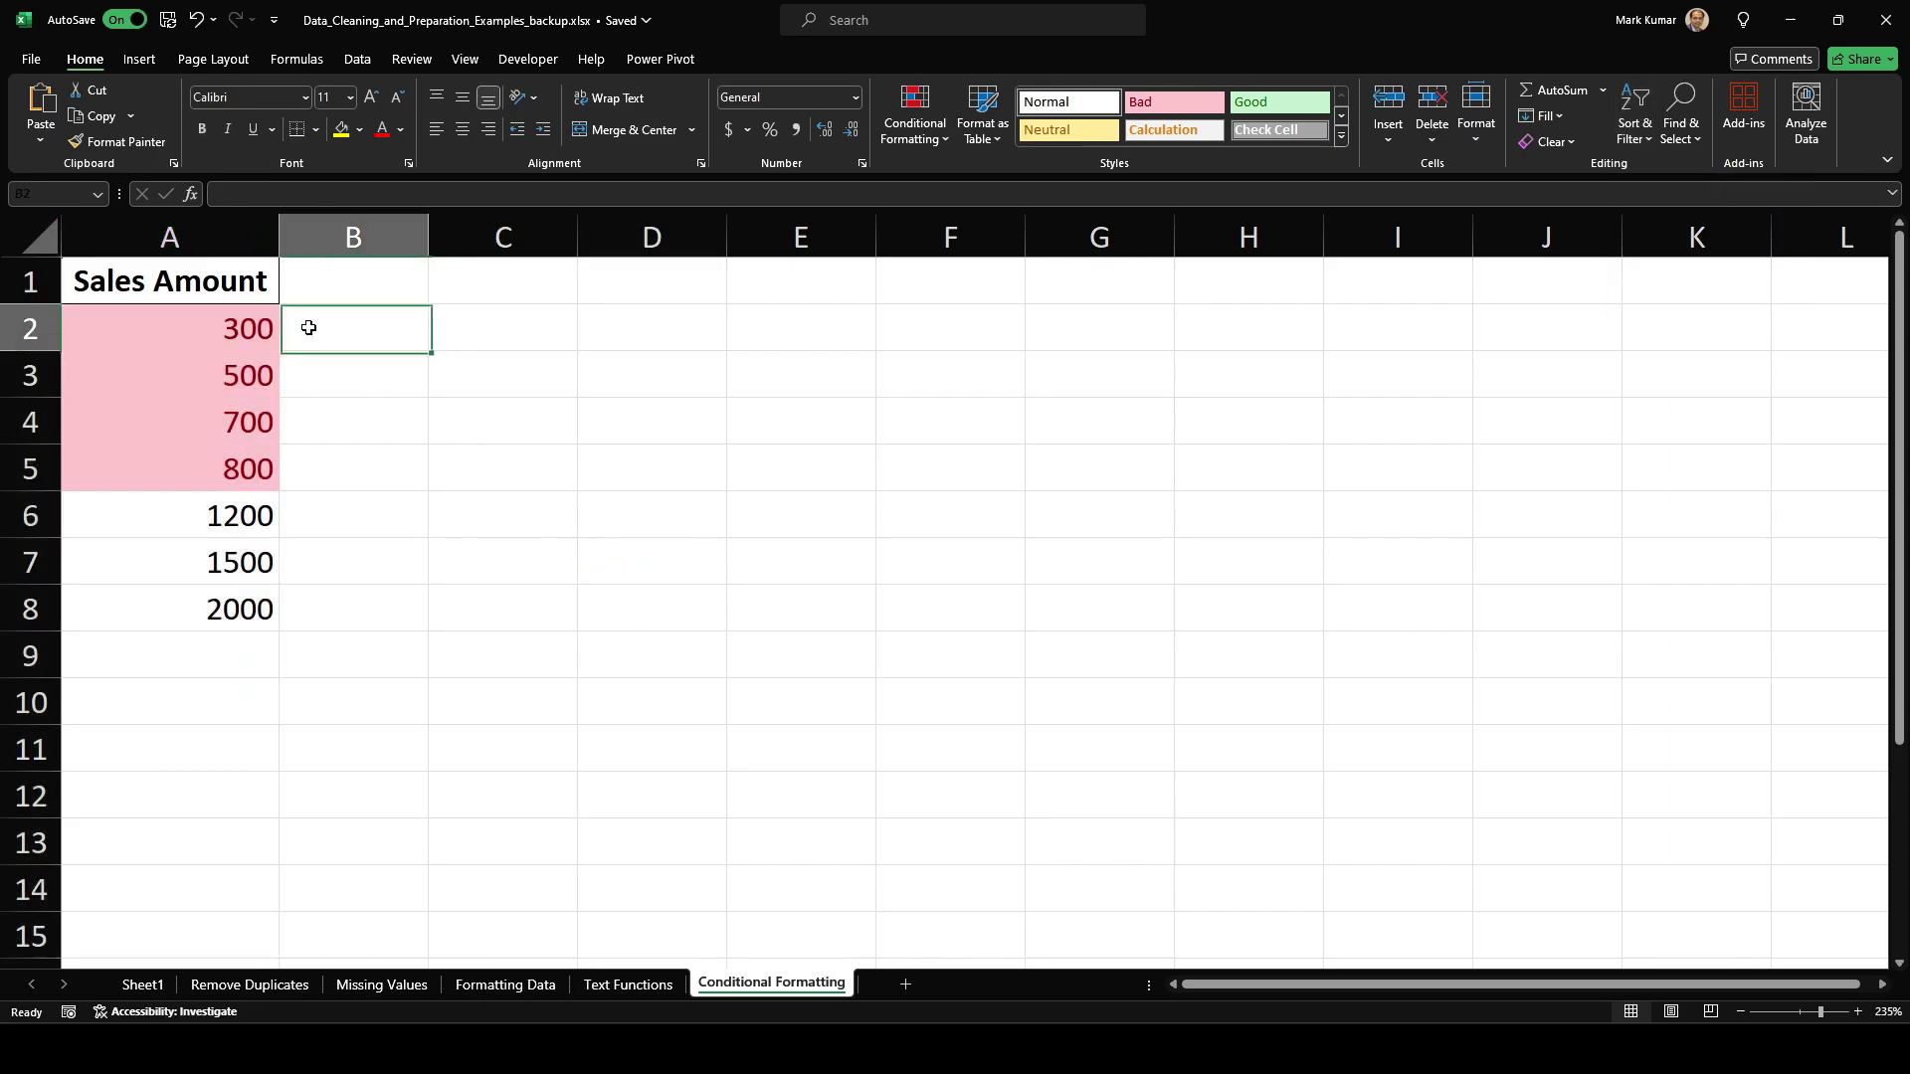
left_click(161, 328)
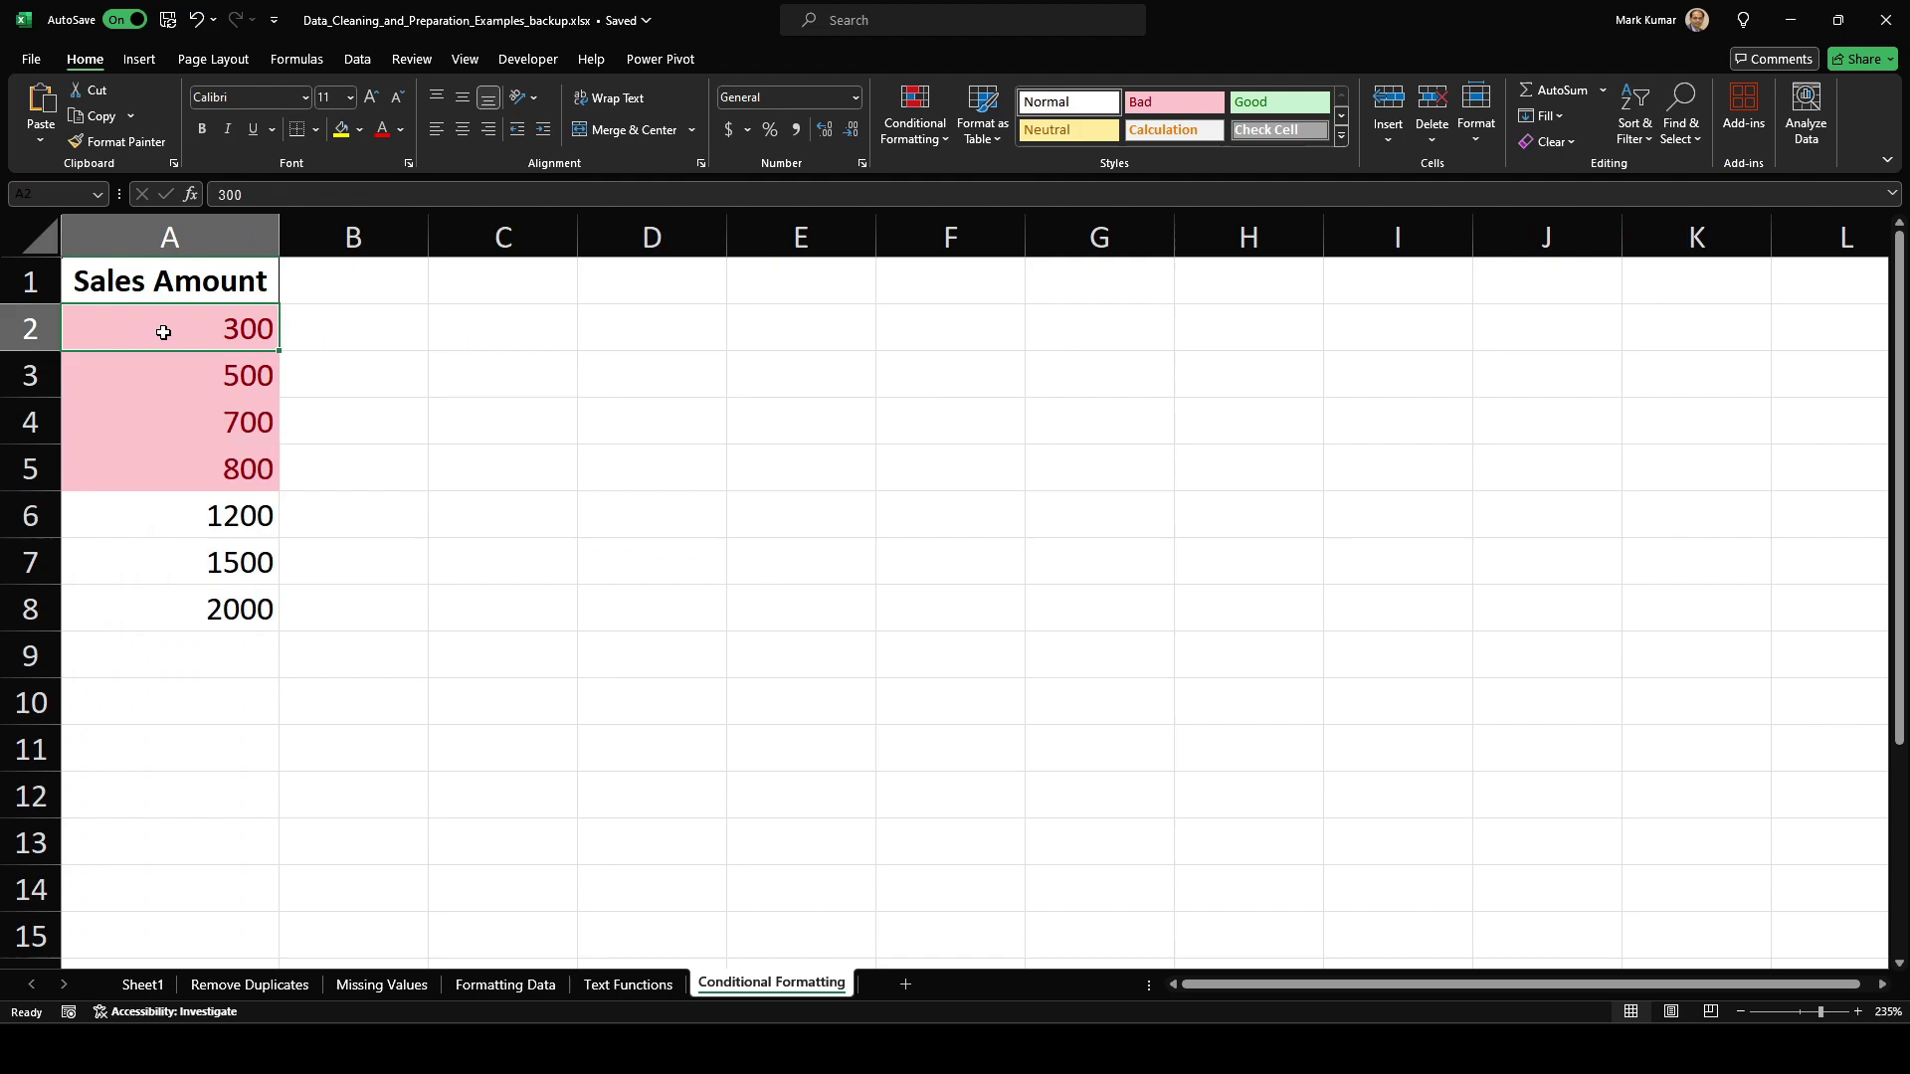
left_click(313, 376)
left_click(319, 418)
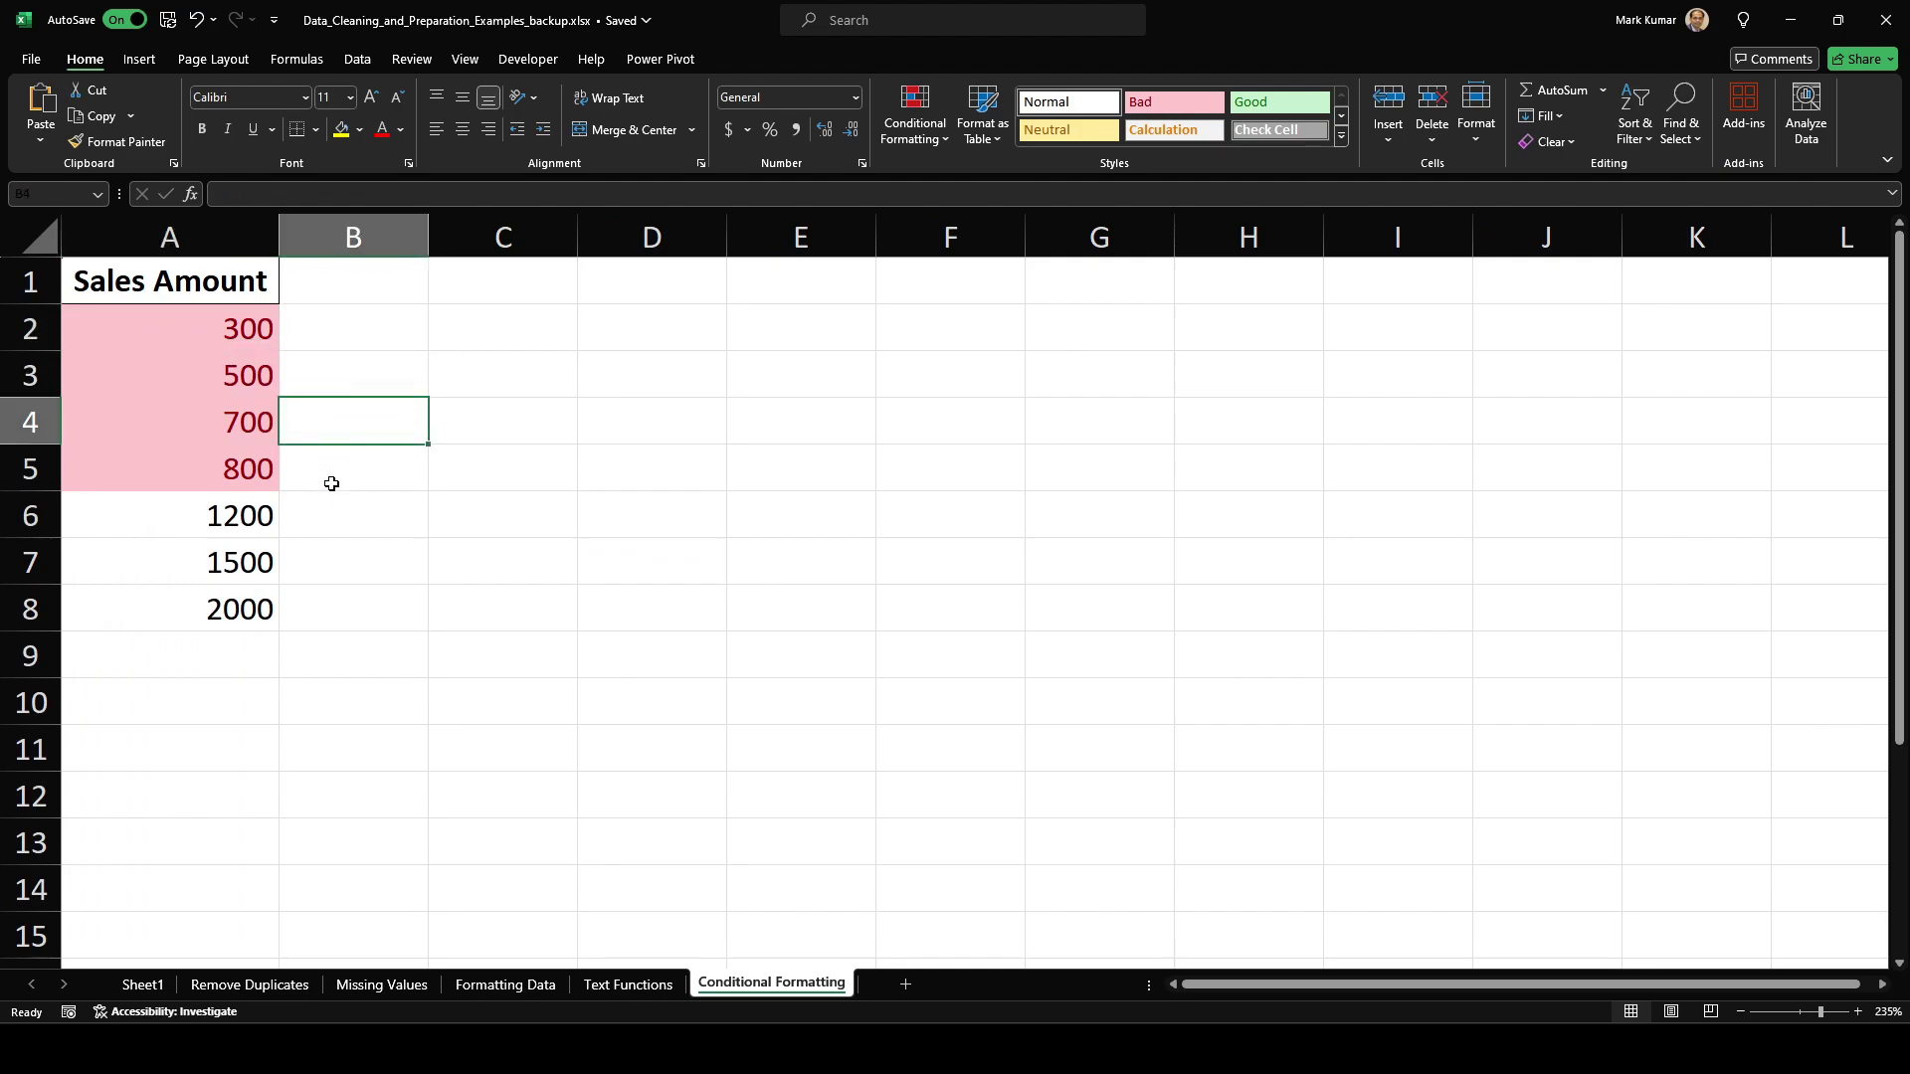
left_click(329, 482)
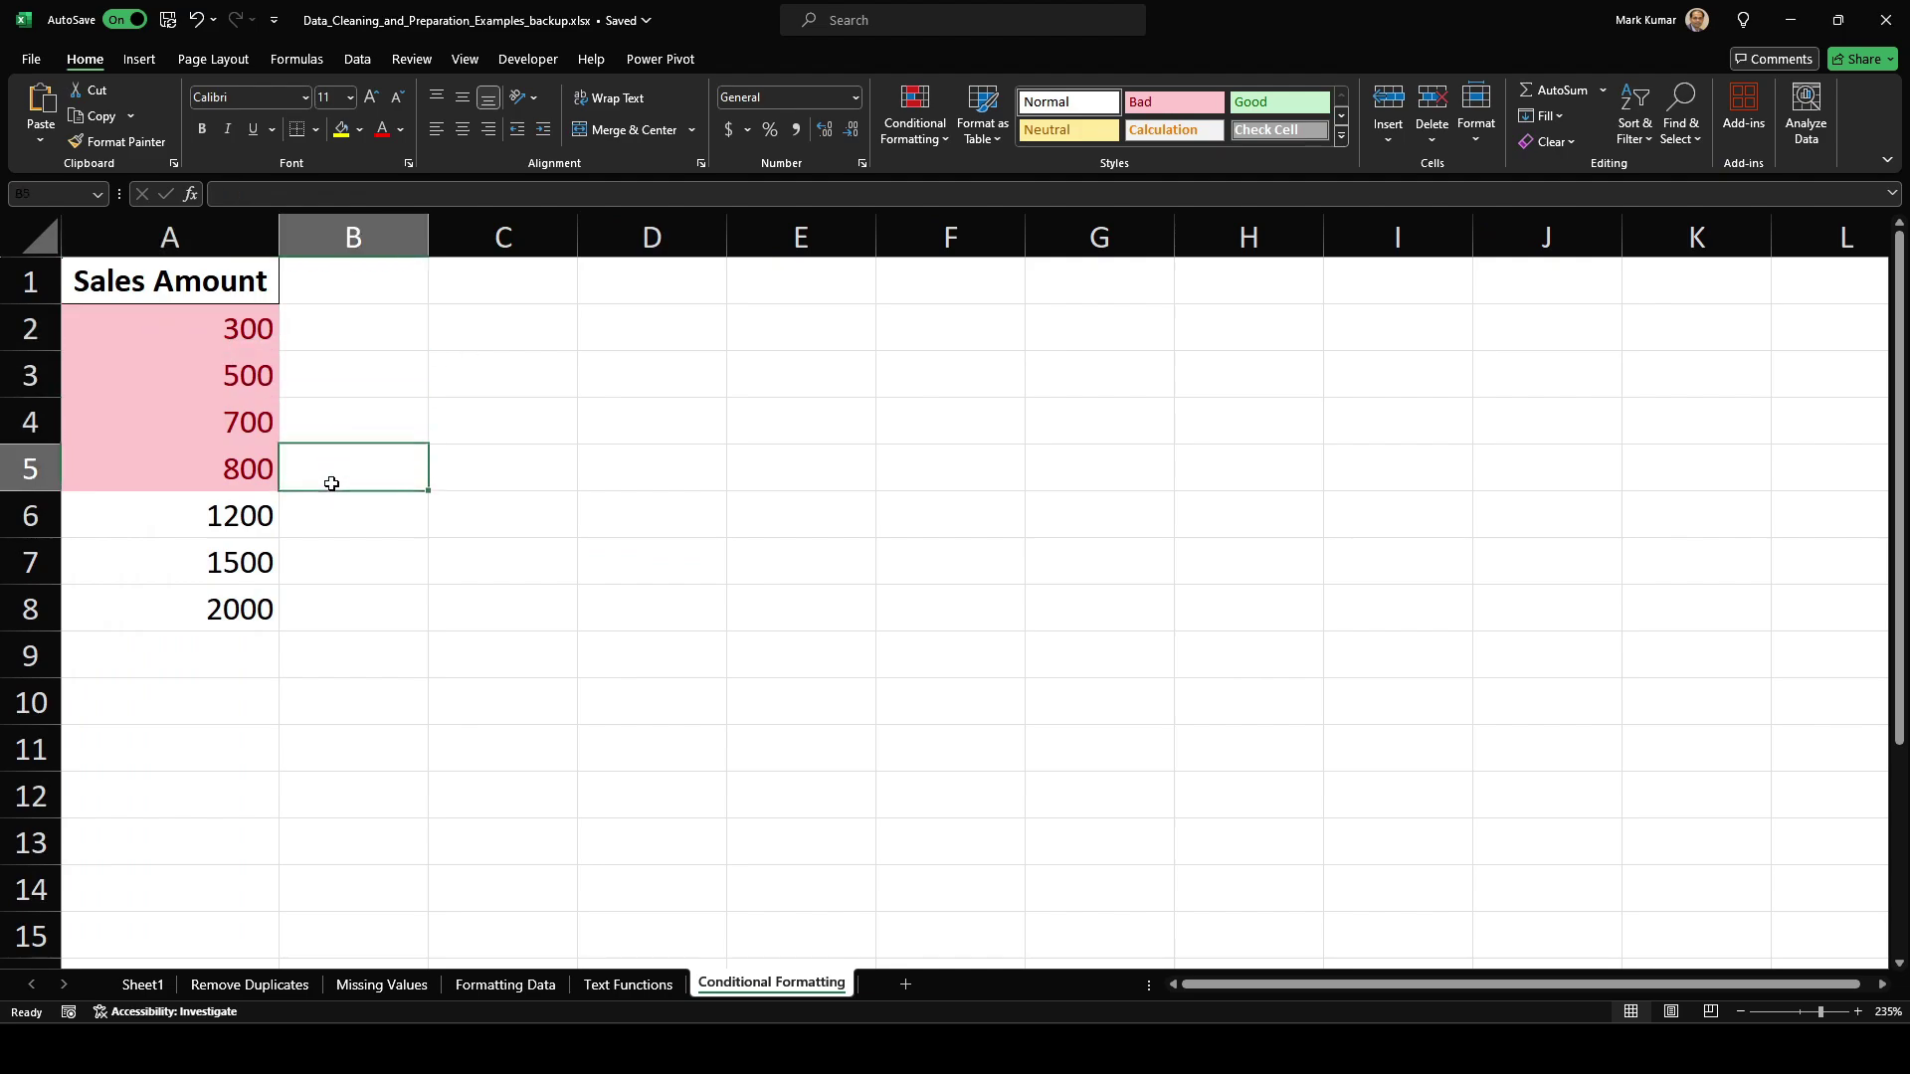
left_click(330, 609)
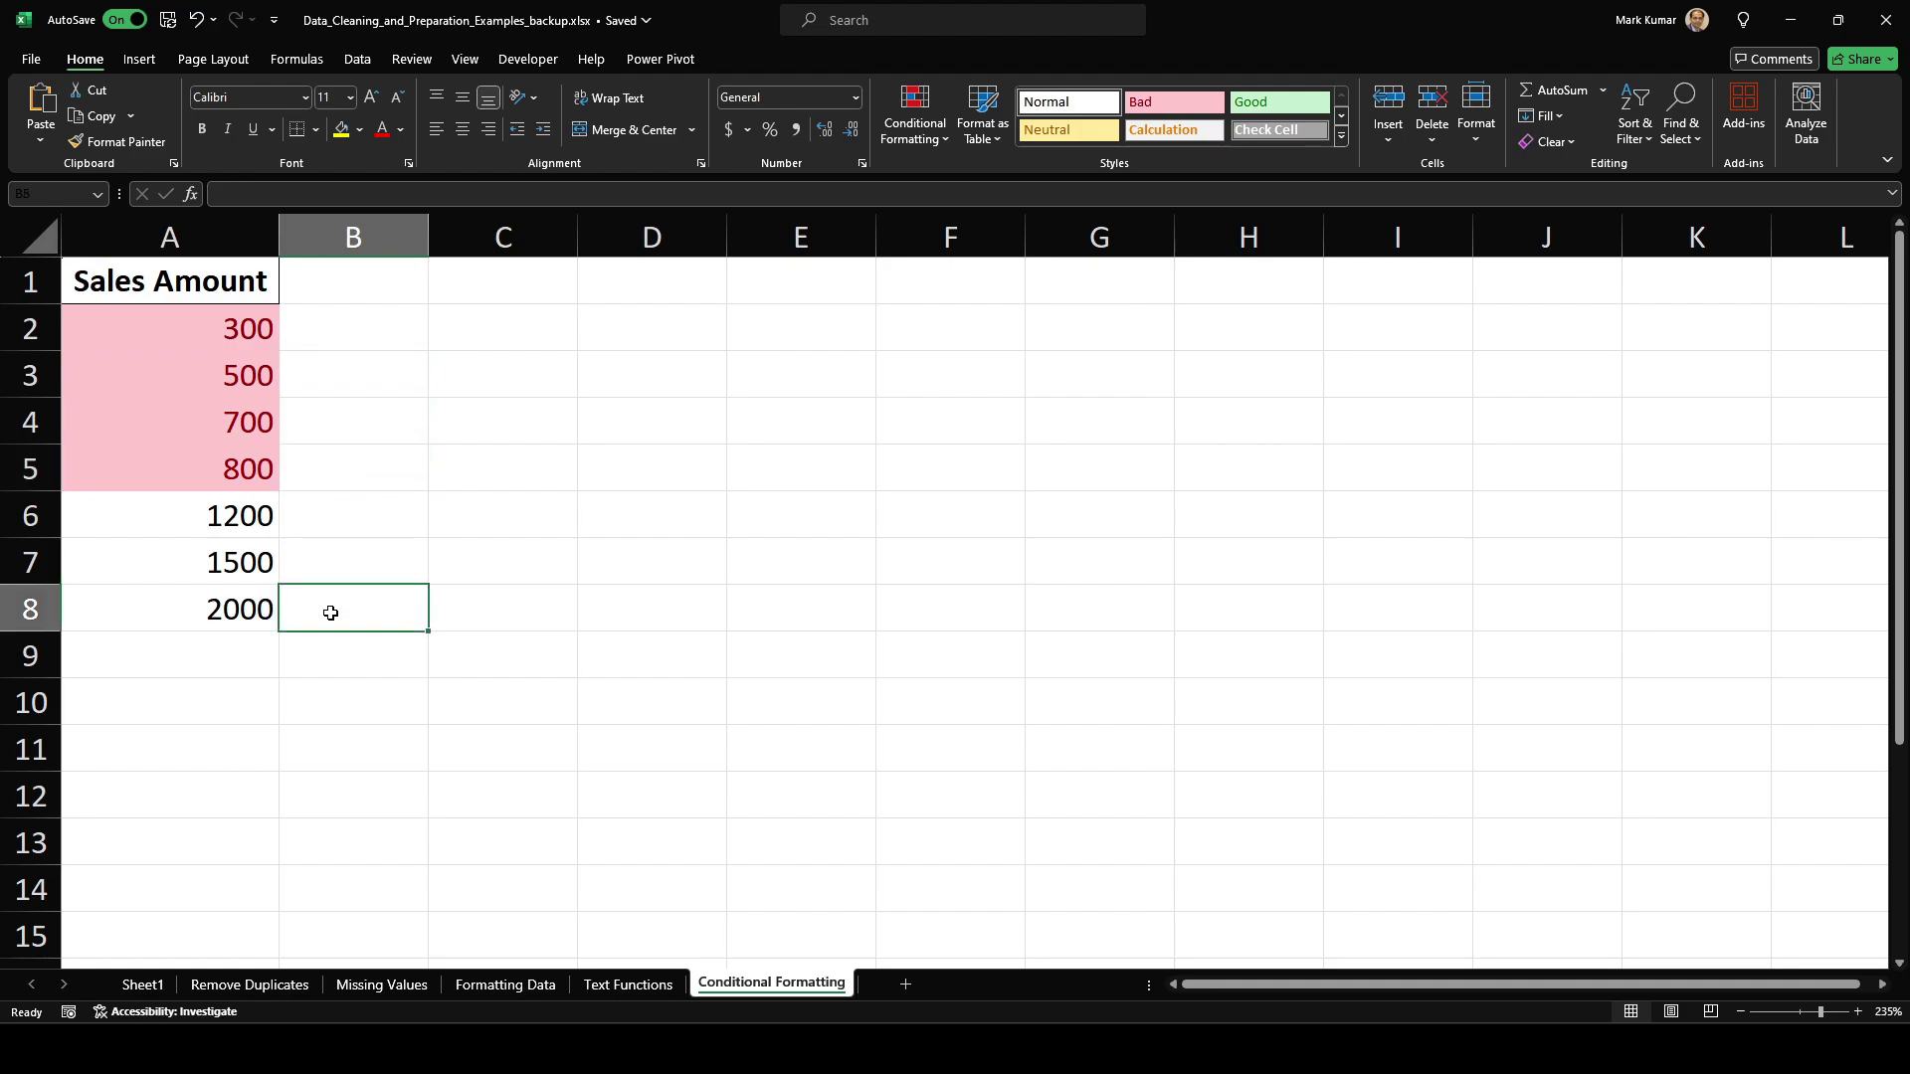